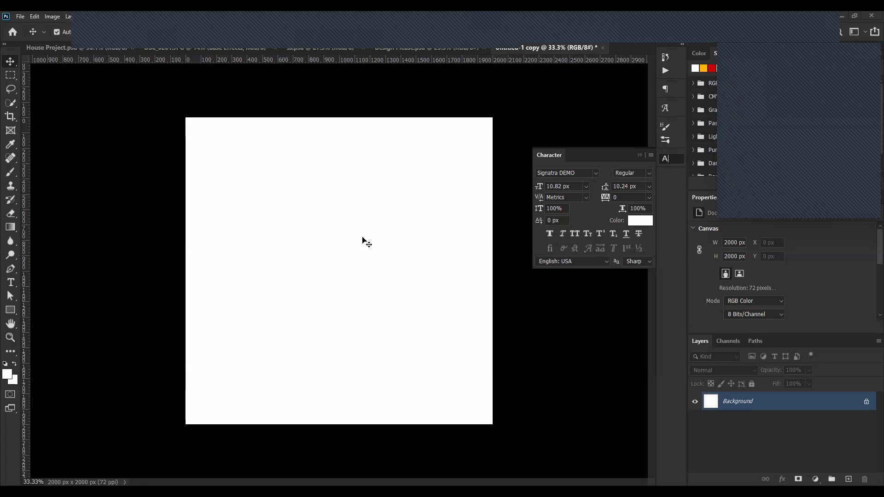
key("ctrl+j")
key("ctrl+z")
scroll(407, 361, "down", 1)
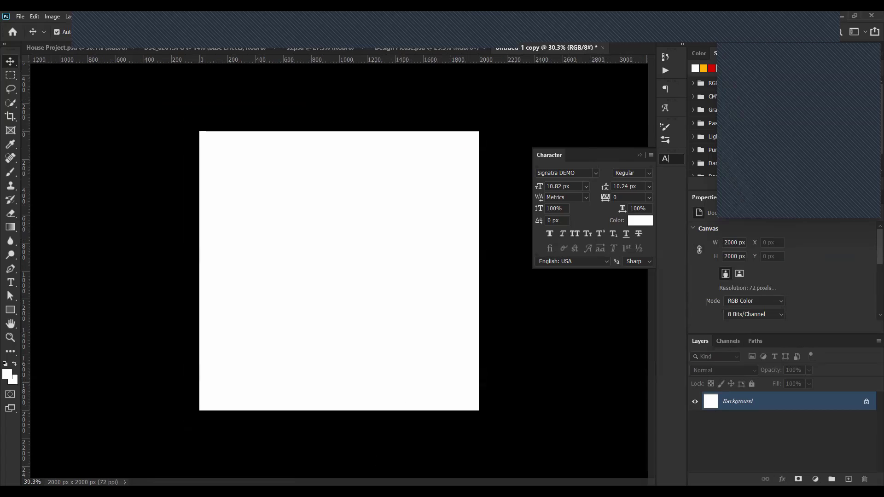
- Switch to Chrome and search Google for "guitar png" in a new tab
key("alt+Tab")
key("ctrl+t")
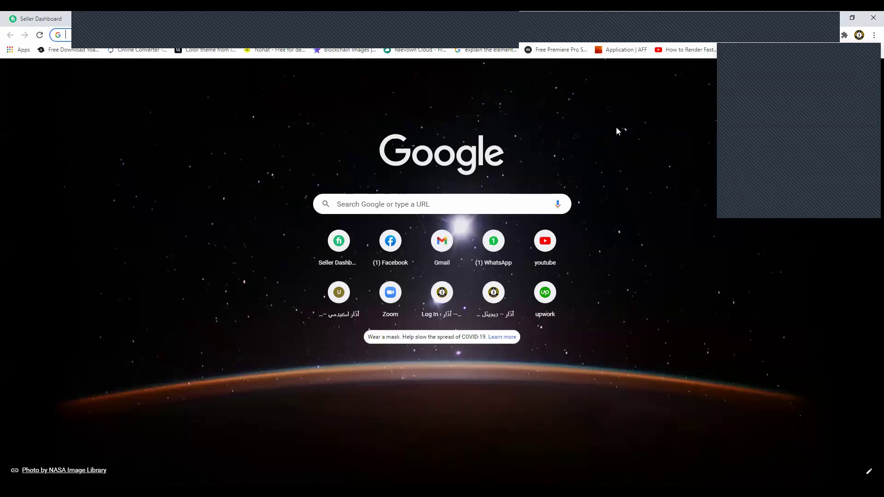
type("guita")
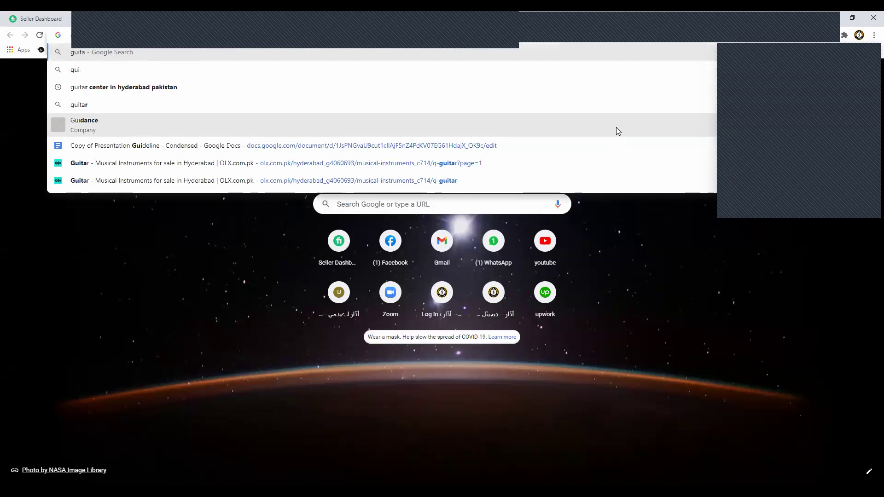
type("r png")
key("Return")
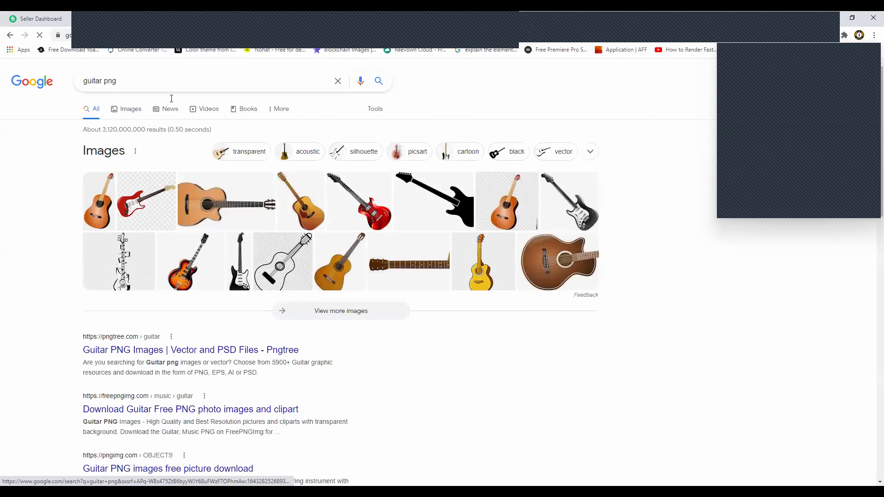
- Search Google Images for "classic acoutisc guitar"
triple_click(159, 74)
type("c")
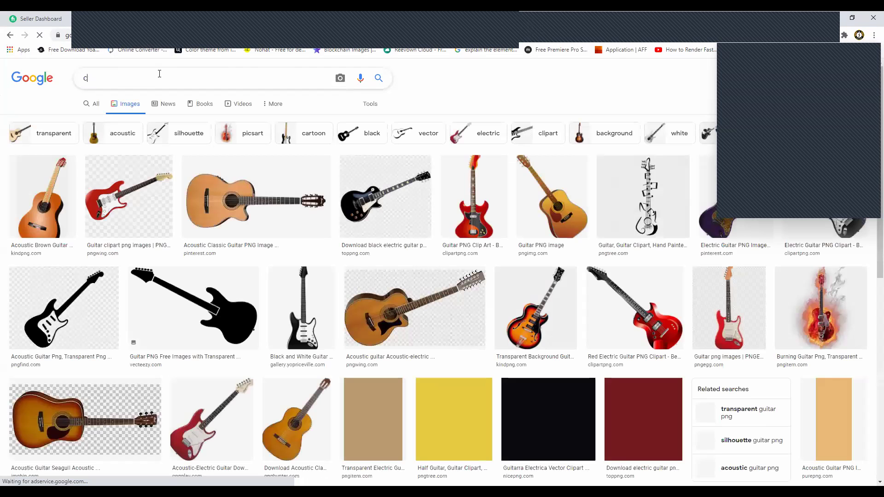
type("lassic ac")
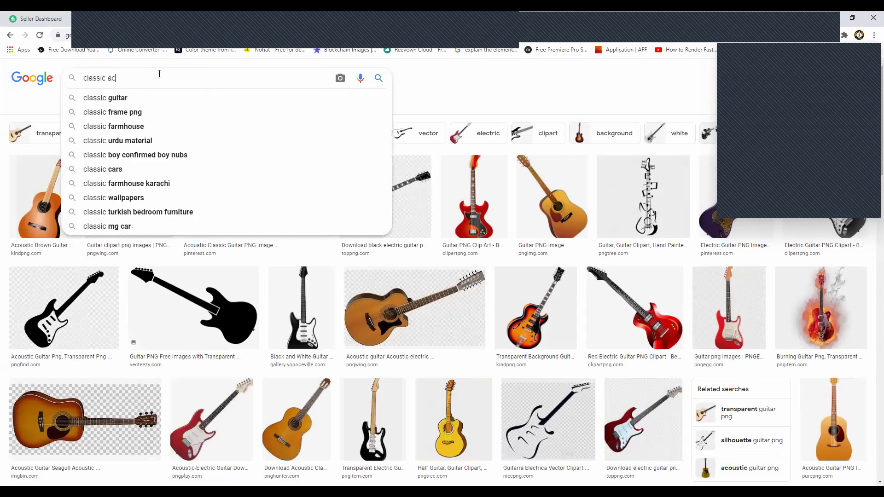
type("outisc ")
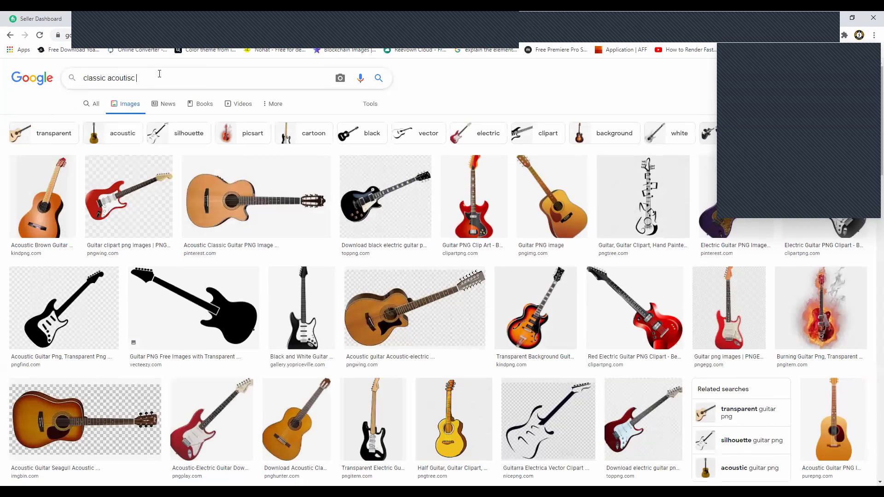
type("guitar")
key("Return")
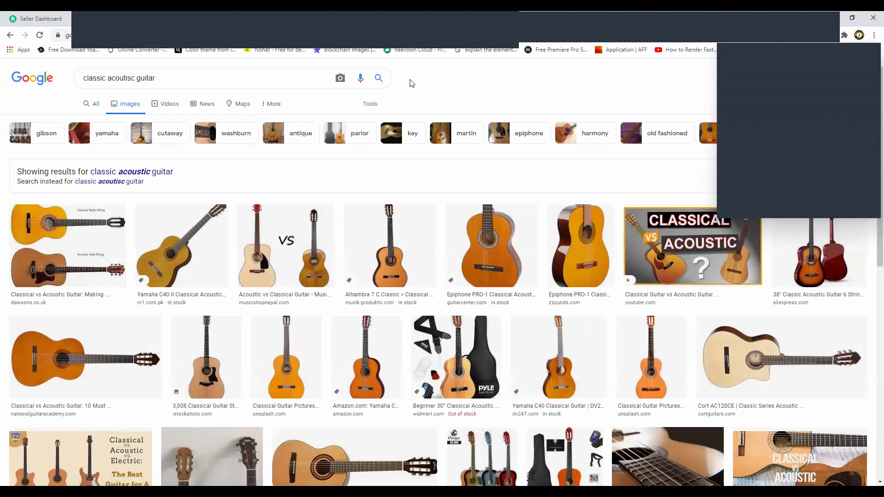
- Copy the AliExpress 38" classic acoustic guitar picture from the image results and paste it into the blank Photoshop canvas
left_click(818, 377)
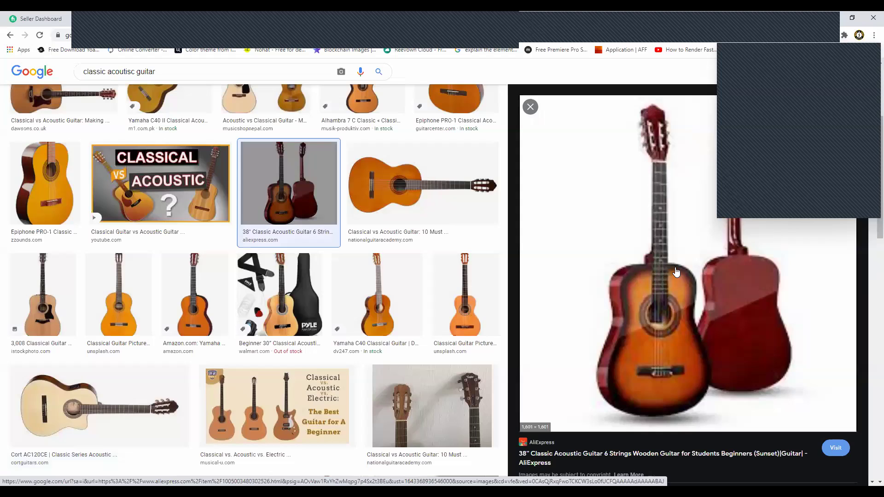
right_click(667, 230)
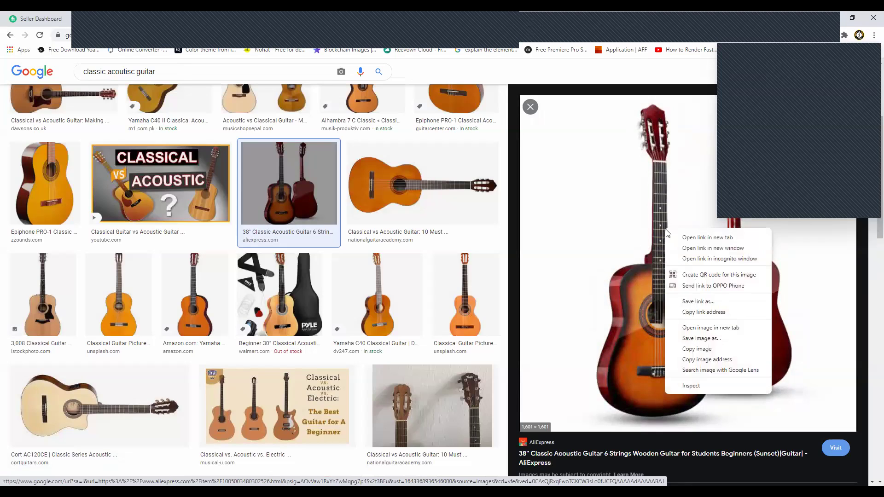
left_click(697, 349)
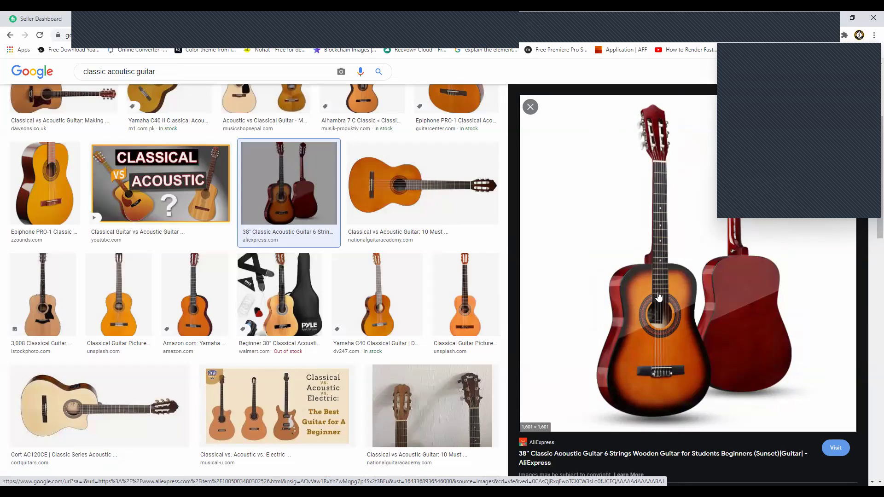
right_click(661, 209)
left_click(692, 326)
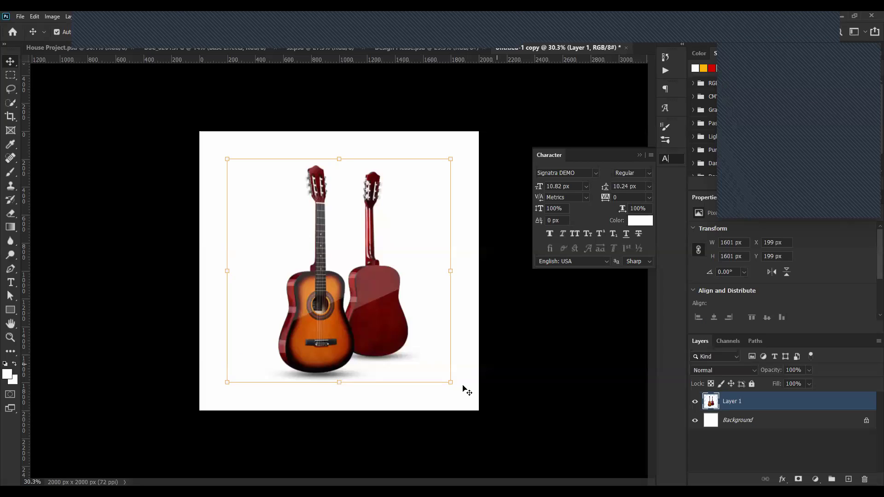
- Enlarge the pasted guitar picture to about 1999 by 1999 px so it fills the canvas
left_click_drag(451, 384, 487, 405)
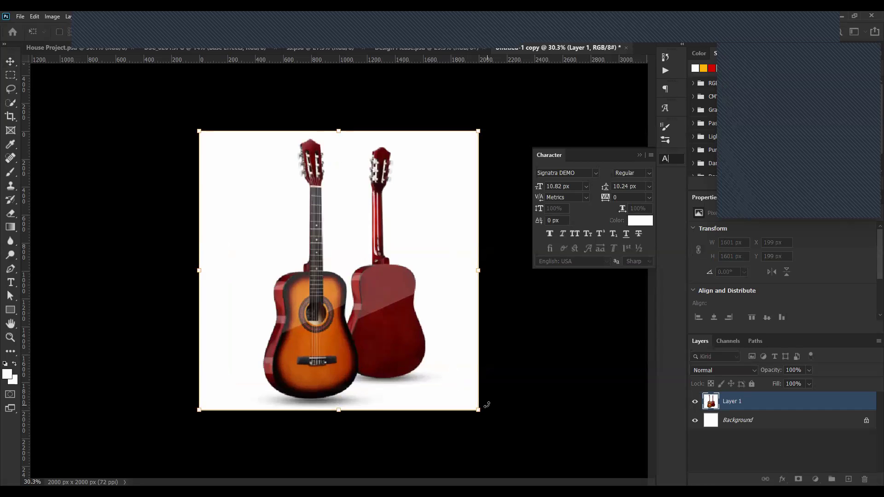
key("Return")
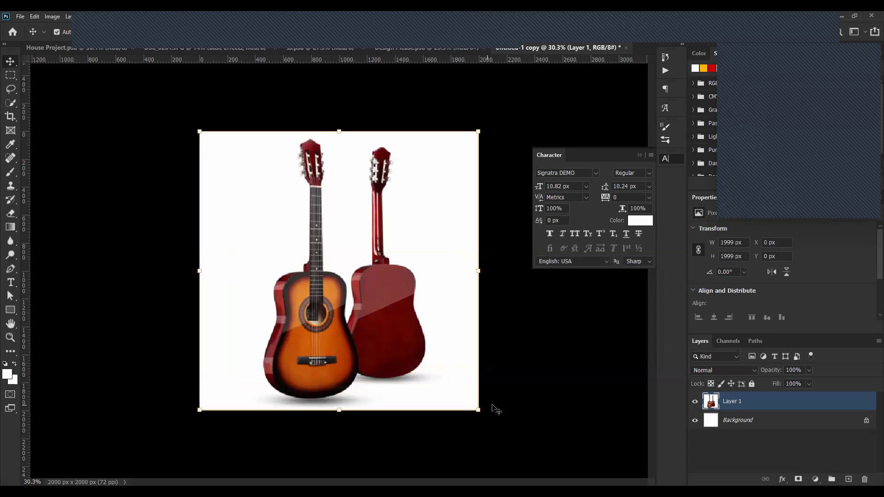
scroll(390, 337, "up", 6)
left_click(507, 370)
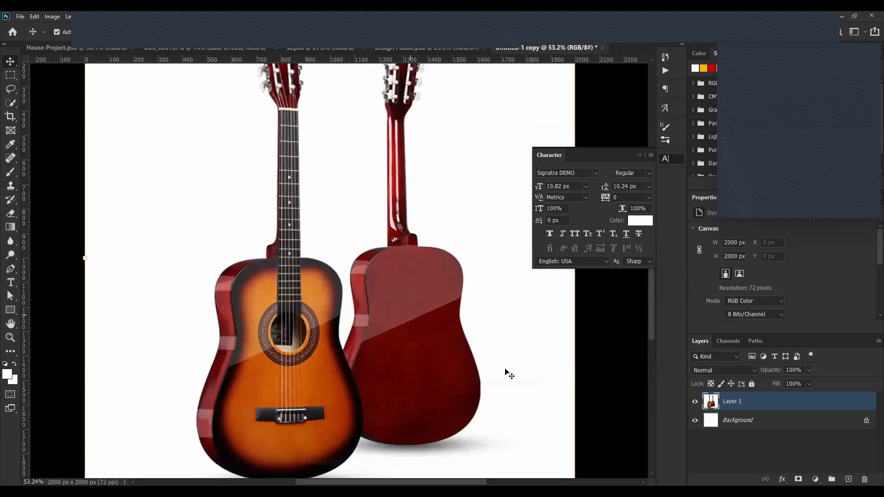
scroll(480, 372, "down", 4)
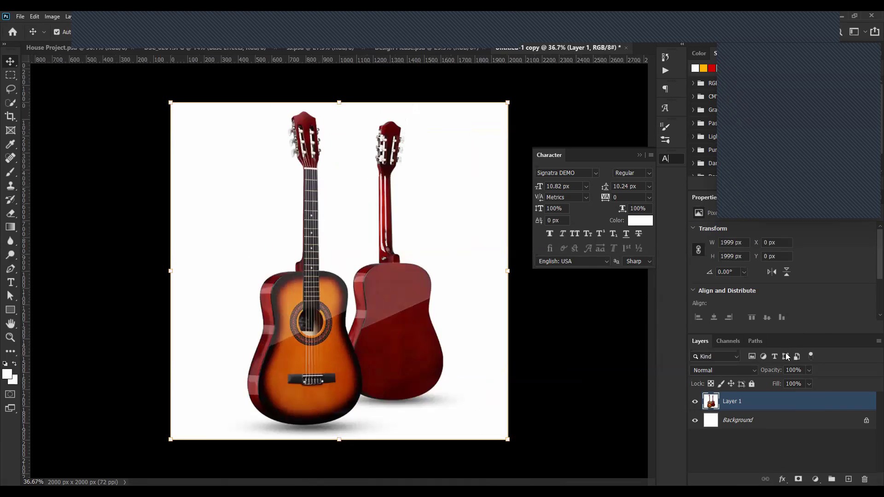
- Cut the two guitars out of their white backdrop with the Remove Background quick action
scroll(785, 313, "down", 2)
scroll(784, 317, "down", 1)
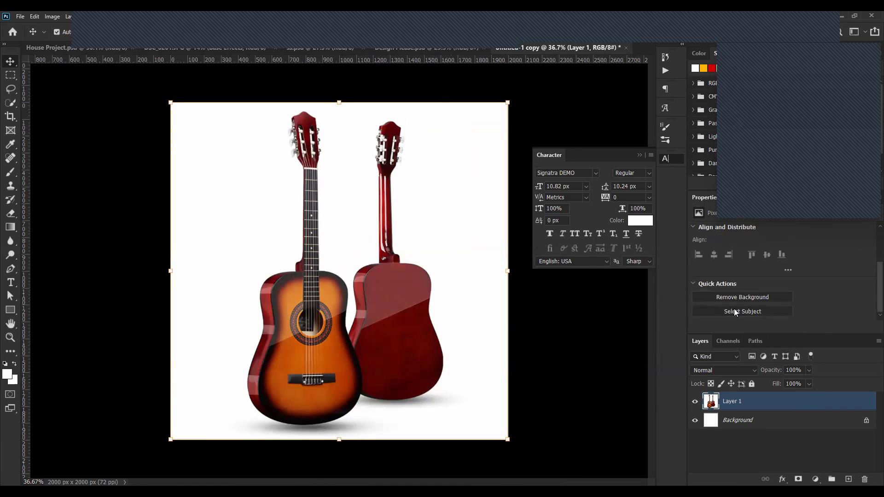
left_click(741, 297)
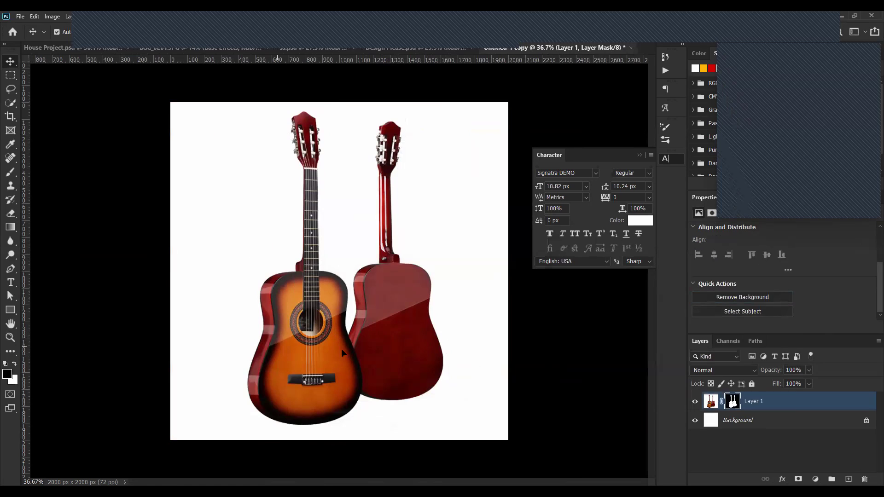
- Scale the masked guitar layer down to about 1501 by 1501 px around its centre, and toggle the background layer's visibility to check the cutout
left_click_drag(510, 101, 465, 142)
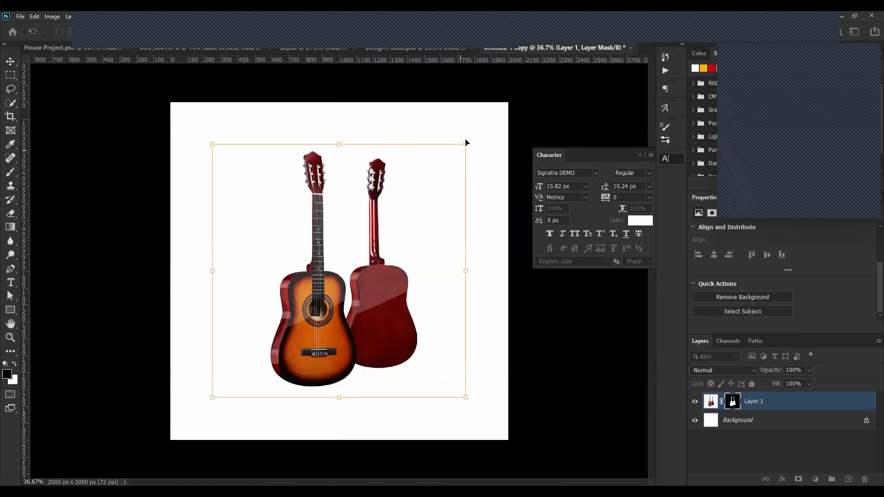
key("Return")
left_click(695, 421)
left_click(695, 420)
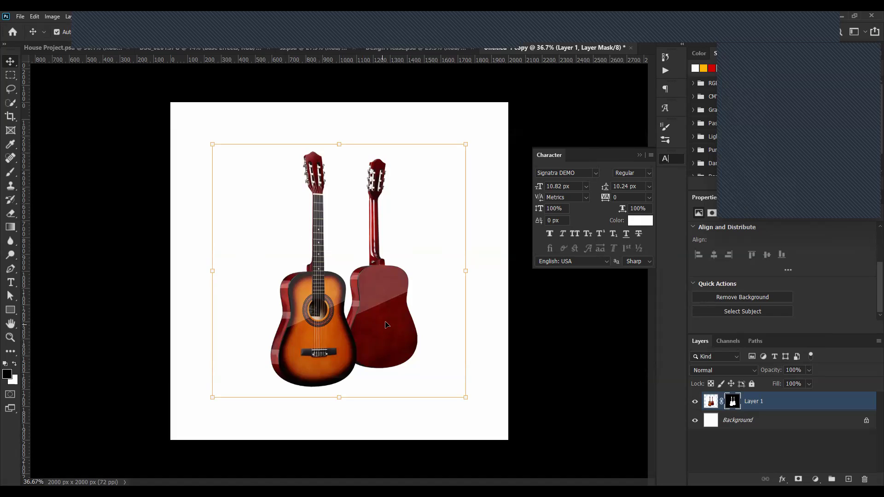
left_click_drag(364, 302, 406, 319)
key("ctrl+z")
left_click(396, 116)
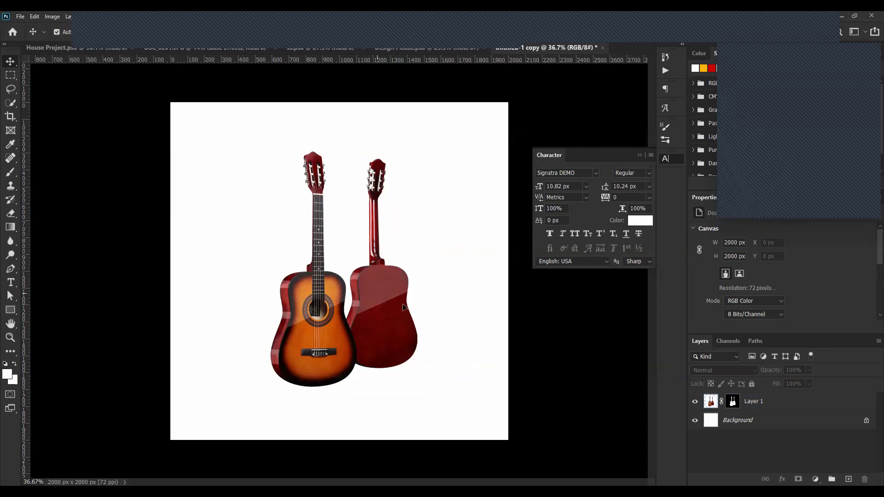
left_click_drag(385, 300, 377, 288)
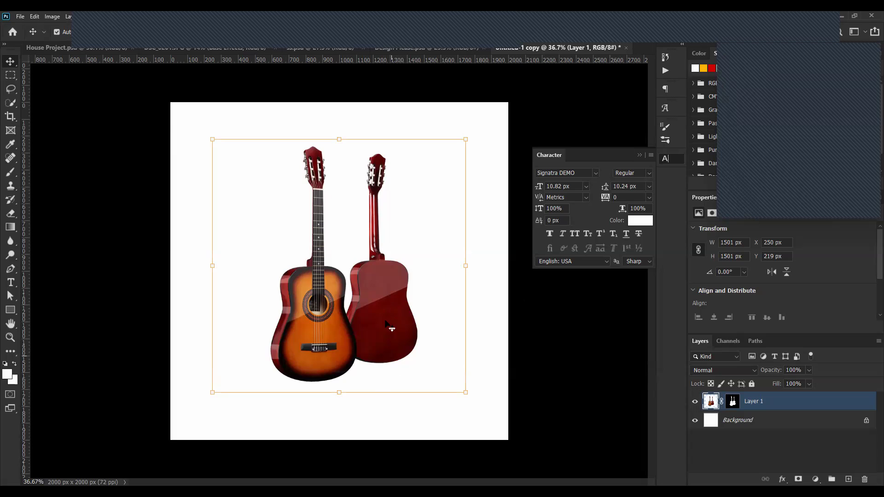
key("ctrl")
key("ctrl+z")
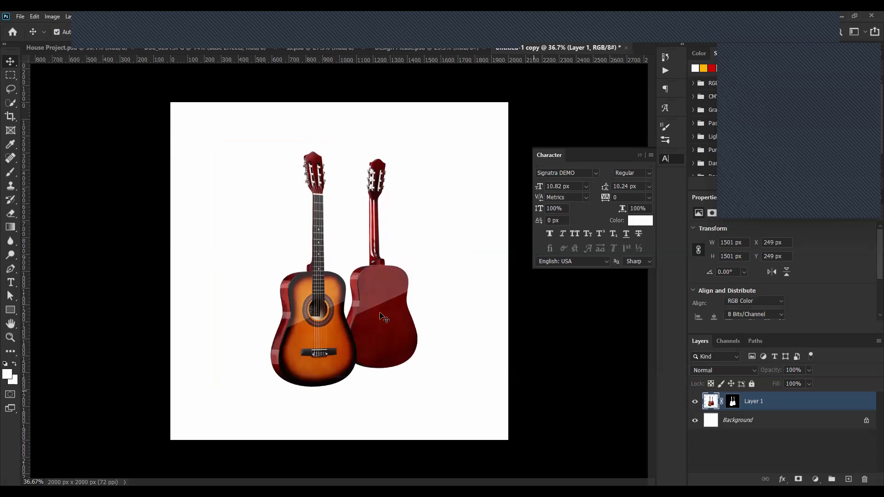
left_click(400, 315)
left_click_drag(400, 316, 400, 321)
key("ctrl+z")
left_click(297, 265)
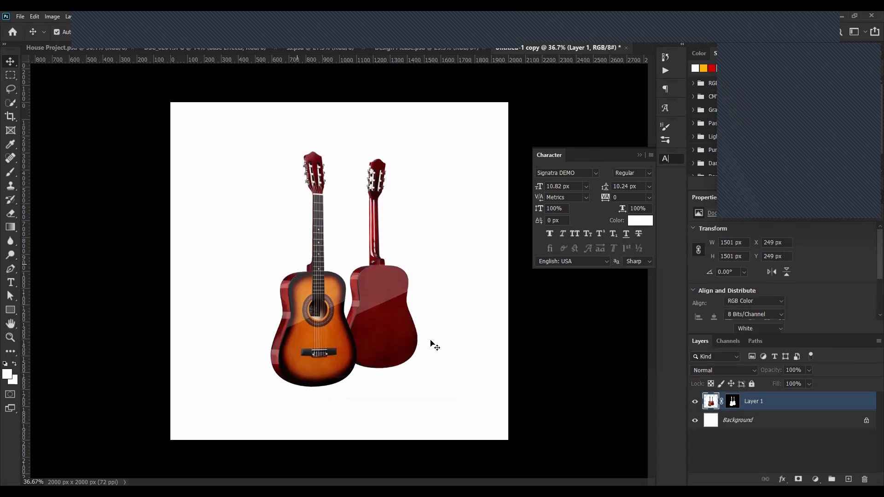
left_click(359, 304)
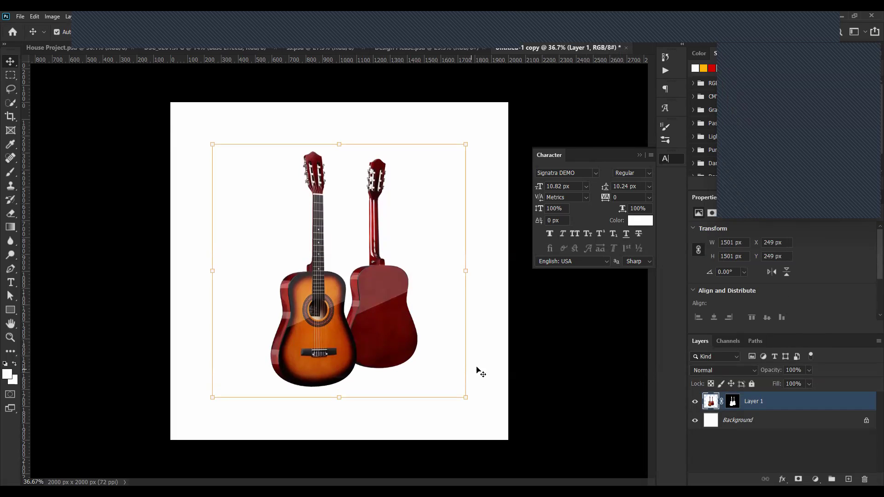
left_click(565, 416)
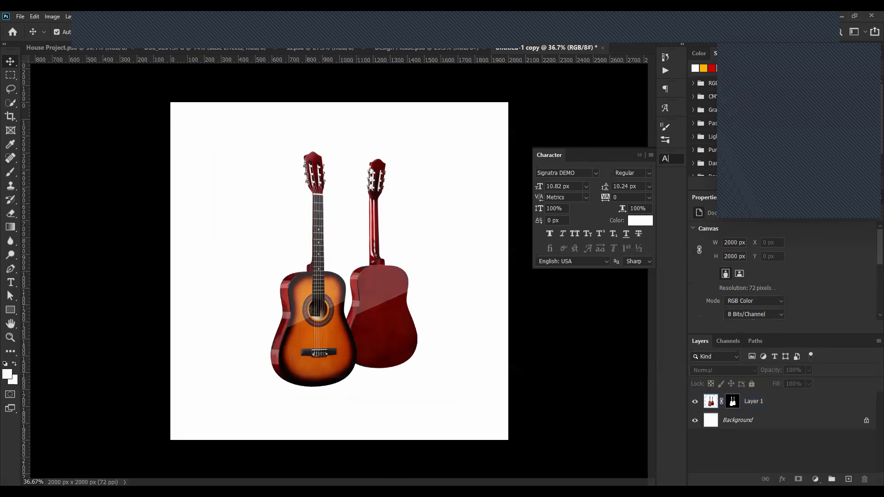
- Switch to Chrome and open behance.net in a new tab
key("alt+Tab")
key("ctrl+t")
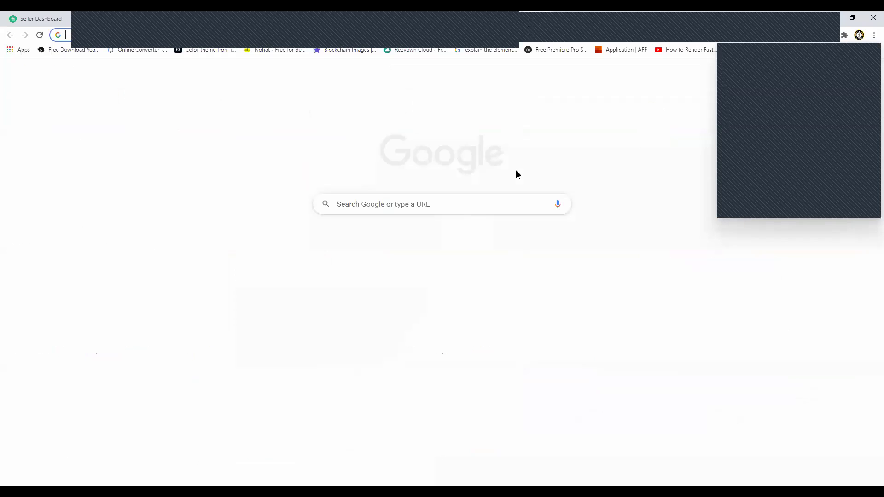
type("behance.net")
key("Return")
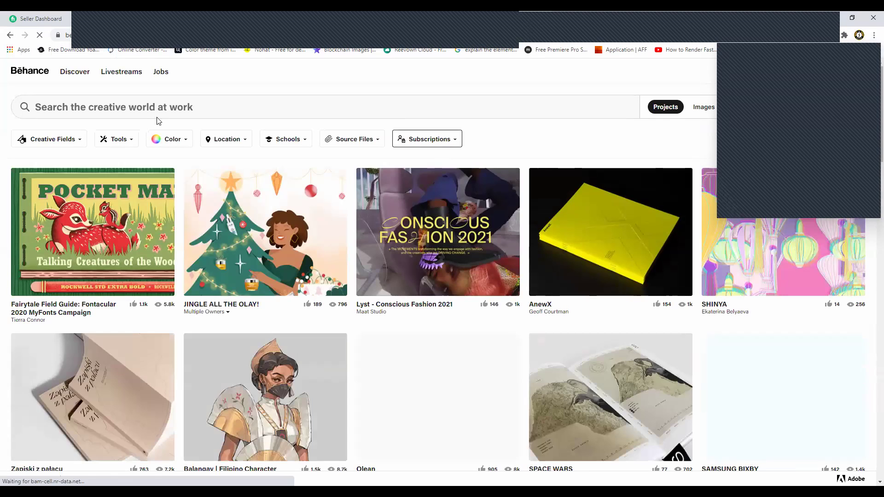
- Browse the recommended projects on the Behance home feed for design examples
left_click(243, 102)
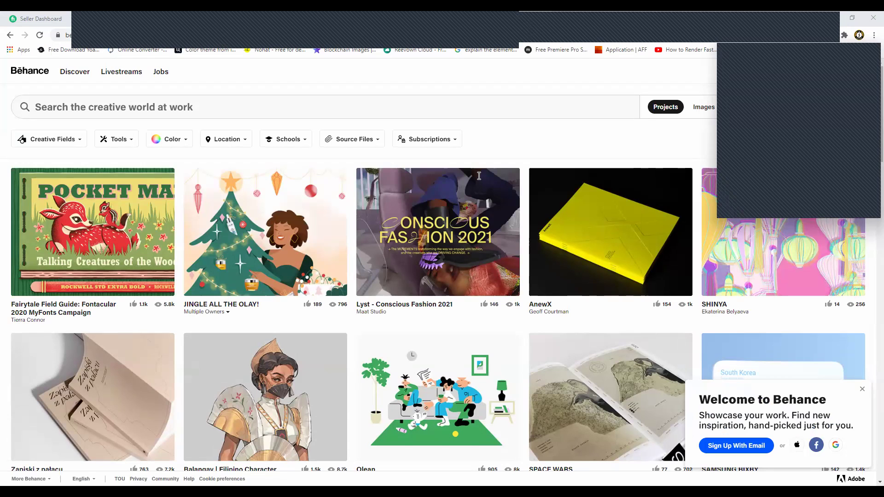
left_click(416, 94)
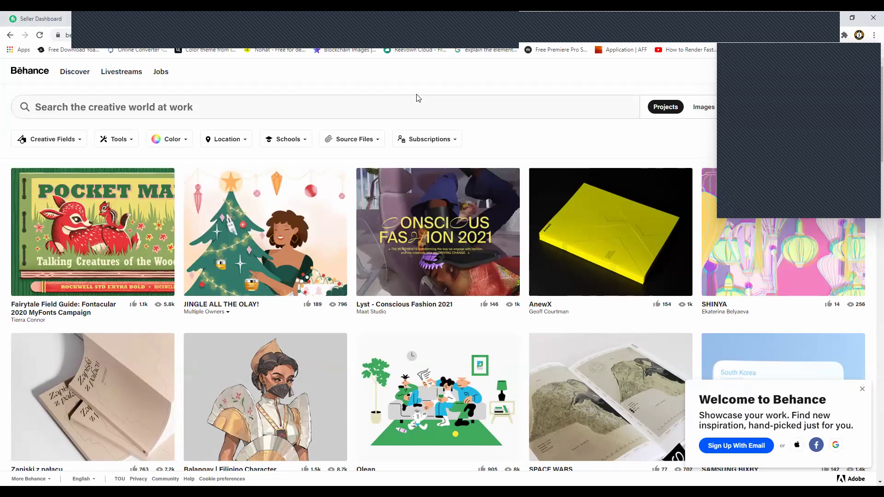
scroll(481, 241, "down", 2)
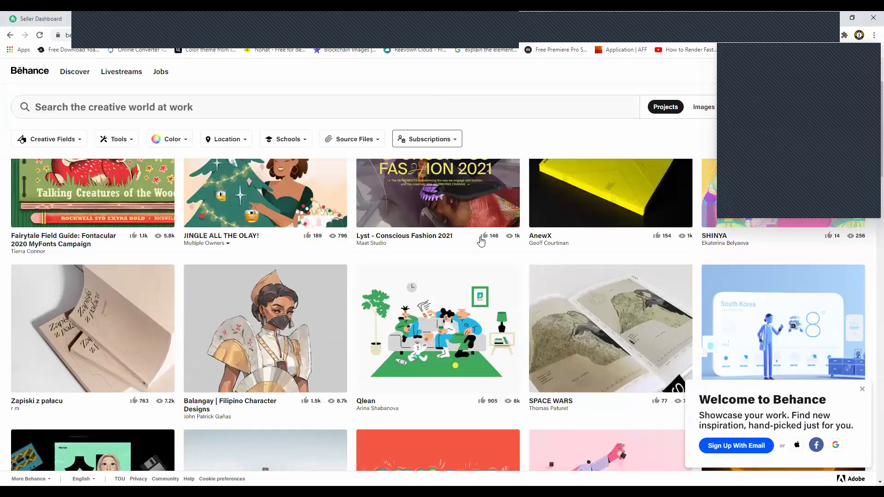
scroll(481, 241, "down", 5)
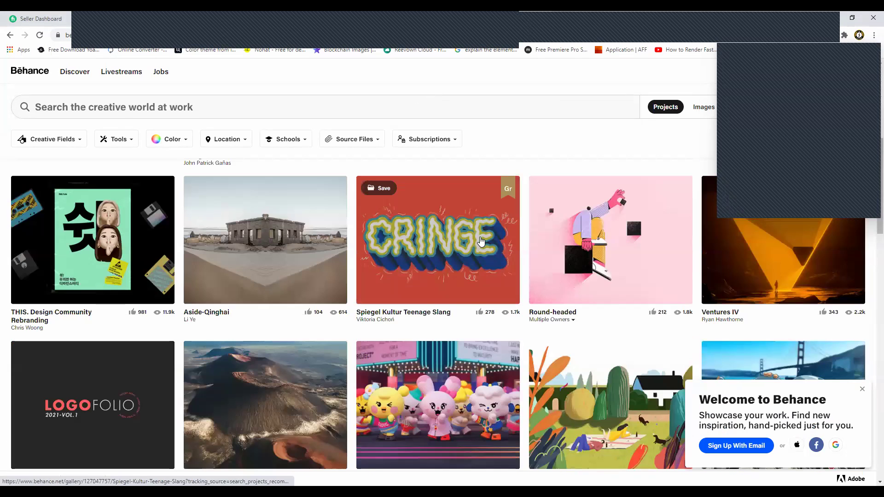
scroll(474, 214, "down", 1)
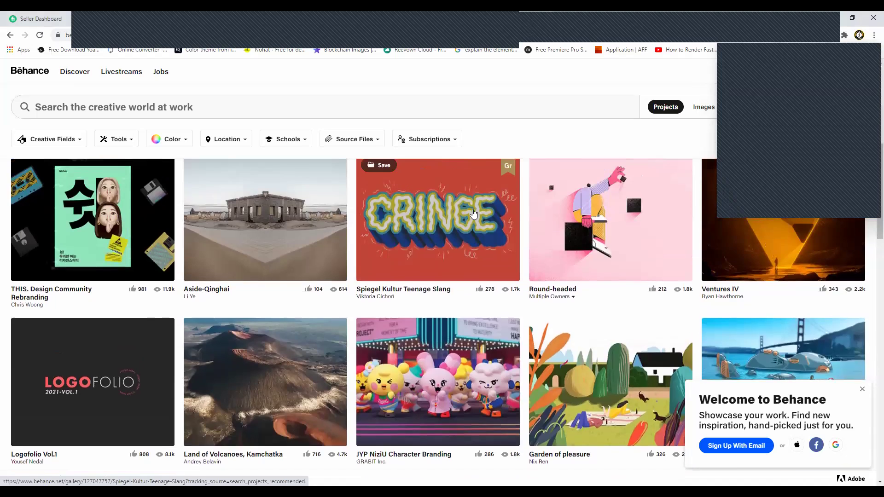
scroll(475, 213, "down", 2)
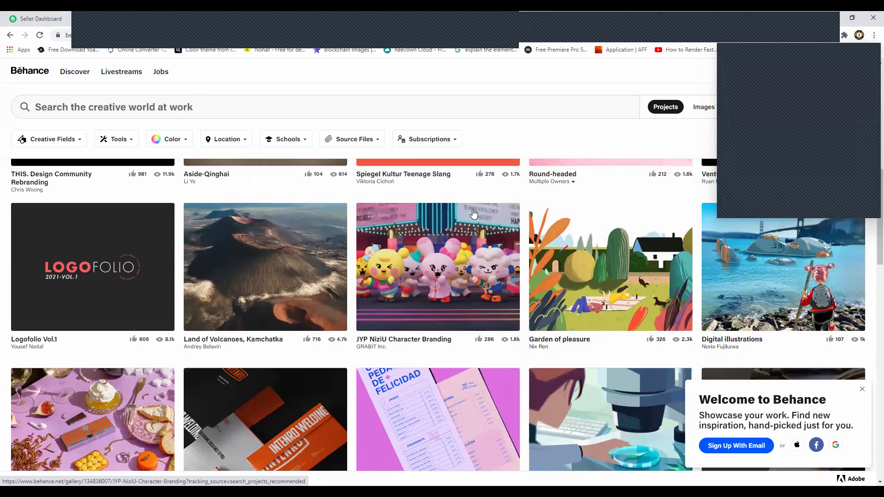
scroll(475, 214, "down", 2)
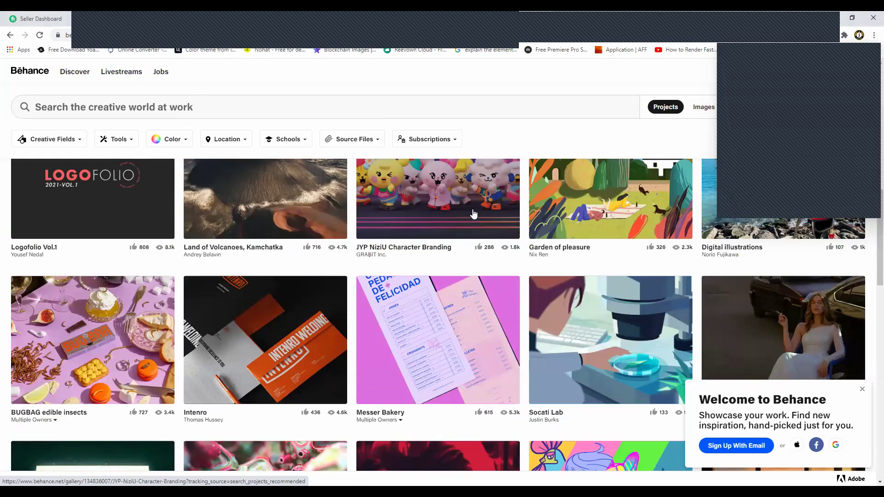
- Dismiss the Welcome to Behance sign-up prompt and look further down the recommended projects for design ideas
scroll(474, 214, "down", 4)
scroll(474, 214, "down", 1)
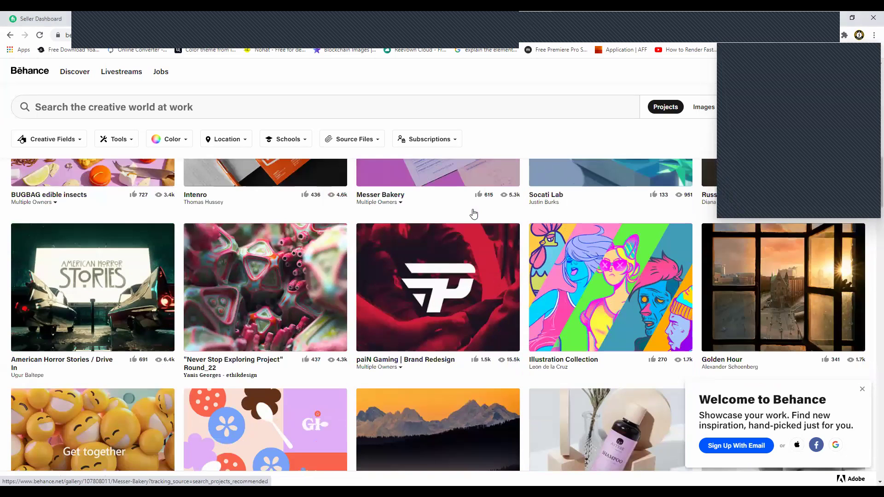
scroll(474, 213, "down", 5)
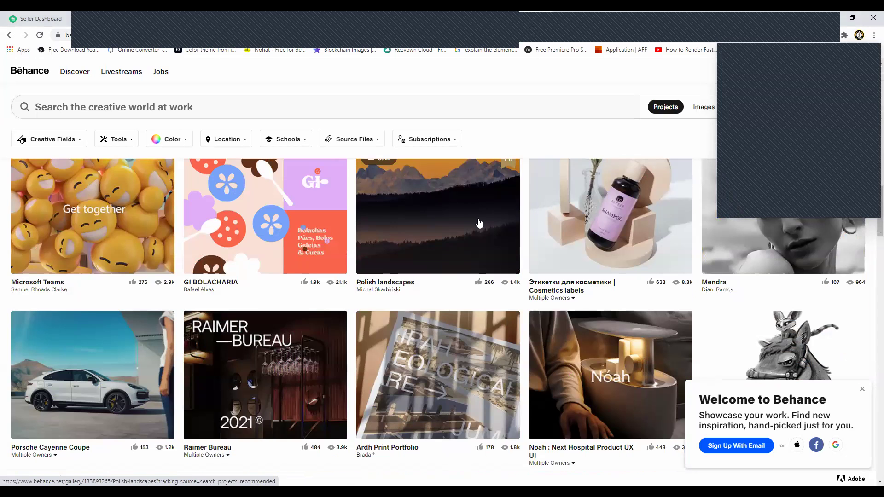
left_click(862, 389)
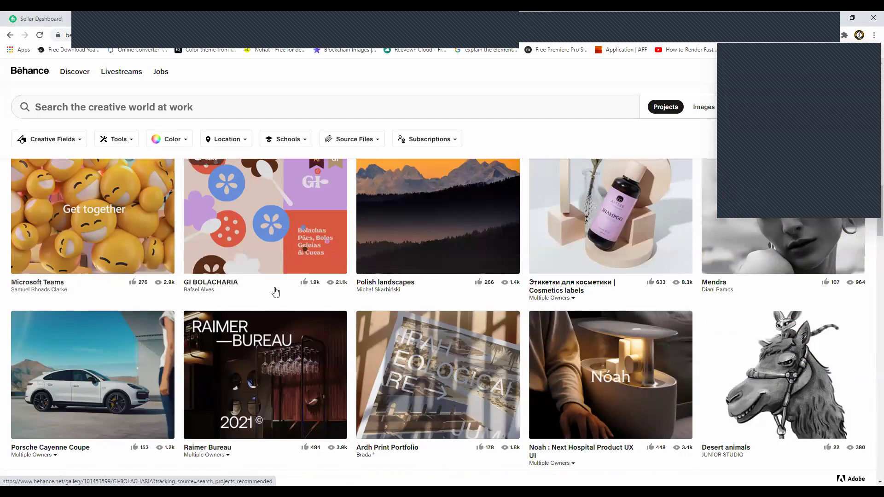
scroll(277, 293, "down", 4)
scroll(421, 298, "down", 4)
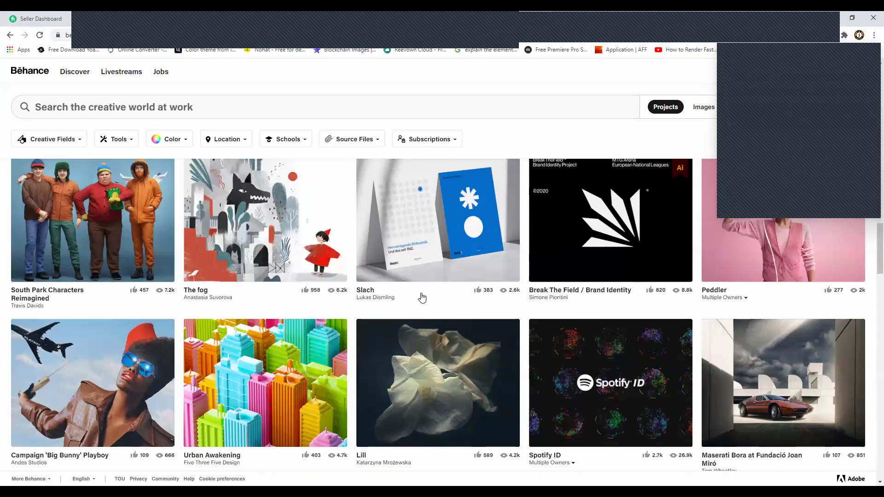
scroll(422, 298, "down", 2)
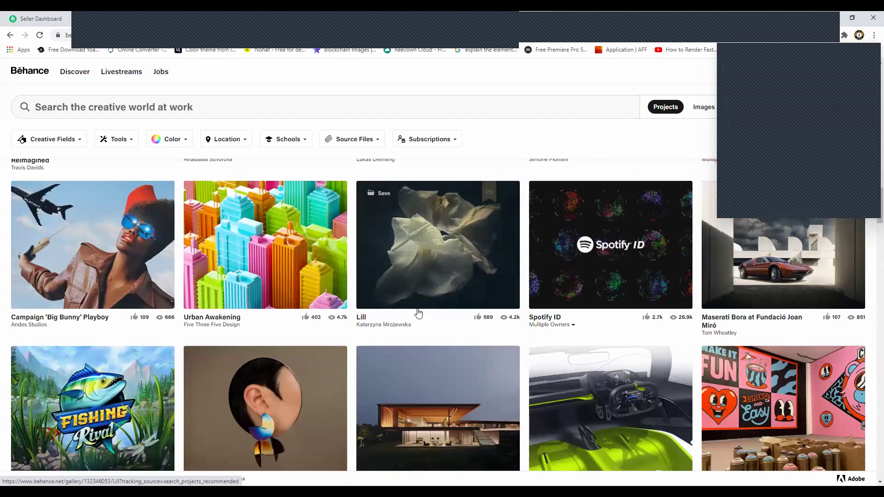
scroll(417, 309, "down", 3)
scroll(416, 308, "down", 1)
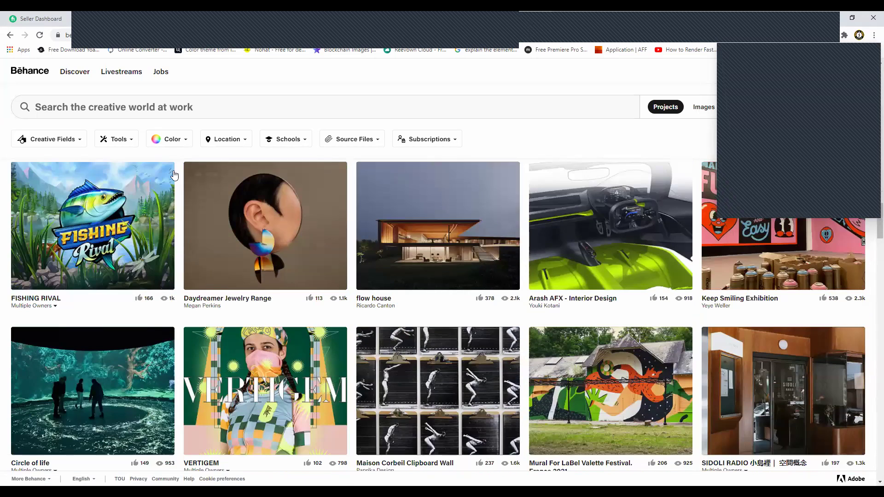
- Search Behance projects for "guitar"
scroll(245, 122, "up", 10)
left_click(245, 121)
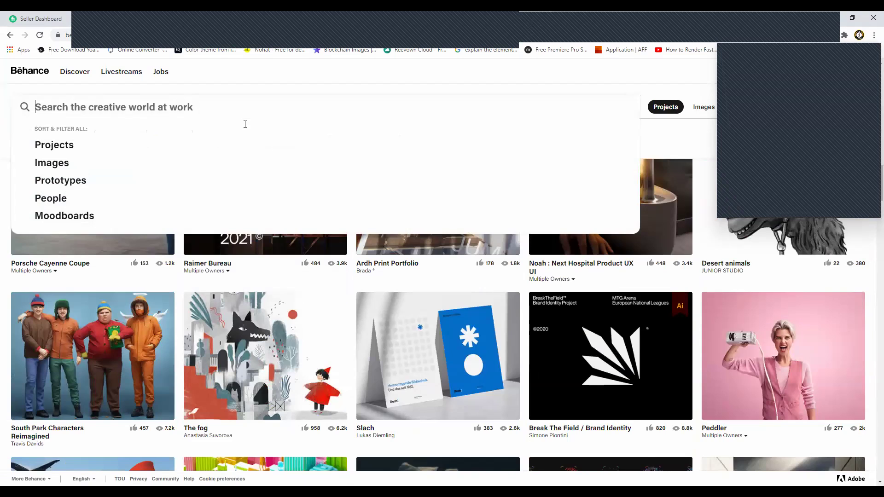
type("guitar i")
key("BackSpace")
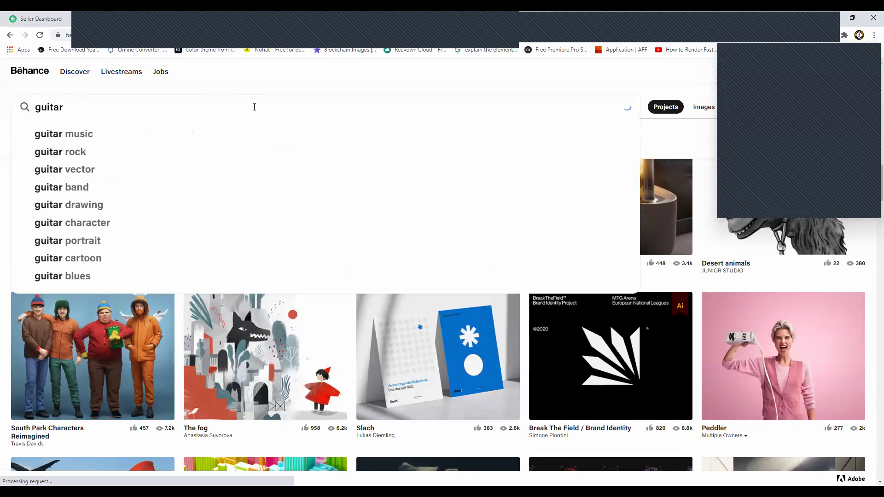
key("Return")
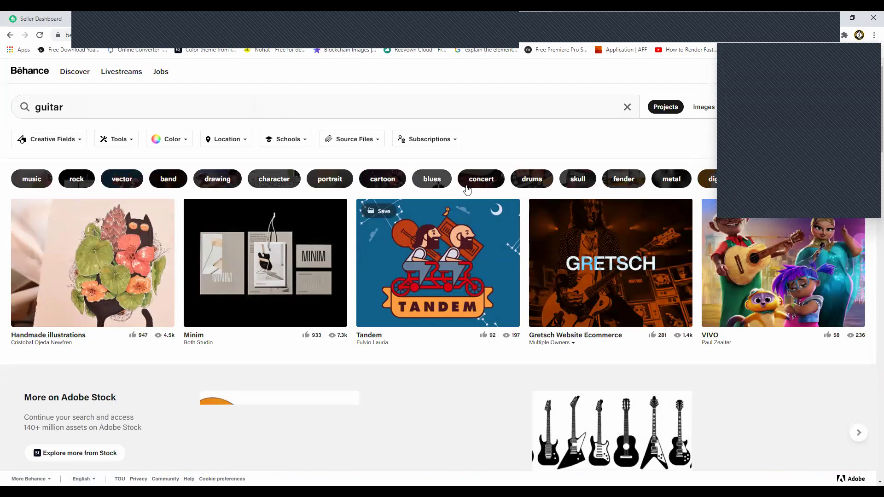
- Look through the guitar project results for layouts, logos and illustrations to use as inspiration
scroll(466, 195, "down", 3)
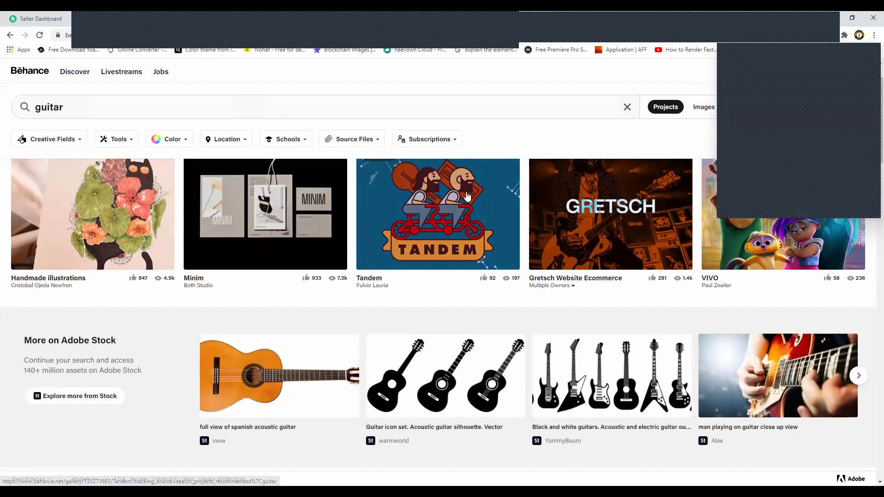
scroll(553, 251, "down", 4)
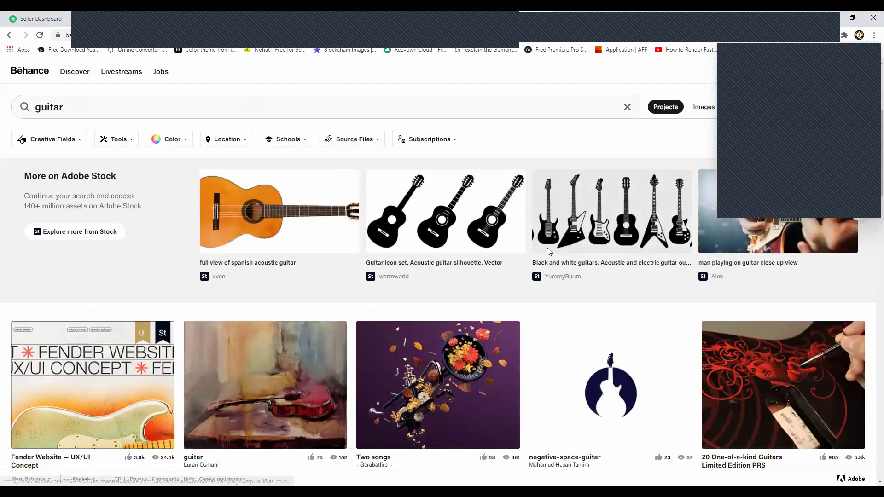
scroll(548, 252, "down", 1)
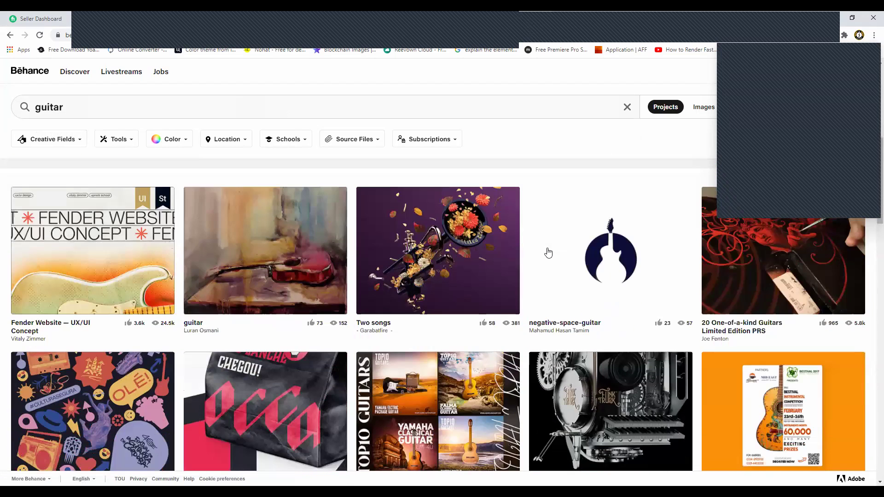
scroll(547, 253, "down", 1)
scroll(343, 278, "down", 8)
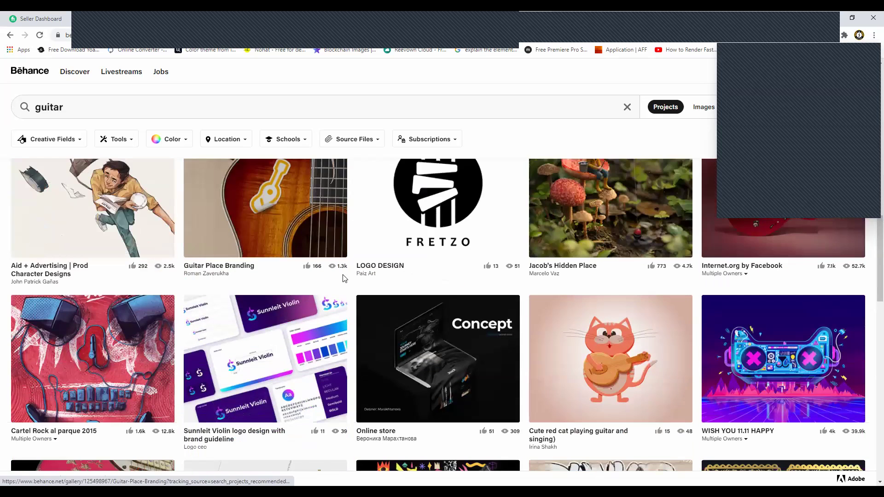
scroll(344, 278, "down", 1)
scroll(348, 272, "down", 3)
scroll(348, 269, "down", 2)
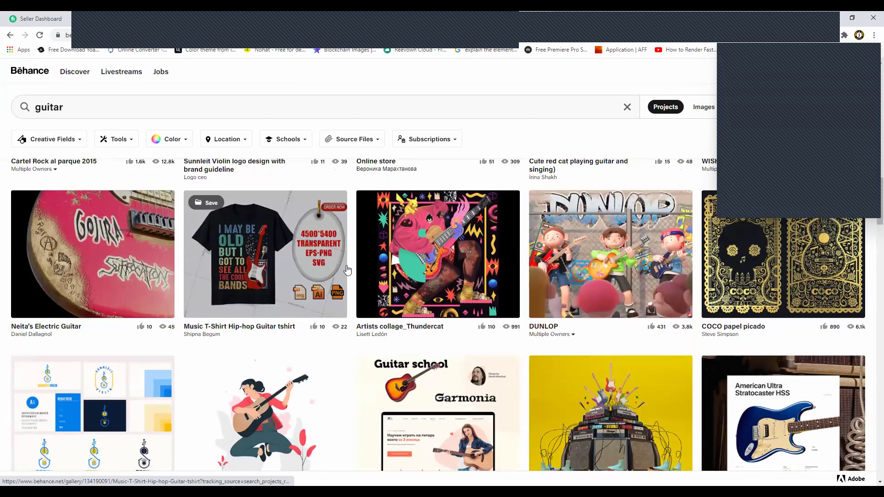
scroll(359, 263, "down", 1)
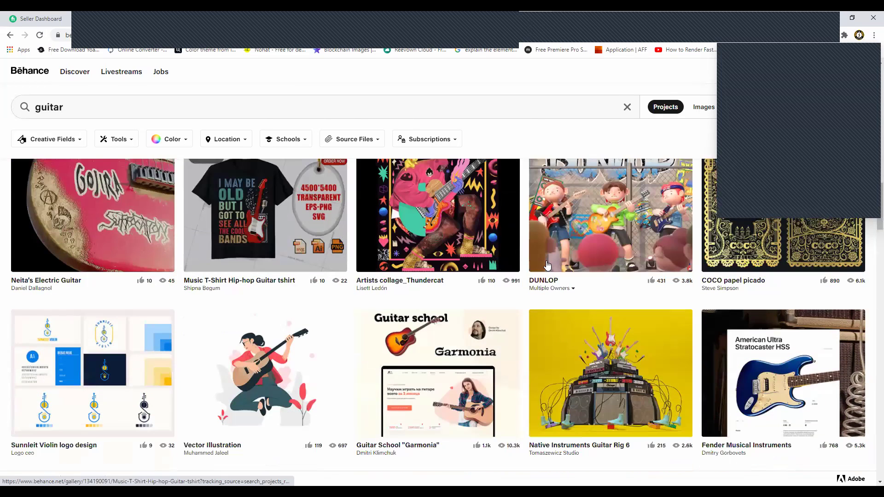
scroll(460, 271, "down", 2)
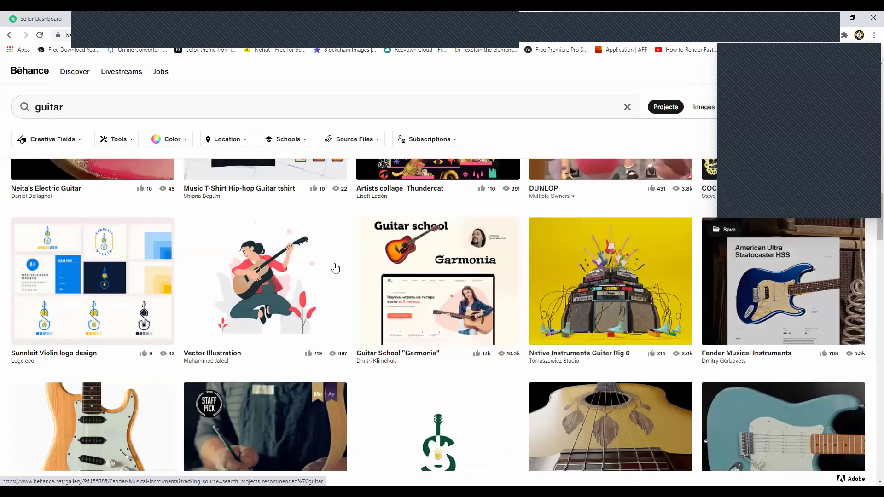
scroll(288, 250, "down", 7)
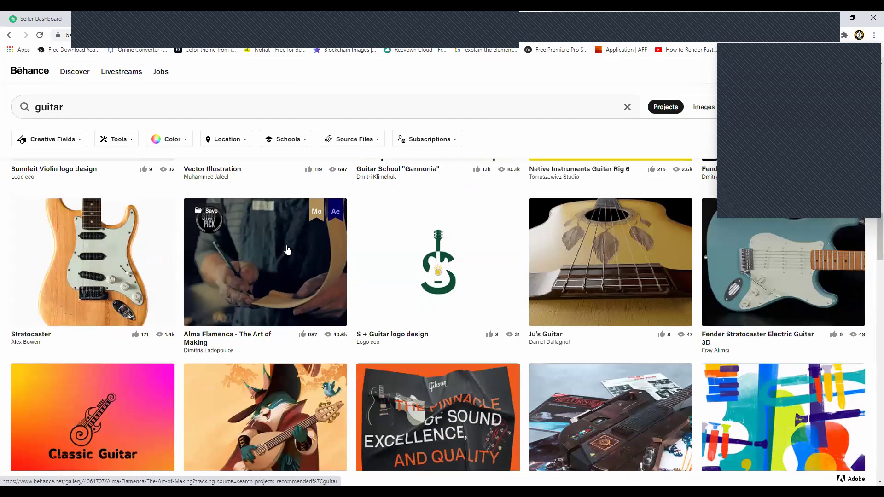
scroll(288, 249, "up", 1)
scroll(286, 249, "down", 3)
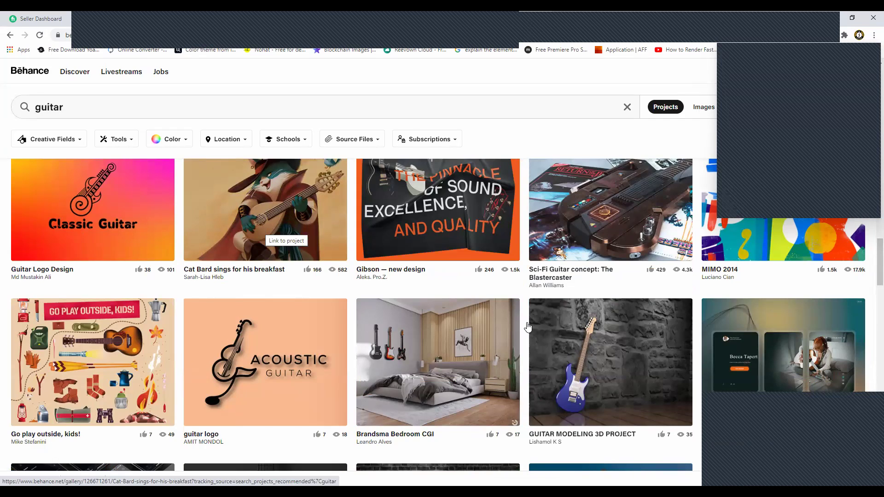
scroll(612, 276, "down", 2)
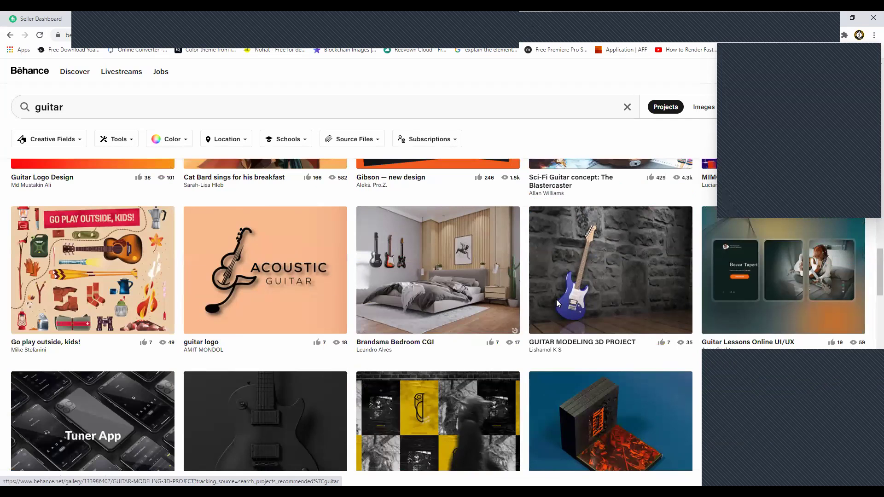
scroll(430, 263, "down", 3)
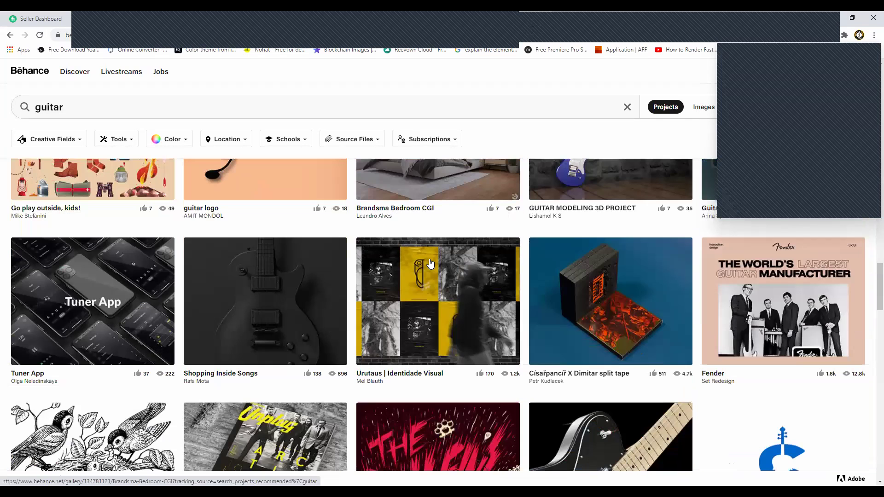
scroll(431, 263, "down", 3)
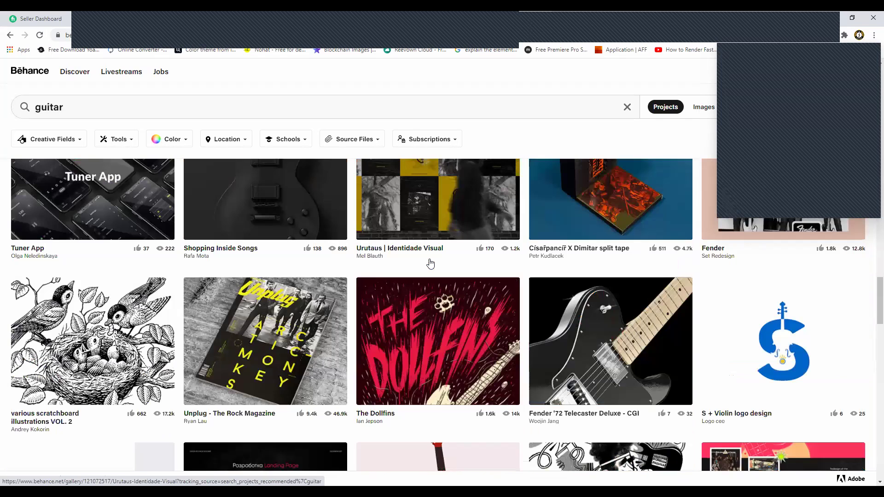
scroll(430, 264, "down", 3)
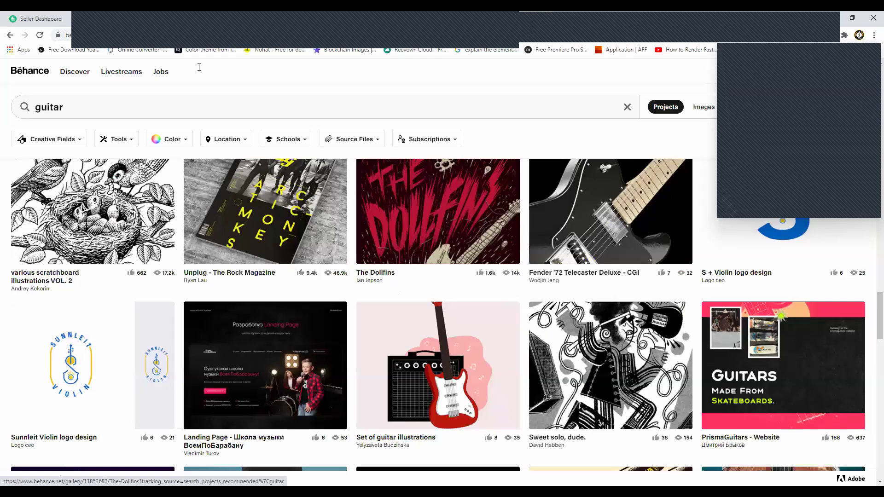
scroll(393, 295, "down", 3)
- Refine the Behance search to "guitar infographic"
left_click(199, 107)
type("inf")
key("BackSpace")
type("nfographic")
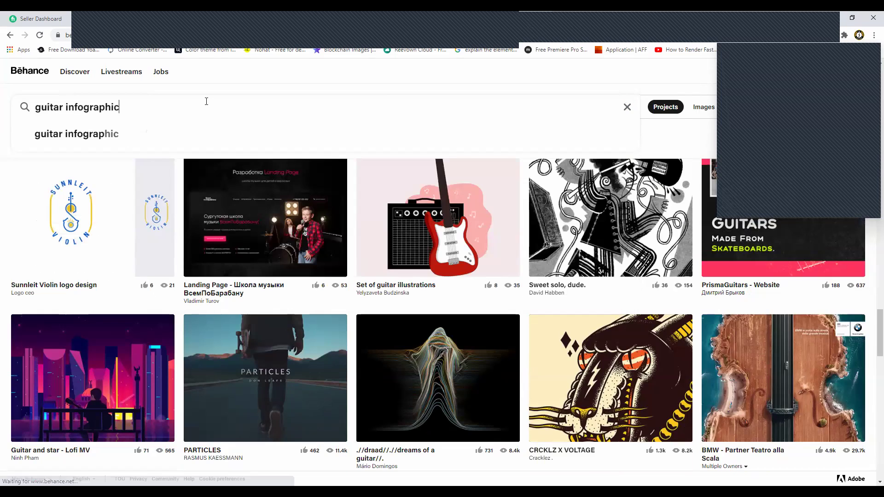
key("Return")
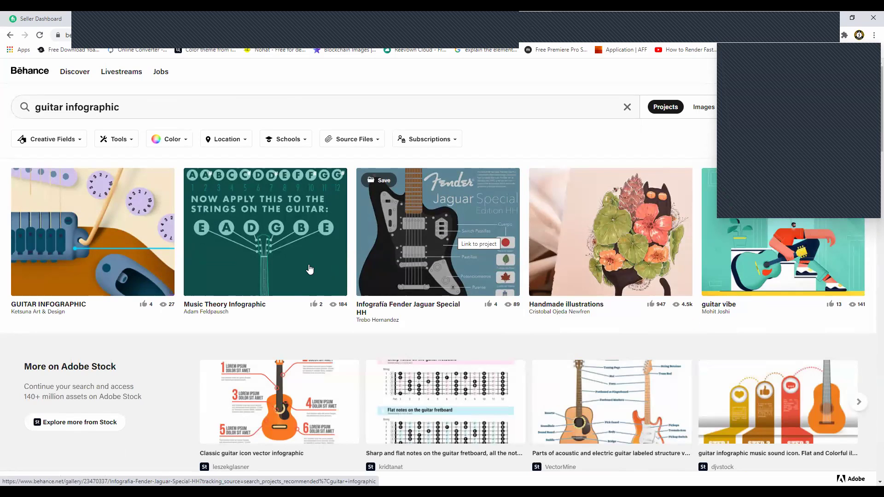
- Look over the guitar infographic results and view the "Classic guitar icon vector infographic" on Adobe Stock
scroll(310, 269, "down", 3)
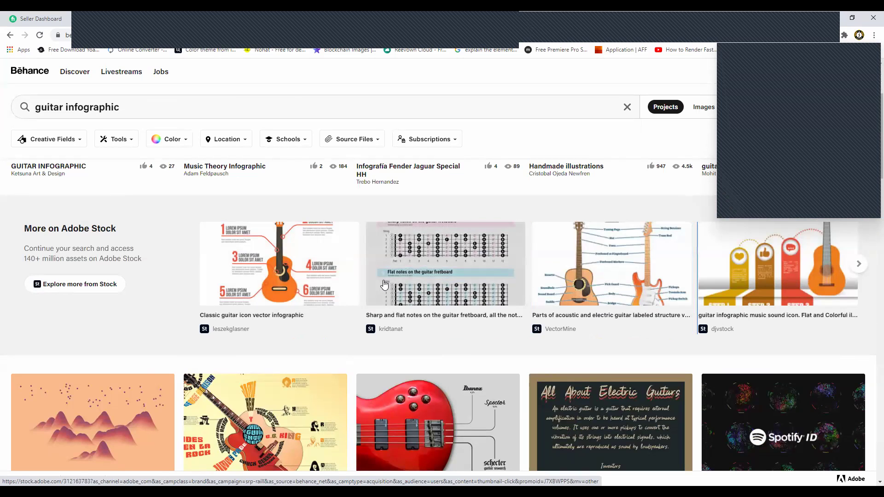
scroll(340, 336, "down", 1)
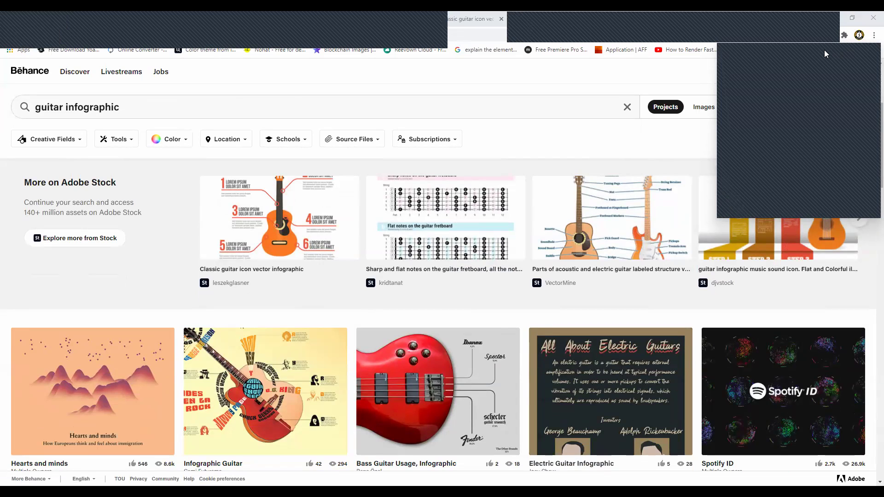
left_click(835, 20)
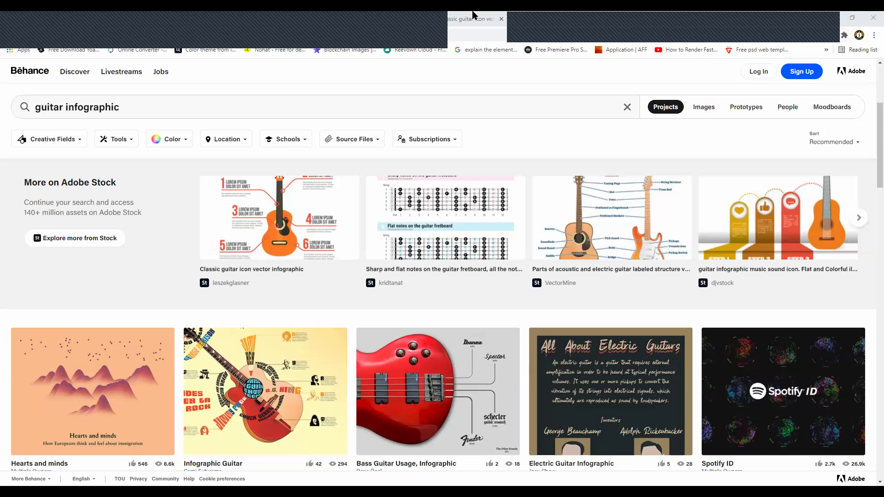
left_click(475, 15)
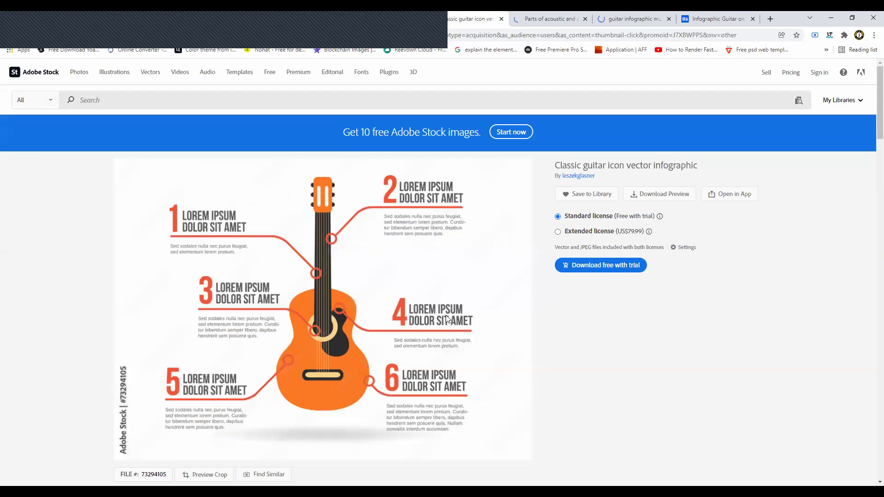
- Examine the classic guitar infographic's numbered callout layout, its extended license price and the related designs from its series
scroll(433, 314, "down", 8)
scroll(434, 319, "up", 10)
scroll(433, 315, "down", 1)
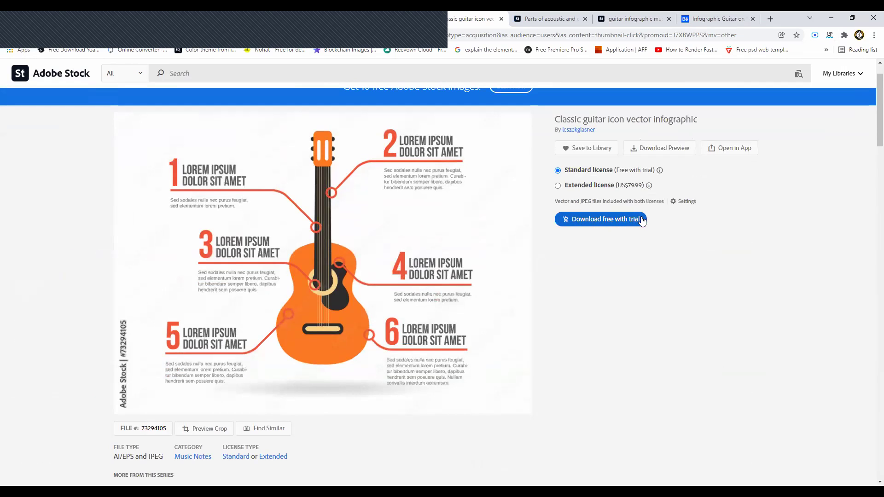
mouse_move(649, 185)
left_click_drag(647, 187, 621, 192)
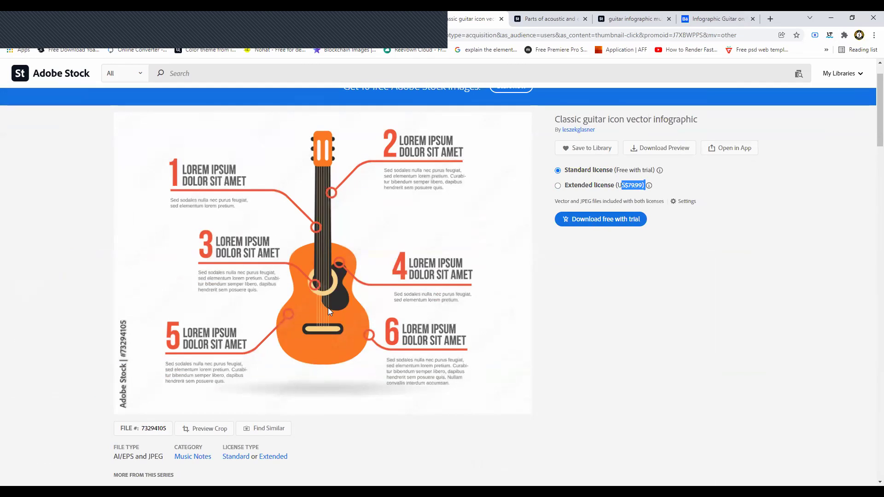
scroll(328, 309, "down", 2)
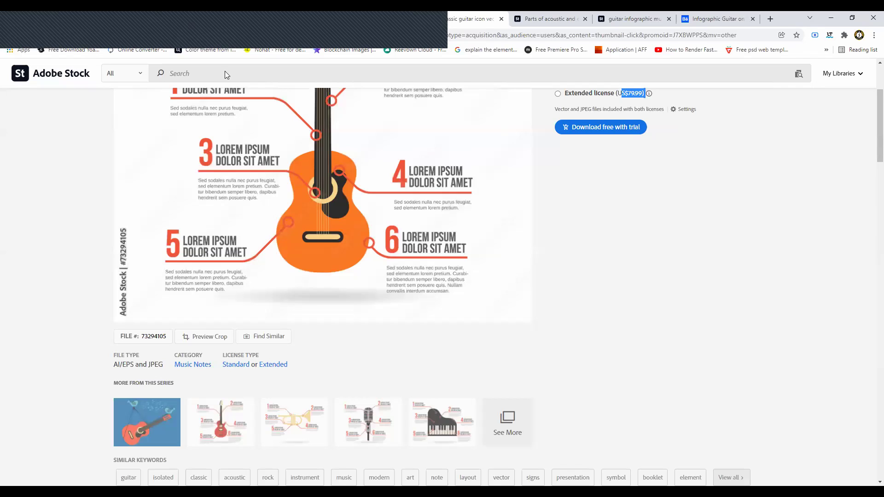
left_click(781, 37)
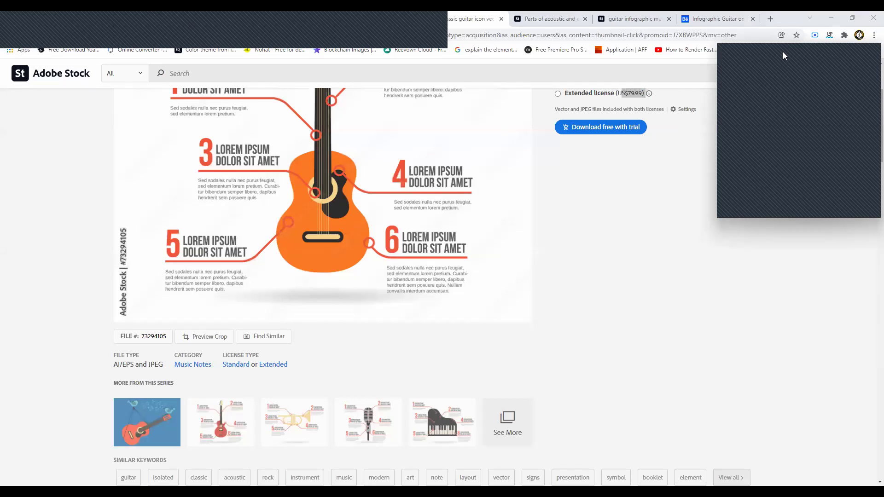
left_click(474, 102)
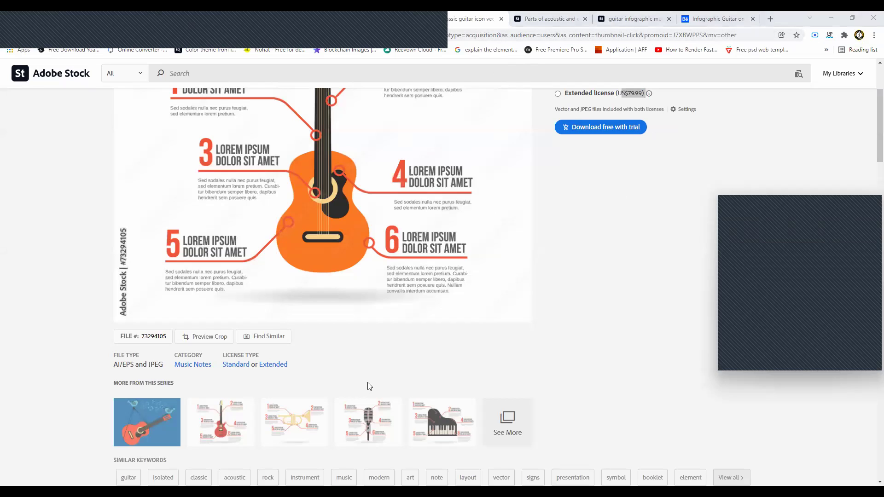
- Open the electric guitar infographic from the same series and examine its callout layout
left_click(217, 422)
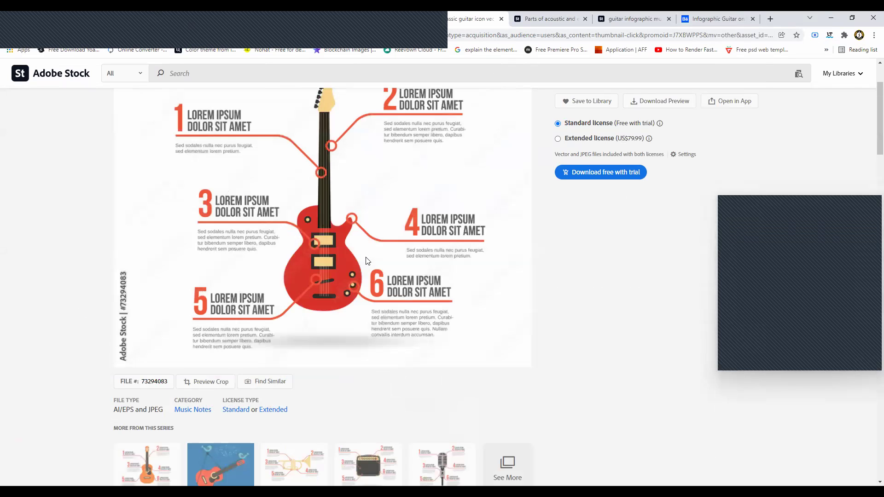
scroll(361, 243, "up", 2)
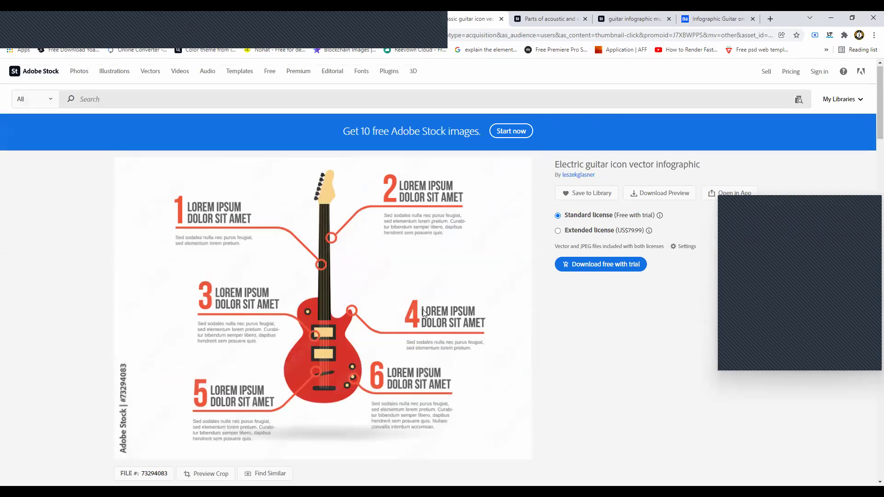
scroll(355, 261, "down", 2)
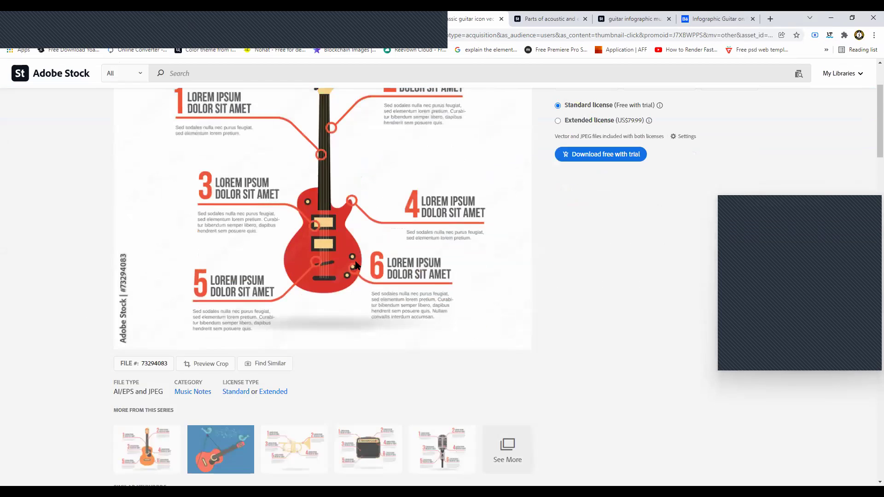
scroll(529, 111, "up", 2)
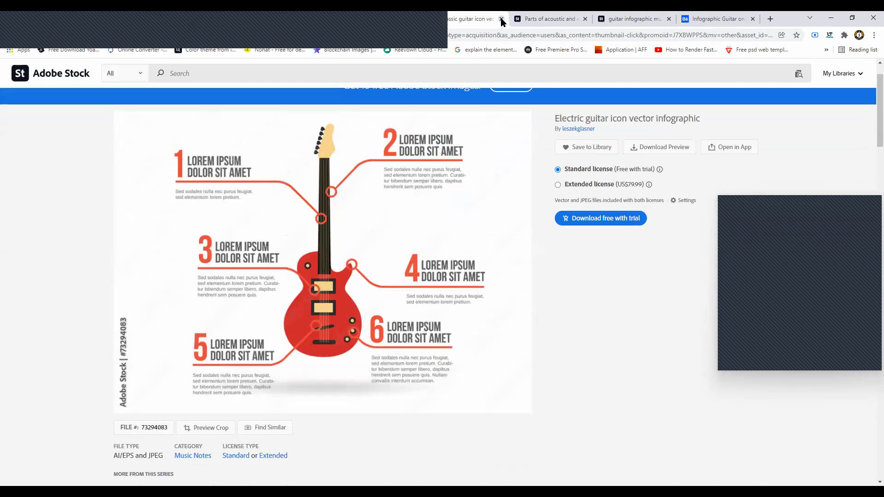
- Close the electric guitar infographic page and view the labelled parts diagram of acoustic and electric guitars
left_click(501, 19)
scroll(441, 262, "down", 1)
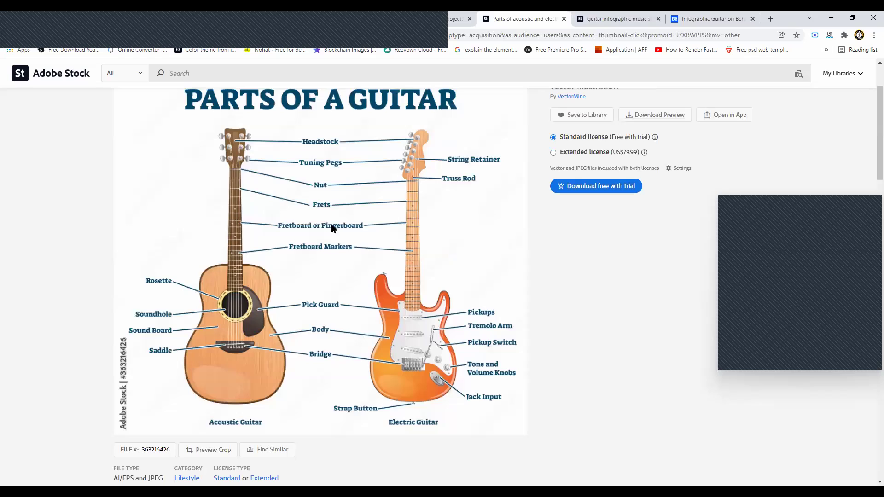
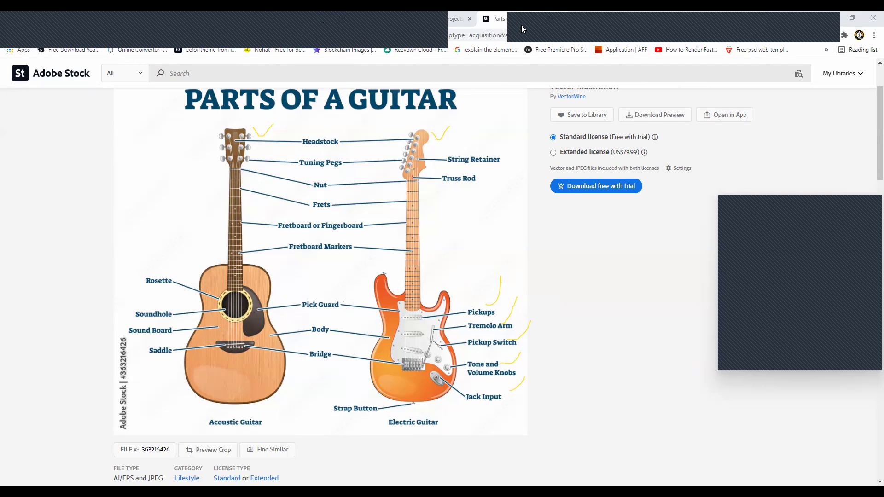
- Switch from the Adobe Stock guitar parts diagram to the Photoshop document with the cut-out guitars
right_click(325, 232)
left_click(346, 259)
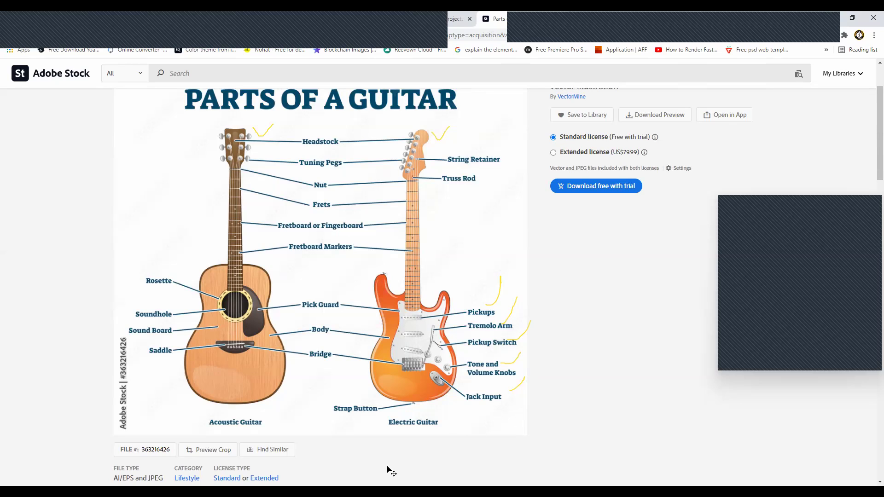
key("alt+Tab")
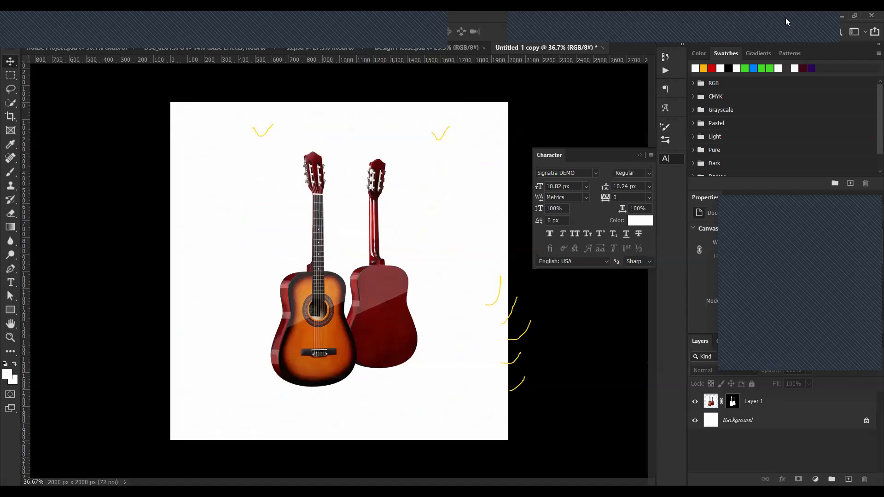
- Move the cut-out guitars straight down on the canvas, leaving more empty space above the headstocks
left_click(314, 371)
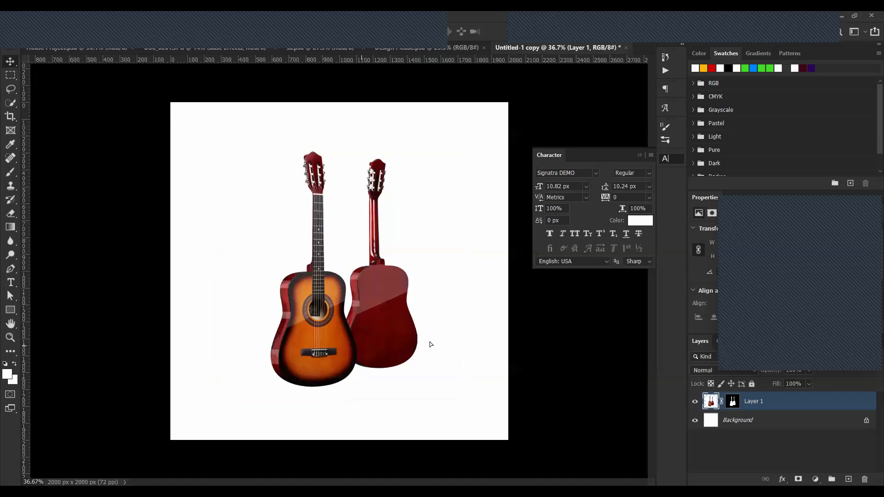
left_click_drag(361, 343, 429, 374)
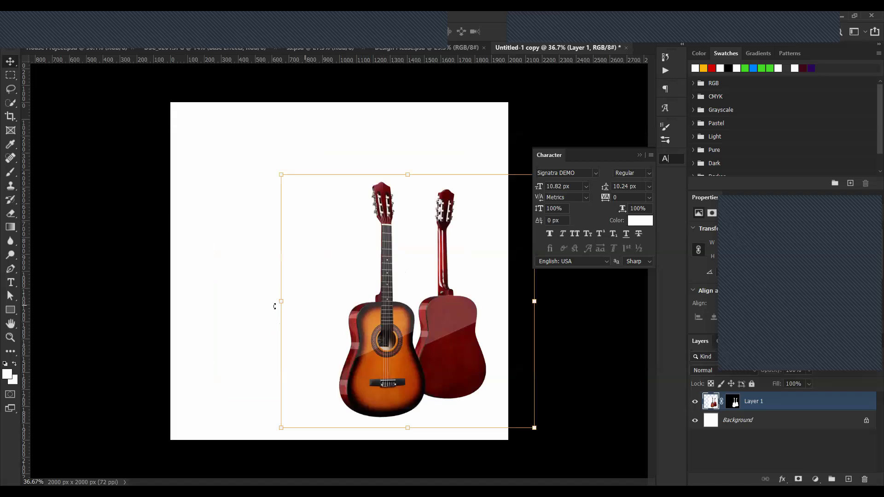
left_click_drag(379, 357, 227, 356)
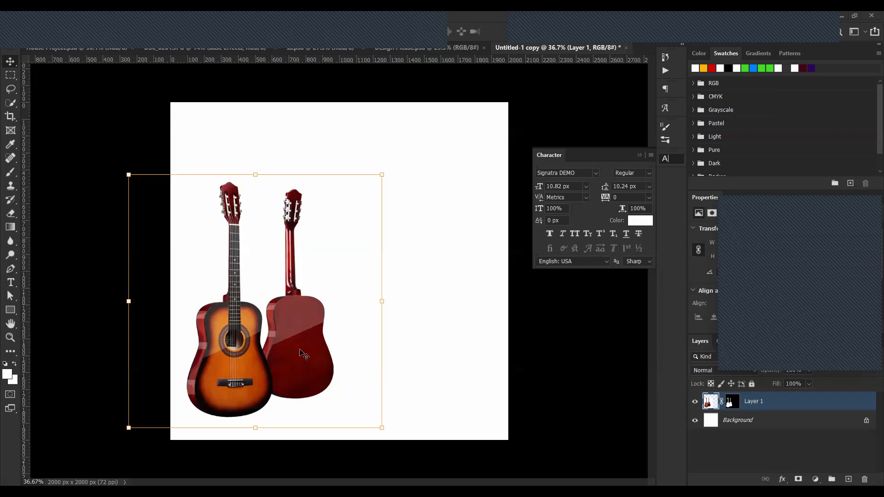
key("ctrl+z")
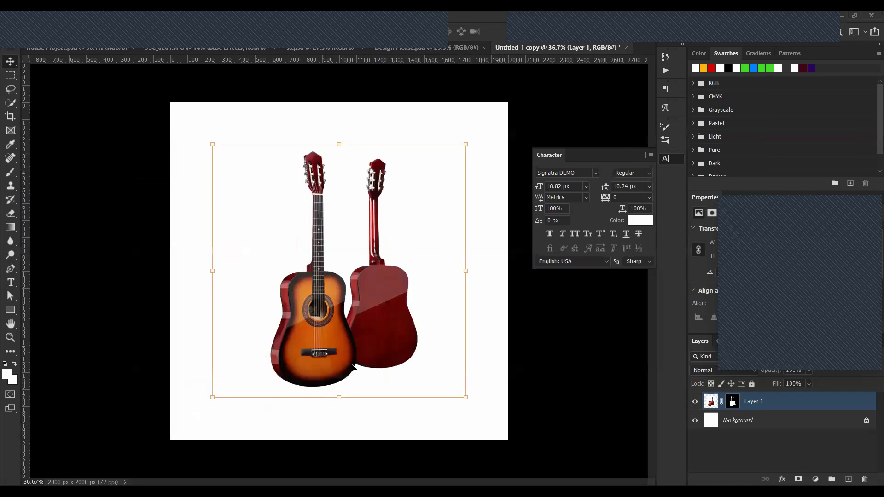
left_click_drag(389, 334, 398, 349)
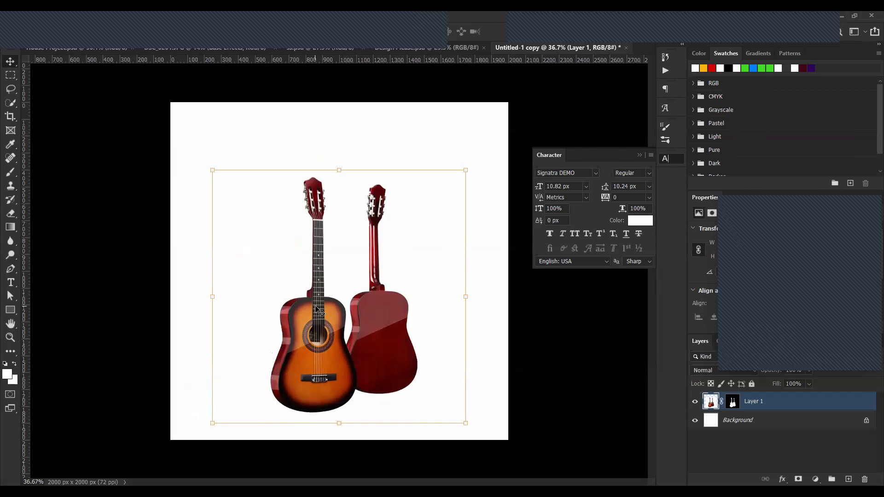
- Set up the Line tool in Shape mode with no fill and a black stroke 4.43 px wide
left_click(11, 310)
right_click(11, 310)
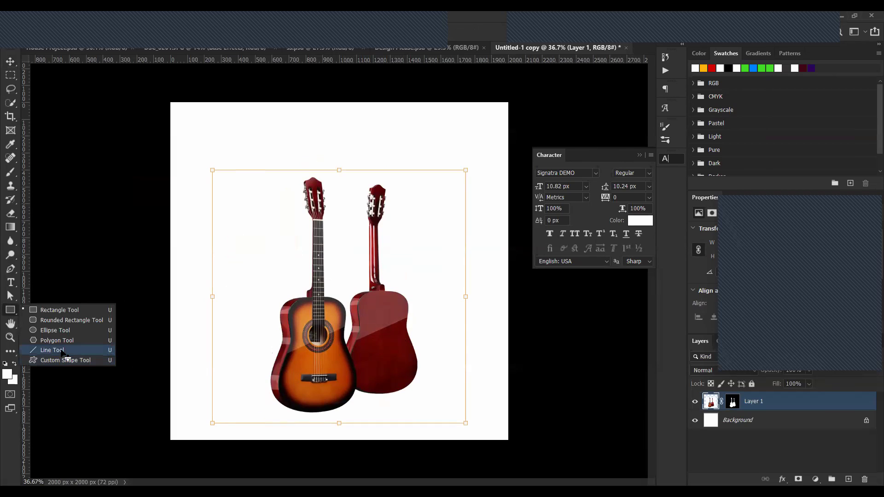
left_click(63, 352)
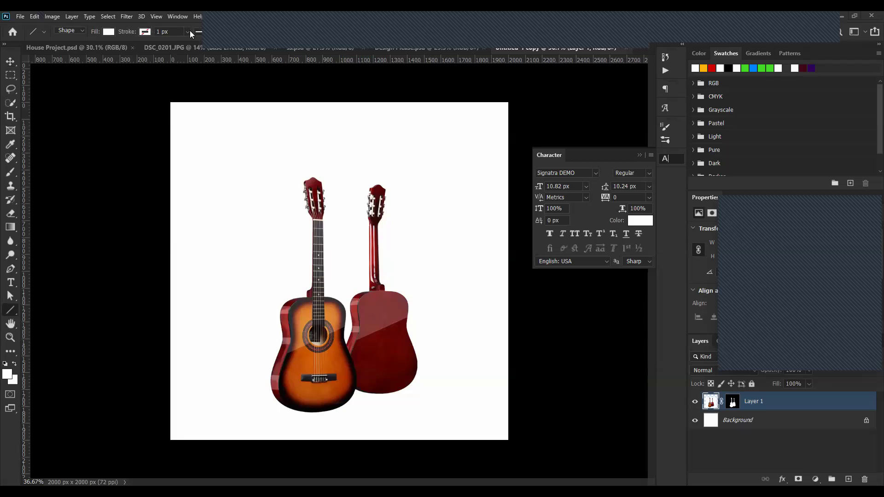
left_click(189, 32)
left_click_drag(185, 42, 190, 43)
left_click(170, 33)
type("3")
left_click(107, 33)
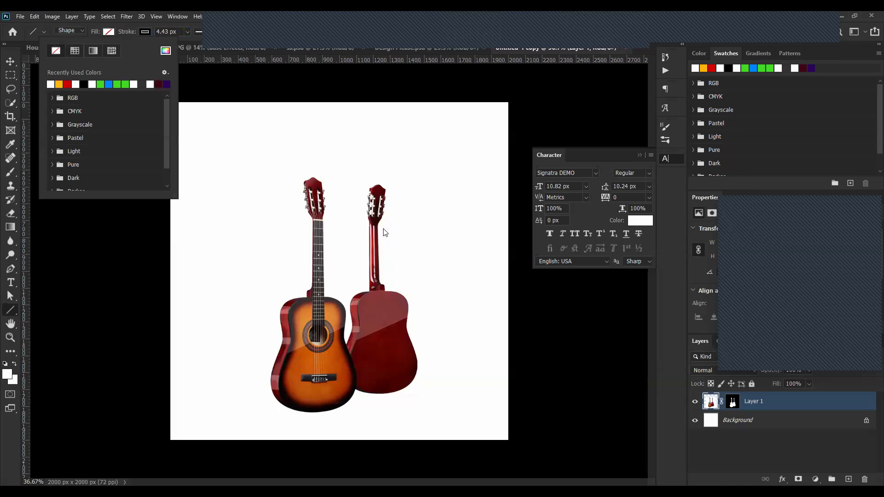
- Draw a horizontal callout line outward from the upper neck of the back guitar, just below its headstock
left_click_drag(383, 228, 470, 228)
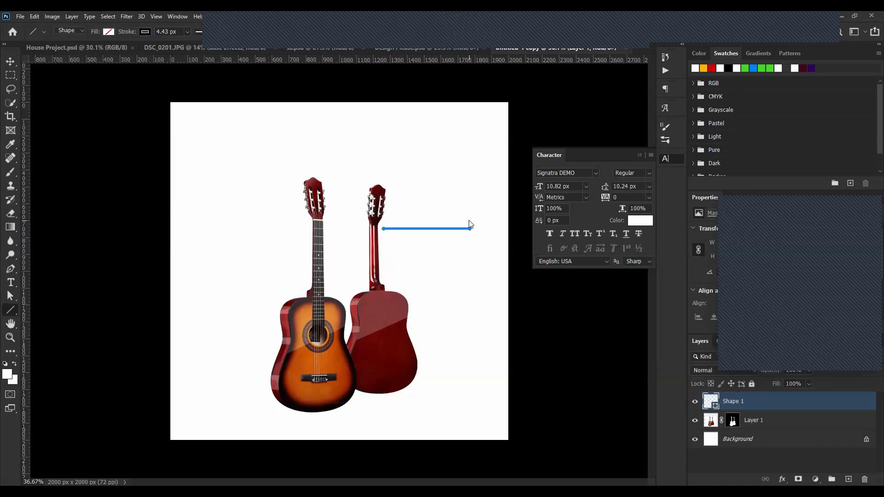
key("v")
left_click(457, 208)
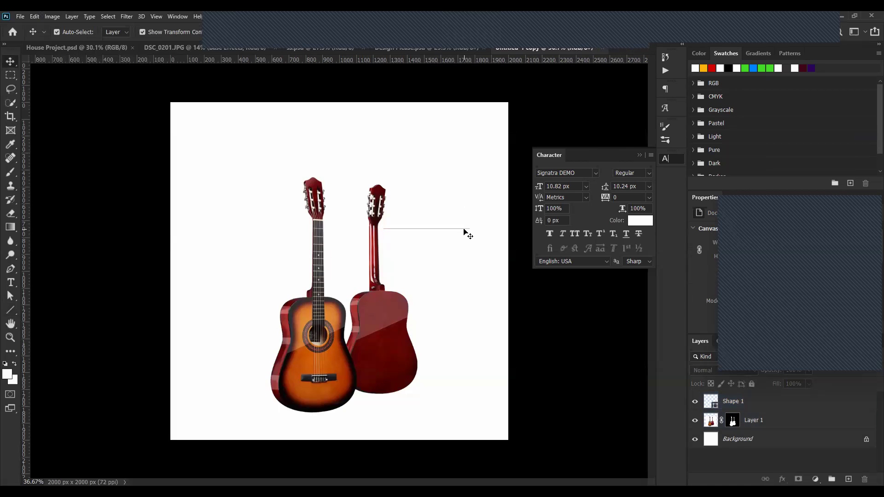
- Adjust the stroke width and add a second horizontal line to Shape 1, from beside the front guitar's neck across the back guitar's neck
left_click(762, 398)
left_click(10, 310)
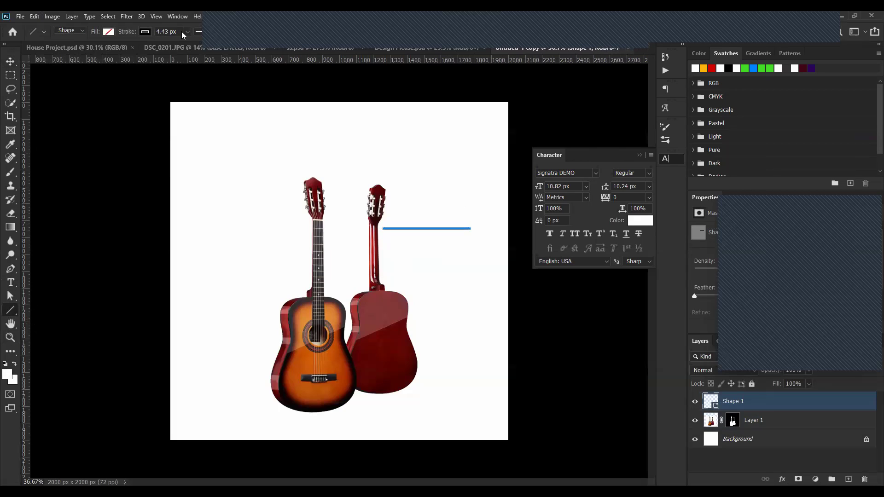
left_click(183, 33)
left_click_drag(189, 44, 192, 44)
left_click_drag(332, 266, 427, 266)
key("v")
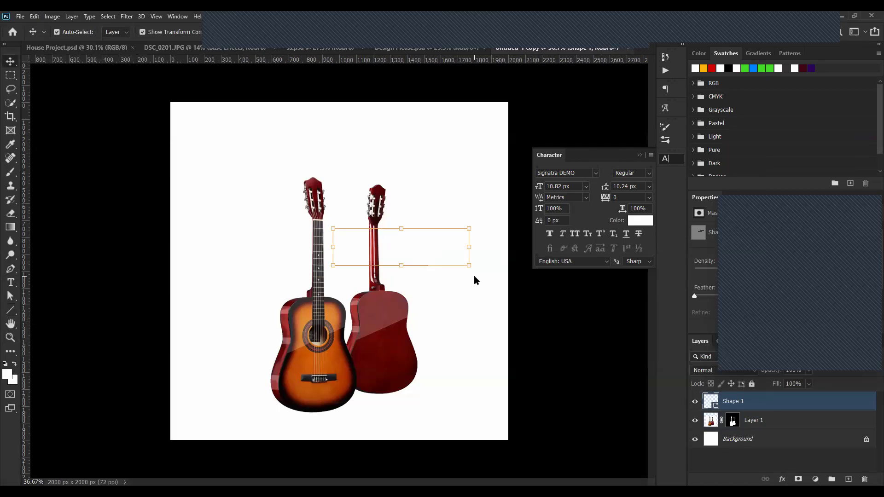
left_click(509, 282)
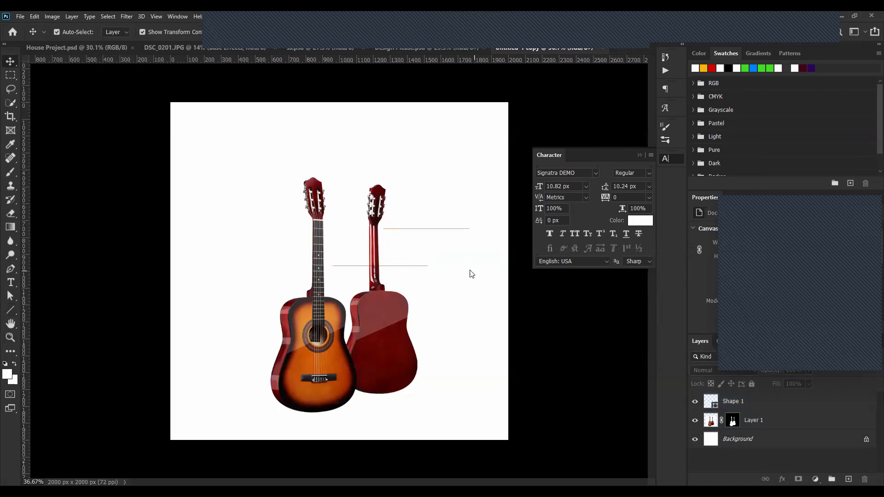
- Examine up close both callout lines and how they sit against the necks and fretboard of the guitars
scroll(414, 266, "up", 5)
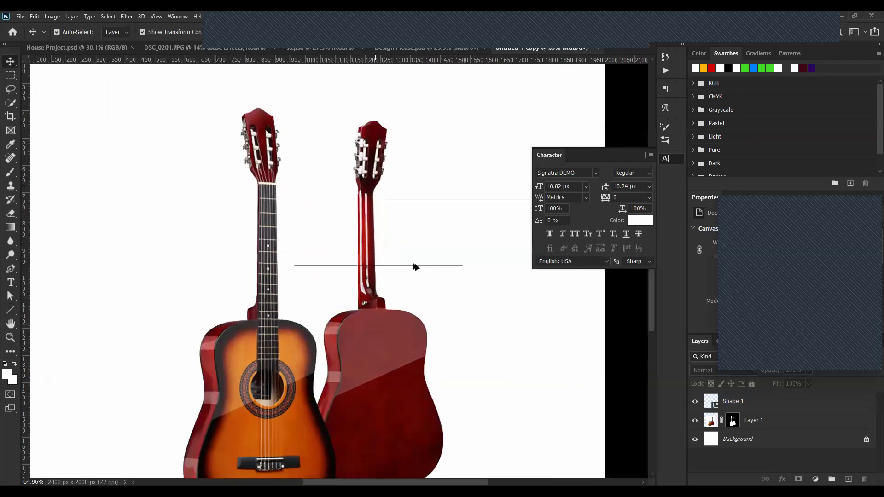
scroll(366, 223, "down", 1)
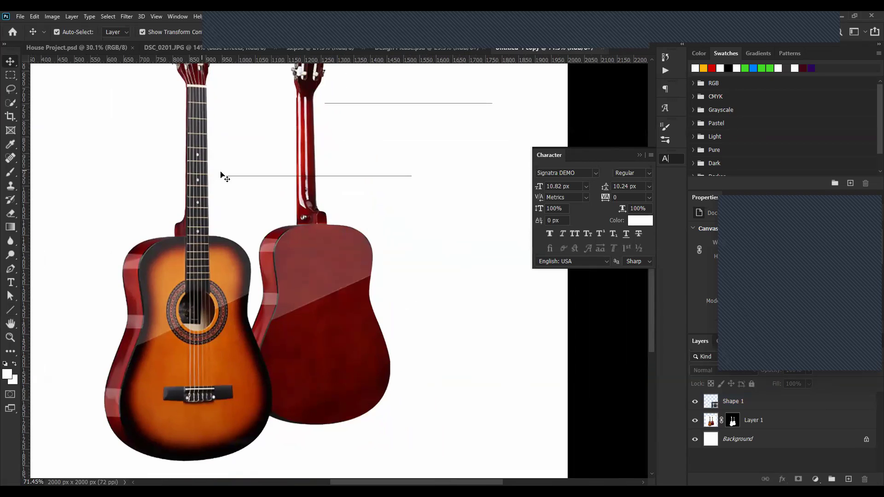
left_click(240, 178)
scroll(207, 180, "up", 4)
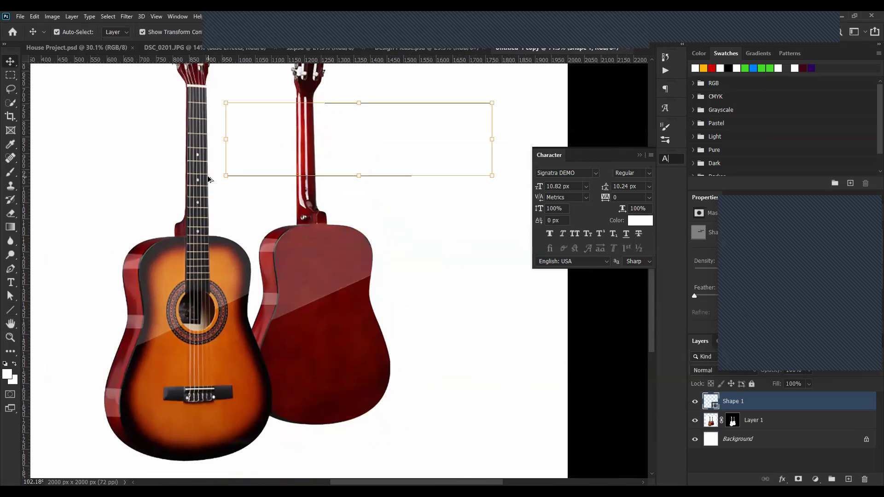
scroll(180, 180, "up", 3)
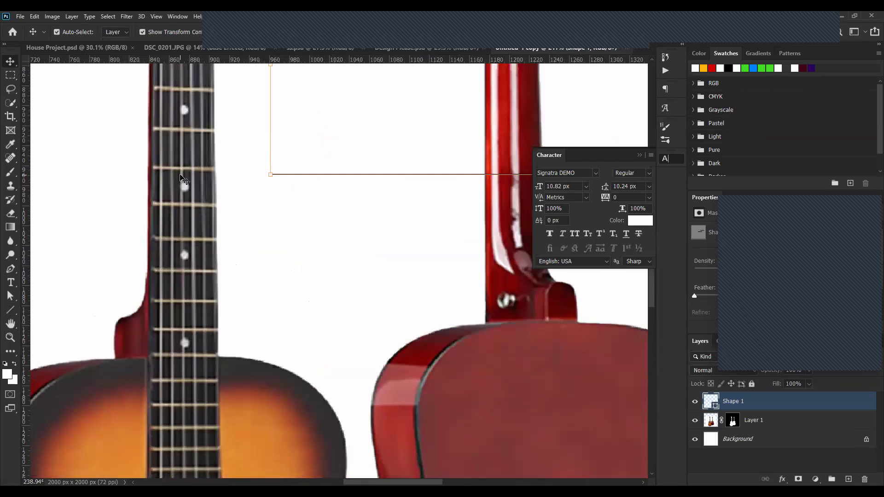
left_click_drag(209, 98, 237, 296)
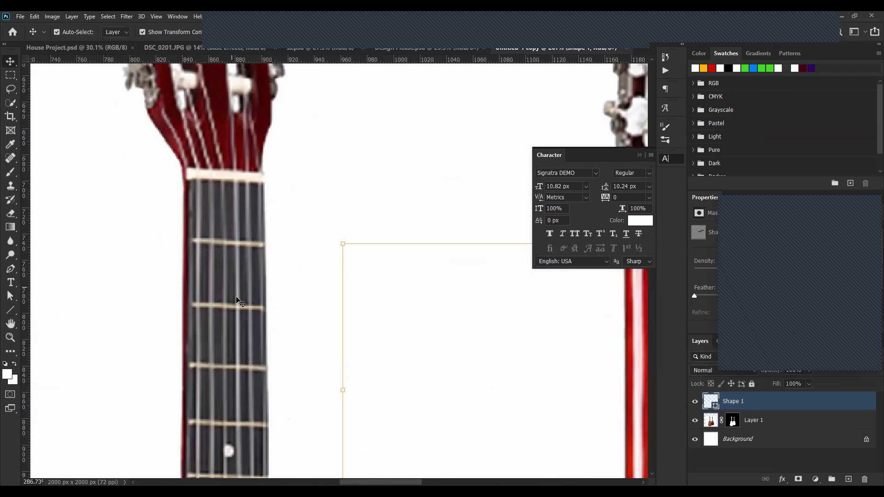
scroll(242, 304, "down", 4)
scroll(238, 224, "down", 2)
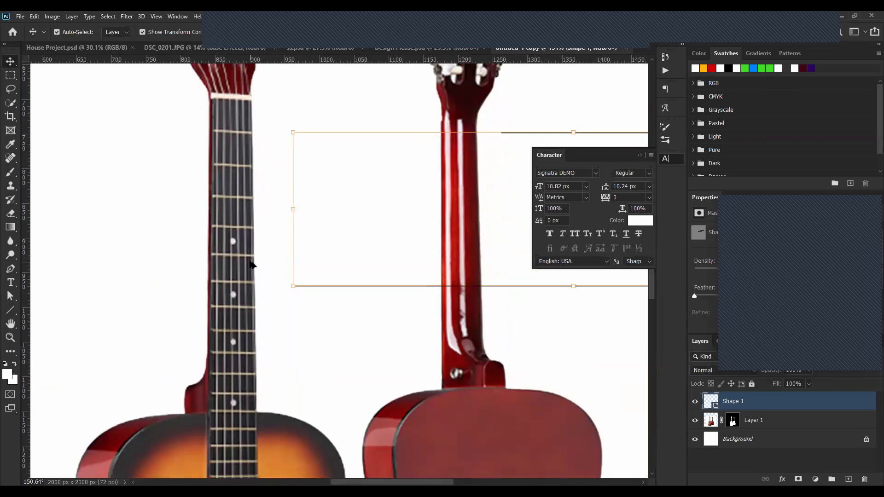
scroll(250, 260, "down", 1)
scroll(318, 294, "down", 1)
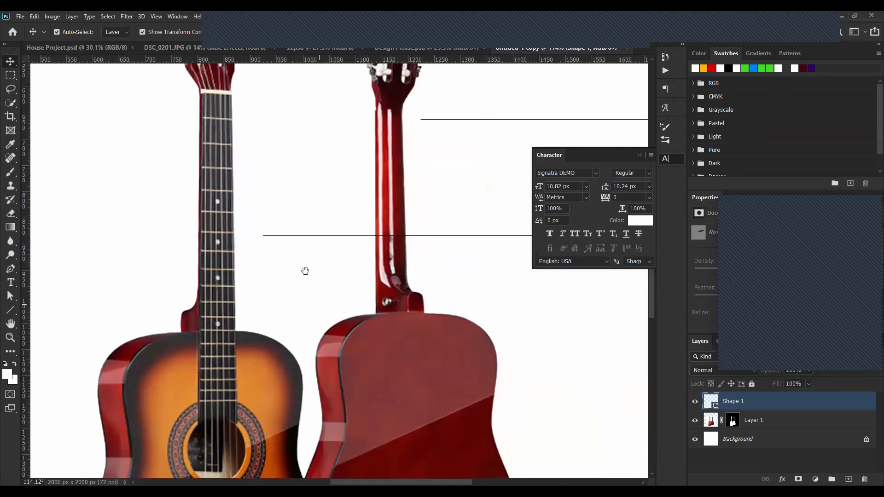
left_click(326, 282)
scroll(338, 277, "down", 1)
left_click_drag(349, 272, 306, 240)
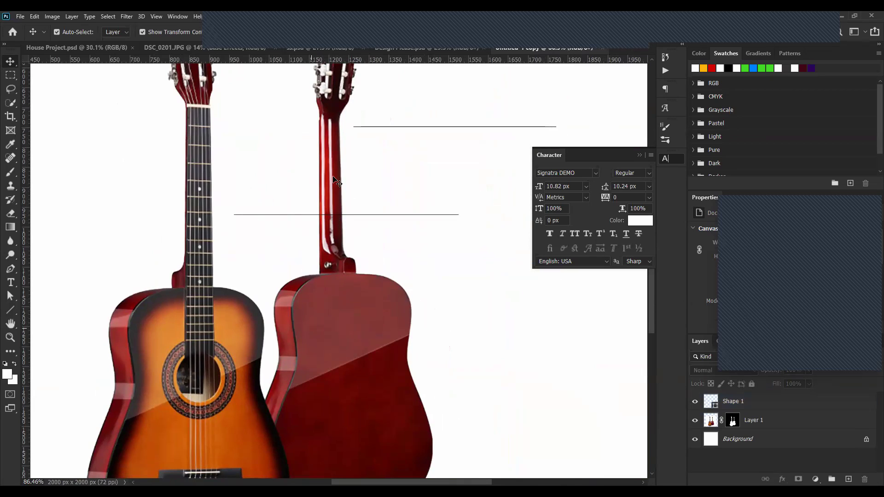
scroll(338, 253, "down", 5)
scroll(338, 253, "up", 2)
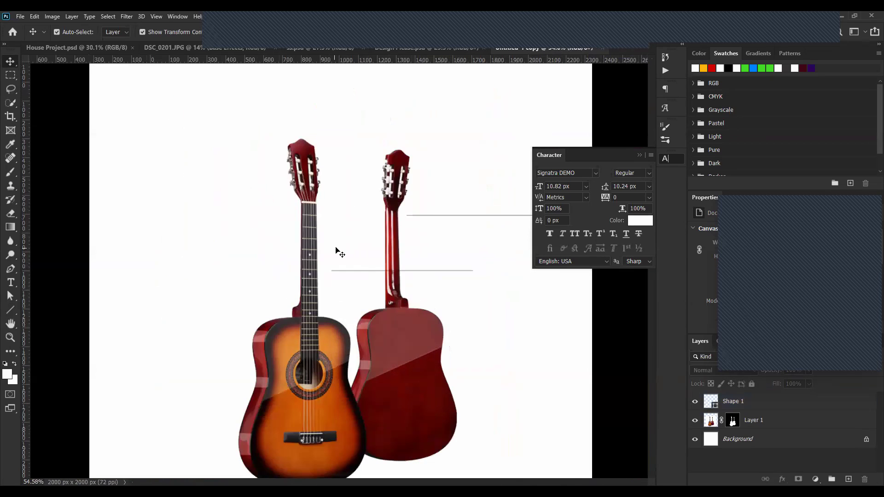
left_click_drag(348, 218, 312, 176)
- Shift the guitars toward the right half of the canvas and undo their placement in the left half
left_click(341, 330)
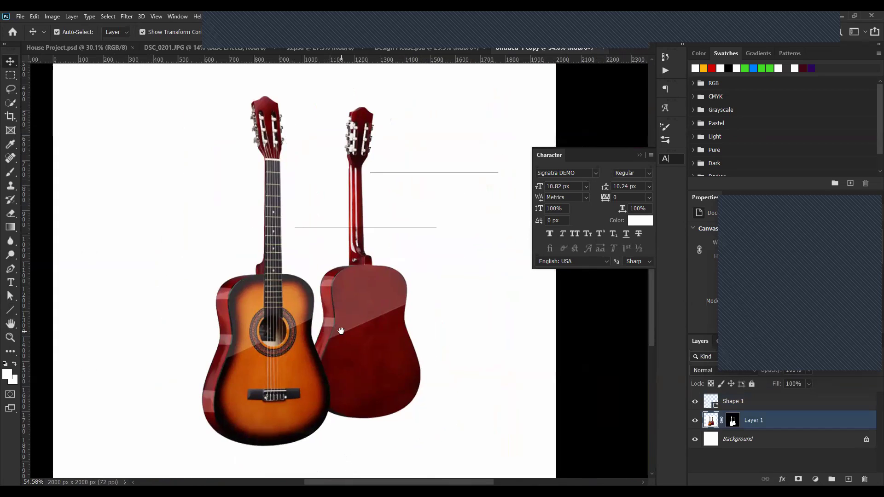
scroll(368, 380, "down", 2)
left_click_drag(368, 380, 319, 354)
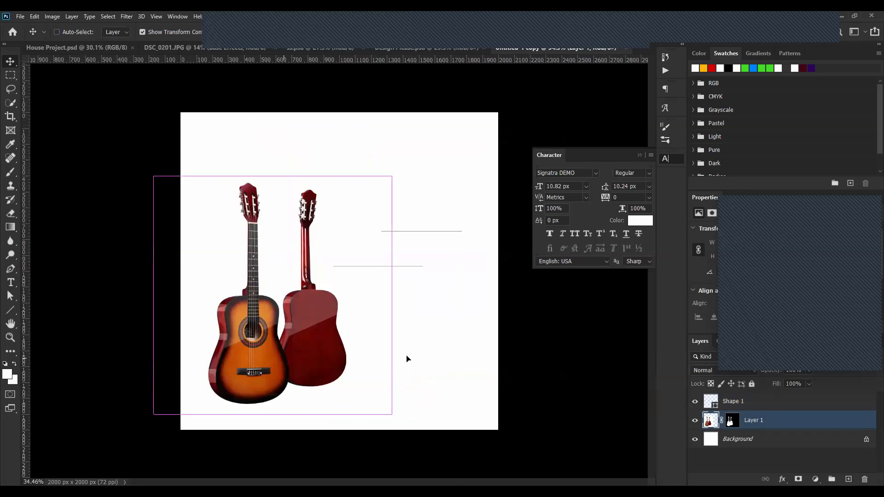
key("ctrl+z")
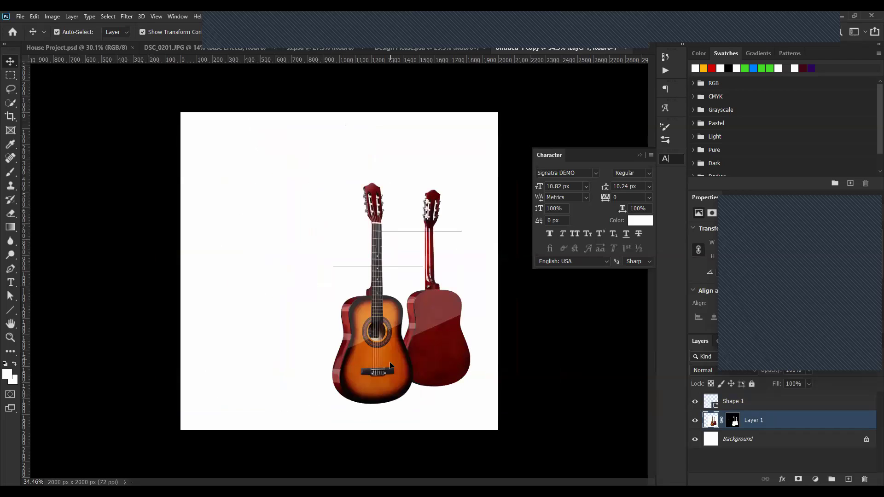
- Enlarge the guitars to about 124% with Free Transform and position them slightly right of the canvas centre
key("ctrl+t")
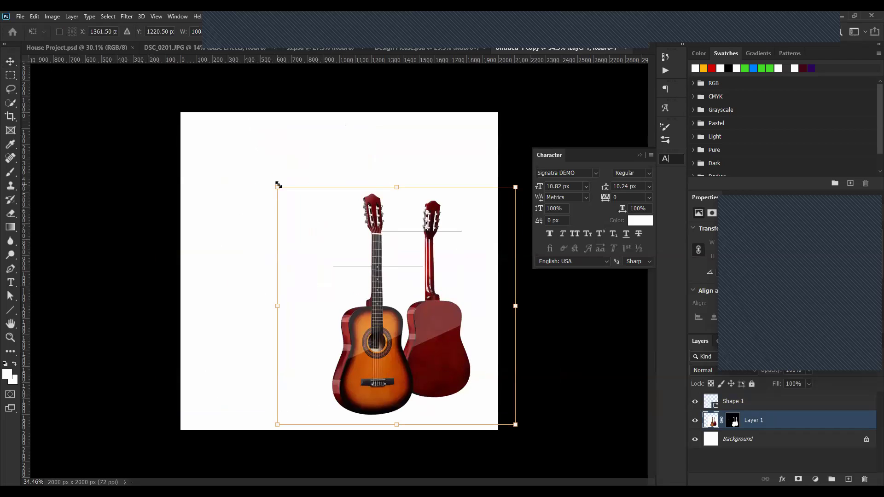
left_click_drag(276, 184, 209, 139)
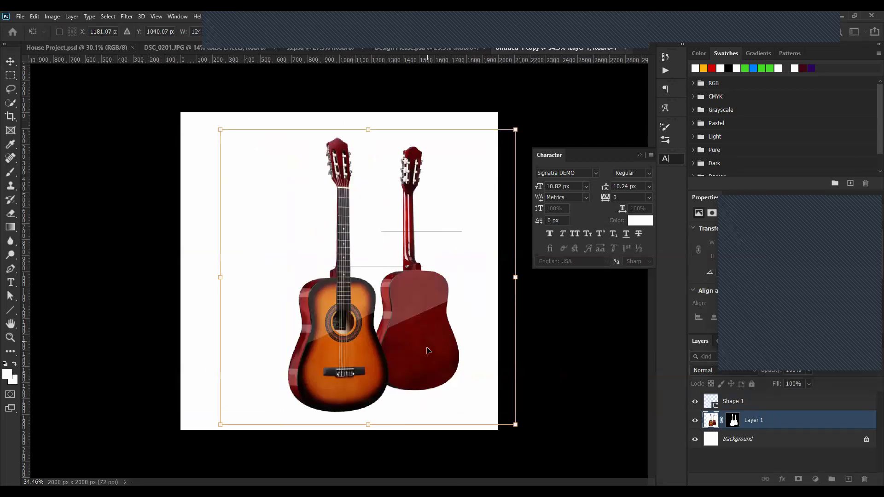
left_click_drag(428, 351, 429, 358)
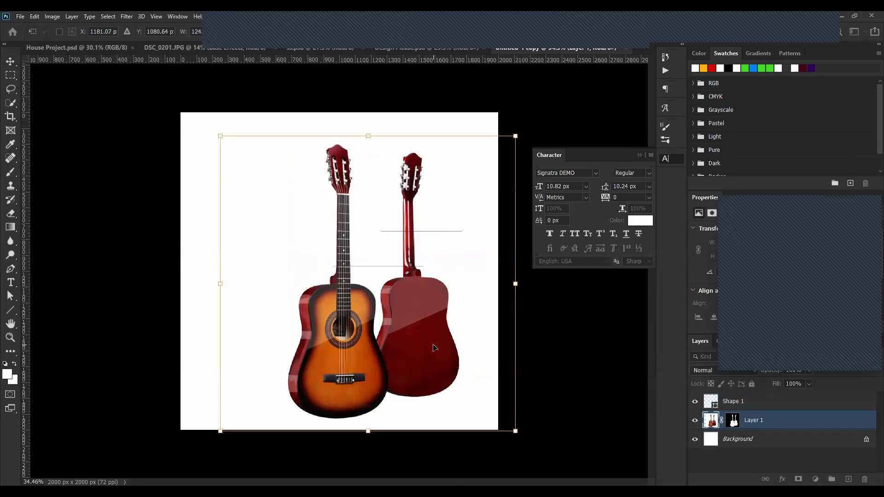
left_click_drag(435, 348, 428, 348)
key("Return")
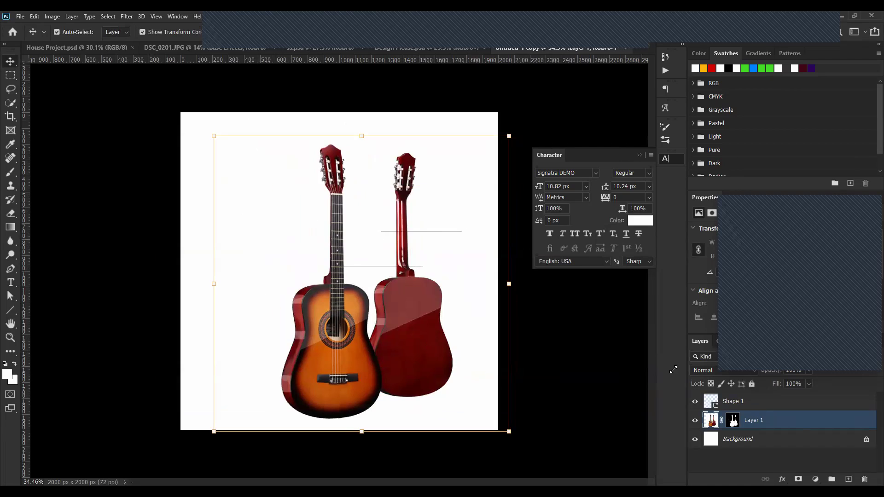
- Scale down the Shape 1 callout lines and place them over the back guitar's body, extending past its edge at the waist
left_click(753, 405)
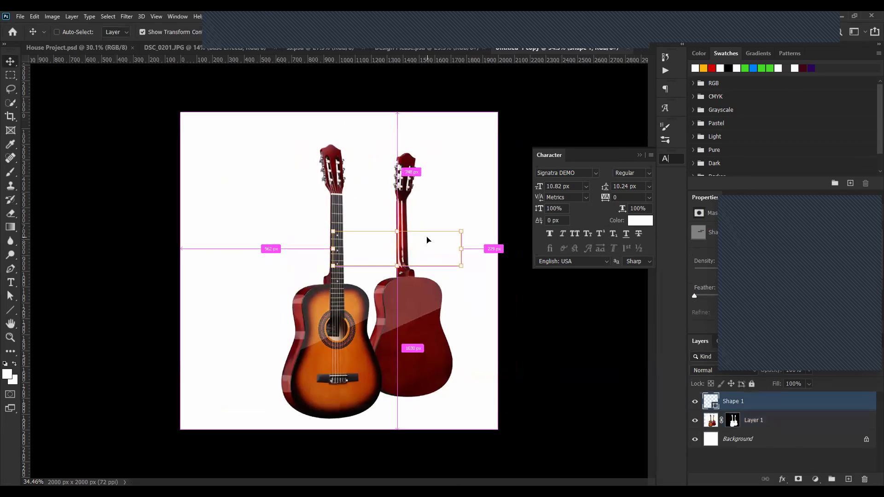
left_click_drag(427, 235, 489, 325)
left_click_drag(523, 357, 448, 328)
key("Return")
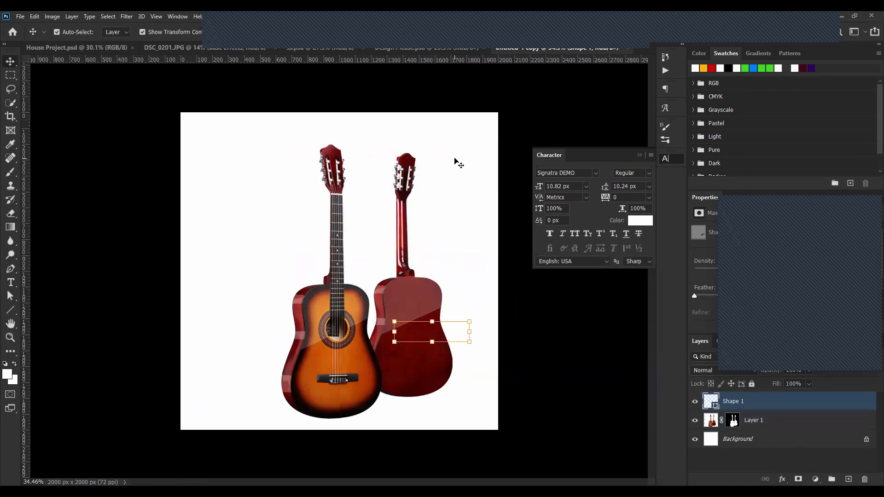
left_click(464, 336)
scroll(464, 336, "up", 3)
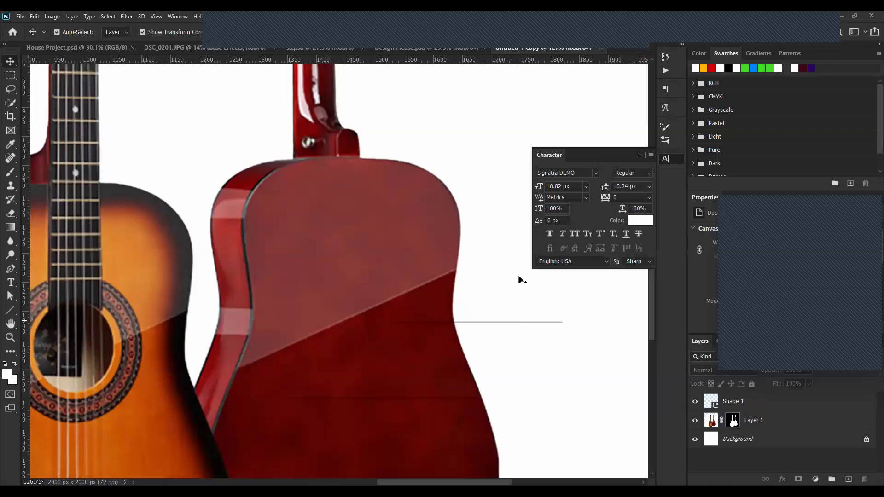
scroll(458, 335, "down", 6)
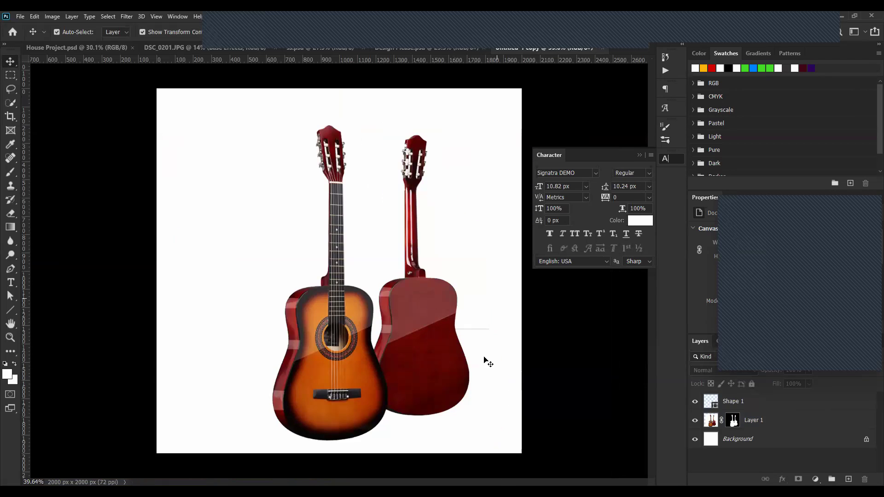
- Delete the Shape 1 callout lines and apply the layer mask on Layer 1 permanently to the guitars
left_click(804, 403)
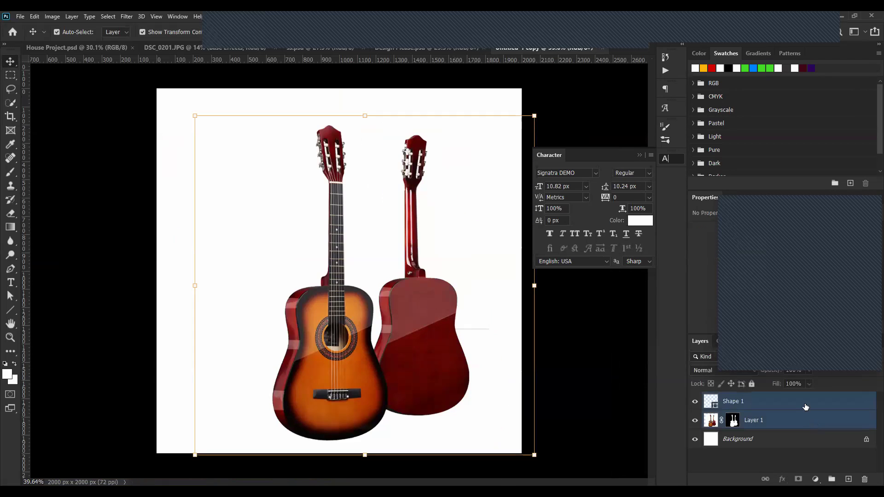
left_click(866, 482)
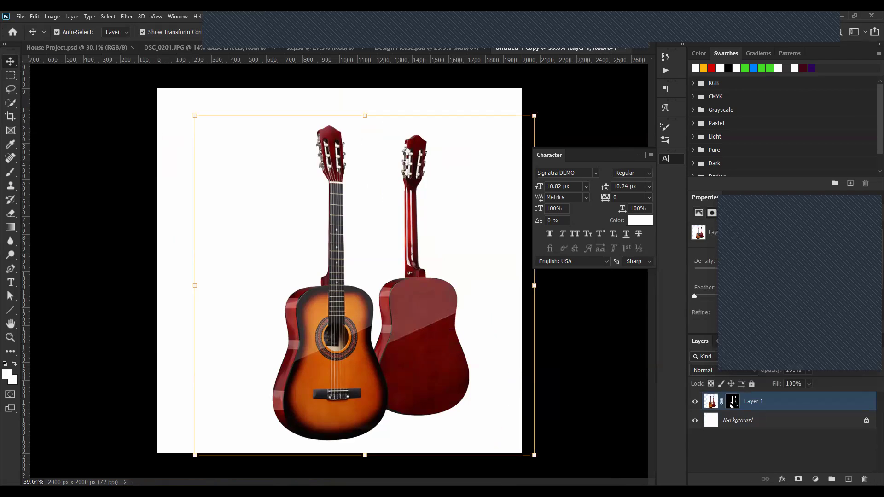
right_click(734, 403)
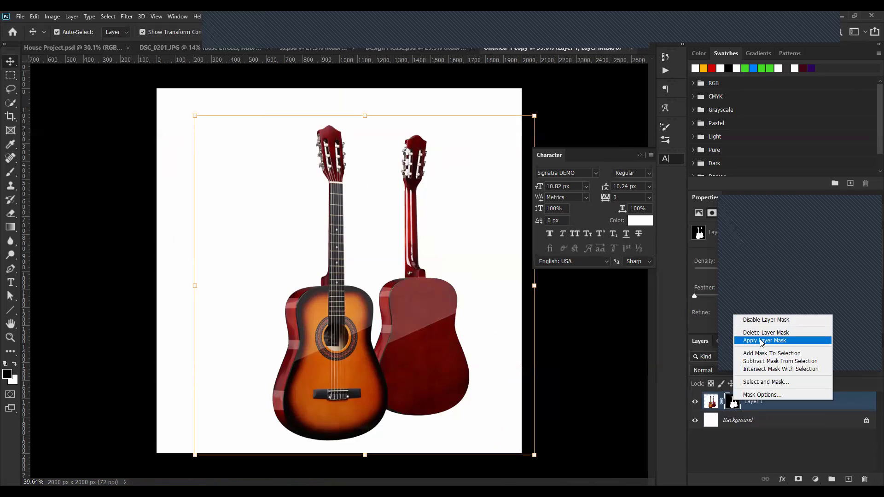
left_click(762, 341)
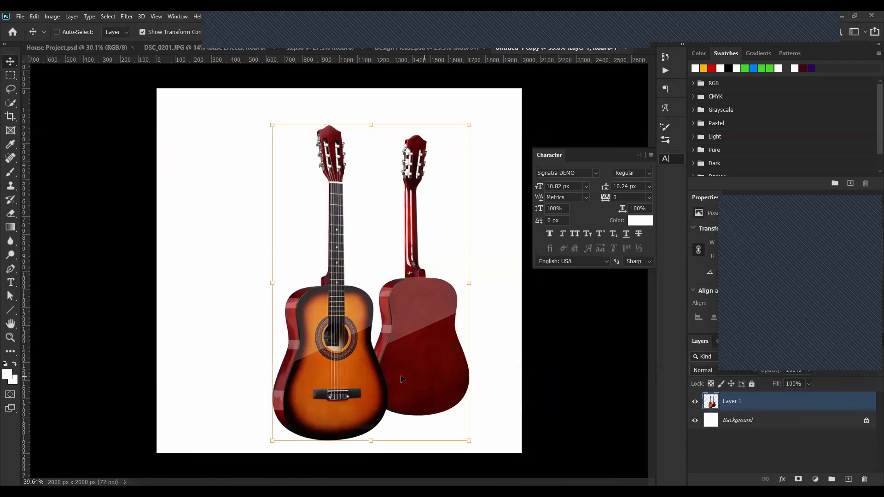
- Reposition the cut-out guitars on Layer 1 to the right of the canvas centre
left_click_drag(402, 379, 380, 379)
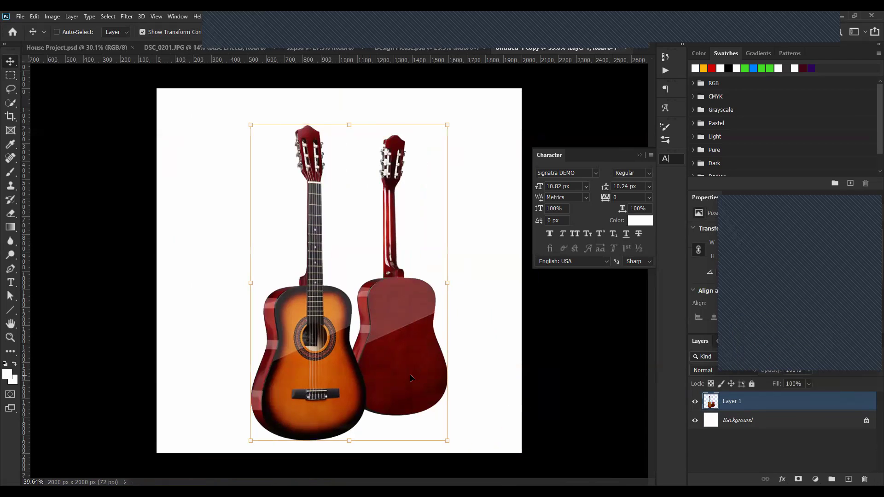
left_click_drag(434, 367, 483, 373)
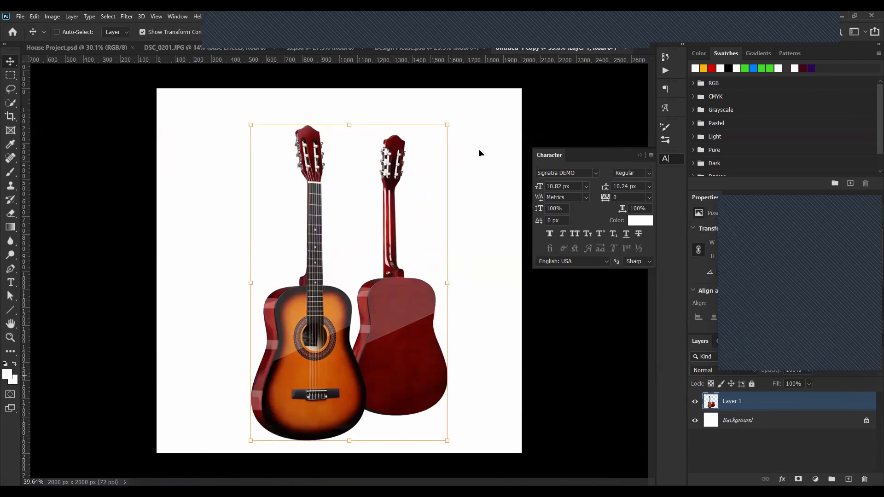
- Paste the "Parts of a Guitar" reference image over the guitars and enlarge it to about 202%, spanning the canvas width
key("ctrl+v")
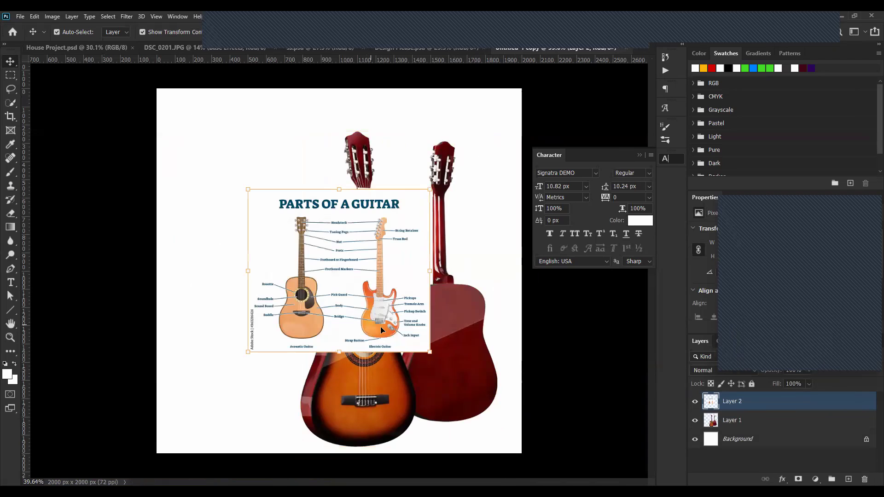
left_click(430, 352)
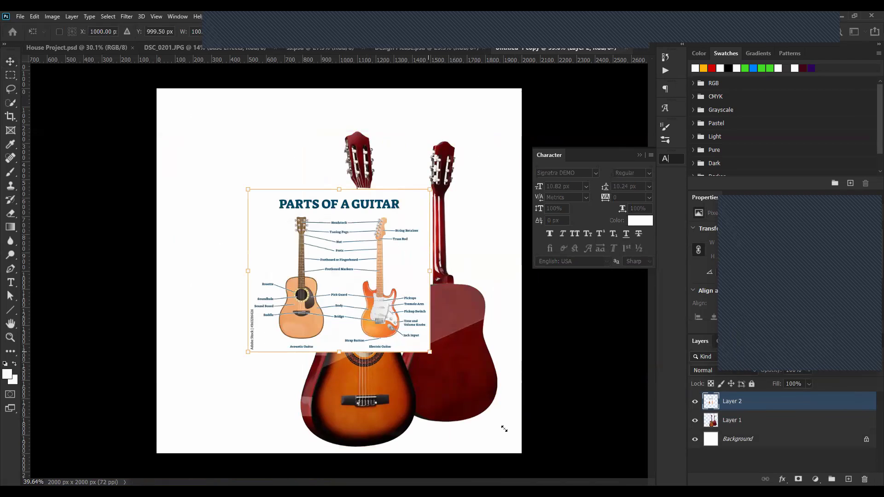
left_click_drag(518, 439, 524, 435)
key("Return")
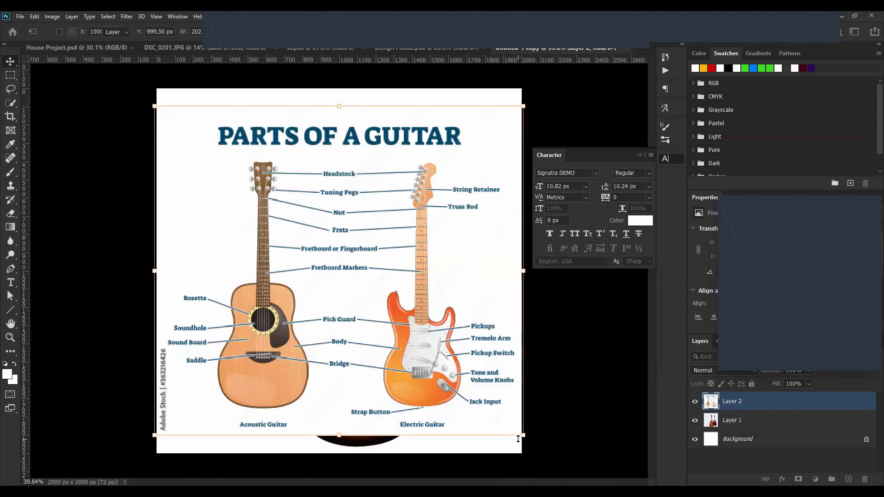
left_click(540, 354)
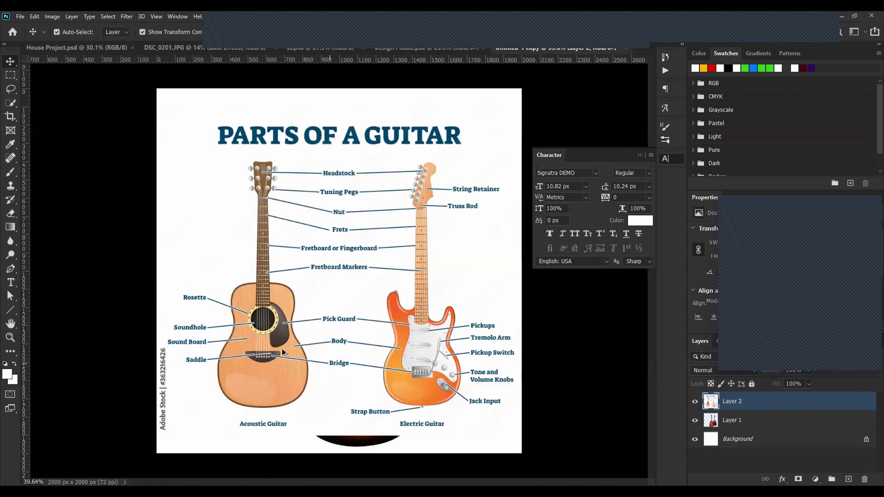
scroll(278, 345, "up", 4)
scroll(278, 344, "down", 1)
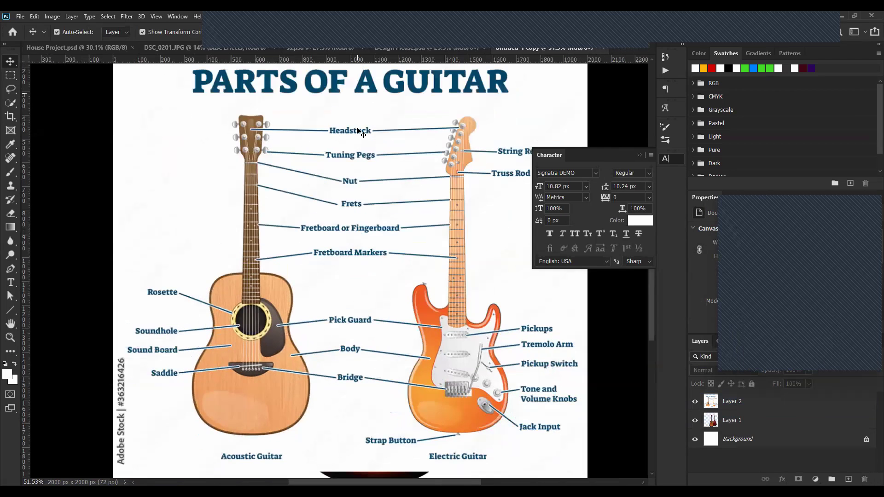
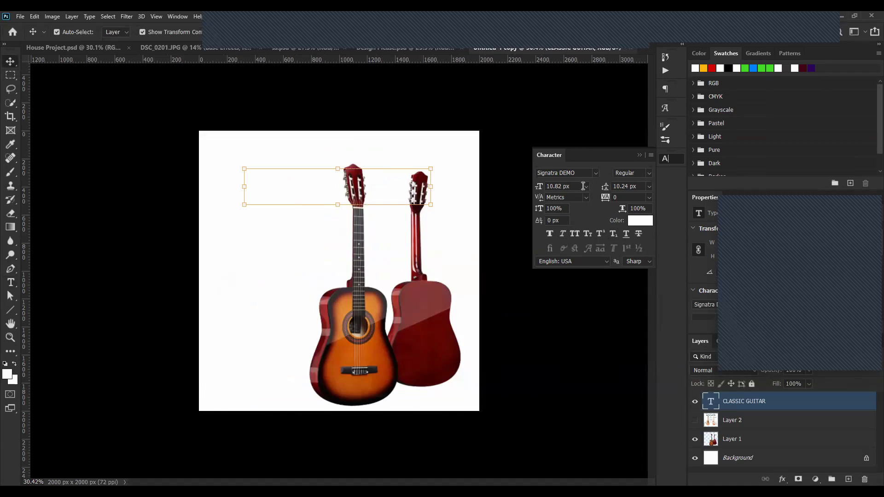
- Make the CLASSIC GUITAR text red at 66.82 px and shift it to the left of the front guitar's headstock
mouse_move(539, 190)
left_mouse_down()
mouse_move(569, 195)
mouse_move(541, 189)
left_mouse_up()
left_click(712, 68)
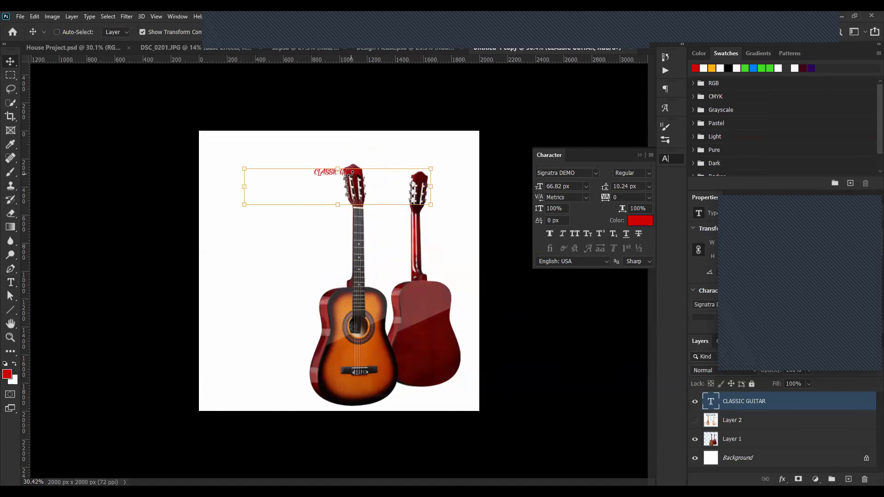
left_click_drag(351, 174, 294, 173)
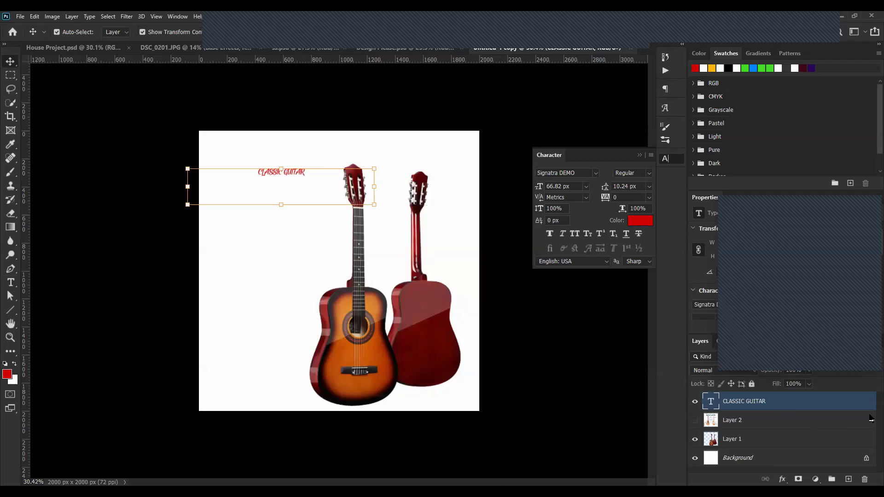
- Scale the CLASSIC GUITAR title up to 171.4 px beside the front guitar's headstock and convert it to point text
left_click(362, 205)
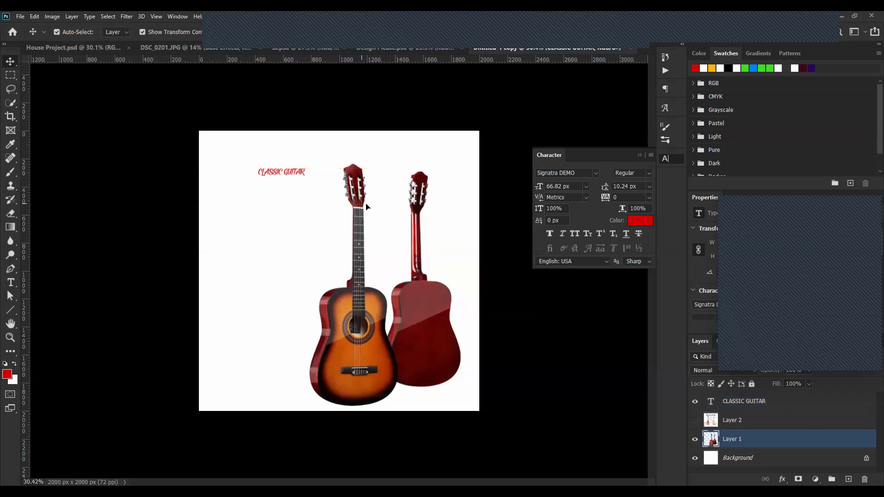
left_click(296, 175)
key("ctrl+t")
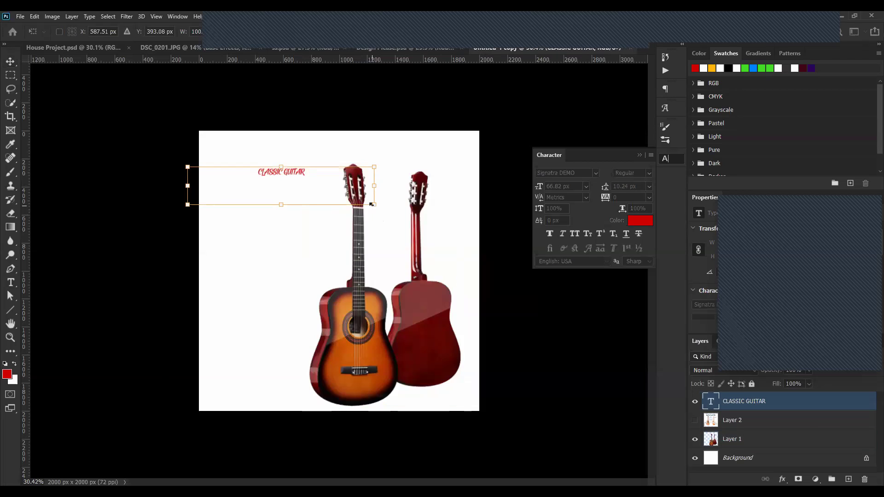
left_click_drag(382, 214, 542, 247)
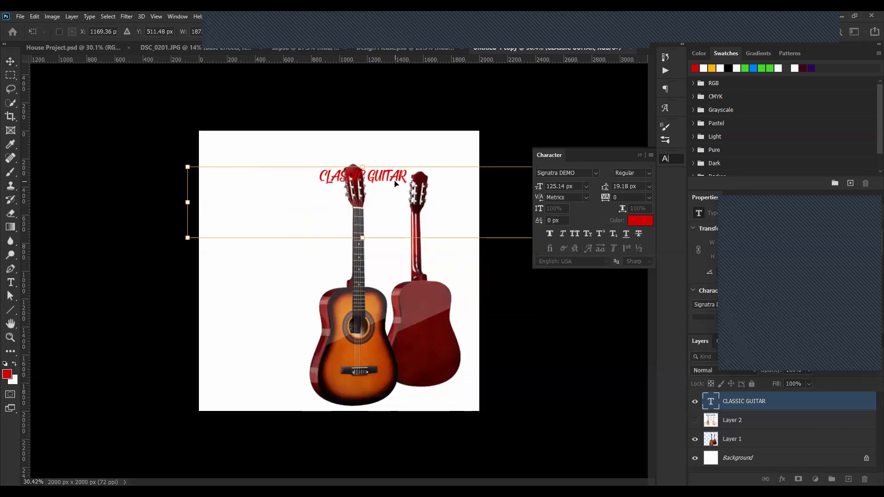
left_click_drag(395, 180, 294, 180)
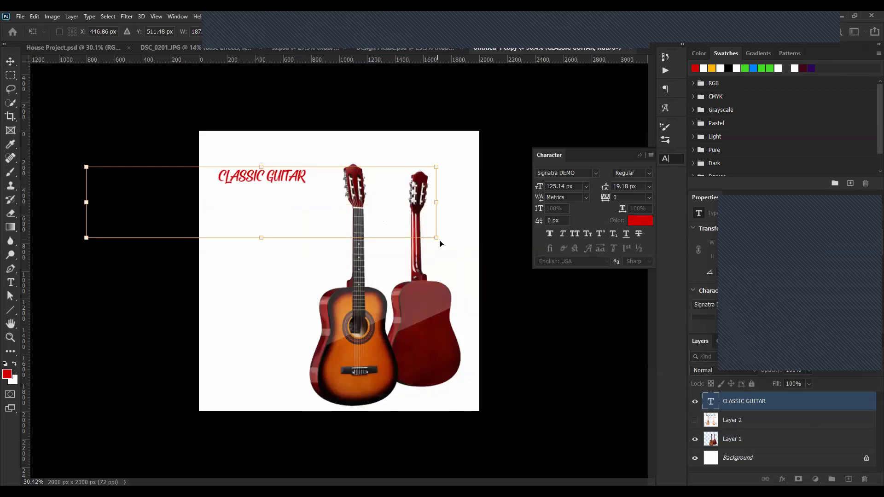
left_click_drag(437, 239, 567, 264)
left_click_drag(375, 186, 264, 182)
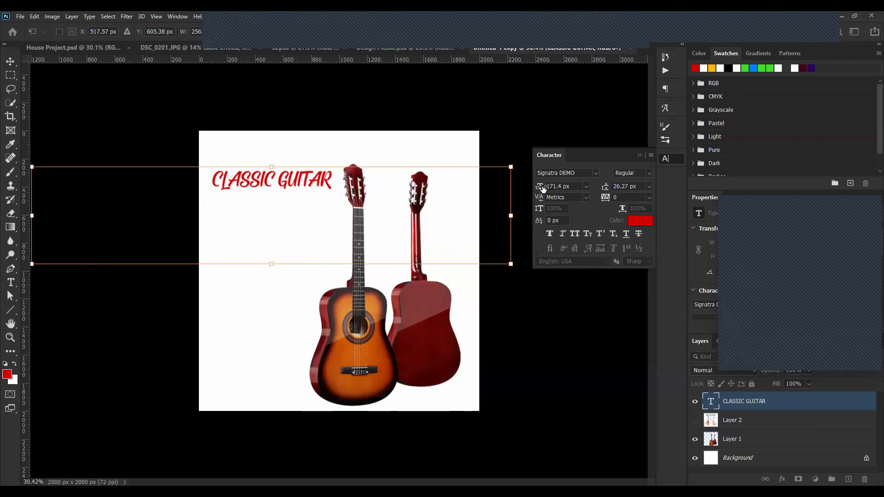
key("Return")
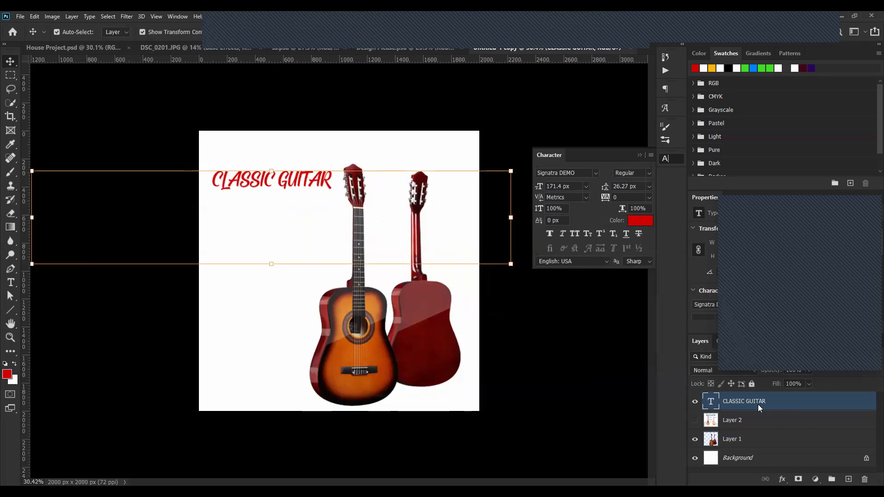
right_click(806, 402)
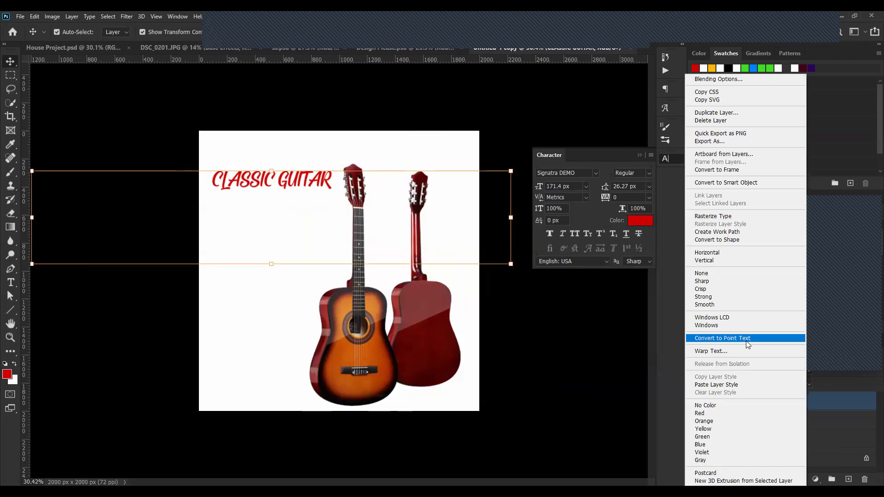
left_click(747, 344)
- Move the guitars on Layer 1 slightly to the right and scale them down a little to make room for the title
left_click(378, 323)
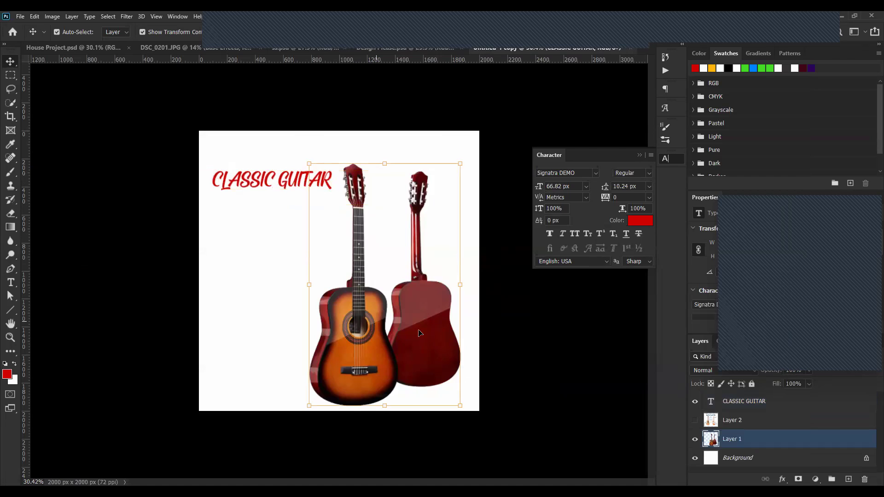
left_click_drag(420, 330, 422, 331)
left_click(468, 163)
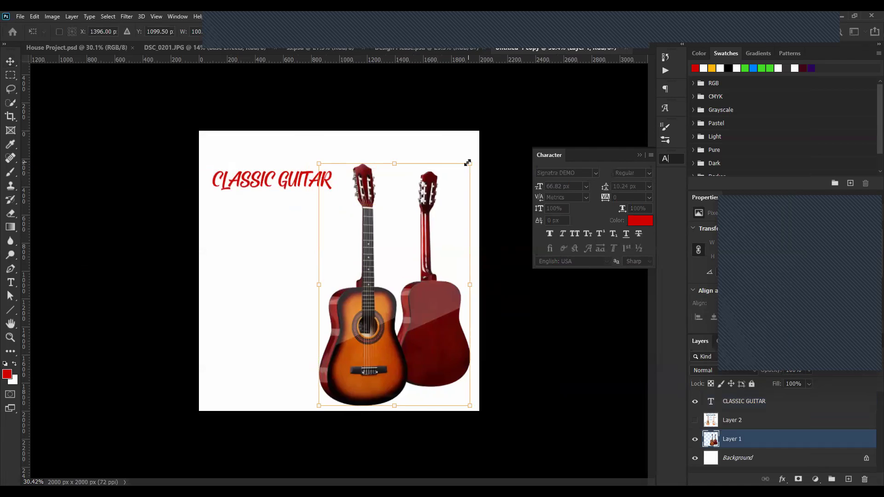
left_click_drag(467, 162, 461, 173)
key("Return")
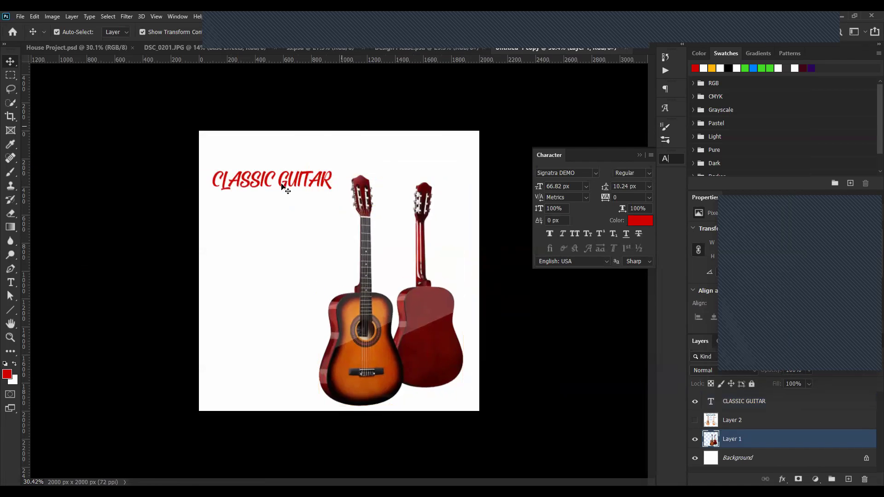
- Raise the CLASSIC GUITAR title towards the canvas's upper edge and enlarge it to 231.1 px, ending above the front guitar's headstock
left_click(282, 185)
key("shift+Up")
key("shift+Up")
key("shift+Up")
key("shift+Up")
key("shift+Up")
key("shift+Up")
key("shift+Up")
key("shift+Up")
key("shift+Up")
key("shift+Up")
key("shift+Up")
key("shift+Up")
key("shift+Up")
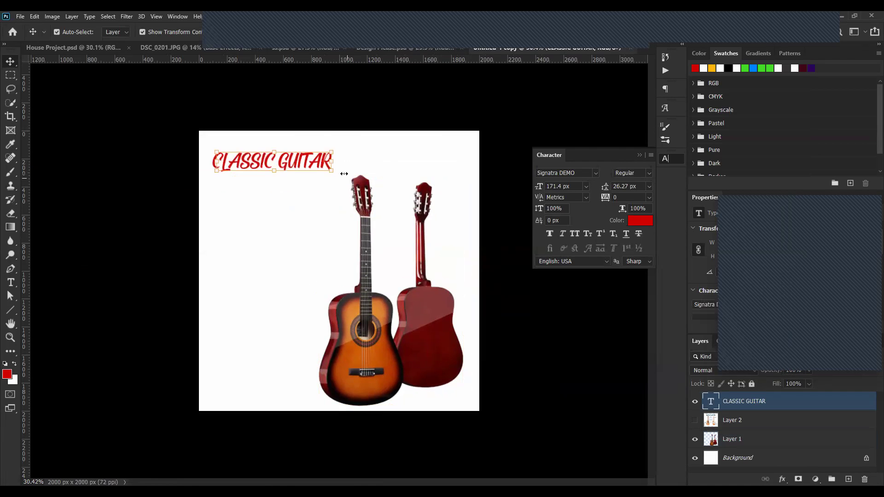
key("ctrl+t")
left_click_drag(346, 190, 347, 161)
key("Return")
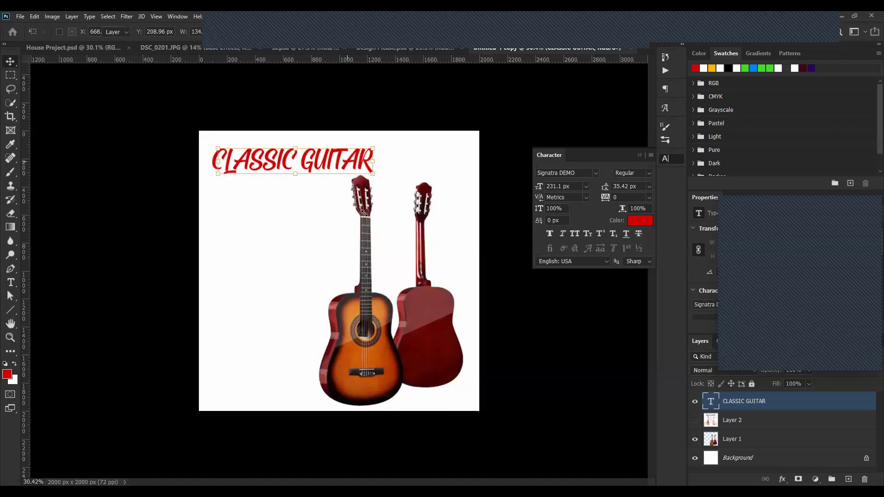
- Nudge the guitars on Layer 1 slightly further to the right beneath the title and deselect the layer
left_click(365, 218)
left_click_drag(368, 340, 372, 343)
left_click(554, 371)
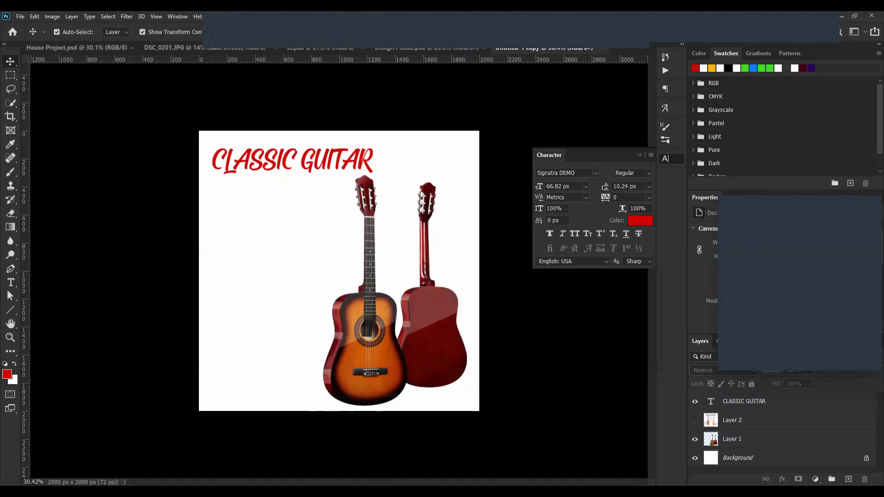
- Switch to the browser, open coolors.co, dismiss the What's new notice and go to the trending palettes
key("alt+Tab")
type("coolors.co")
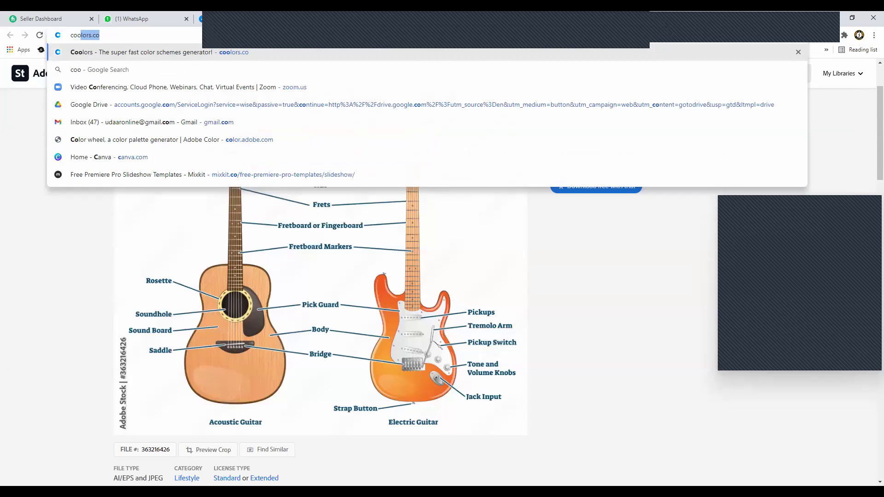
key("Return")
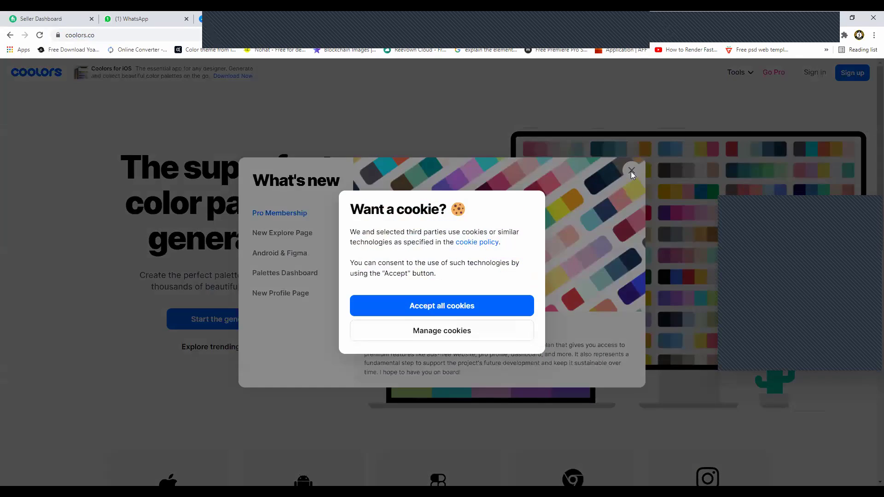
left_click(506, 306)
left_click(631, 171)
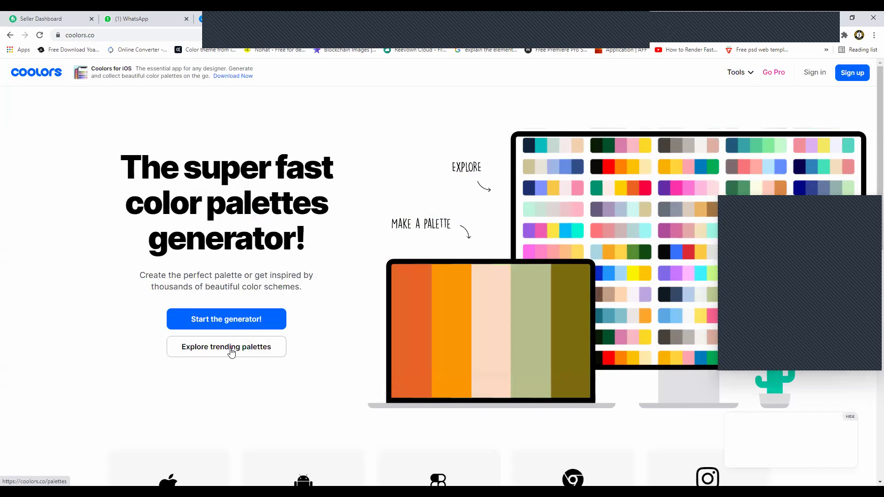
left_click(231, 353)
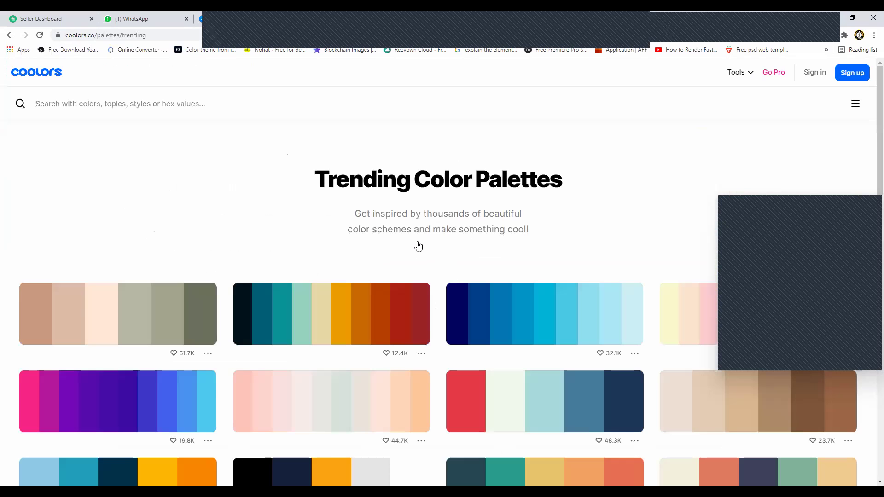
- Look over the trending palettes and search the collection for the tag "fun"
scroll(418, 246, "down", 4)
scroll(419, 246, "down", 2)
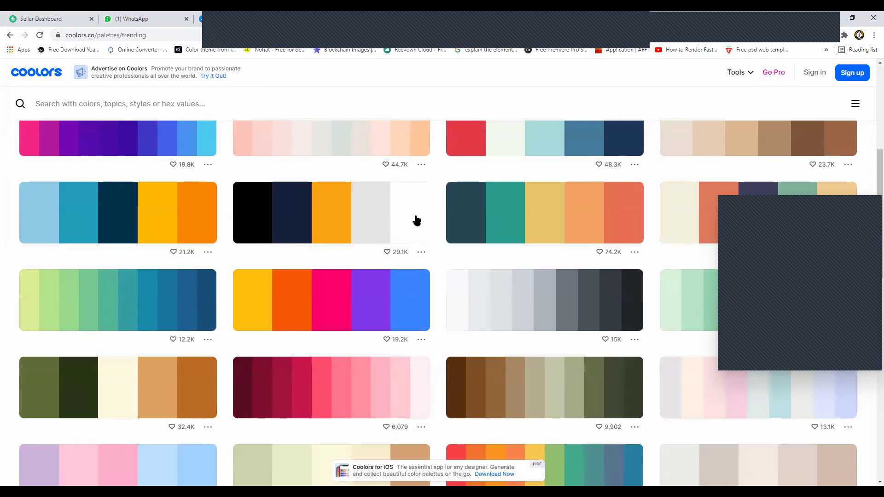
scroll(415, 220, "up", 6)
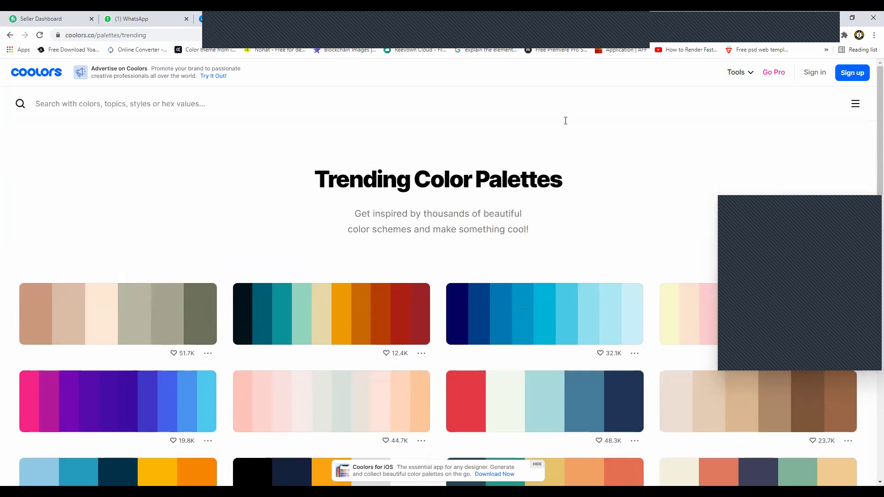
left_click(583, 104)
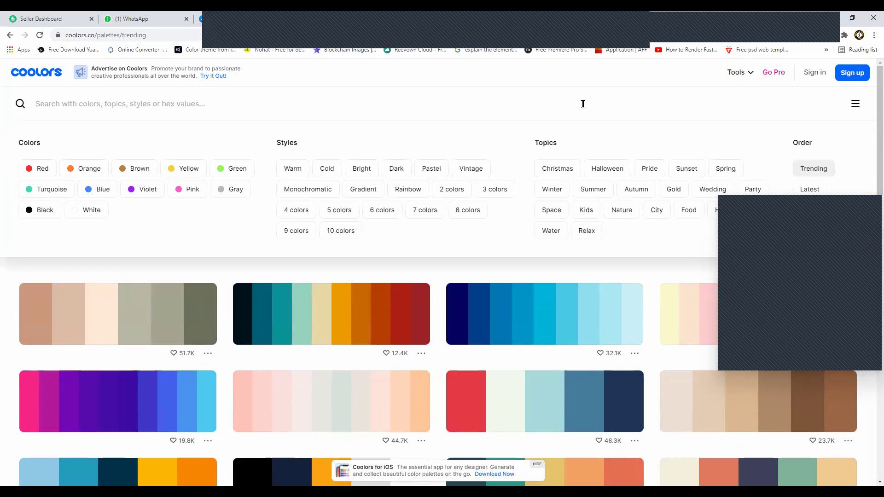
type("fun")
key("Return")
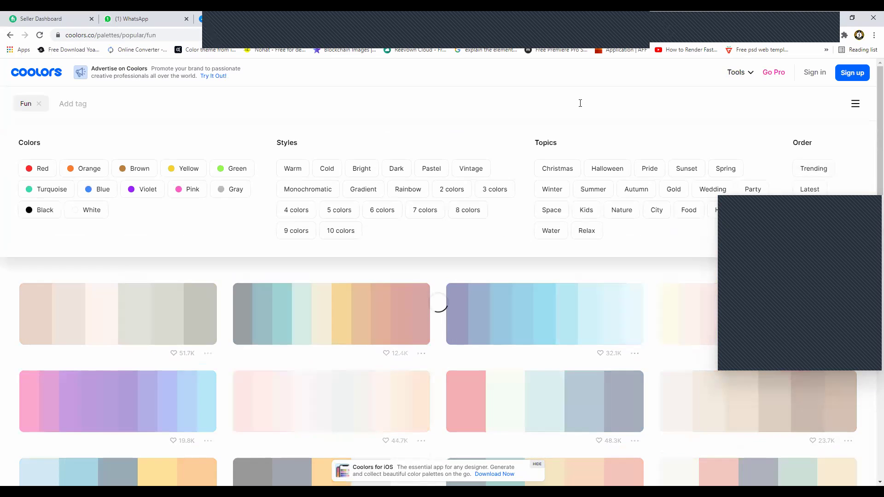
left_click(250, 307)
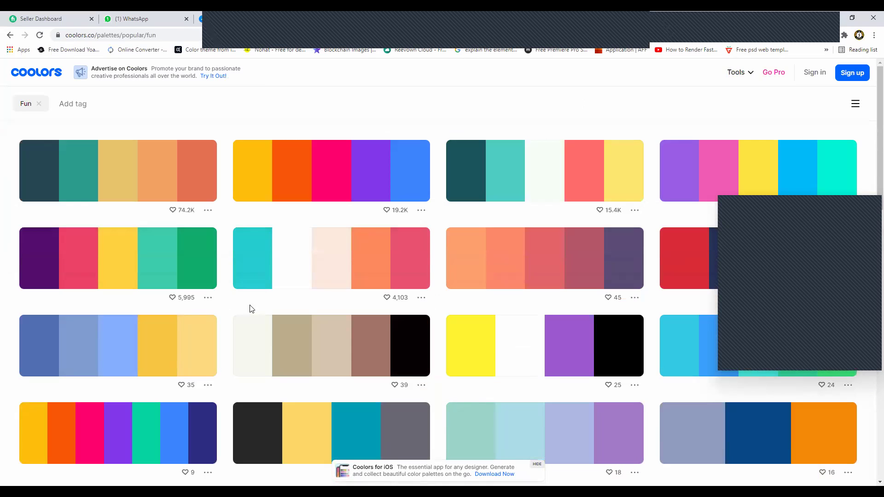
- Try adding the Music tag to the Fun palette search, and remove it again
left_click(96, 108)
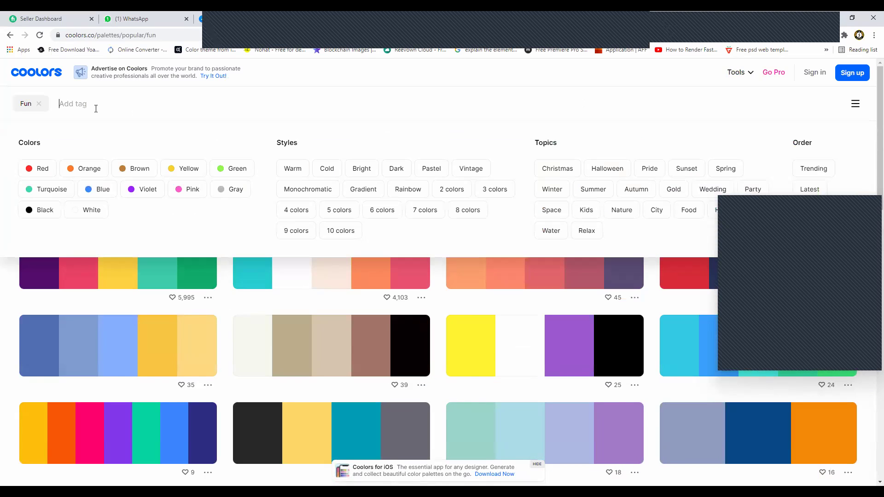
type("m")
key("Return")
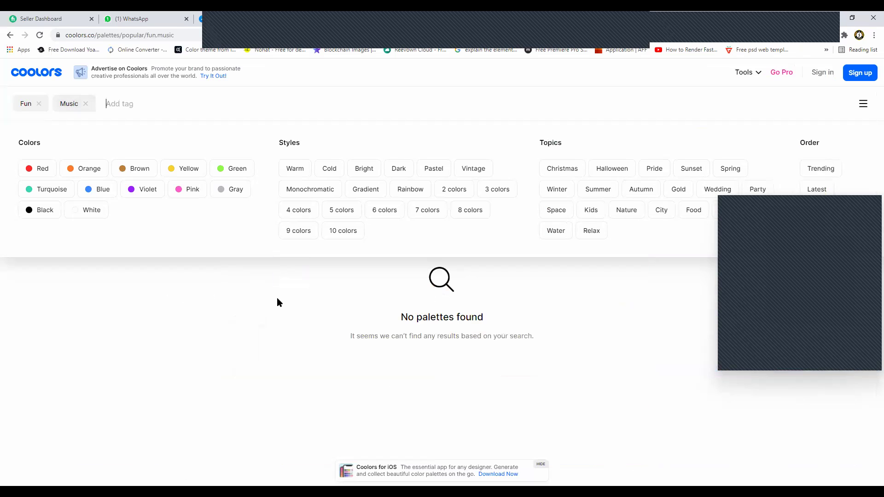
left_click(278, 303)
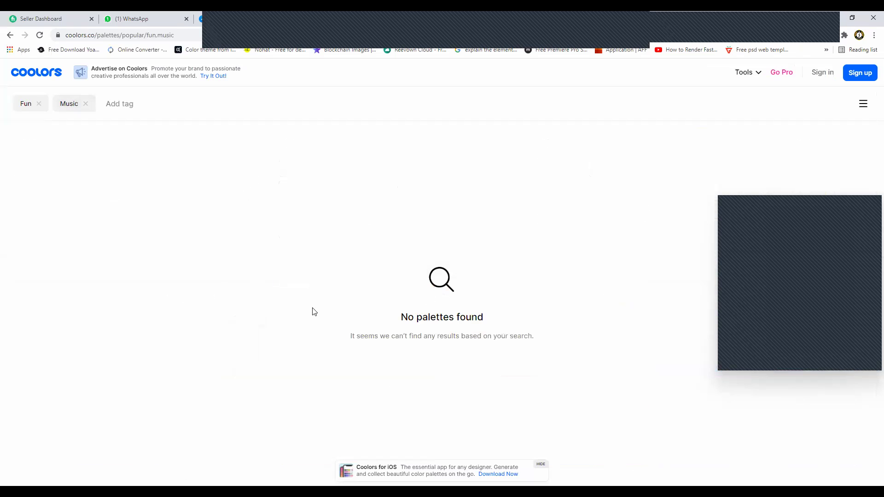
left_click(85, 105)
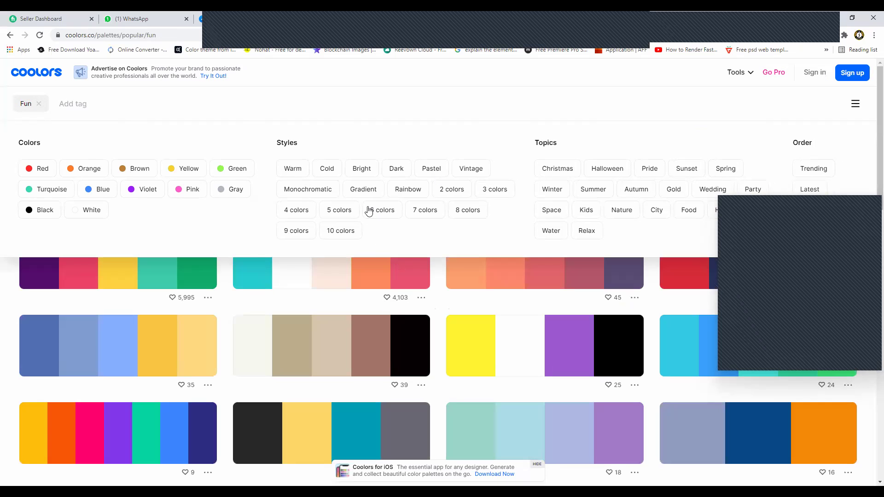
- Replace the Fun tag with the Bright style and try combining it with the Party topic
left_click(365, 170)
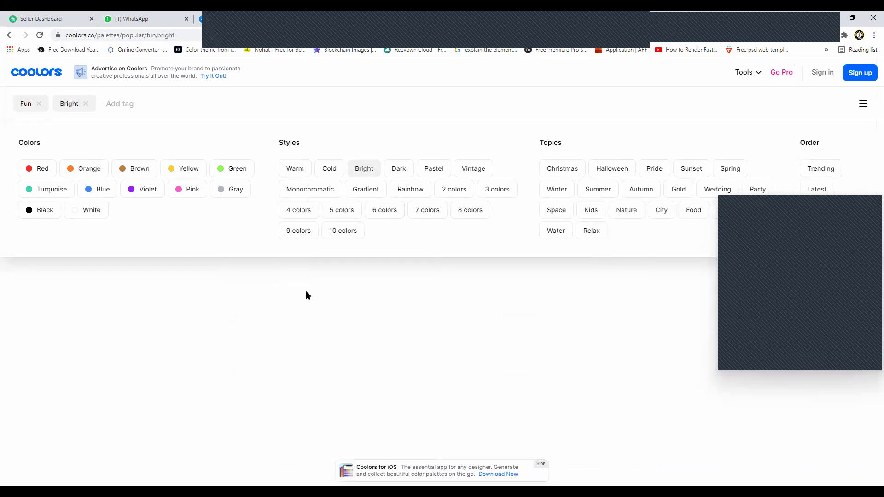
left_click(38, 104)
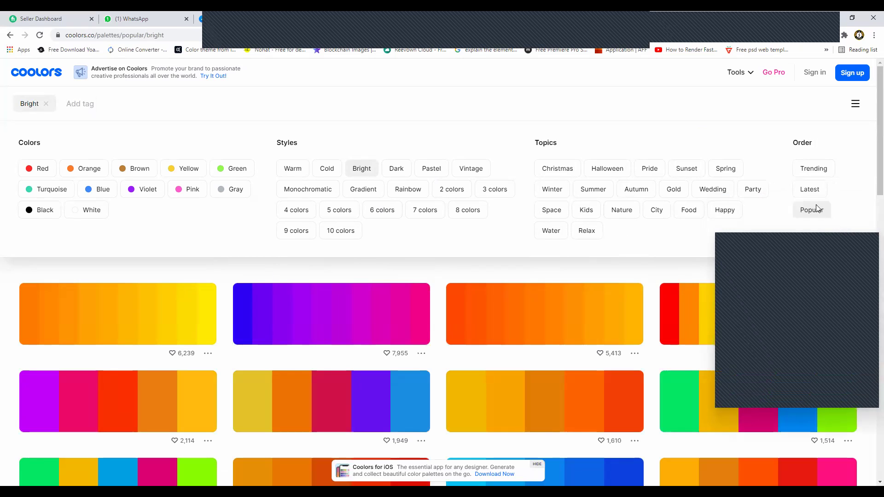
left_click(753, 190)
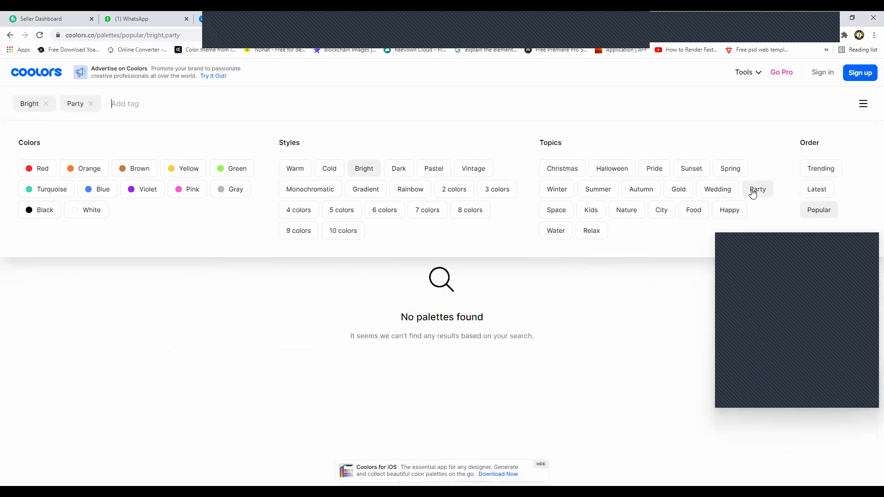
left_click(91, 104)
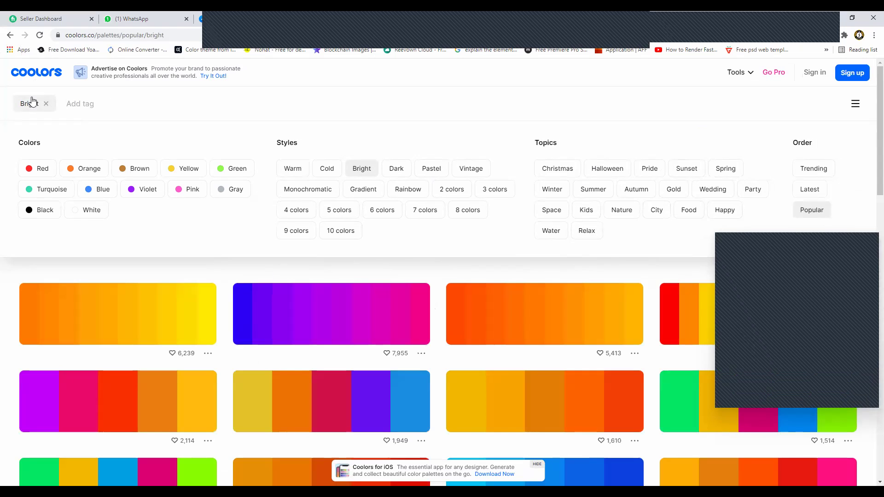
- Reapply the Bright style as the only palette filter and browse the popular bright color palettes
left_click(46, 103)
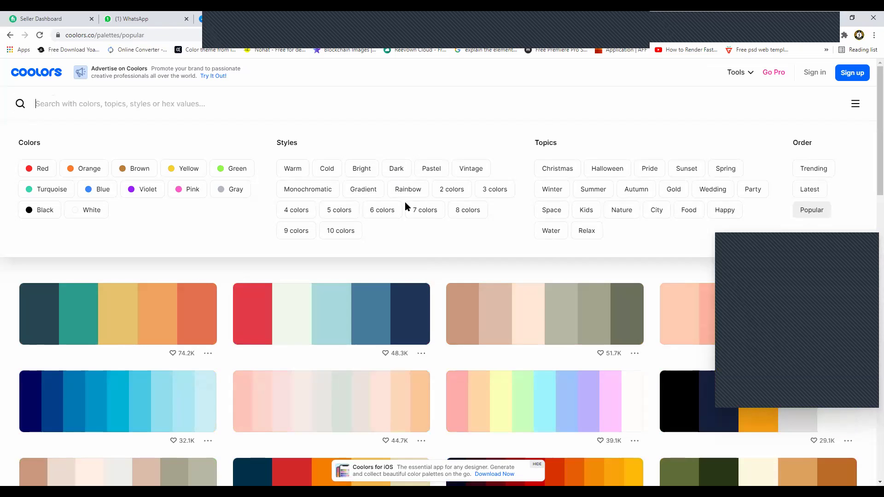
left_click(363, 174)
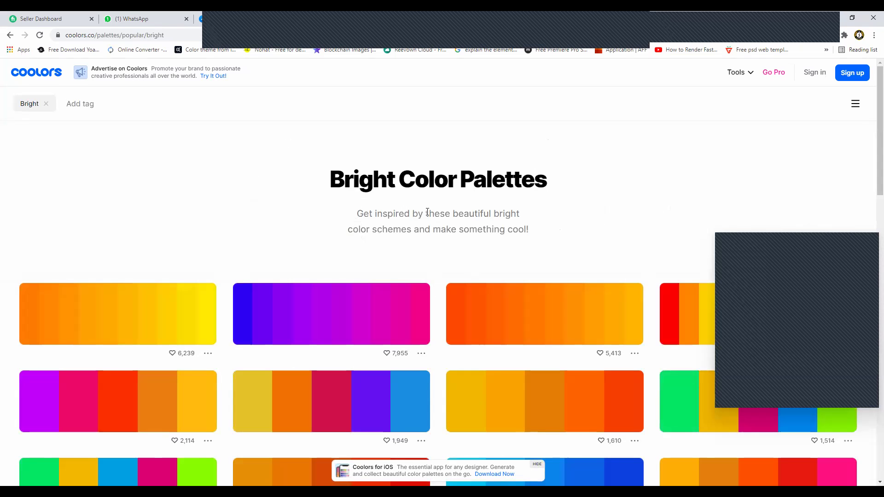
scroll(427, 212, "down", 7)
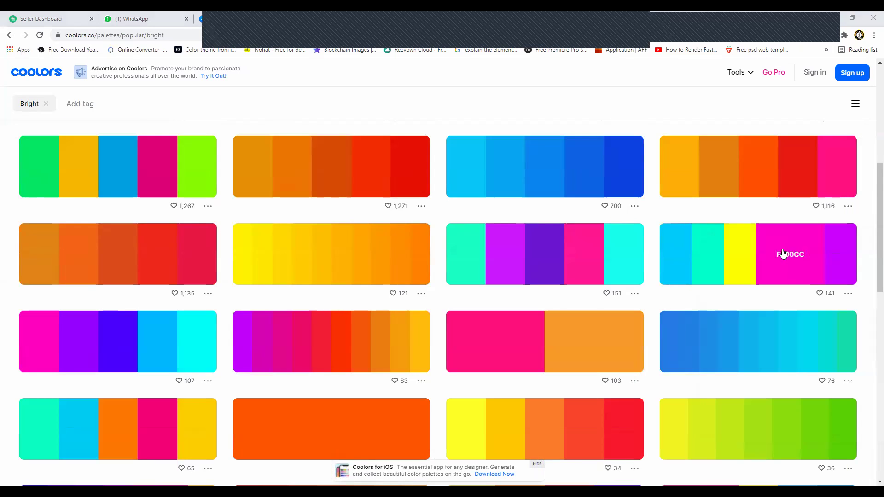
- Look through more of the popular bright palettes for a color scheme that suits the guitar infographic
scroll(778, 254, "down", 8)
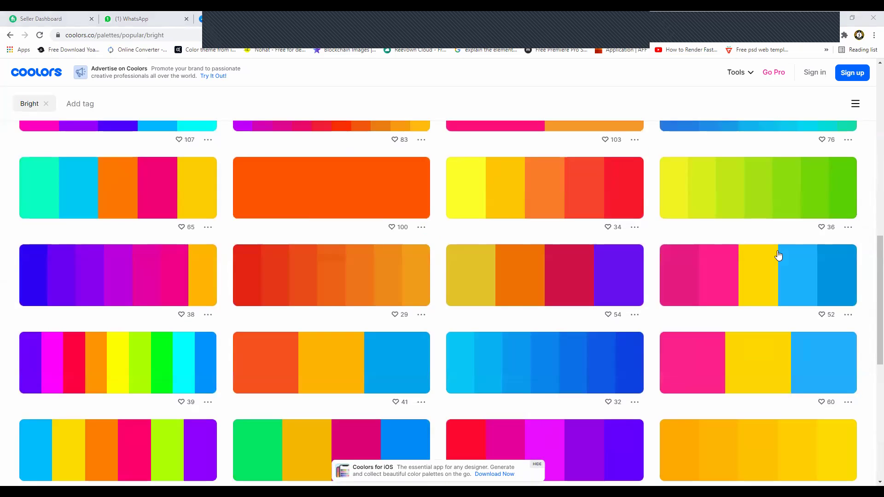
scroll(778, 254, "down", 5)
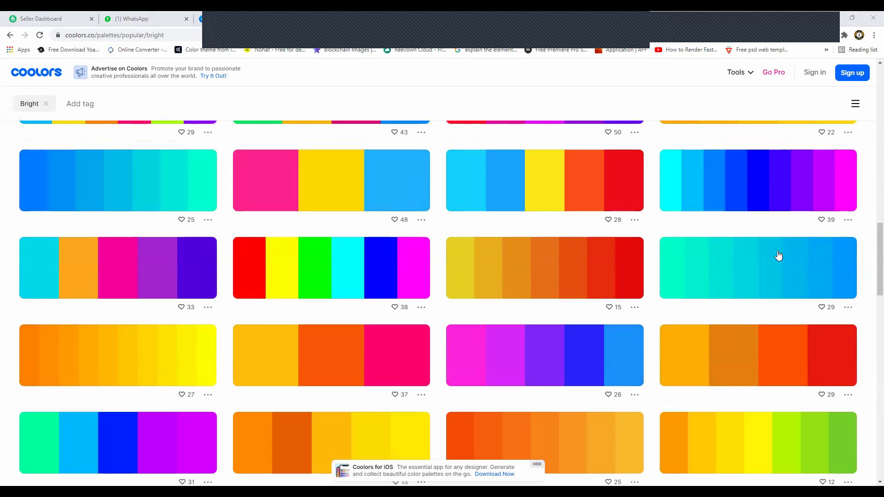
scroll(778, 255, "down", 4)
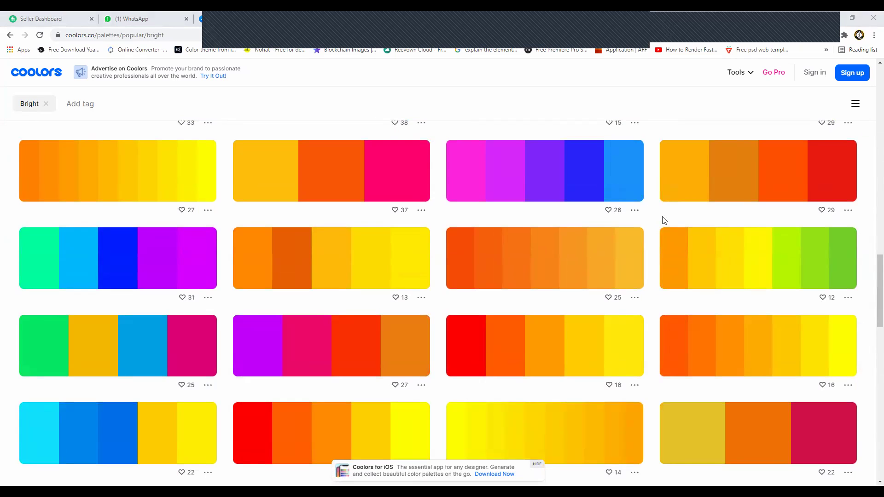
scroll(664, 219, "down", 2)
scroll(664, 219, "down", 1)
scroll(662, 217, "down", 4)
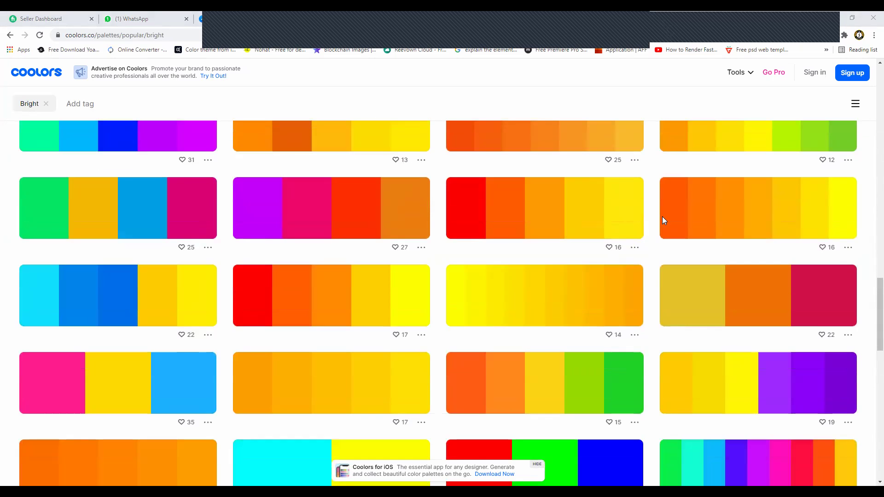
scroll(662, 216, "down", 3)
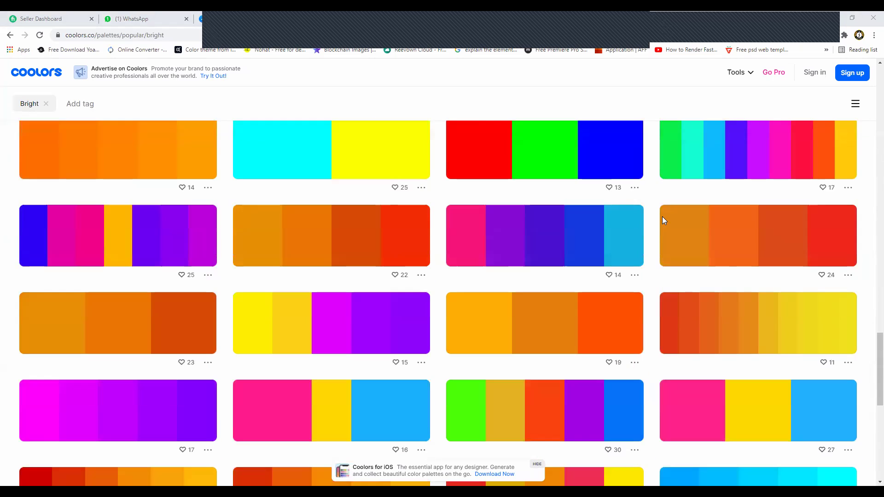
scroll(662, 216, "down", 4)
scroll(663, 216, "down", 5)
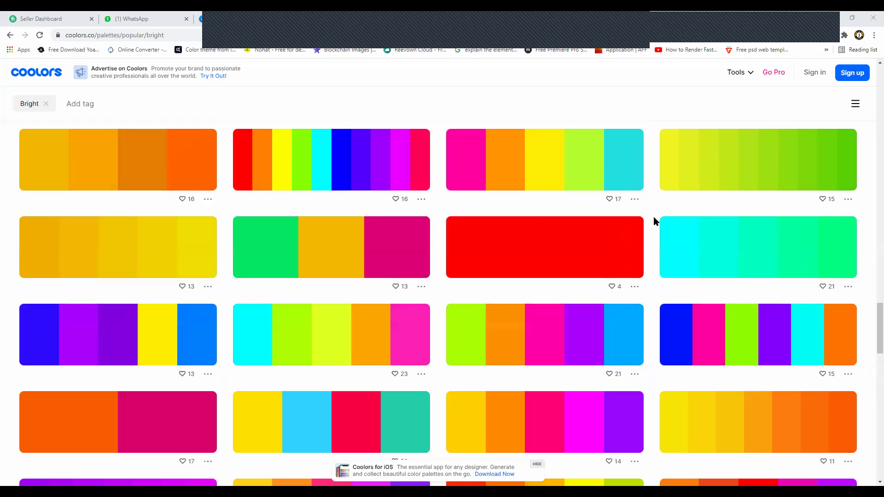
- Replace the Bright filter with the tag "fun" in the popular palette collection
left_click(46, 101)
type("fun")
key("Return")
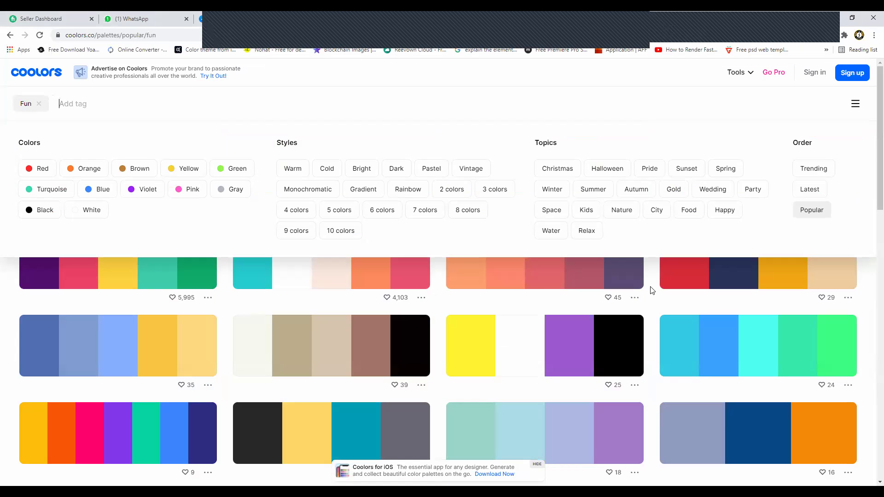
left_click(657, 316)
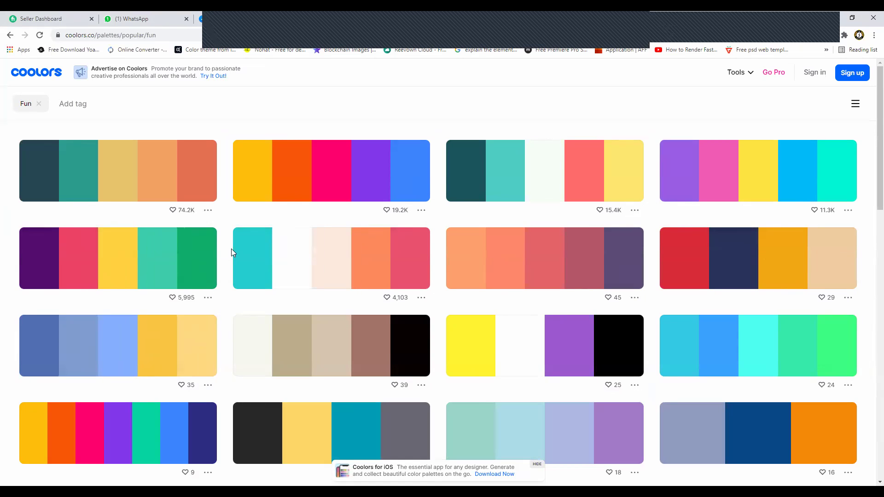
- Examine the popular Fun palettes for color combinations that match the red and orange guitars
scroll(231, 253, "down", 2)
scroll(231, 255, "down", 3)
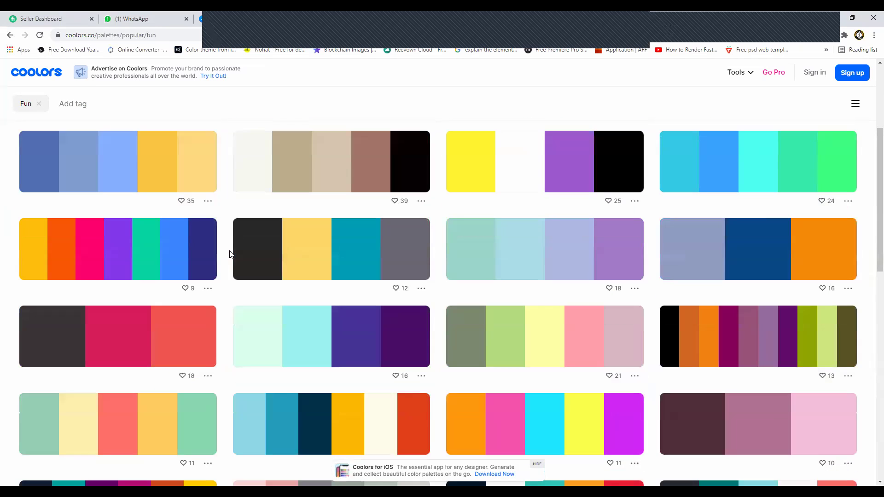
scroll(231, 253, "down", 2)
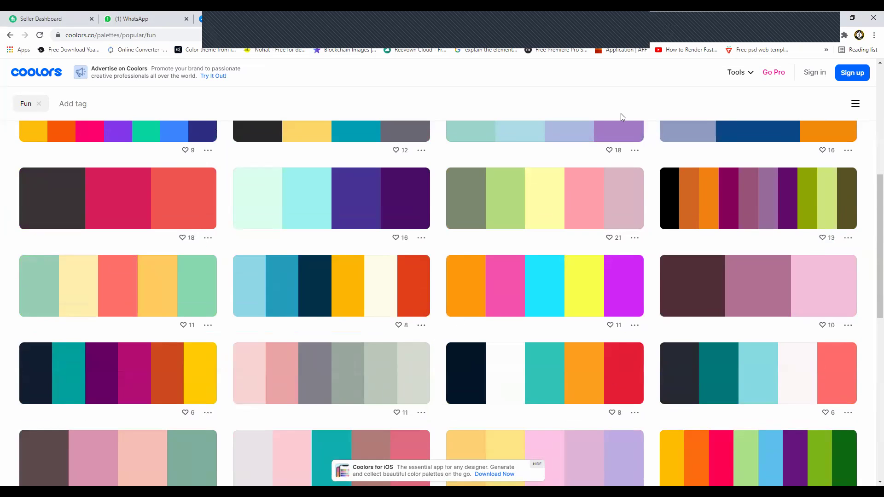
scroll(495, 206, "down", 1)
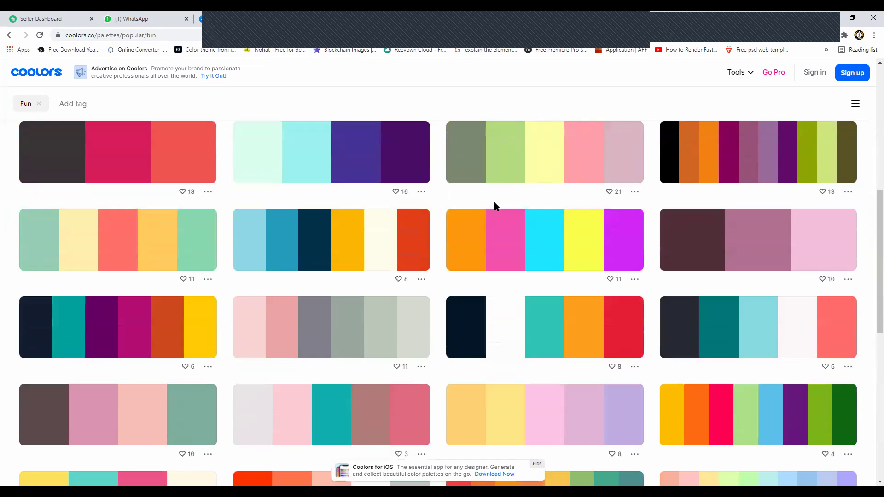
scroll(495, 206, "down", 2)
scroll(495, 208, "down", 4)
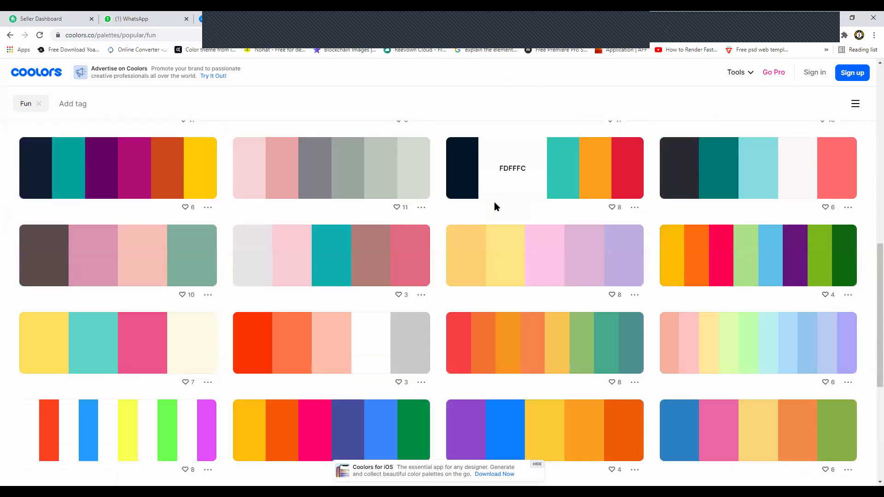
scroll(493, 206, "down", 2)
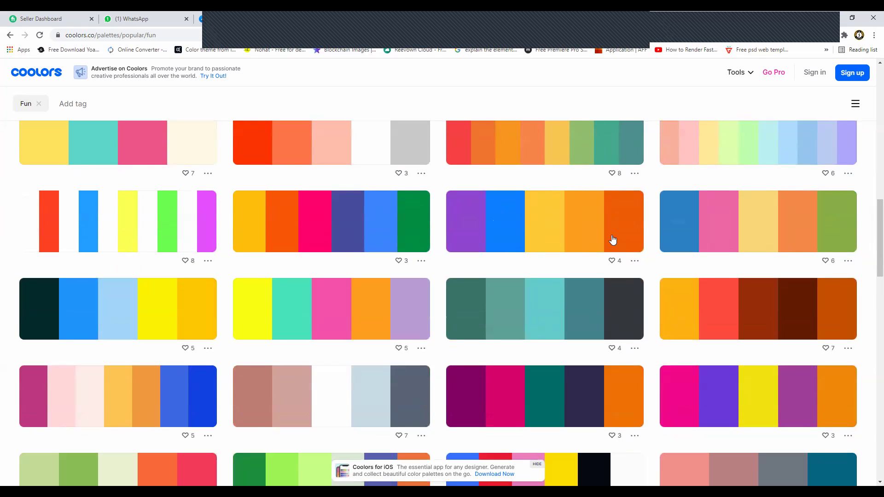
scroll(654, 240, "down", 4)
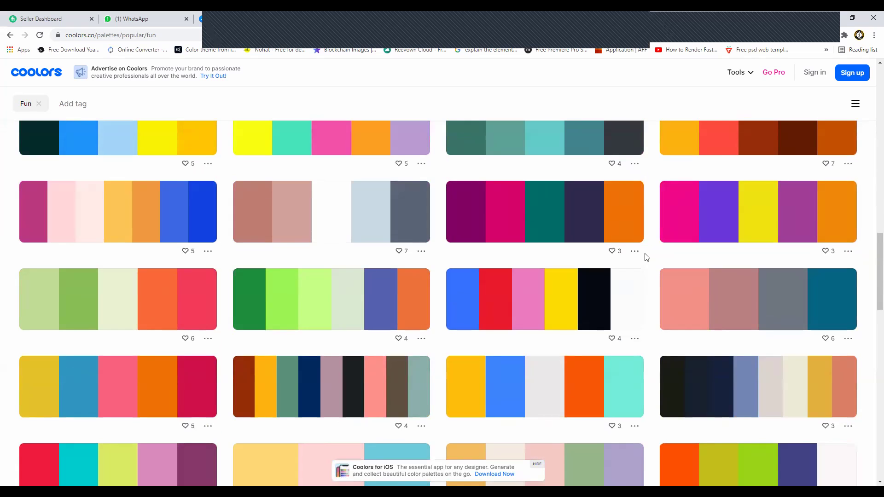
scroll(645, 253, "down", 2)
scroll(646, 256, "down", 1)
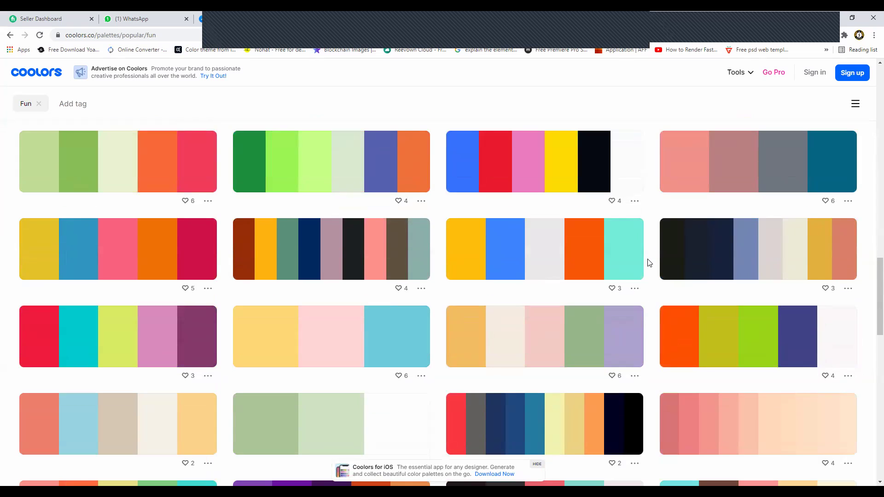
scroll(649, 263, "down", 1)
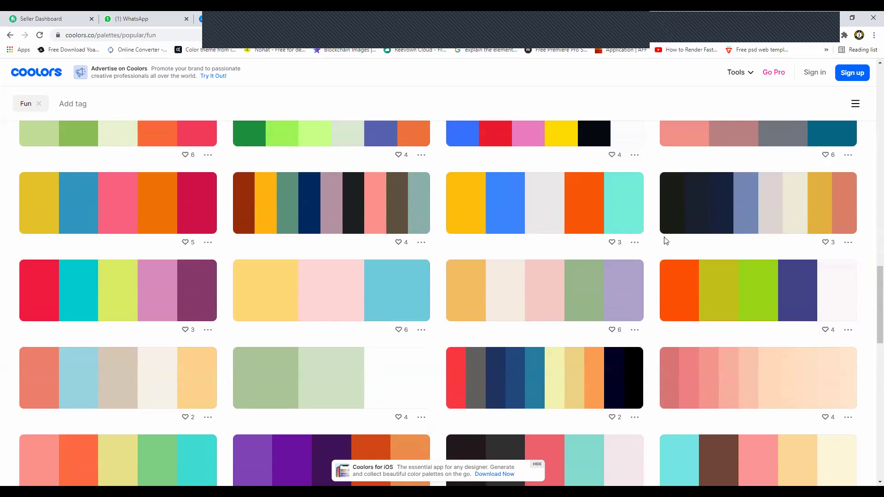
scroll(656, 246, "up", 1)
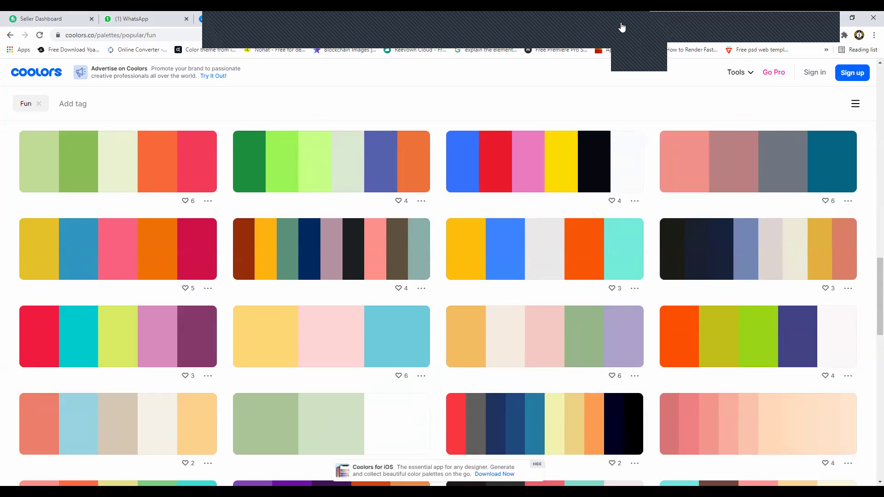
- Capture the yellow, blue, light gray, orange and turquoise palette, place it in the Photoshop document and enlarge it to about 786 px wide below the title
key("super")
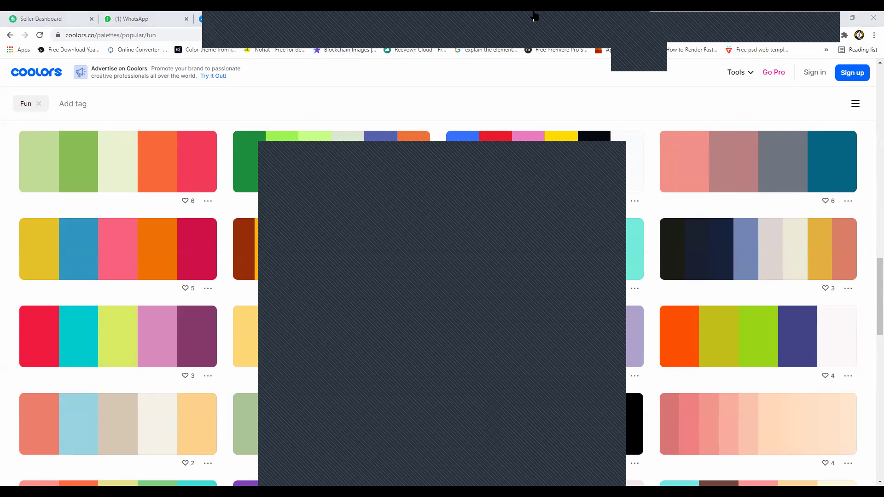
key("Return")
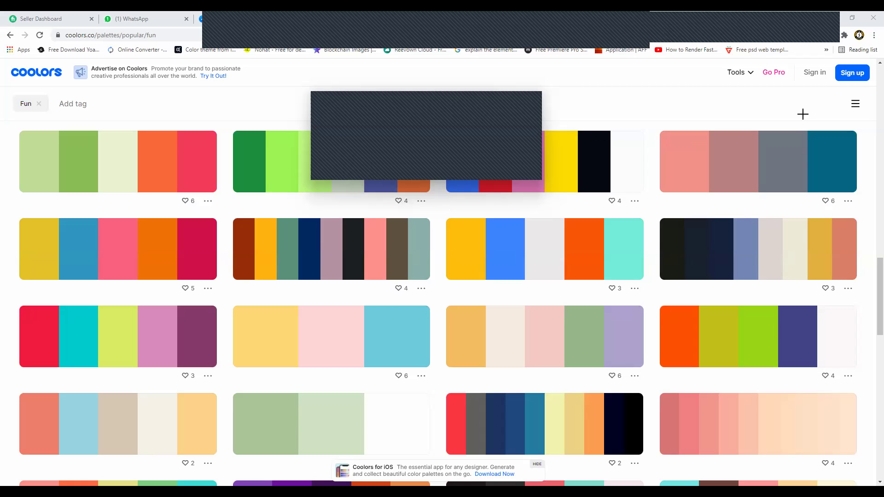
left_click_drag(801, 128, 485, 390)
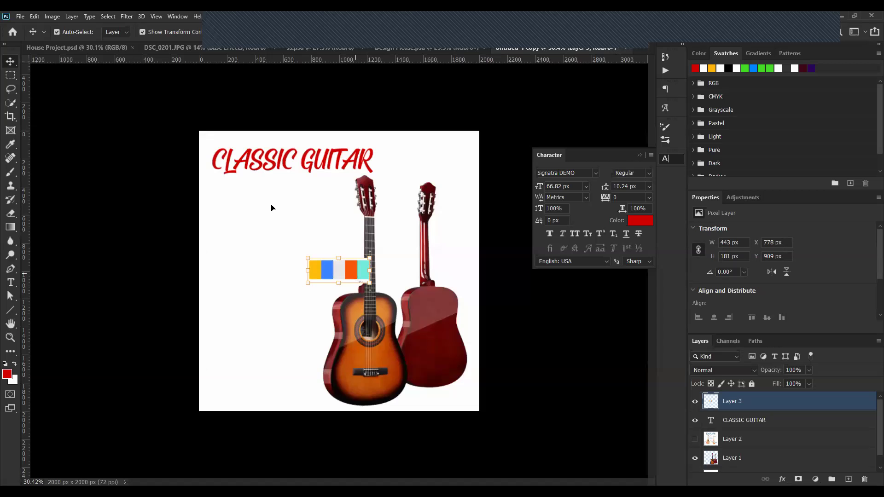
left_click_drag(355, 275, 326, 256)
key("Return")
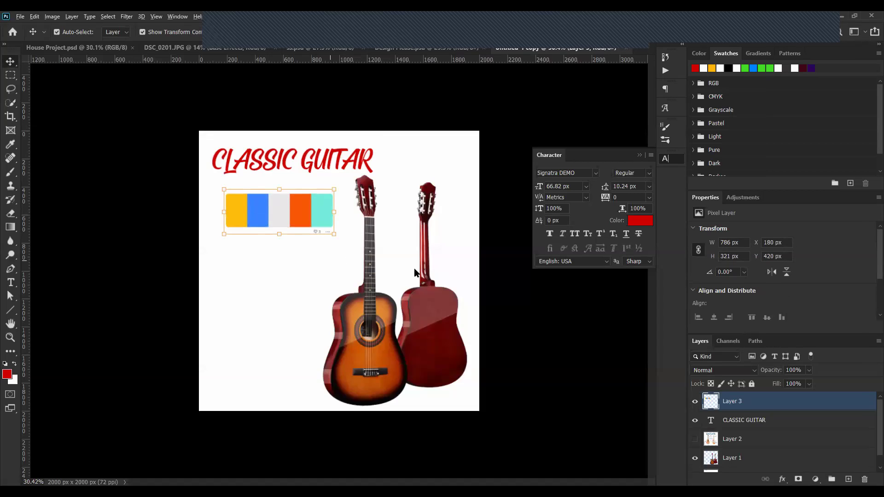
- Capture the six-color palette of blues, navy, amber, cream and red from Coolors and place it about 788 px wide under the first palette in Photoshop
key("alt+Tab")
key("alt+Tab")
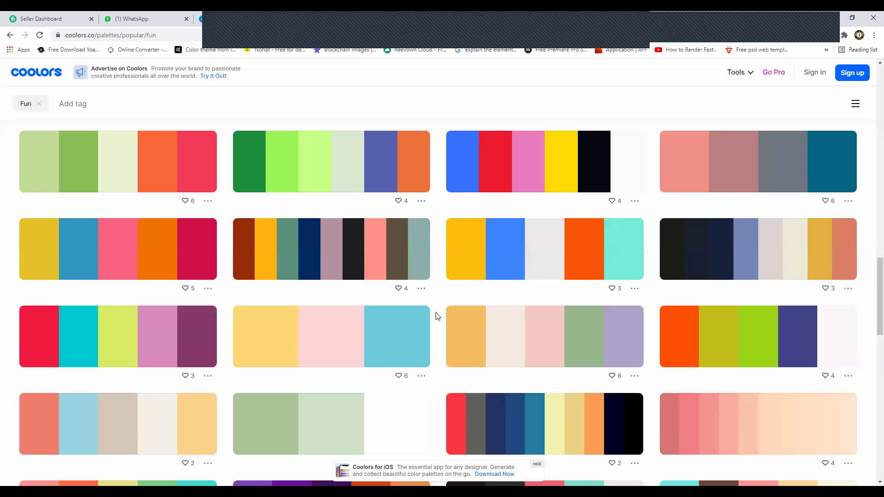
scroll(437, 316, "up", 8)
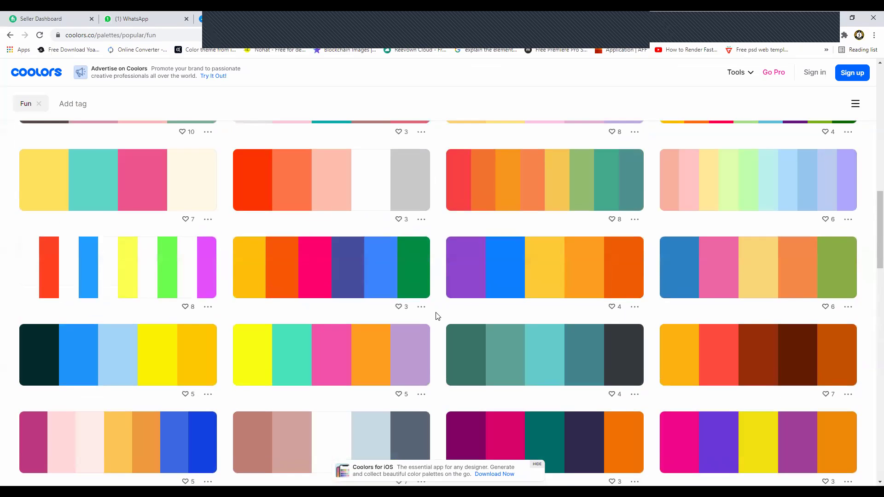
scroll(437, 316, "up", 3)
scroll(437, 316, "up", 4)
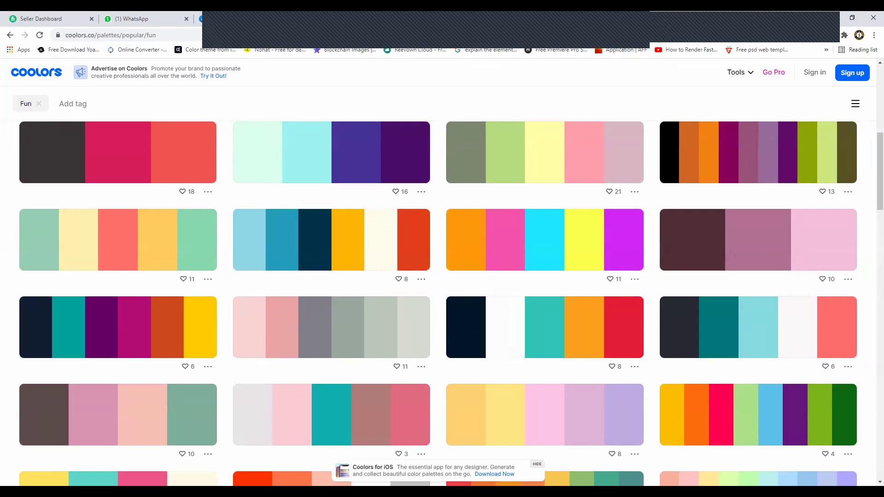
key("alt+Tab")
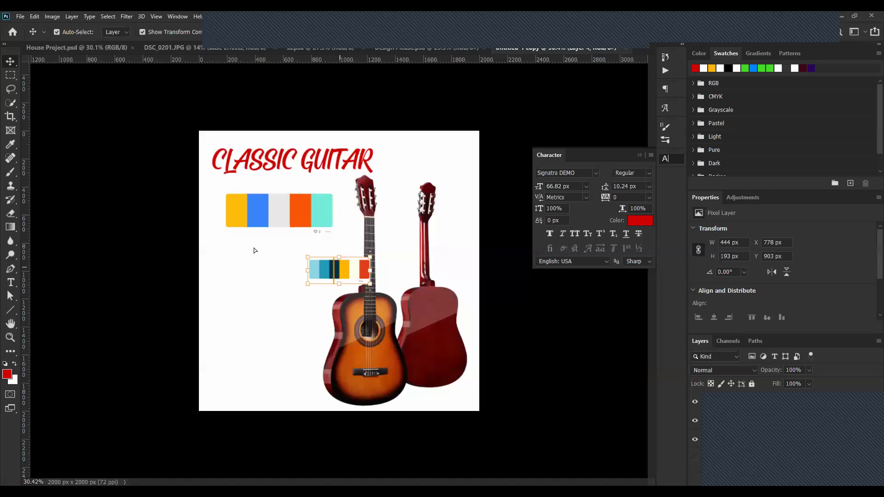
left_click_drag(373, 286, 335, 283)
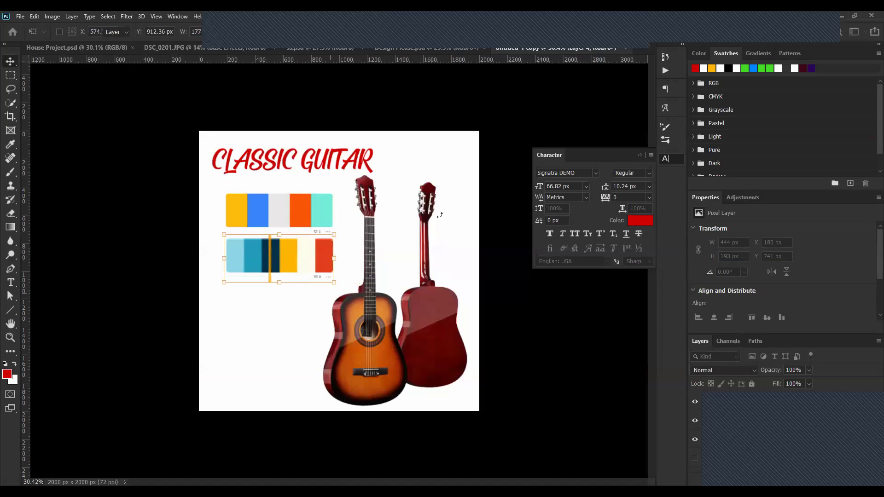
key("Return")
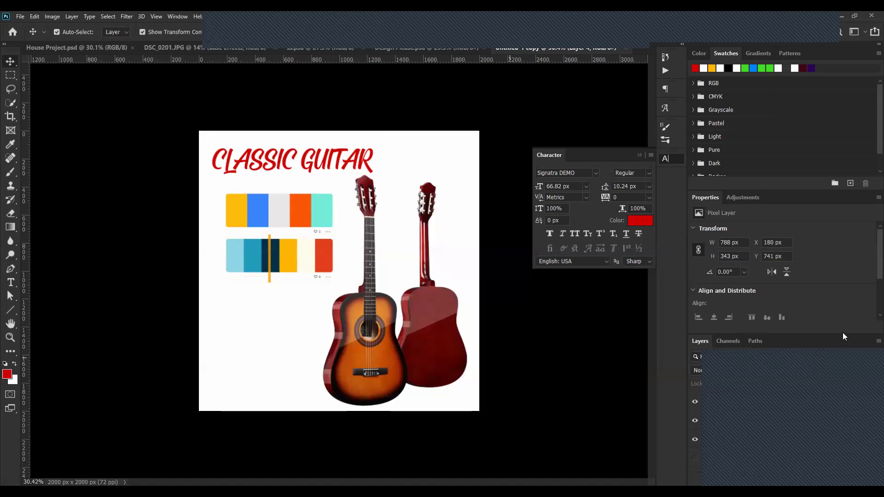
- Capture the red, navy, amber and tan palette from Coolors and place it enlarged beneath the other two palettes in Photoshop
key("alt+Tab")
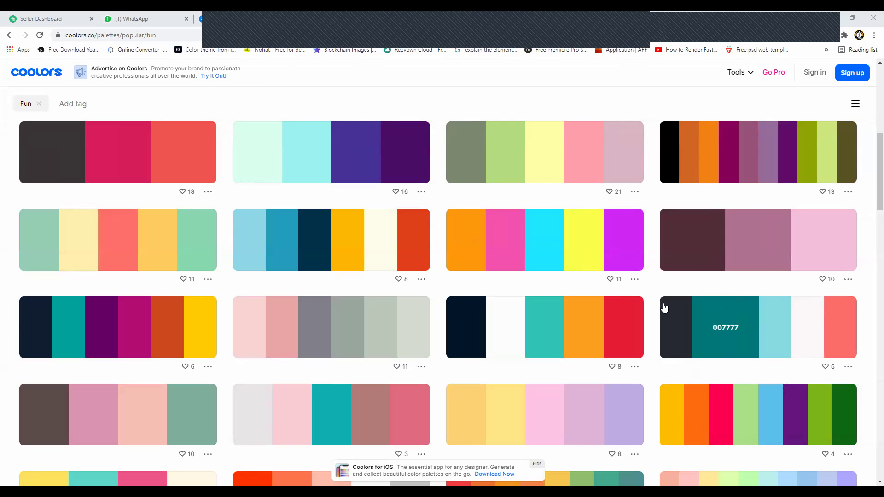
scroll(650, 294, "up", 4)
scroll(650, 294, "up", 4)
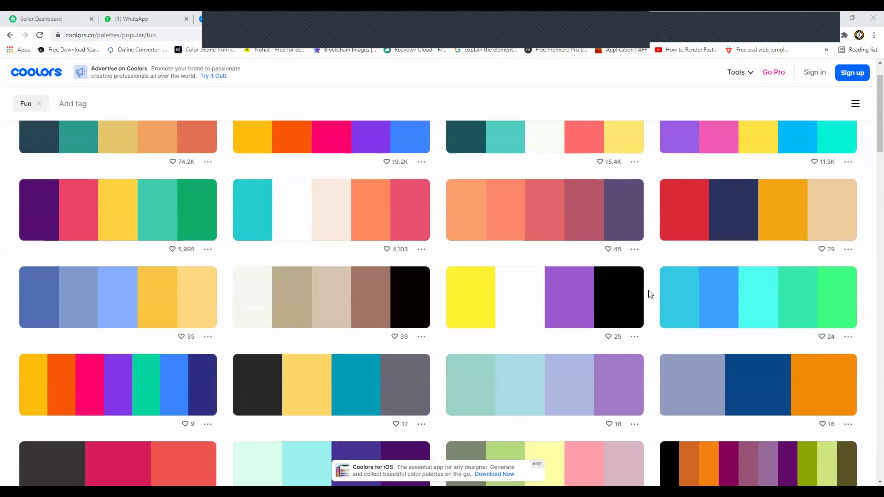
scroll(650, 294, "down", 4)
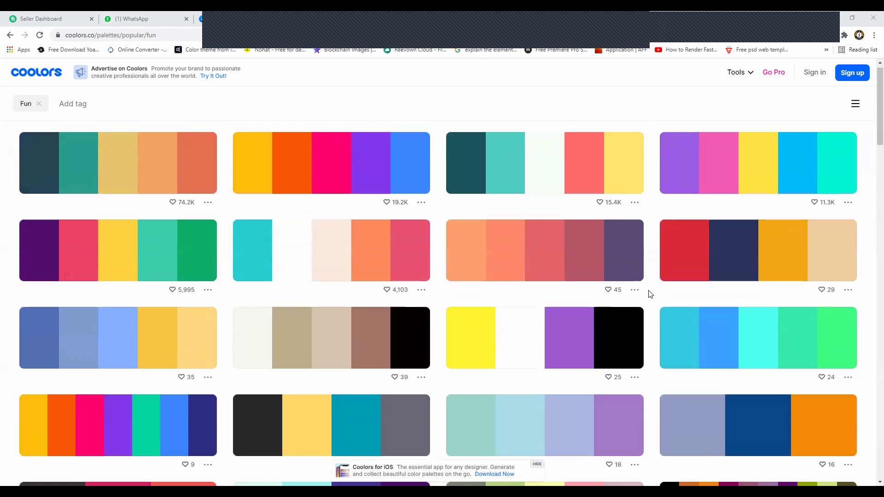
scroll(650, 294, "up", 3)
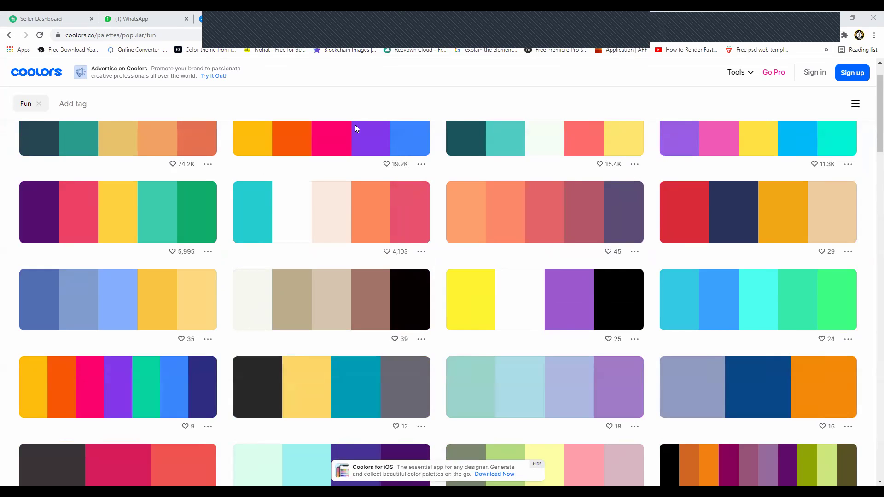
left_click(340, 125)
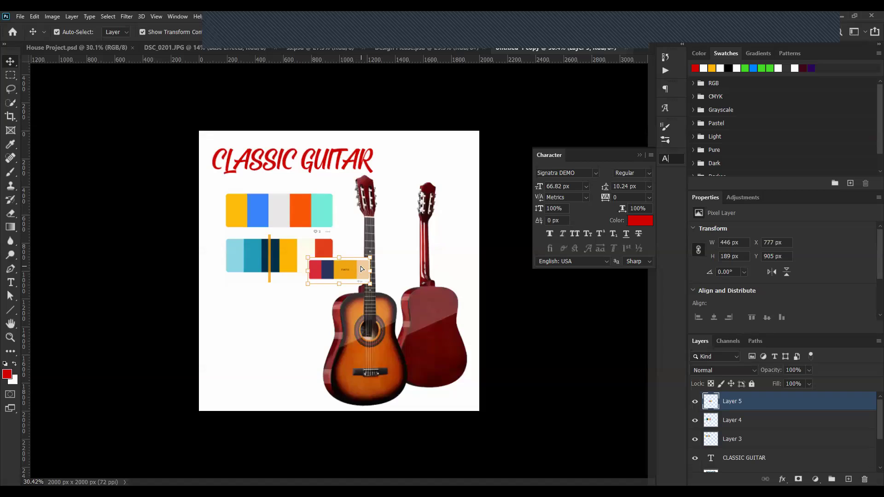
left_click_drag(361, 266, 330, 350)
key("Return")
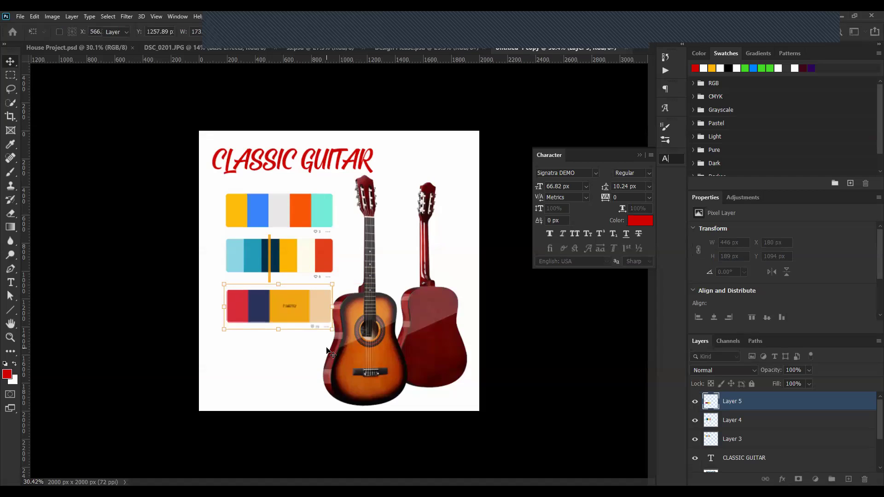
left_click(535, 385)
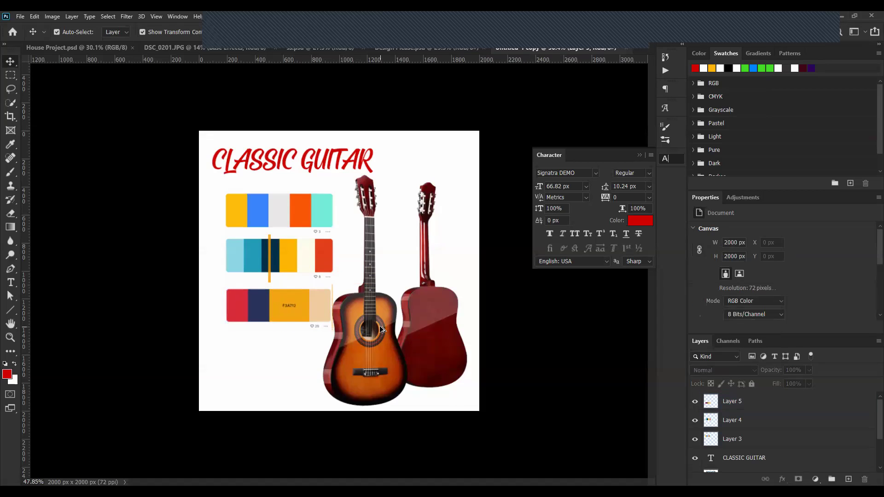
scroll(379, 325, "up", 2)
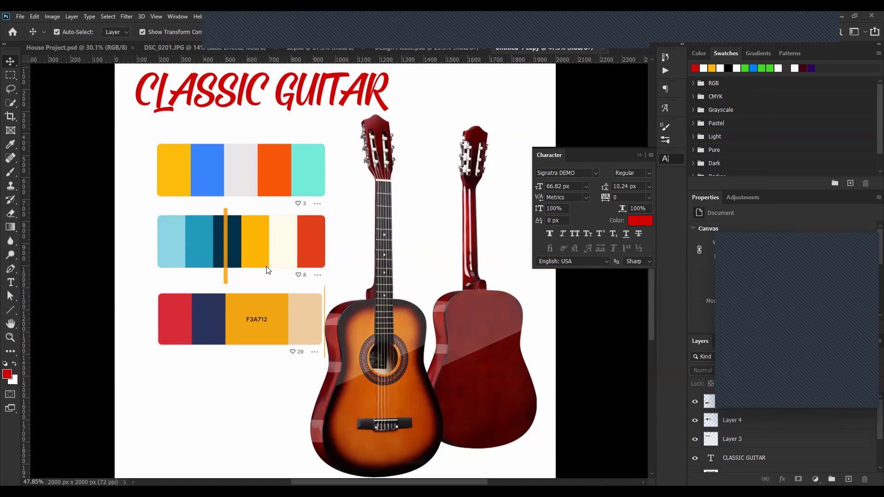
- Move the six-color palette and the red, navy, amber and tan palette slightly up to tighten the vertical spacing between the three palettes
left_click(260, 232)
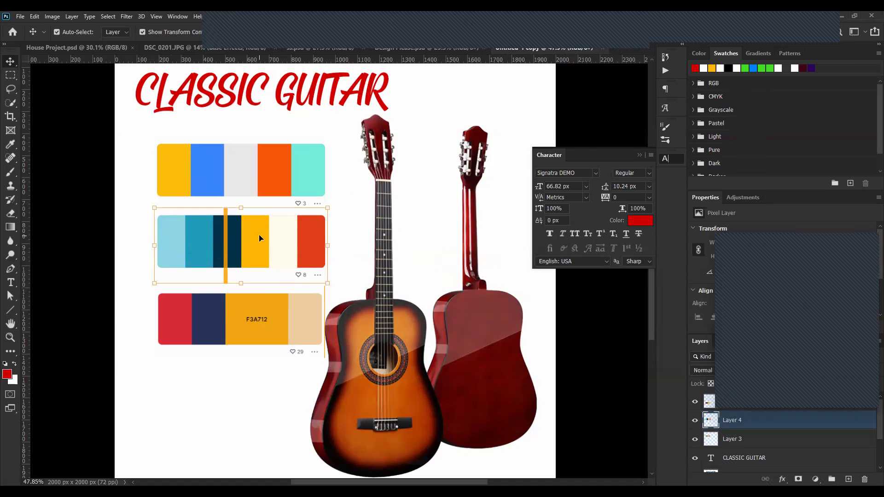
left_click_drag(261, 238, 260, 233)
left_click(243, 328)
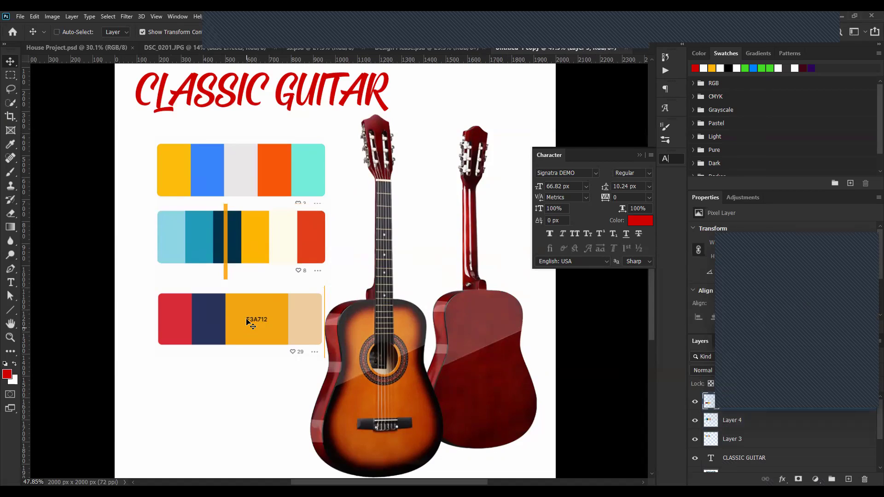
key("shift+Up")
key("shift+Up")
key("shift+Up")
key("shift+Up")
key("shift+Up")
left_click(228, 352, "ctrl")
scroll(227, 352, "down", 3)
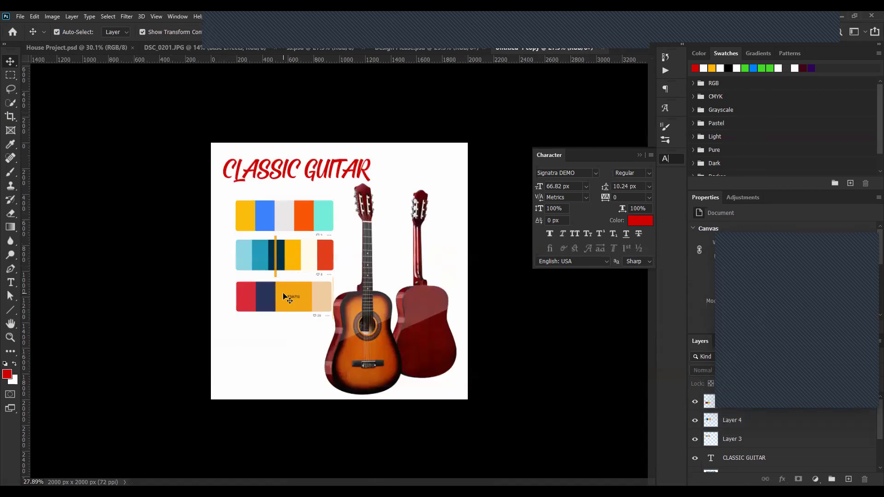
- Shift the three palettes together slightly to the left, away from the front guitar
left_click(304, 254)
left_click(299, 222, "shift")
key("ctrl")
key("shift+Left")
key("shift+Left")
left_click(511, 338)
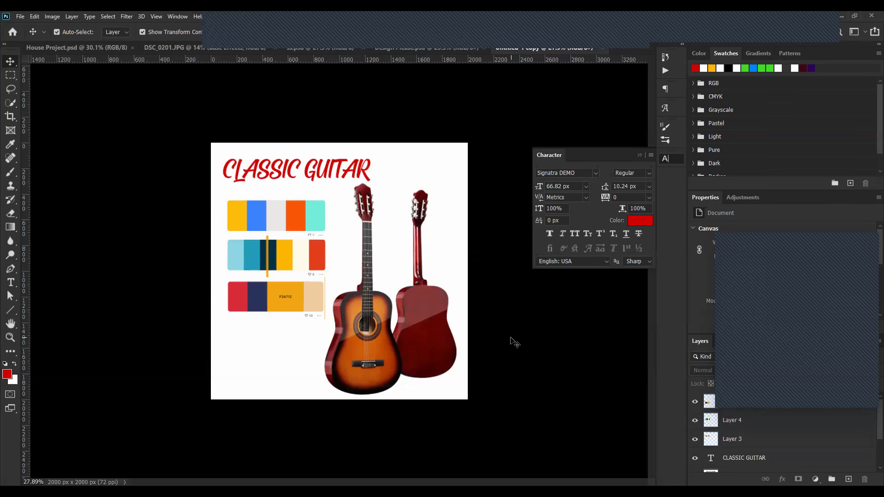
- Delete the yellow, blue, gray, orange and turquoise palette and the red, navy, amber and tan palette, keeping only the six-color one
left_click(292, 222)
left_click(302, 253)
left_click(300, 304)
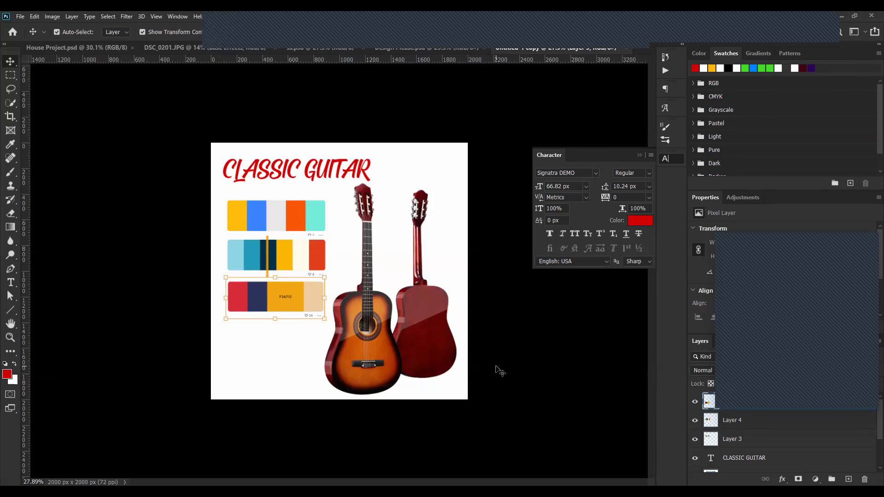
left_click(297, 214)
key("Delete")
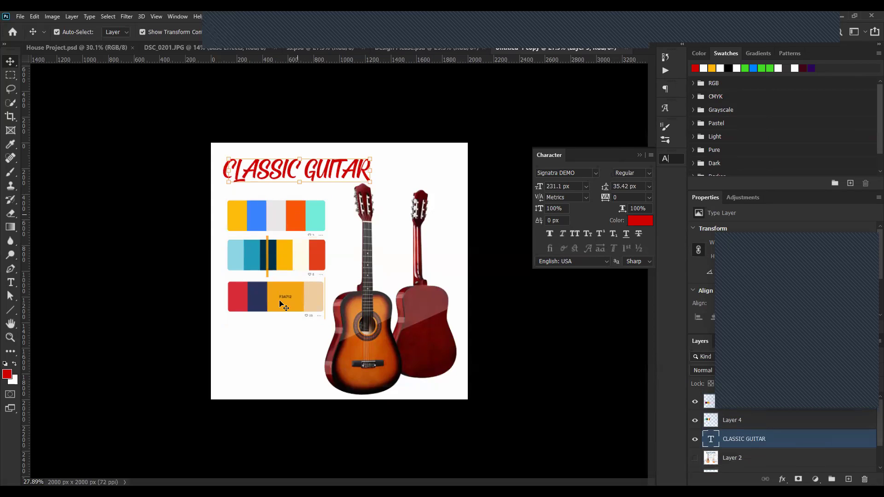
left_click(279, 300)
key("Delete")
left_click(280, 301)
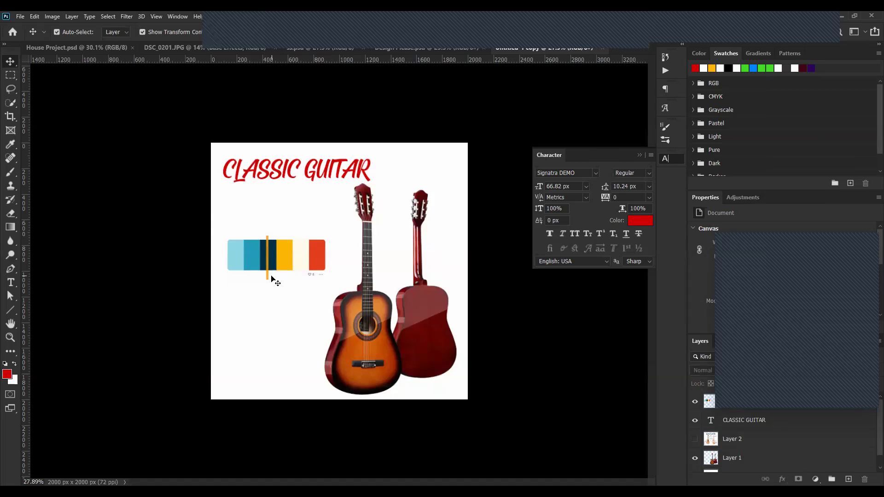
- Duplicate the CLASSIC GUITAR title, place the copy directly below it and convert the copy to paragraph text
left_click(302, 167)
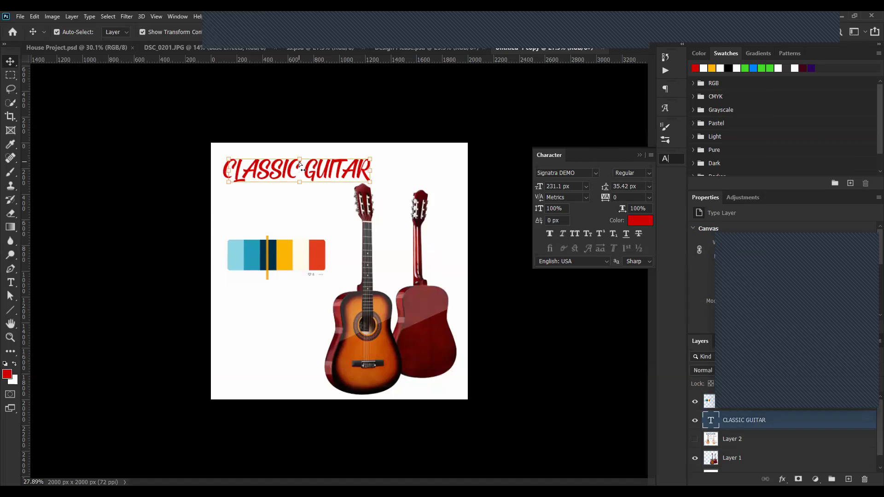
key("ctrl+j")
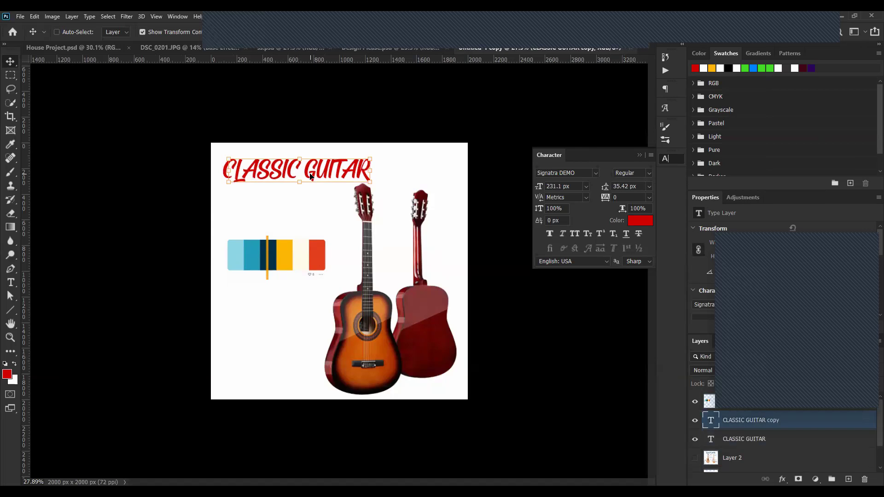
left_click_drag(311, 176, 311, 205)
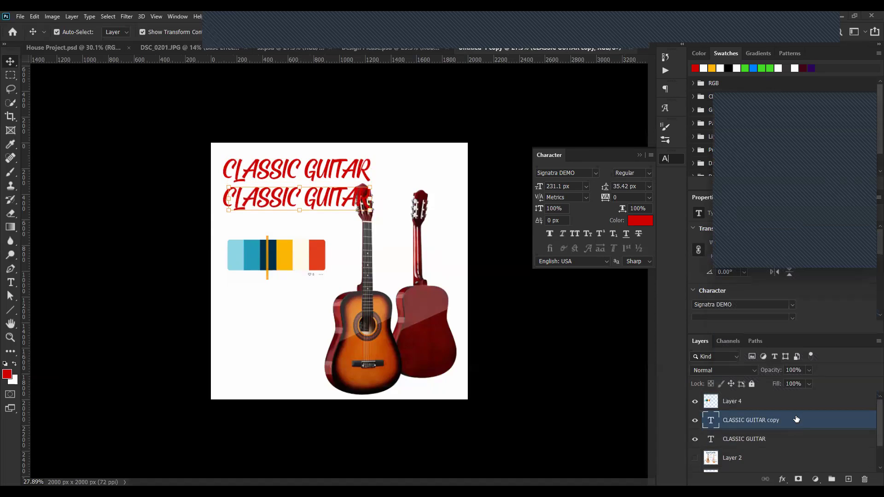
right_click(798, 428)
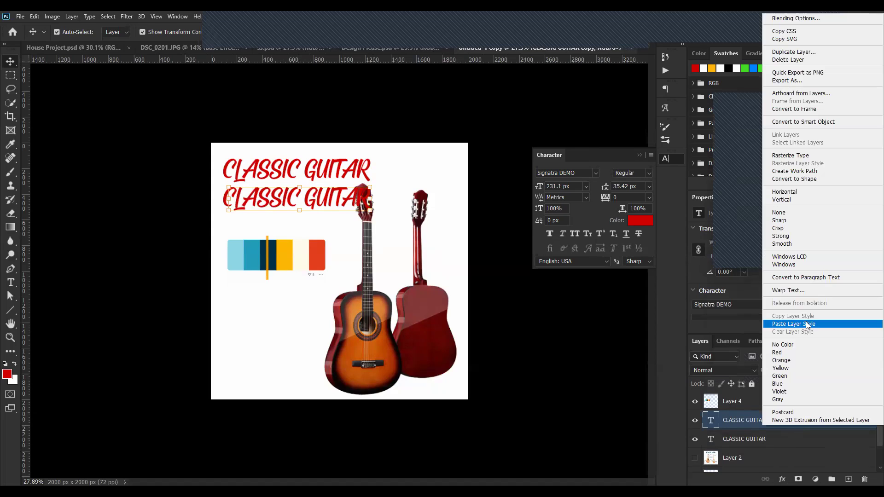
left_click(814, 278)
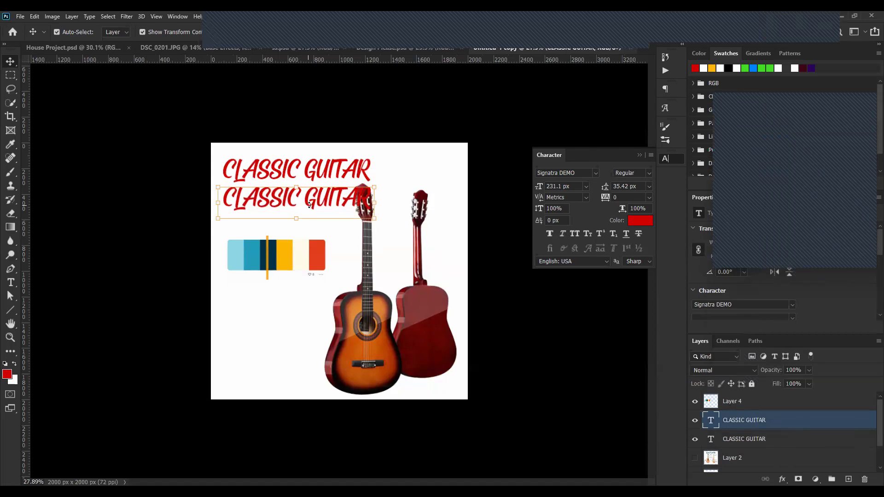
- Set the duplicated title text to 90 px and align it left in its text box
left_click_drag(540, 188, 498, 189)
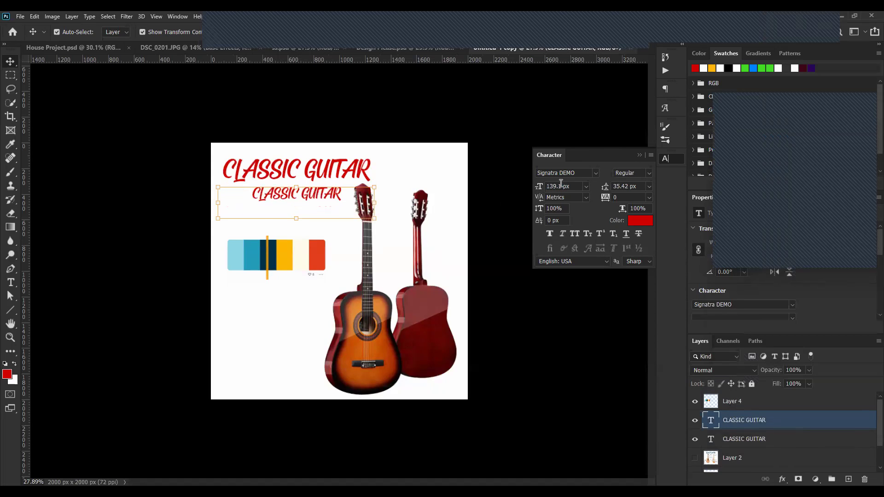
left_click(575, 187)
type("90")
key("Return")
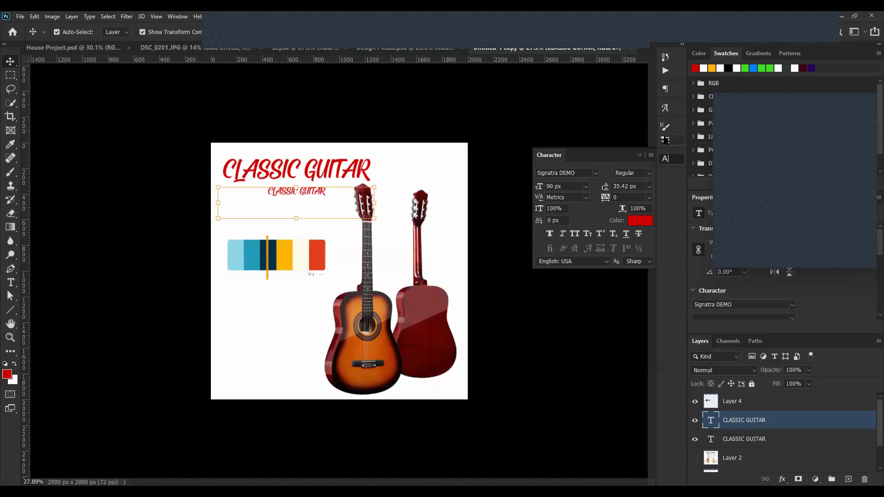
left_click(666, 86)
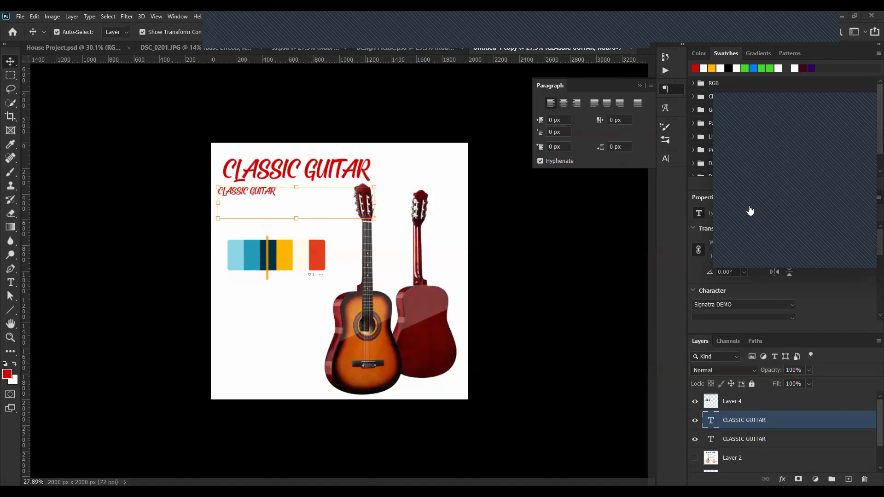
- Replace the duplicate's wording with the copied list of guitar parts, from Headstock to Saddle
double_click(270, 195)
key("ctrl+a")
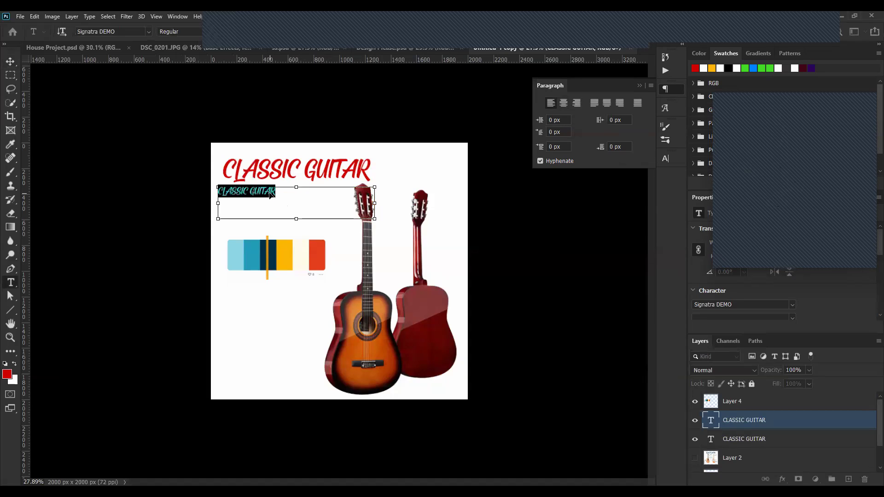
type("Headstock Tuning Pegs Frets Fretboard or Fingerboard Fretboard markers")
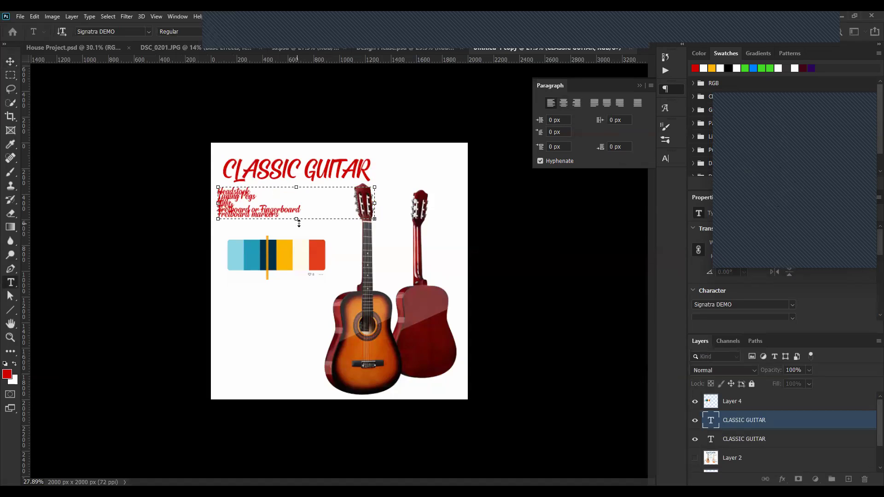
- Change the whole parts list to the Oswald font with Auto leading
key("ctrl+a")
left_click(665, 159)
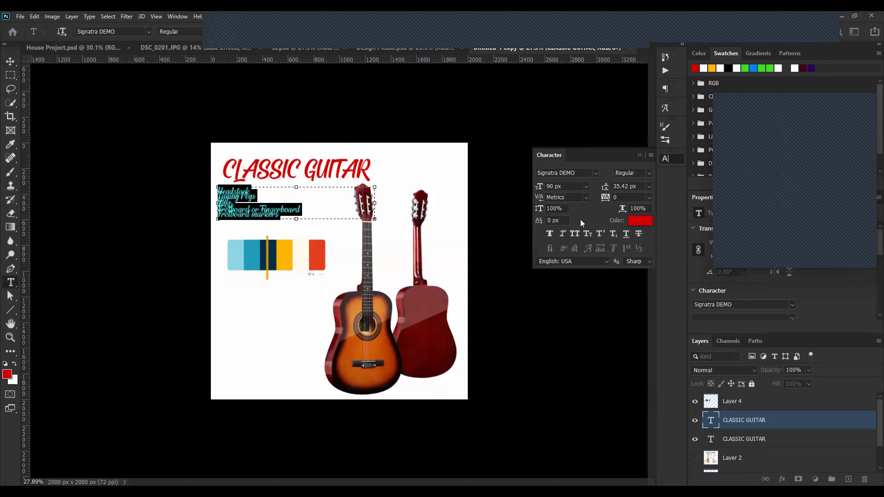
left_click(595, 174)
left_click(632, 214)
left_click(649, 187)
left_click(638, 199)
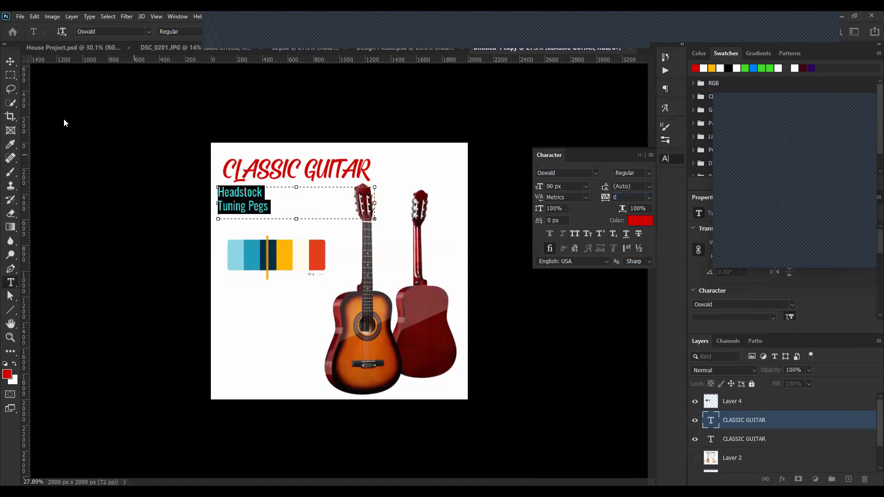
- Extend the parts list's text box down almost to the canvas's lower edge and move the six-color palette right, away from the list
left_click(10, 61)
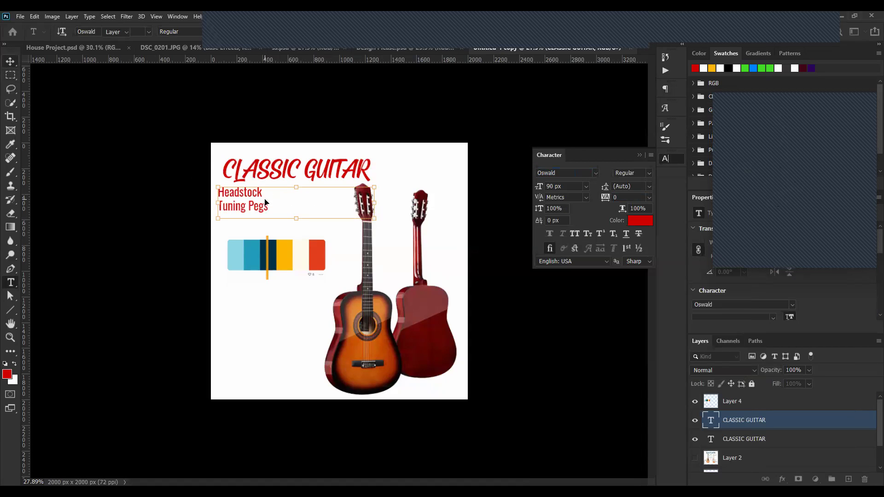
left_click_drag(296, 221, 282, 389)
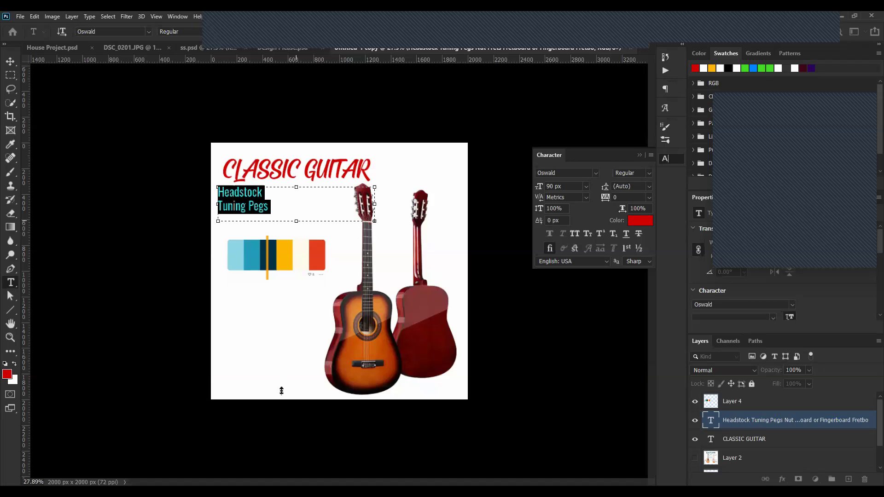
left_click(10, 61)
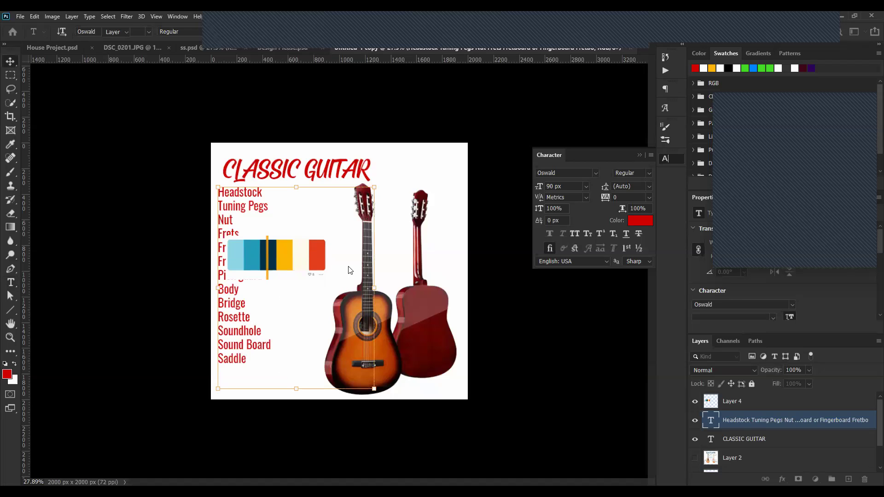
left_click(308, 263)
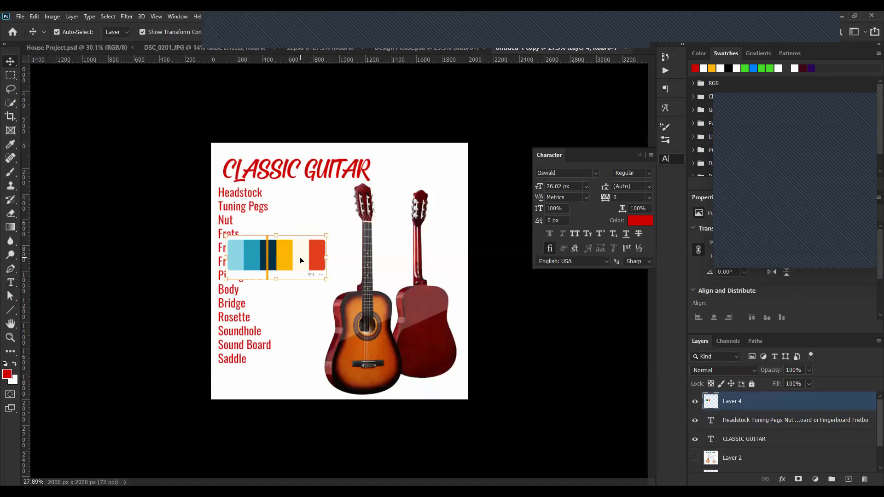
left_click_drag(307, 261, 351, 261)
- Sample the red, cream, amber, navy, blue and light blue from the six-color palette with the Eyedropper, and delete the palette layer
key("i")
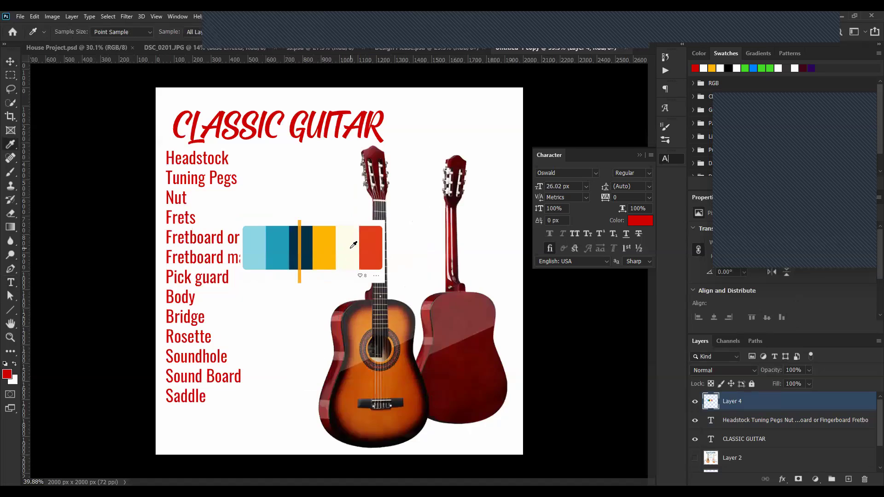
scroll(355, 244, "up", 3)
left_click(381, 238)
left_click(354, 239)
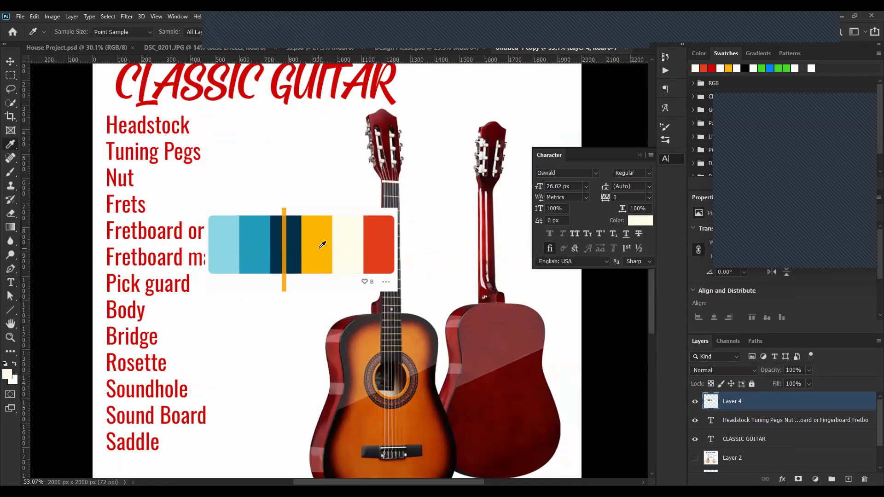
left_click(322, 245)
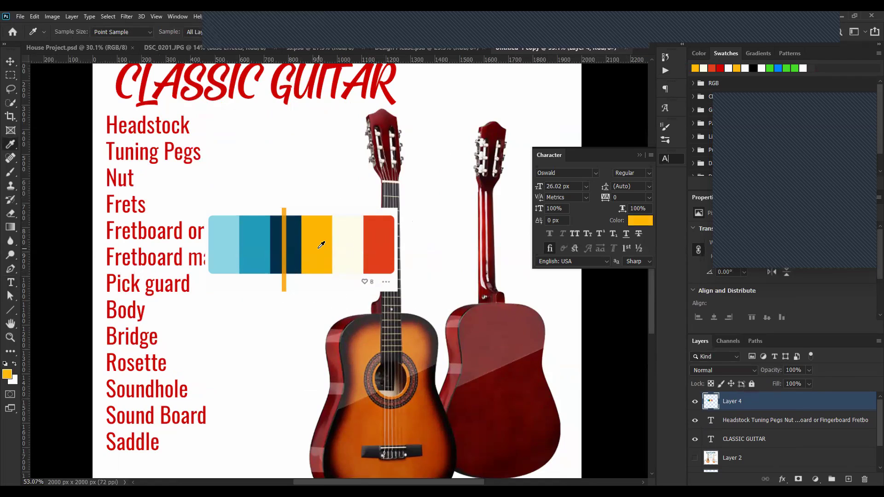
left_click(293, 236)
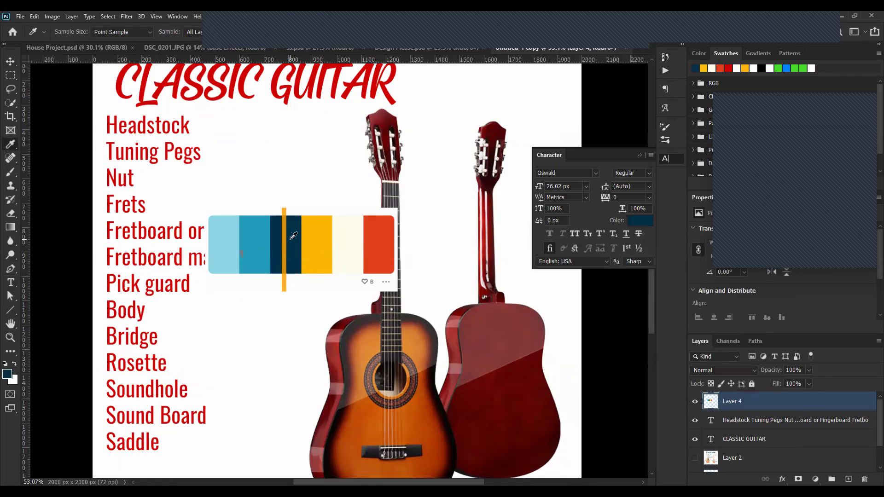
left_click(254, 233)
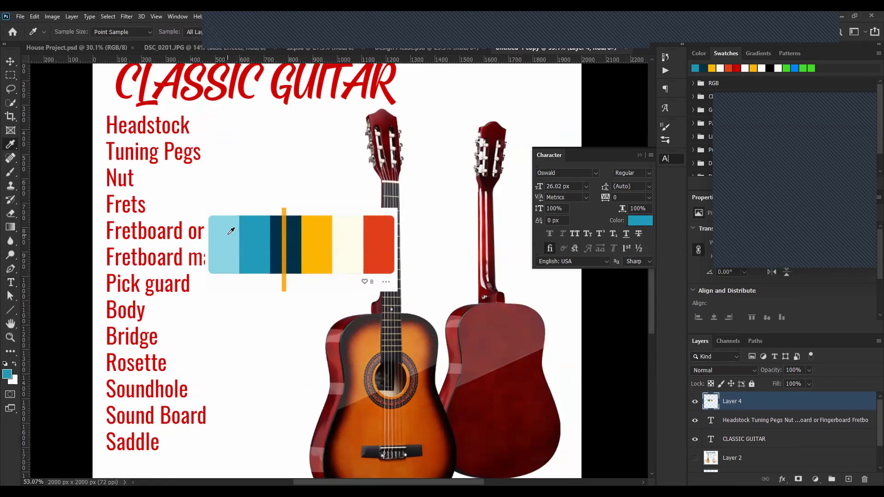
left_click(232, 231)
key("v")
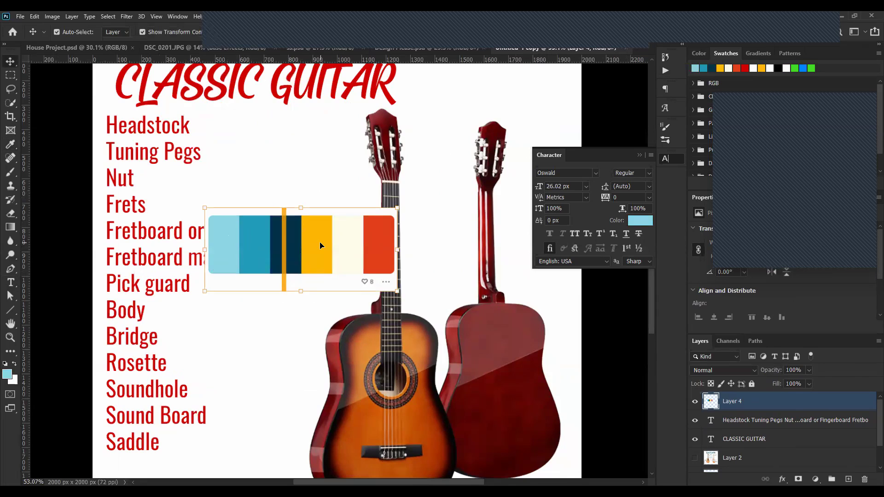
key("Delete")
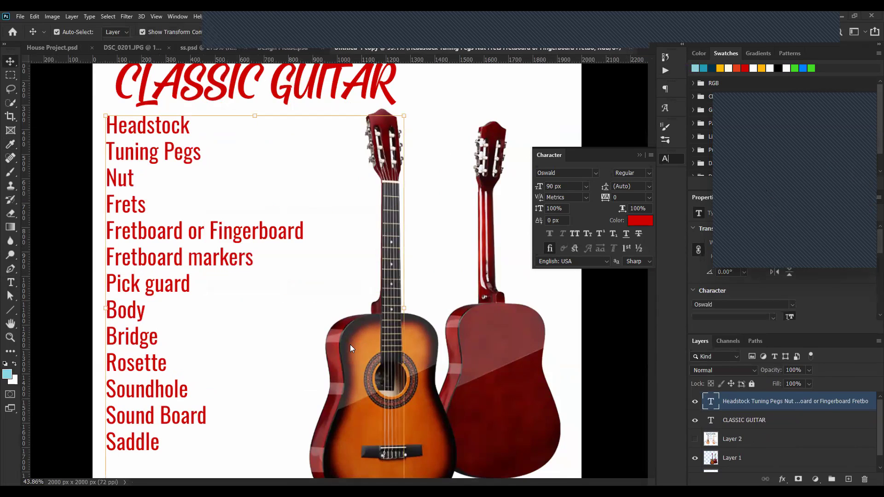
- Move the guitars layer slightly to the right, away from the parts list
scroll(350, 344, "down", 2)
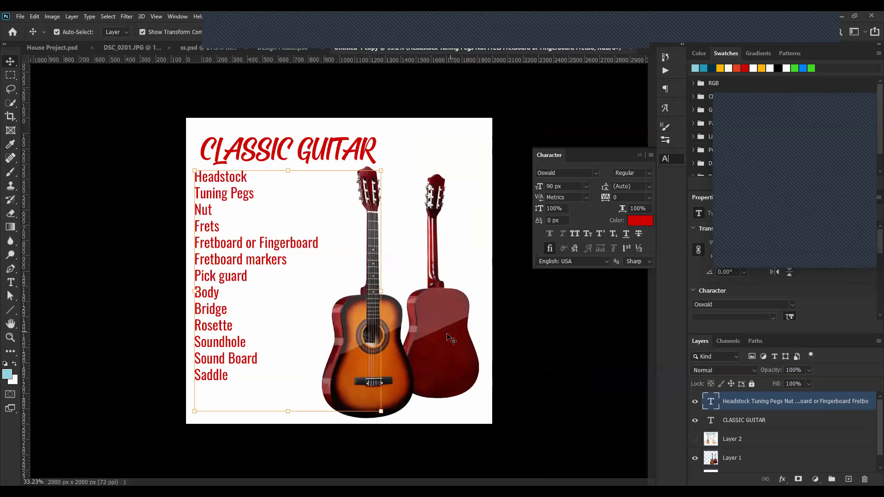
left_click(433, 355)
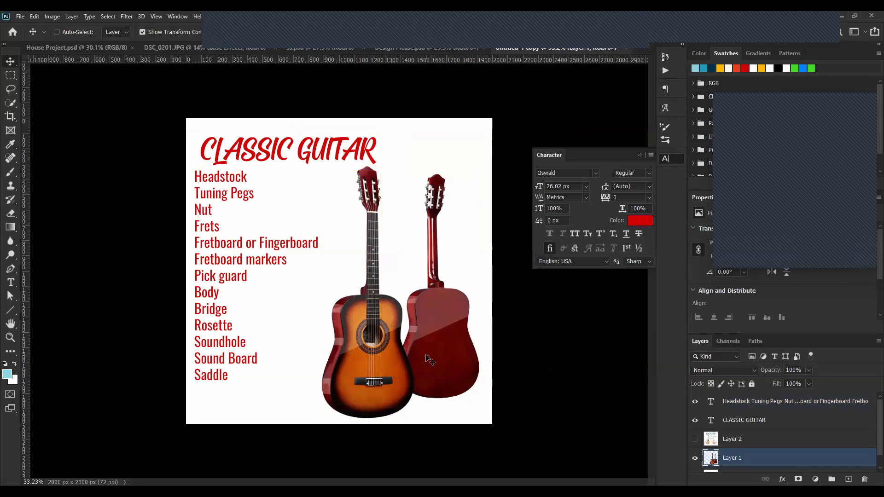
key("ctrl+z")
- Set the parts list to 66 px and move it down and slightly right, leaving a gap below the title
left_click(212, 239)
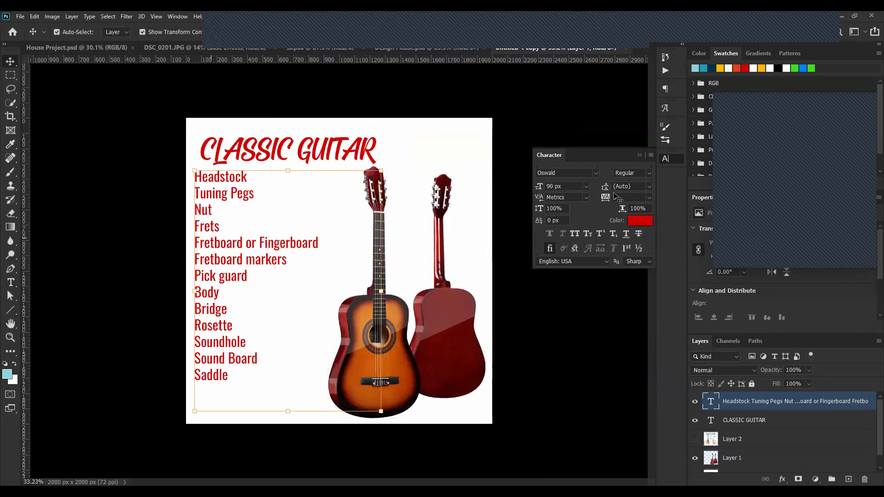
left_click_drag(529, 186, 528, 187)
key("ctrl")
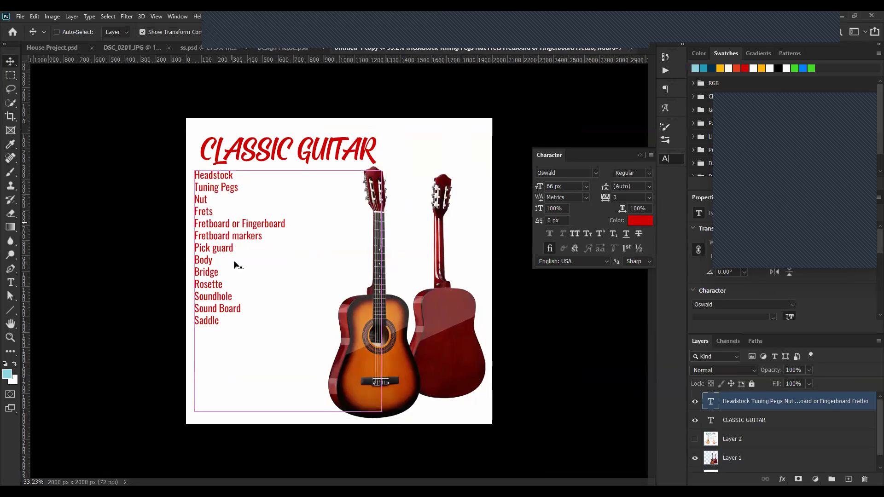
left_click_drag(265, 233, 278, 272)
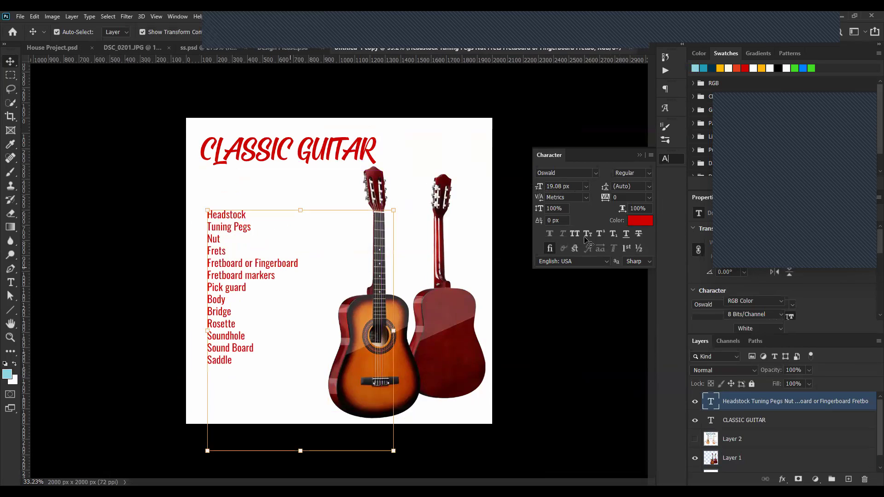
- Recolor the parts list text to black (000000) and deselect it
left_click(641, 222)
left_click_drag(574, 387, 591, 428)
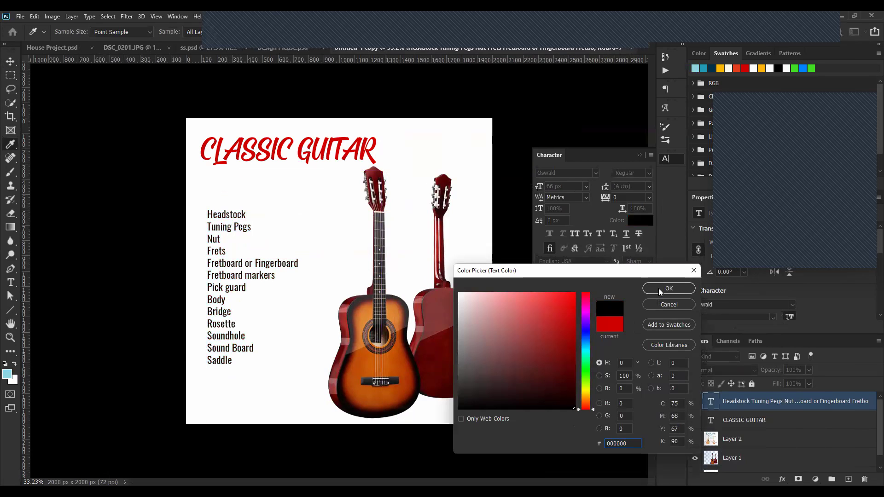
left_click(668, 288)
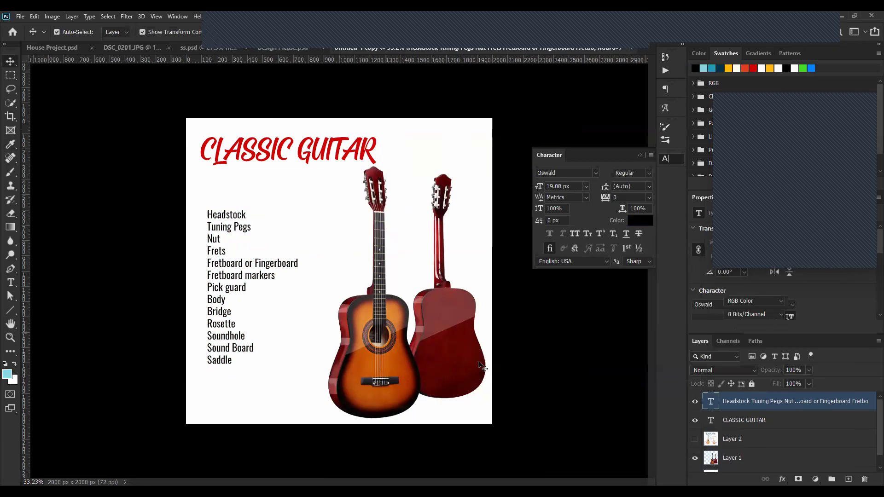
left_click(514, 370)
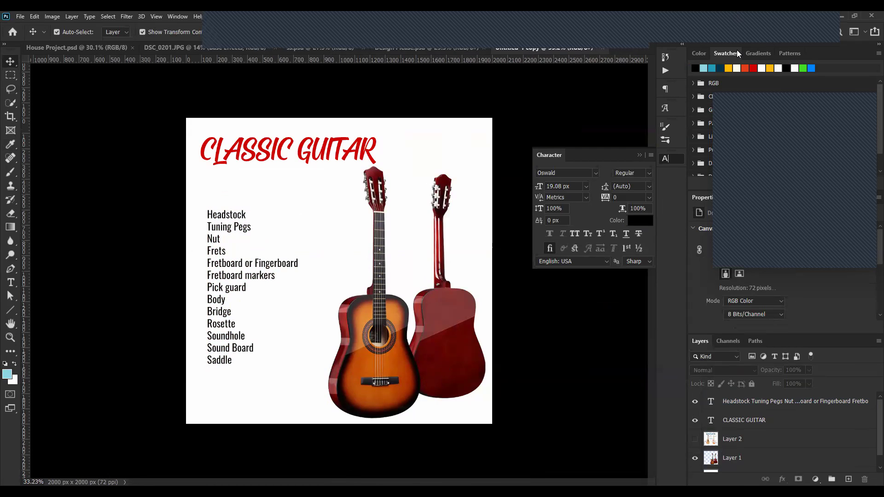
- Switch to the browser, search Google Images for "classic guitar" and limit the results to large images
key("alt+Tab")
type("classic")
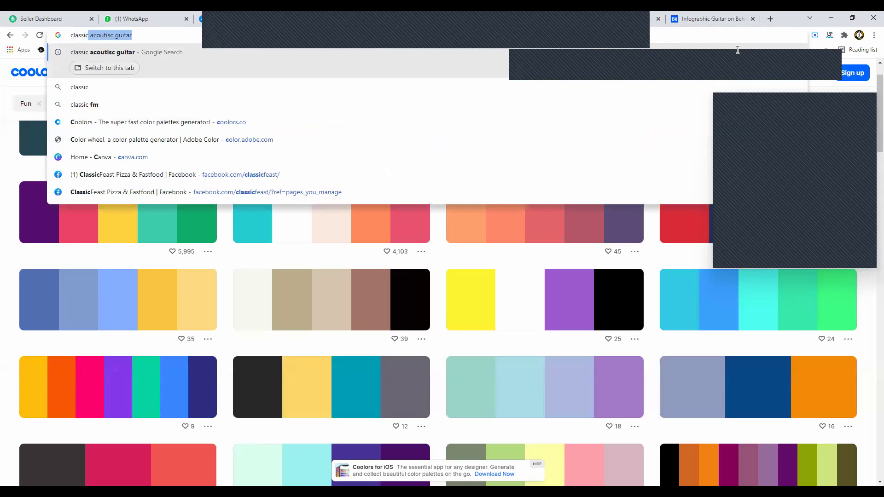
type(" guitar")
key("Return")
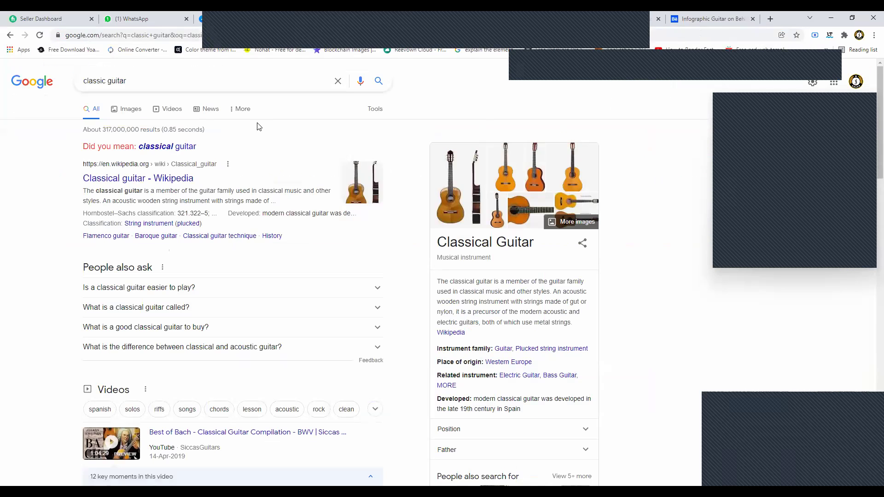
left_click_drag(259, 127, 259, 123)
left_click(136, 110)
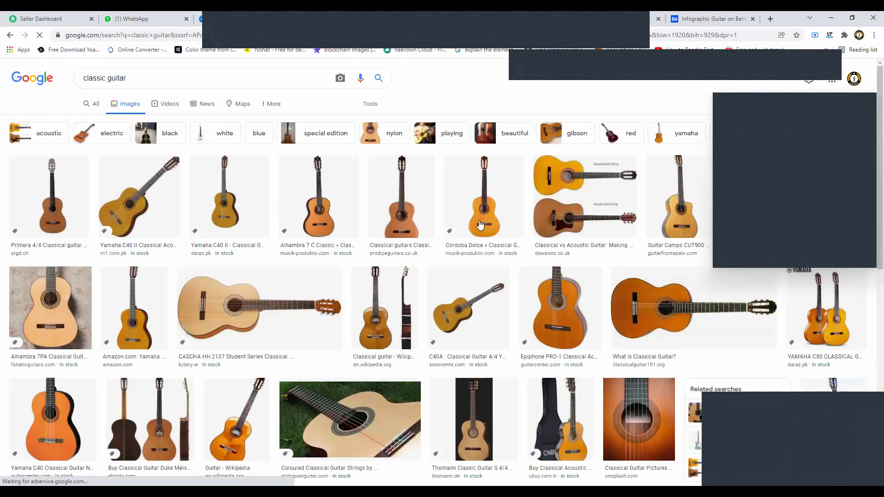
left_click(368, 105)
left_click(82, 120)
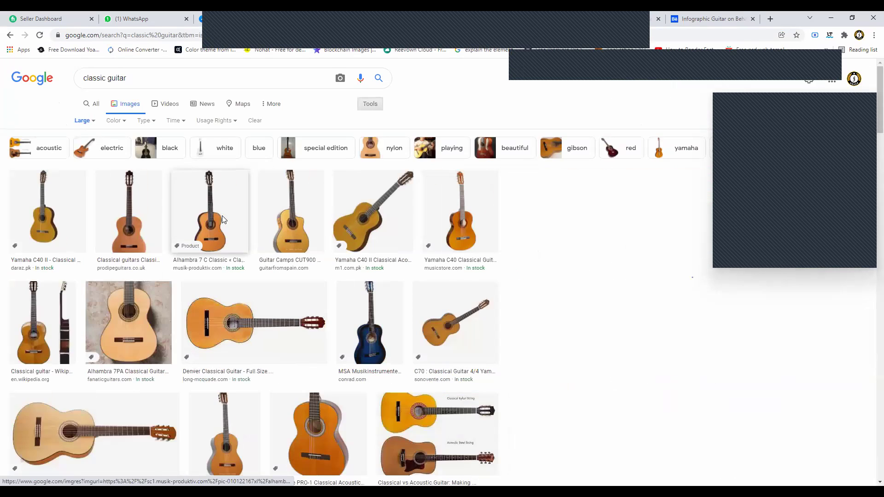
- Preview several guitars in the results and save the PNGkit Classic Guitar image to Downloads as a JPEG named images
left_click(222, 217)
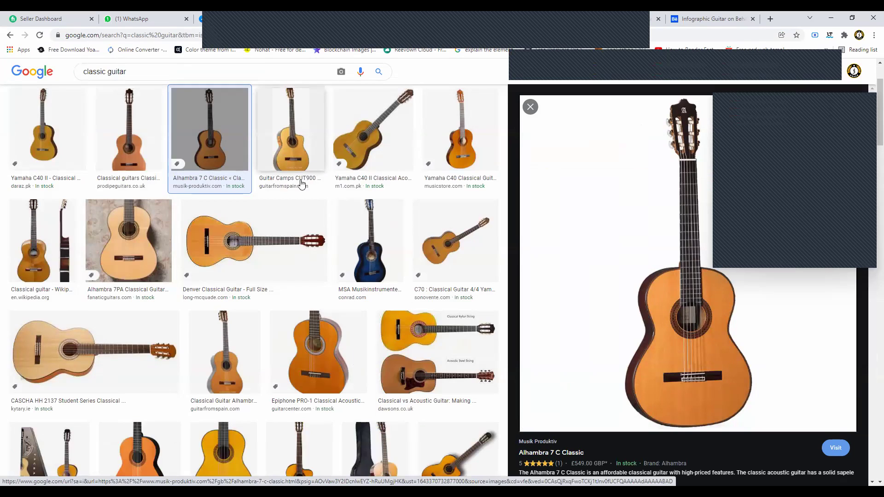
scroll(257, 339, "down", 2)
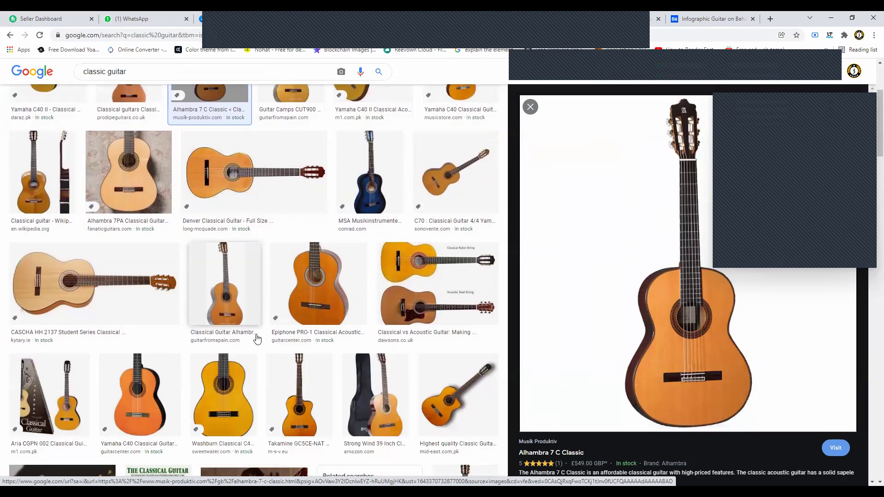
left_click(114, 274)
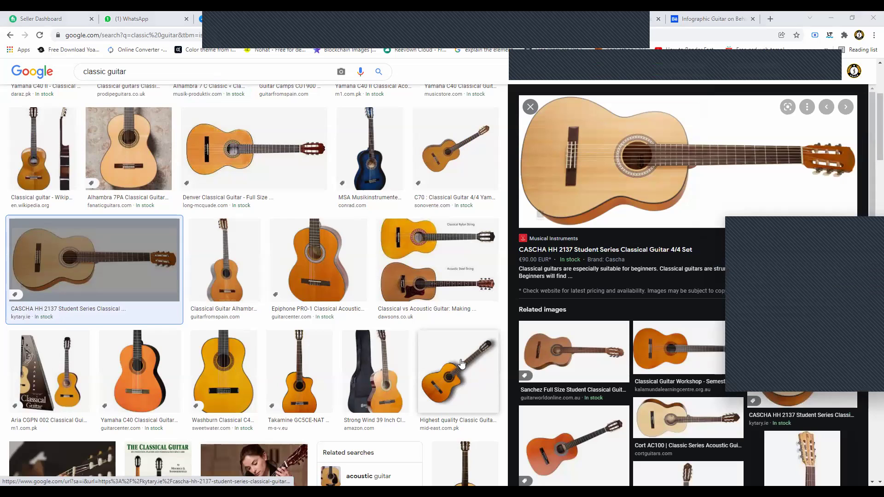
scroll(461, 362, "down", 1)
scroll(470, 316, "down", 2)
left_click(470, 316)
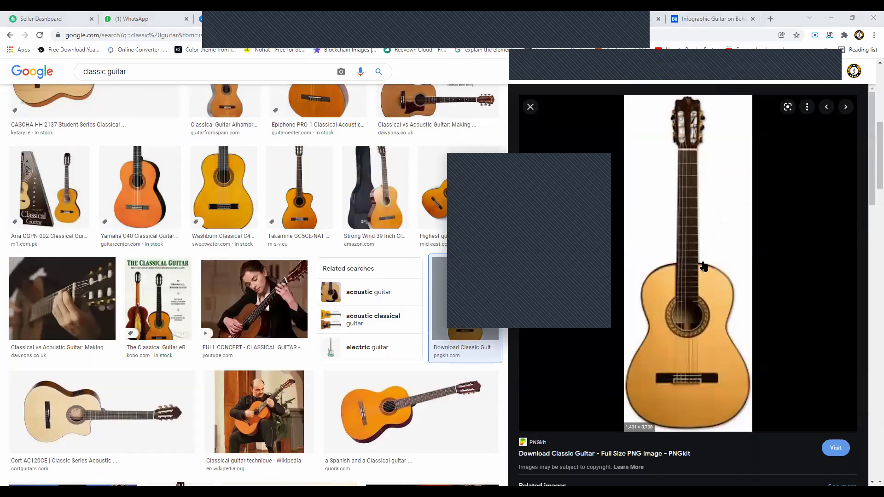
right_click(703, 320)
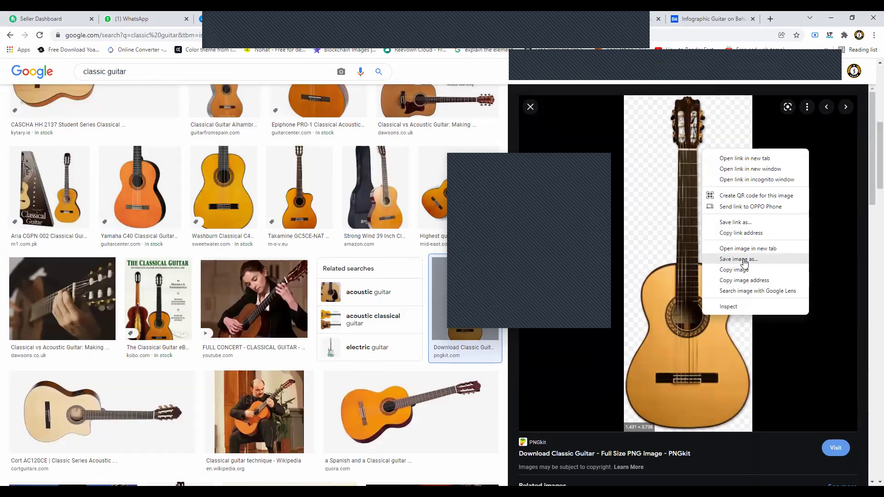
left_click(744, 261)
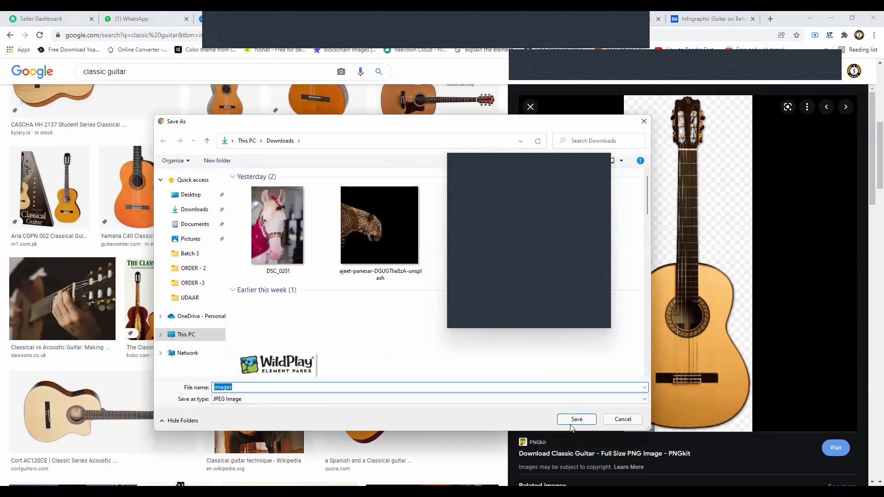
left_click(572, 419)
key("Return")
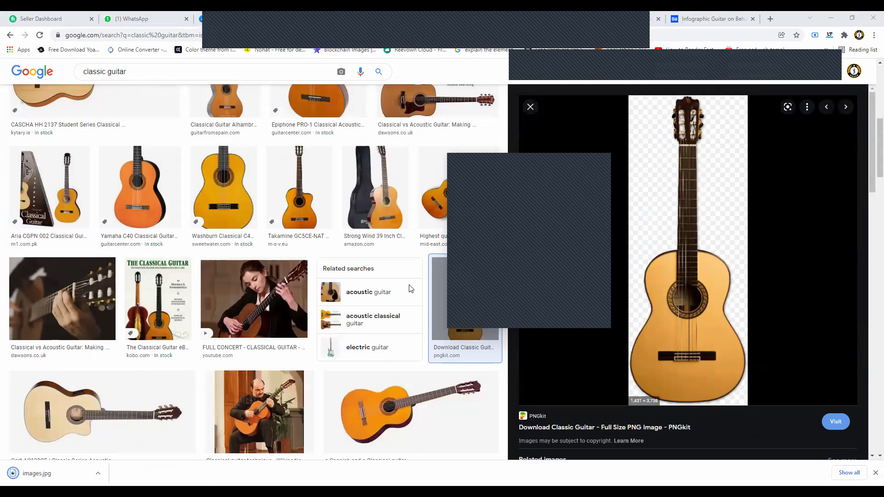
- Switch to Photoshop, open the images file from Downloads and check its pixel dimensions without resizing it
key("alt+Tab")
key("ctrl+o")
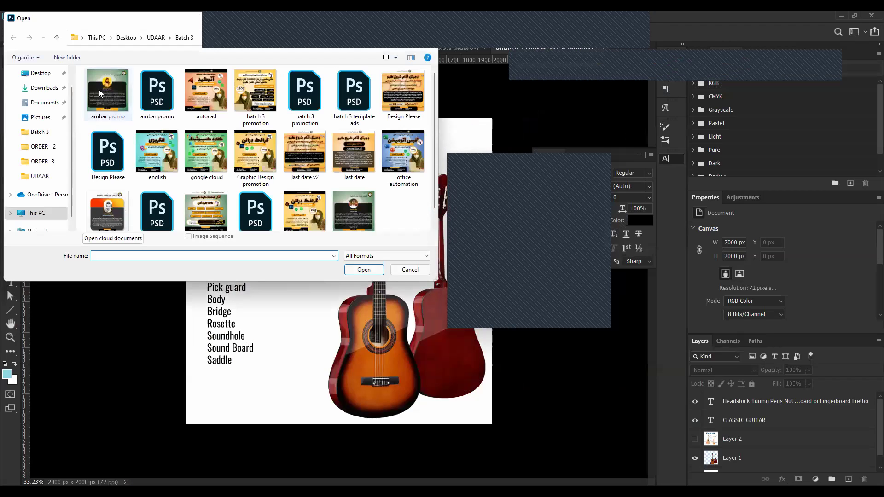
left_click(44, 87)
left_click(115, 106)
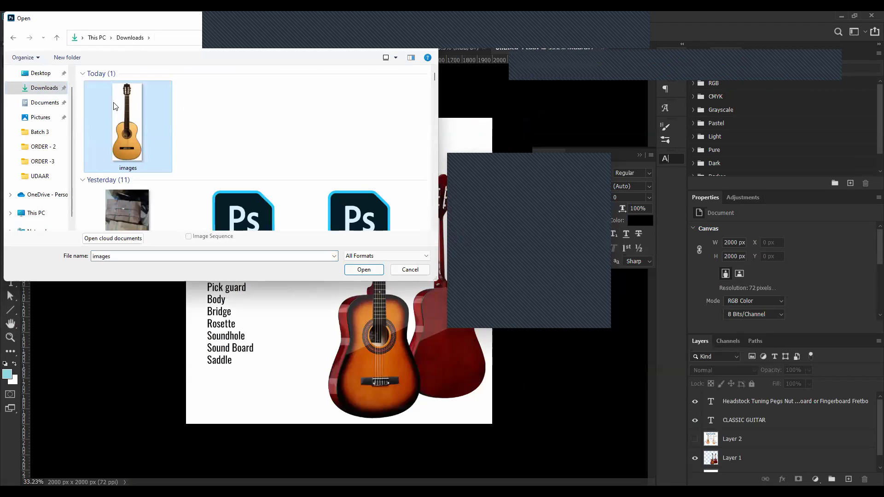
double_click(115, 107)
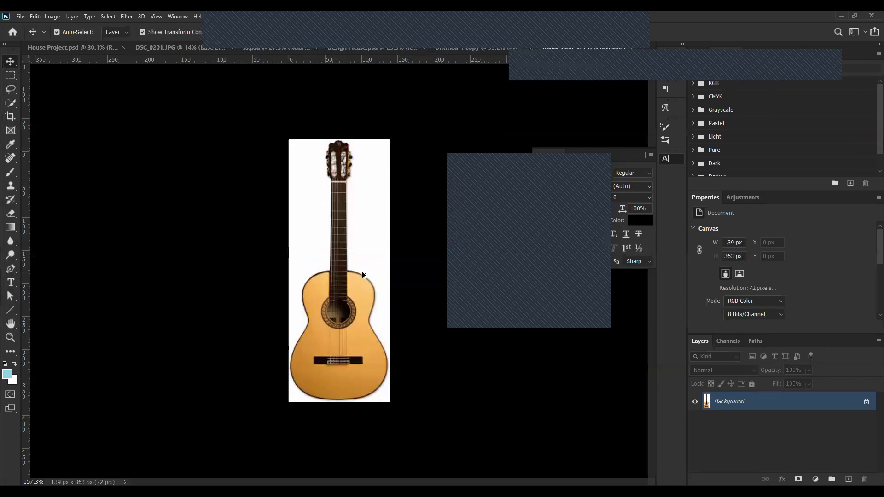
scroll(362, 275, "up", 1)
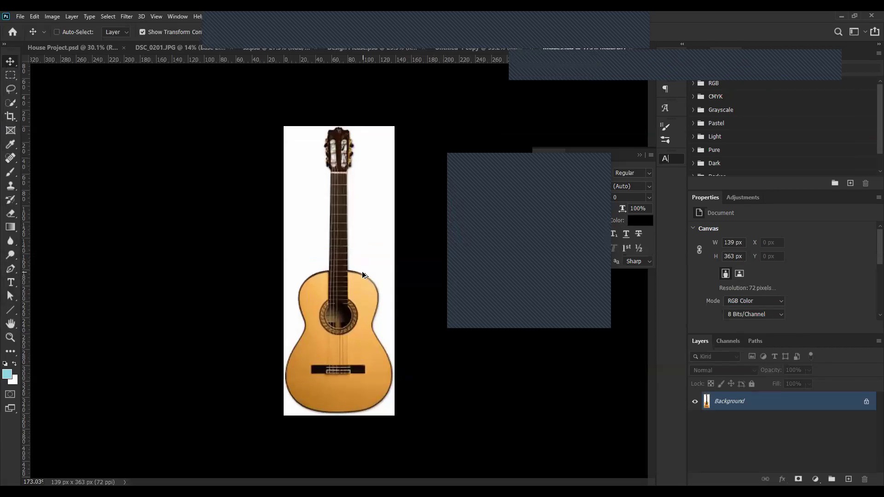
key("ctrl+alt+i")
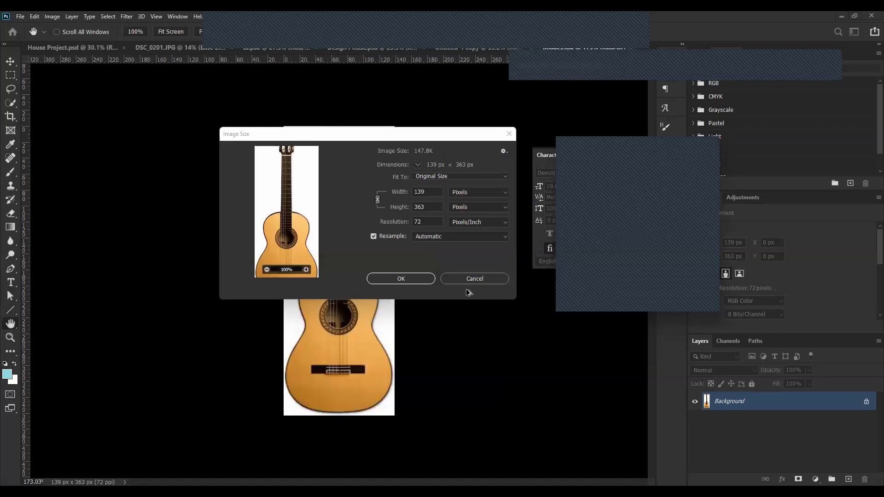
left_click(481, 278)
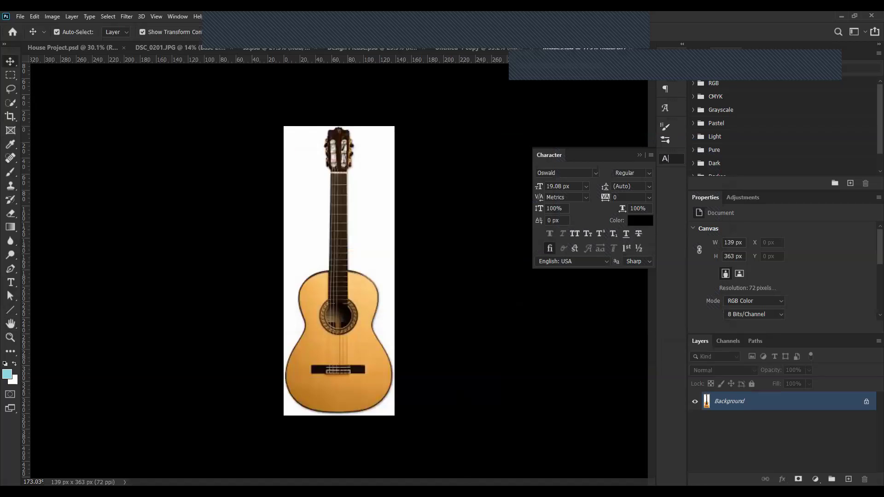
- Copy the Yamaha C40 Classical Guitar image from the browser's results and paste it into the infographic in place of the two old guitars
key("alt+Tab")
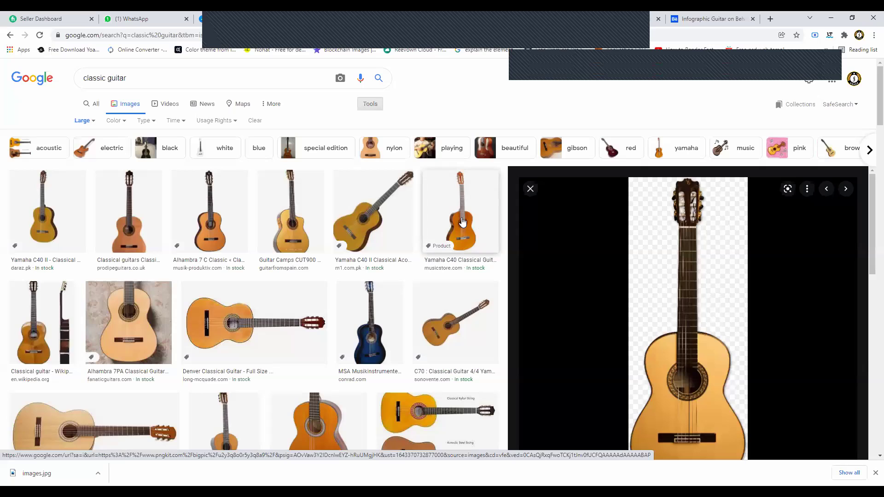
left_click(463, 223)
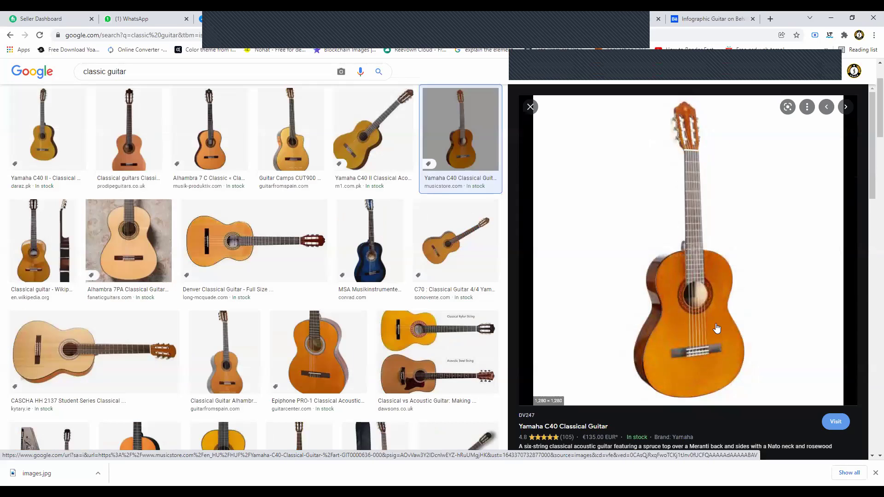
right_click(694, 278)
left_click(730, 397)
key("alt+Tab")
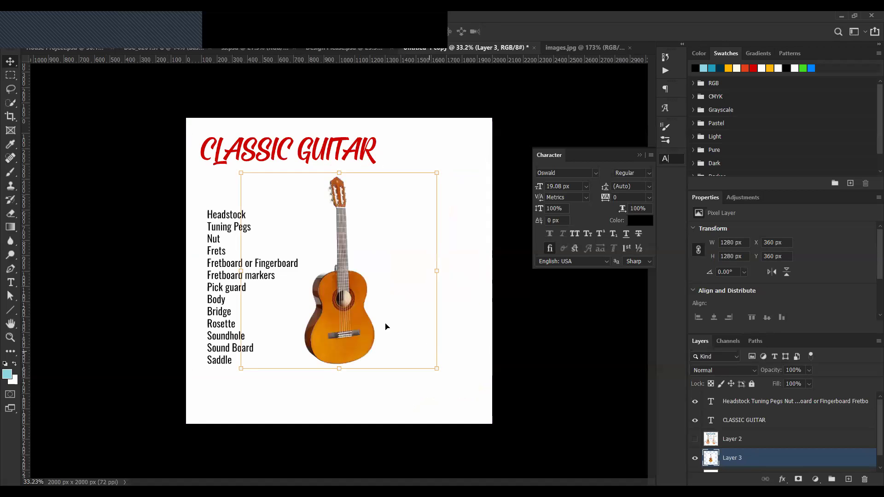
key("Return")
- Remove the pasted guitar's background and enlarge it beside the parts list to nearly the canvas's lower edge
left_click_drag(348, 322, 413, 362)
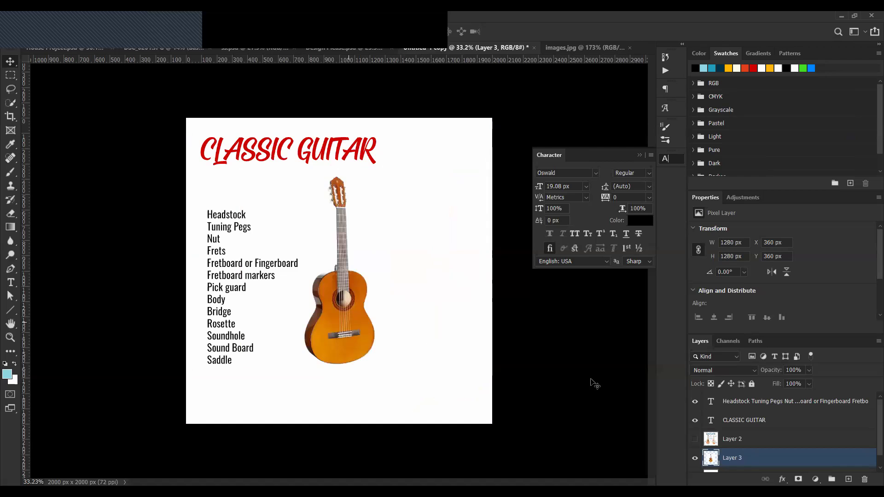
scroll(786, 300, "down", 4)
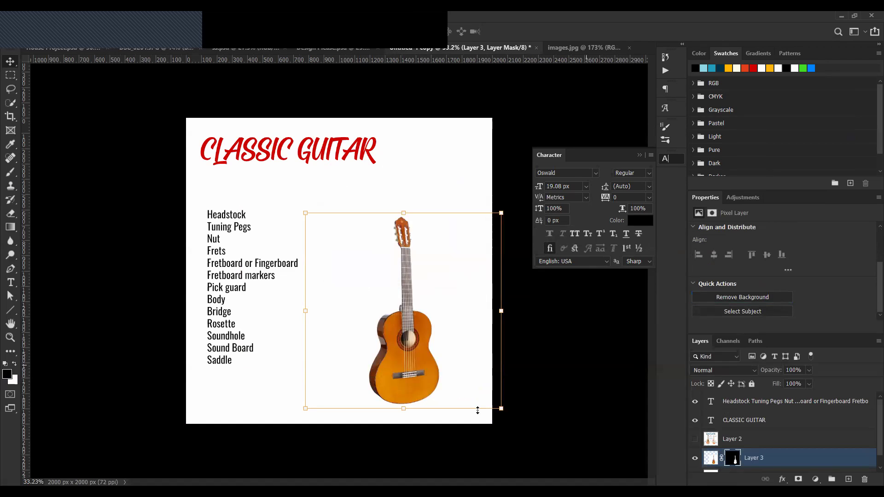
left_click(502, 409)
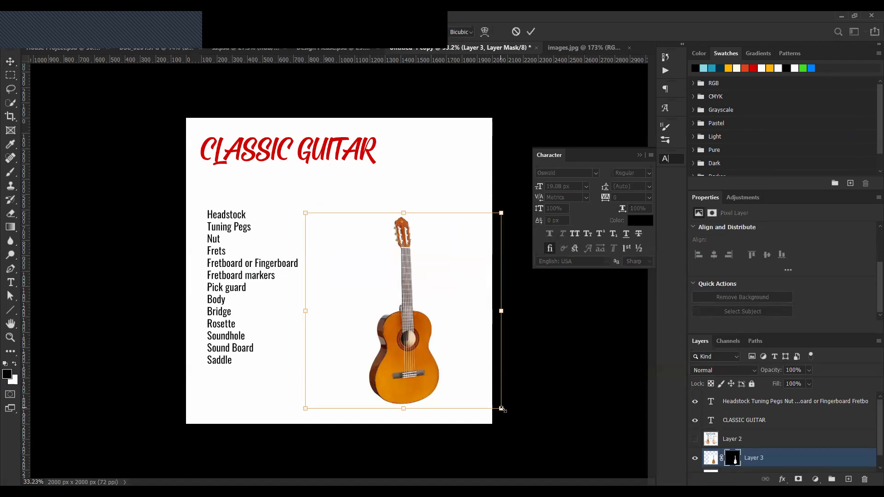
left_click_drag(502, 408, 559, 466)
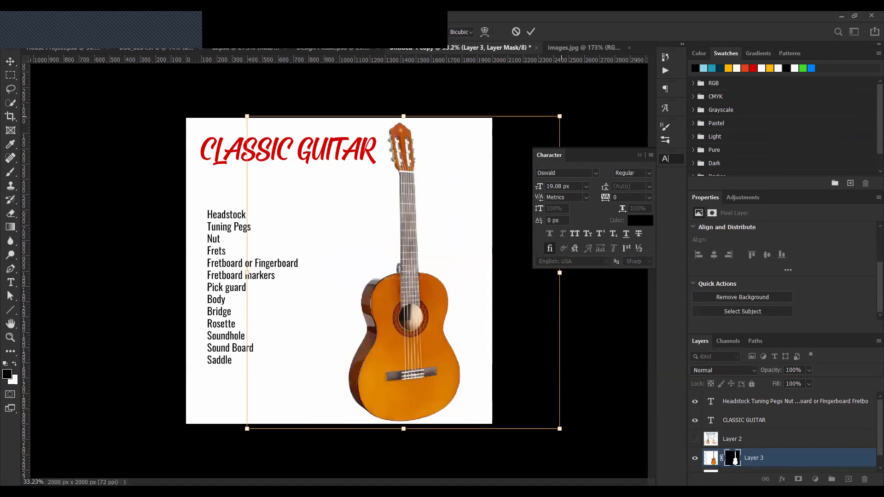
left_click_drag(560, 116, 516, 148)
left_click(530, 32)
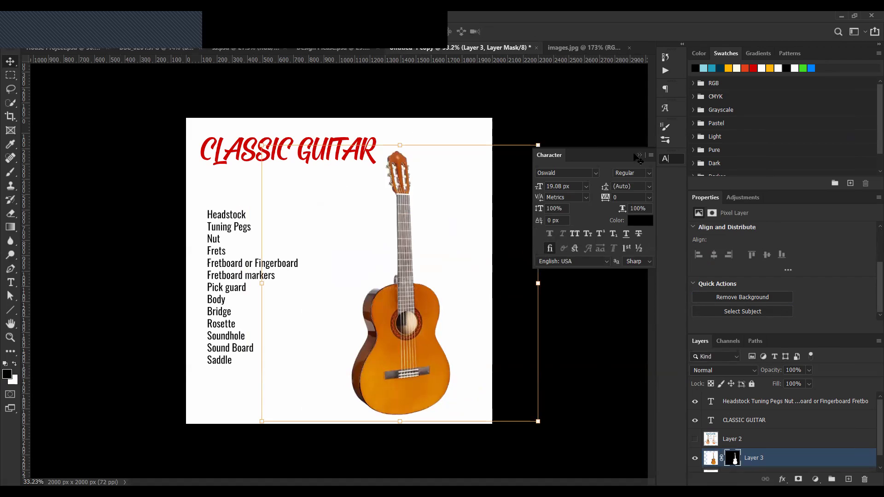
left_click(639, 155)
key("Return")
- Nudge the guitar slightly right and move the parts list about 127 px to the right
scroll(428, 289, "up", 2)
left_click(424, 393)
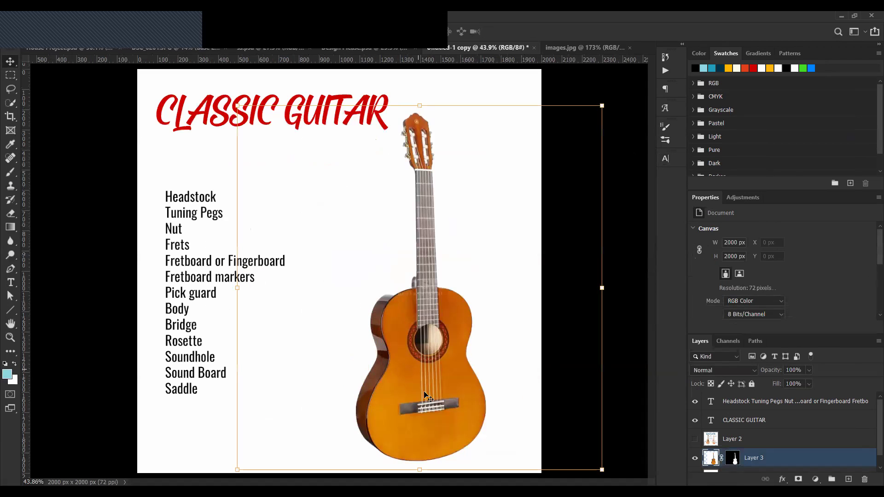
left_click_drag(428, 394, 432, 393)
left_click(179, 269)
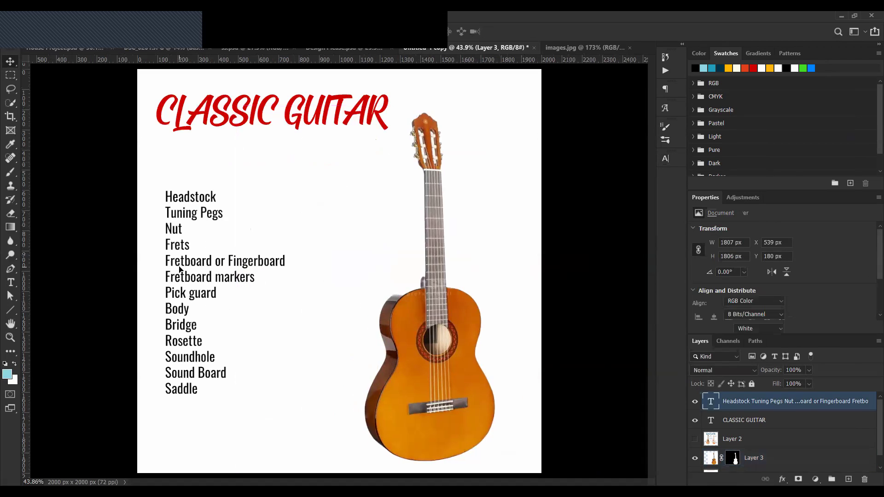
left_click_drag(198, 262, 198, 262)
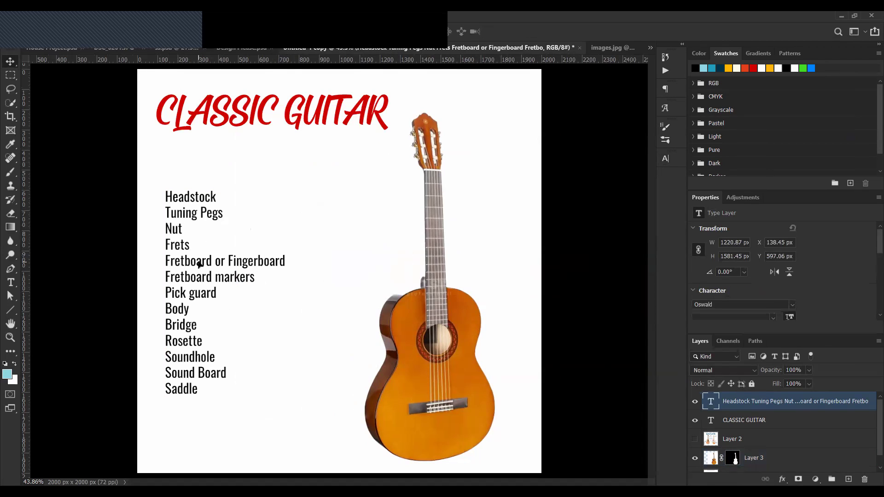
left_click_drag(199, 264, 225, 264)
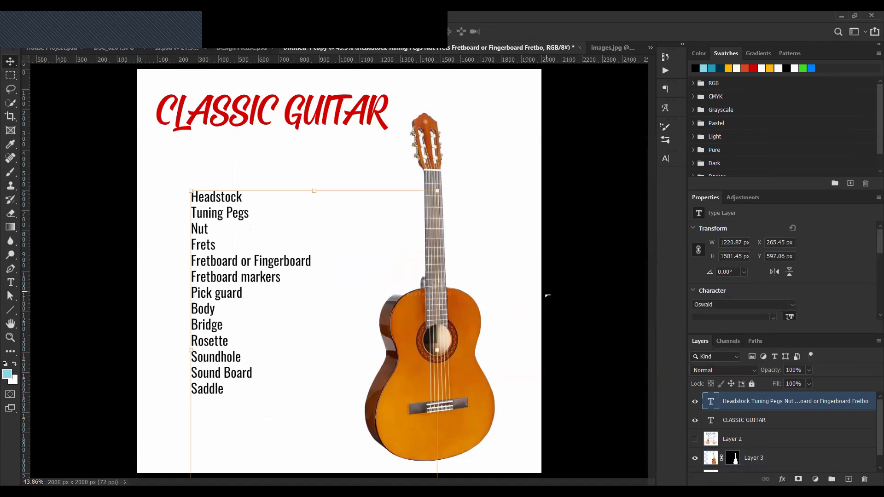
- Apply the guitar layer's mask permanently and delete the hidden Layer 2
left_click(746, 458)
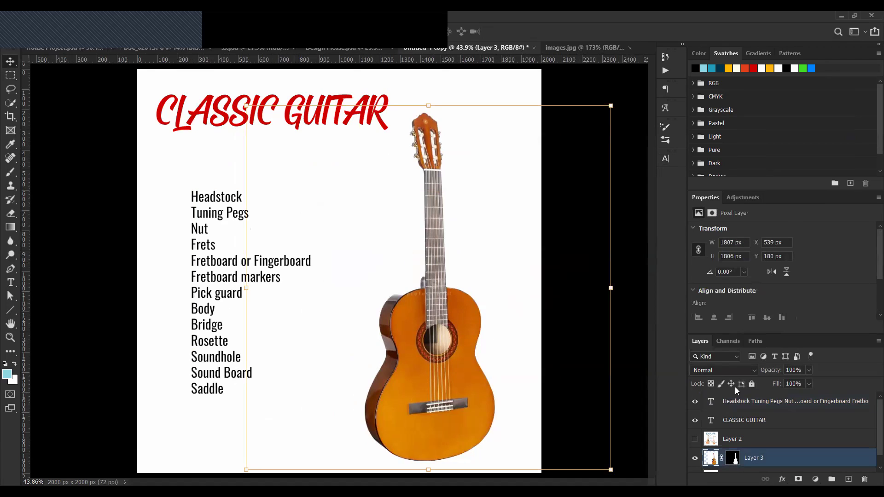
left_click(733, 458)
right_click(734, 461)
left_click(746, 400)
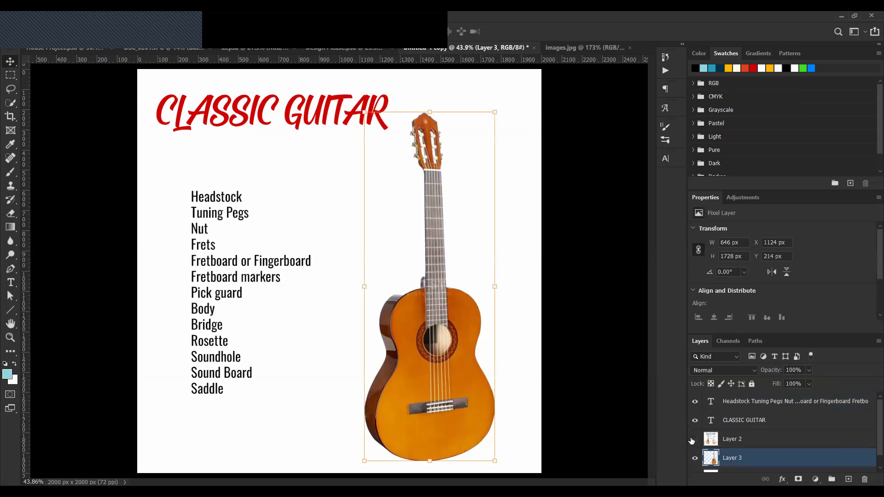
left_click(730, 441)
left_click(865, 480)
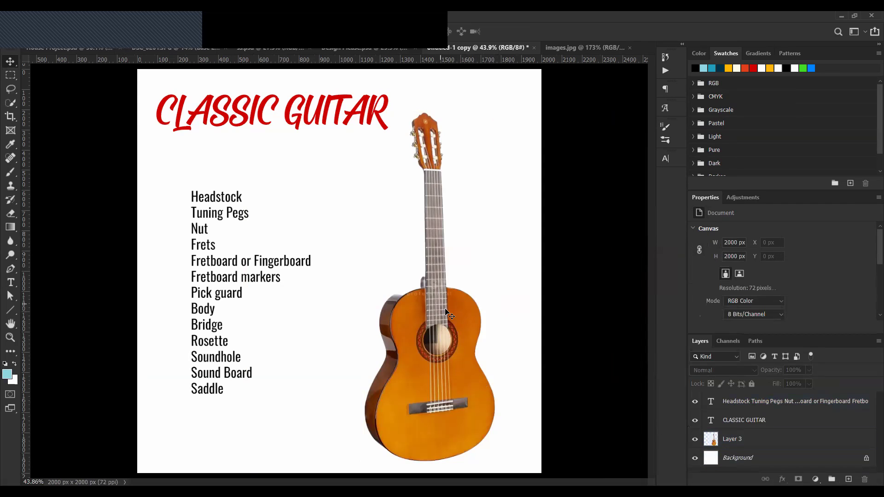
- Draw a thin horizontal rounded rectangle about 817 by 8 px above the parts list, ending at the guitar's neck
left_click(224, 240)
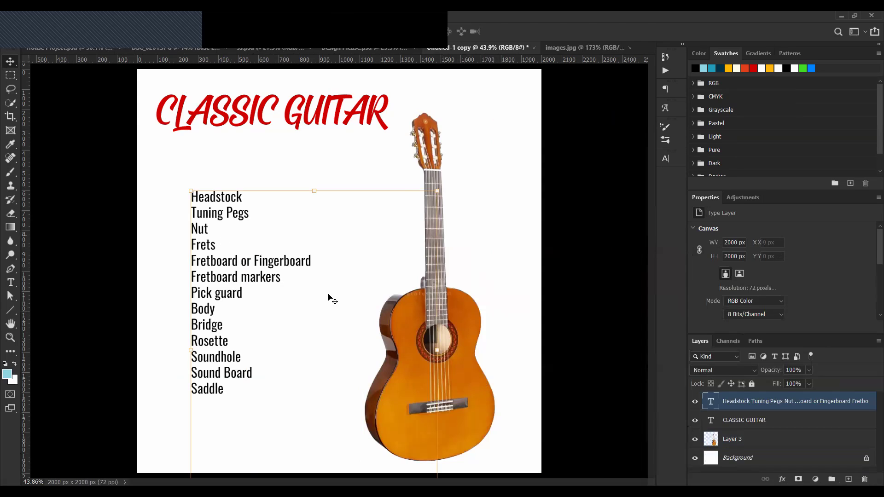
left_click(11, 310)
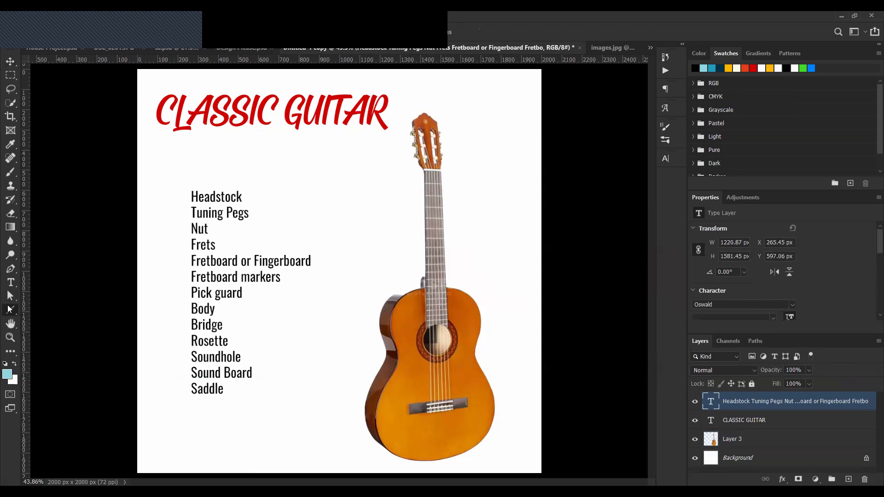
right_click(10, 310)
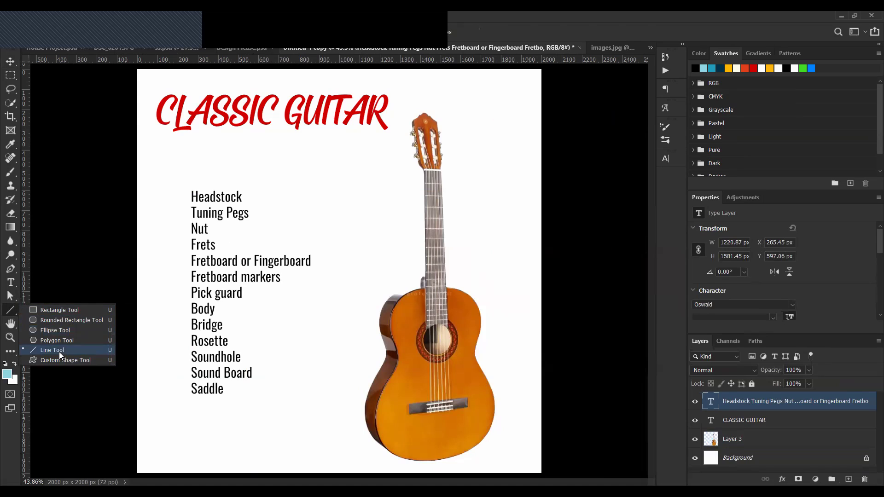
left_click(78, 325)
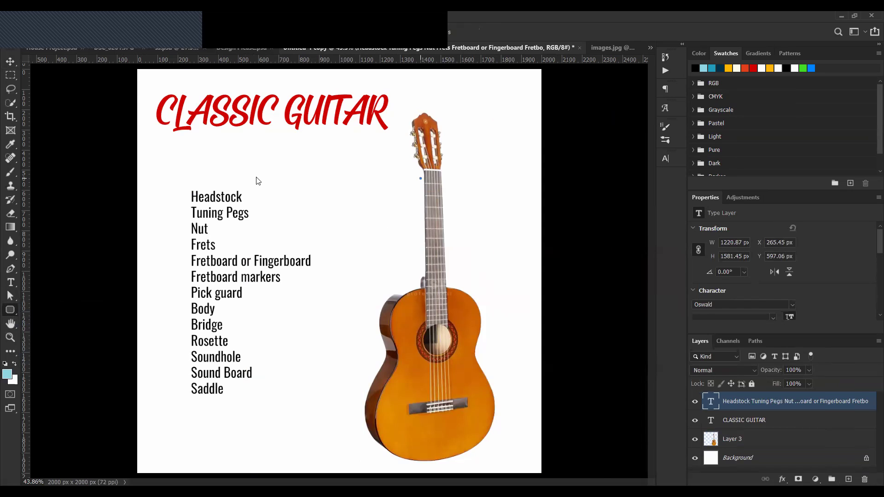
left_click_drag(257, 181, 256, 180)
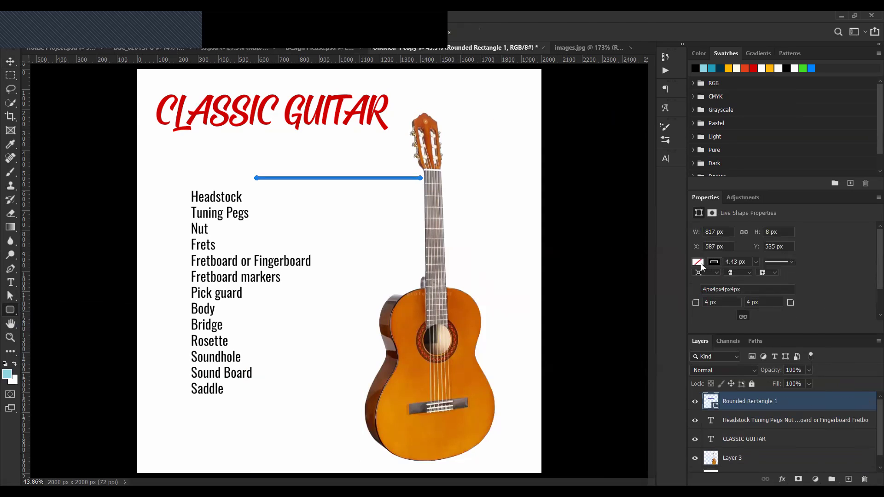
- Fill the thin rounded rectangle with black and remove its stroke
left_click(698, 263)
left_click(700, 314)
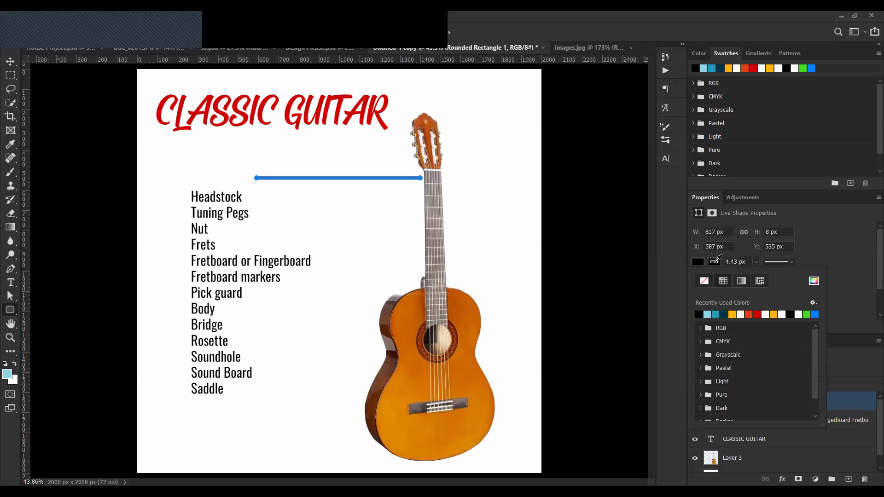
left_click(704, 281)
left_click(16, 60)
left_click(568, 221)
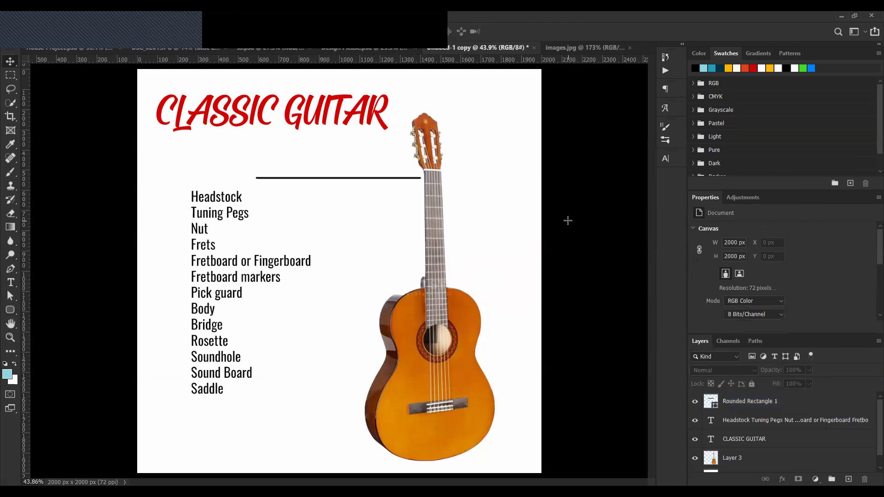
- Draw a thin rectangle about 809 by 8 px just below the first bar, filled black without a stroke
left_click(9, 311)
right_click(9, 311)
left_click(65, 312)
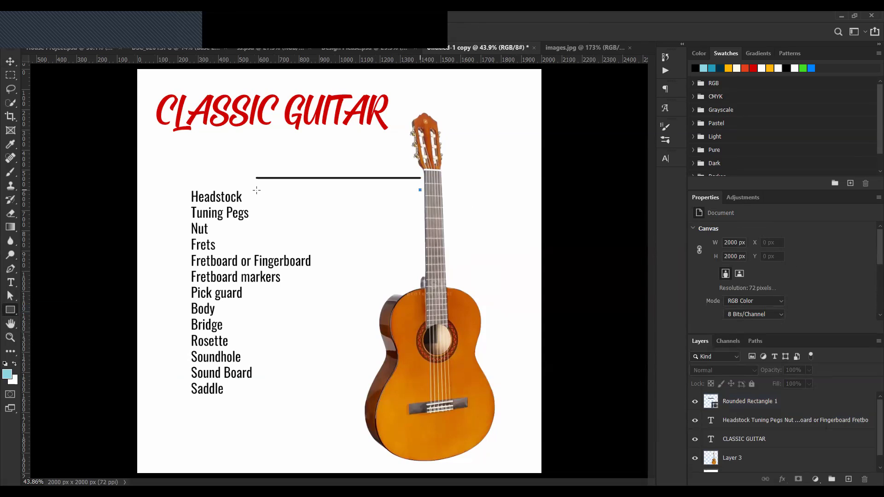
left_click_drag(420, 190, 256, 190)
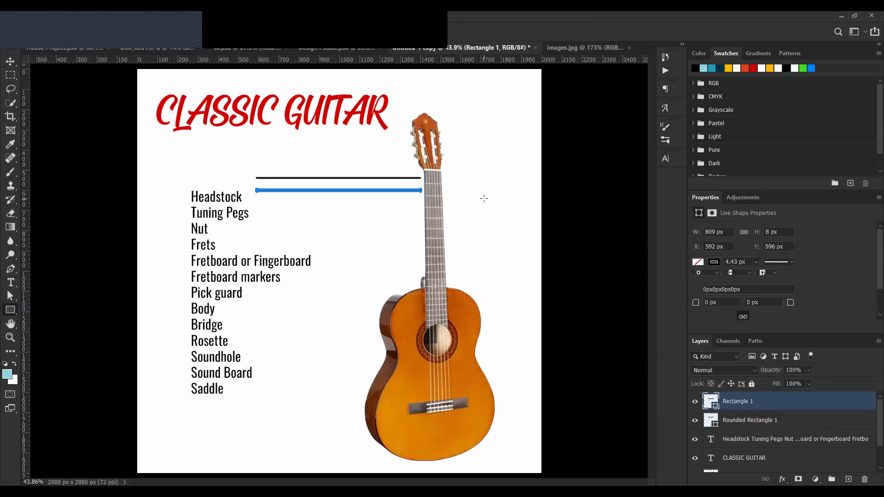
left_click(713, 263)
left_click(703, 280)
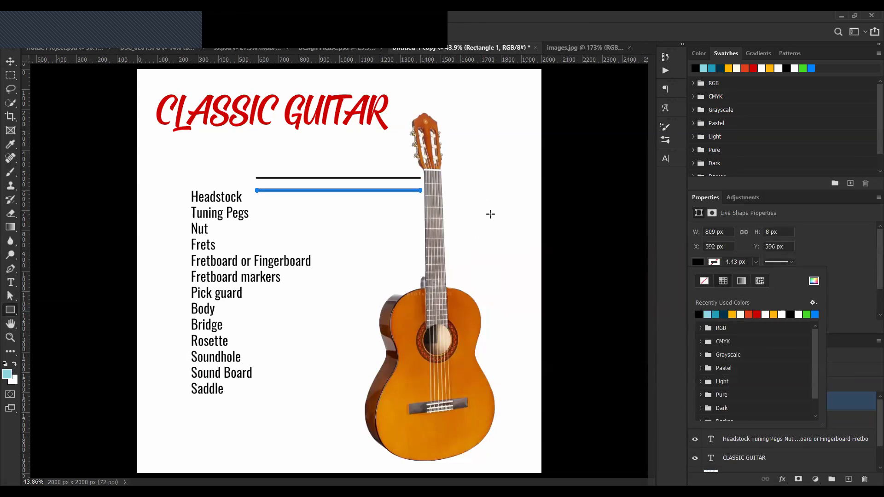
key("v")
left_click(491, 214)
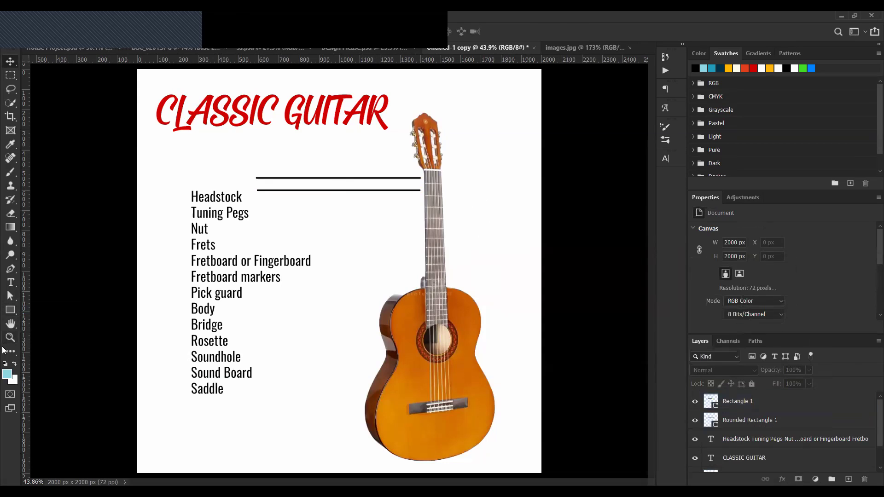
- Draw a horizontal line about 783 px long with the Line tool from the Tuning Pegs label to the guitar's neck
right_click(10, 309)
left_click(43, 351)
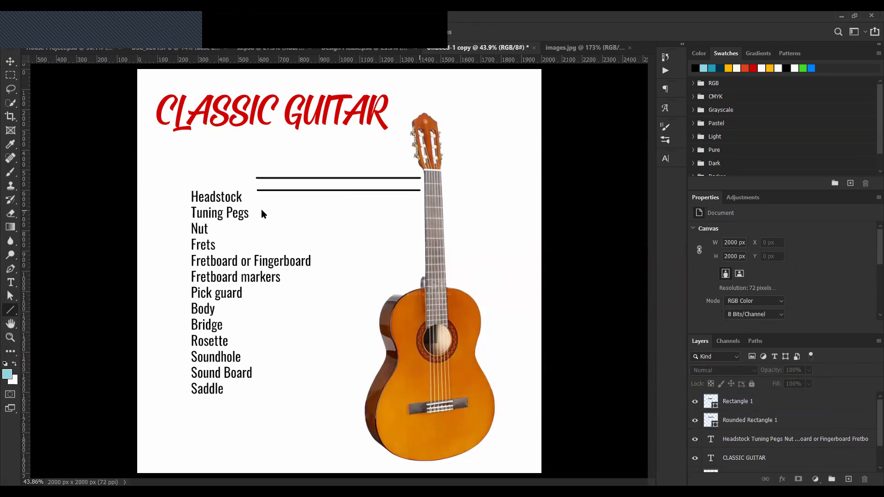
left_click_drag(261, 210, 420, 211)
key("v")
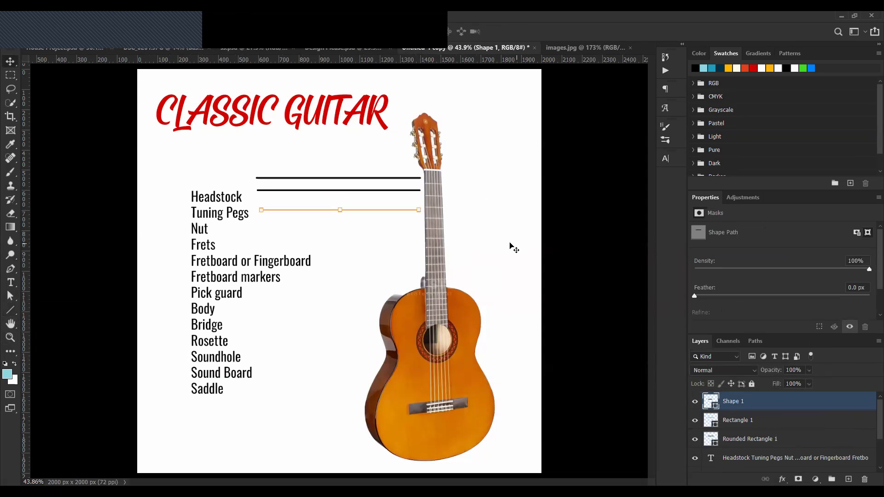
left_click(511, 243)
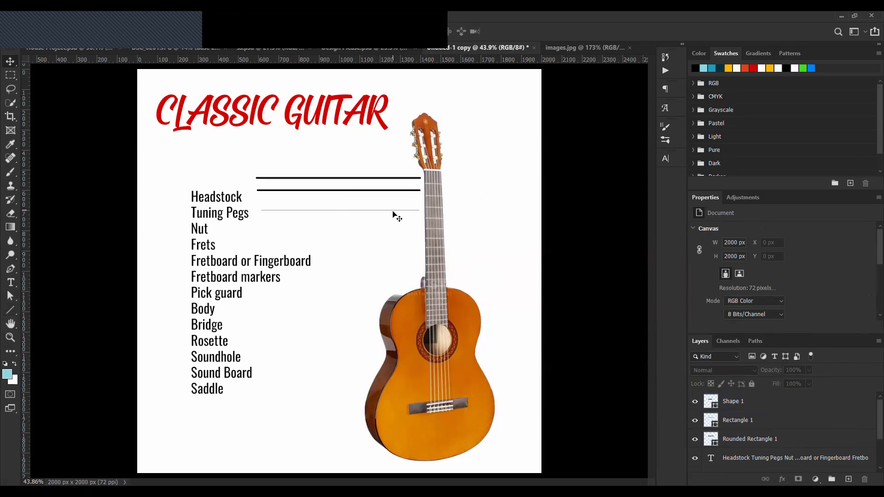
- Lock the guitar layer and the parts list text layer
left_click_drag(393, 212, 604, 338)
left_click(605, 340)
left_click(412, 390)
left_click(752, 384)
left_click(235, 295)
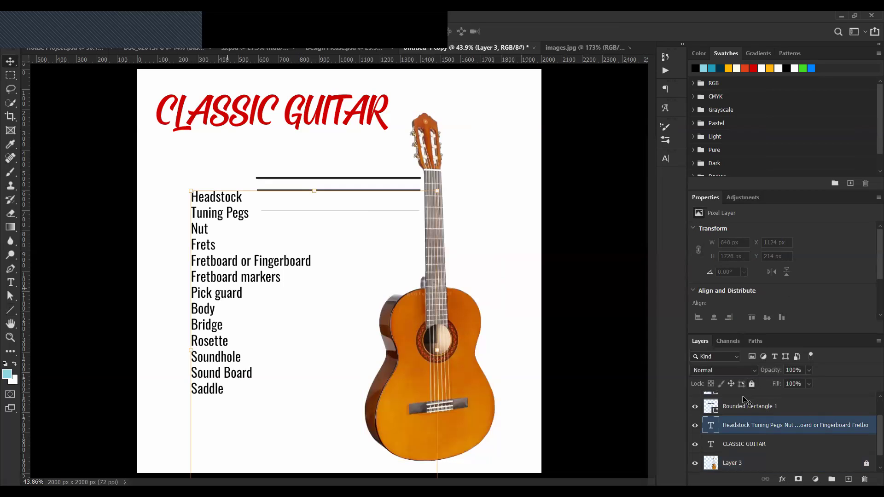
left_click(753, 386)
left_click(327, 224)
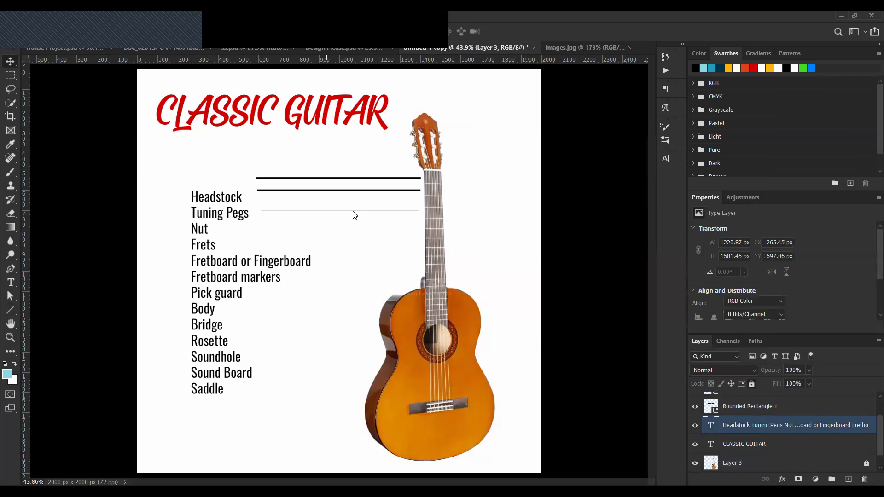
- Give the thin line beside Tuning Pegs a dotted stroke with round corners
left_click(354, 211)
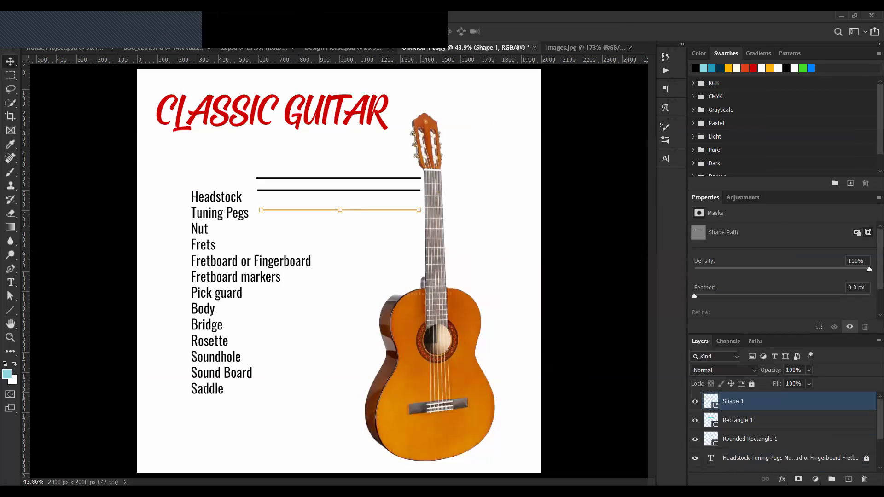
left_click(10, 310)
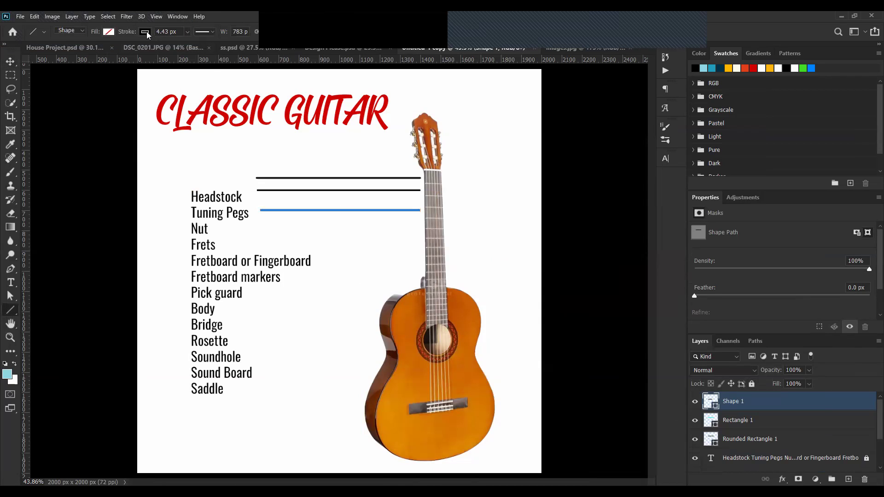
left_click(146, 31)
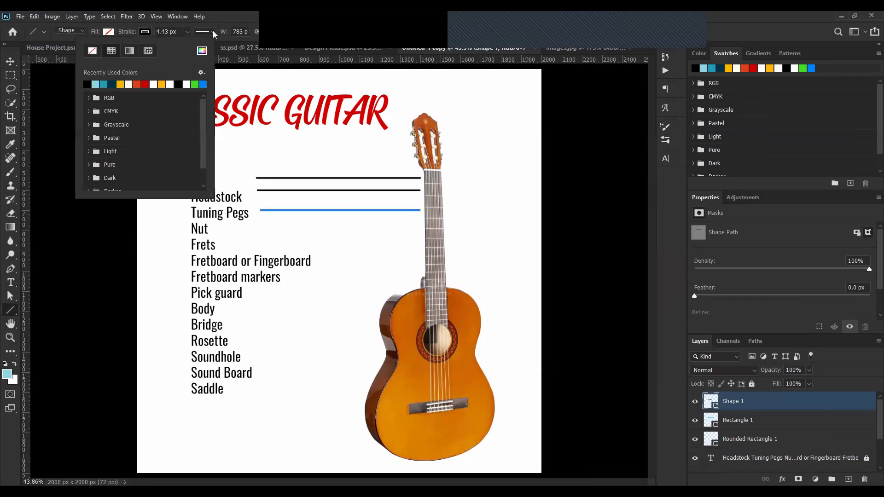
left_click(211, 31)
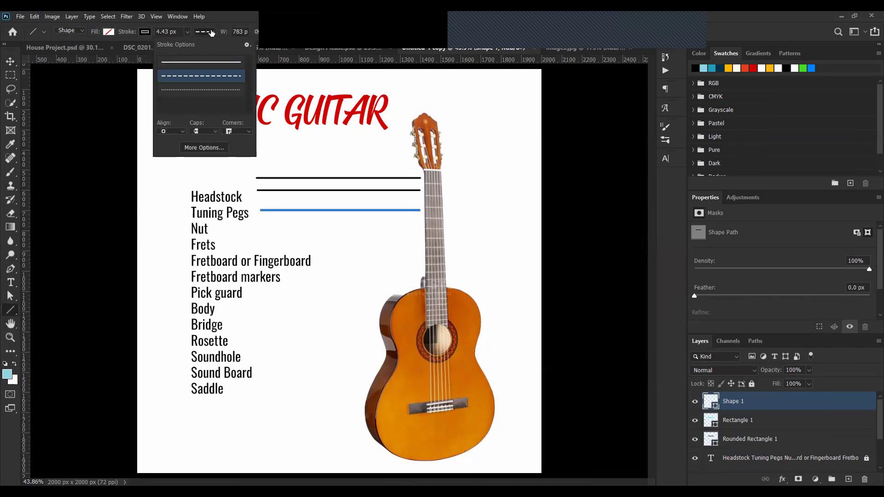
left_click(201, 89)
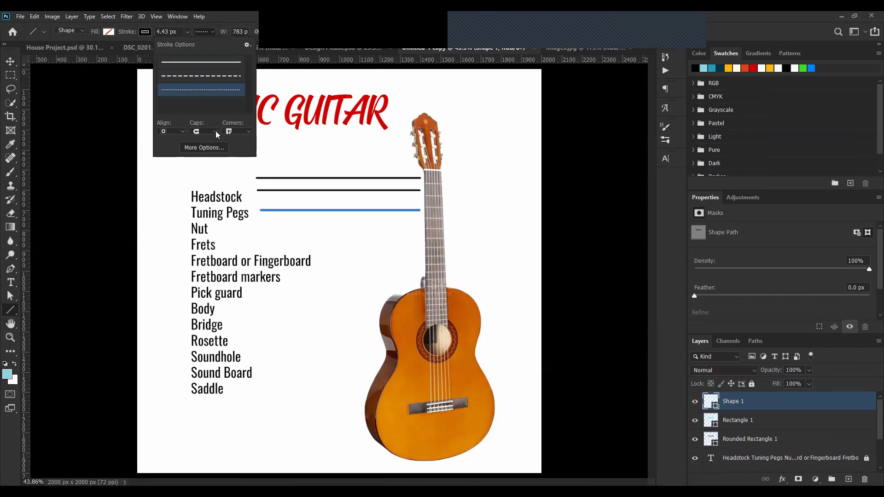
left_click(202, 131)
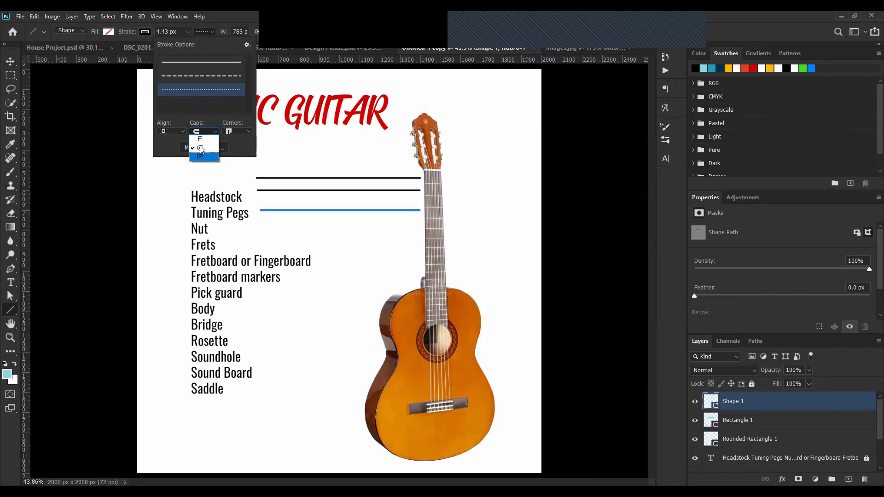
left_click(239, 132)
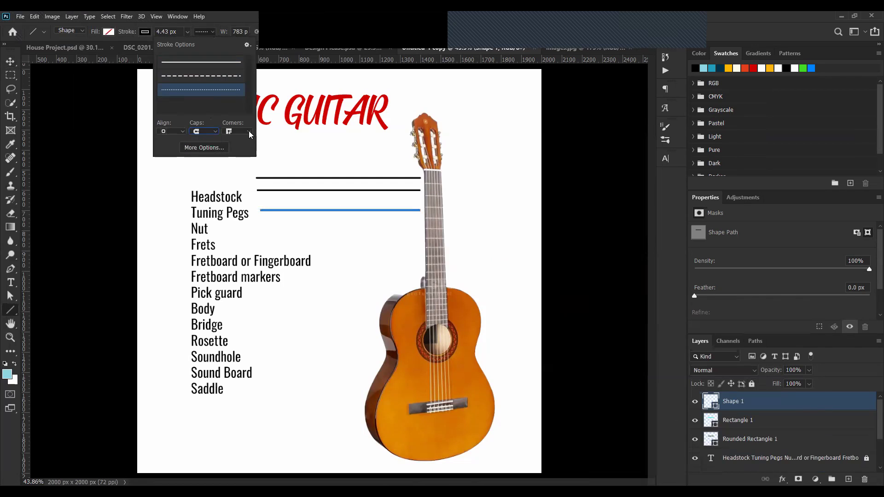
left_click(249, 131)
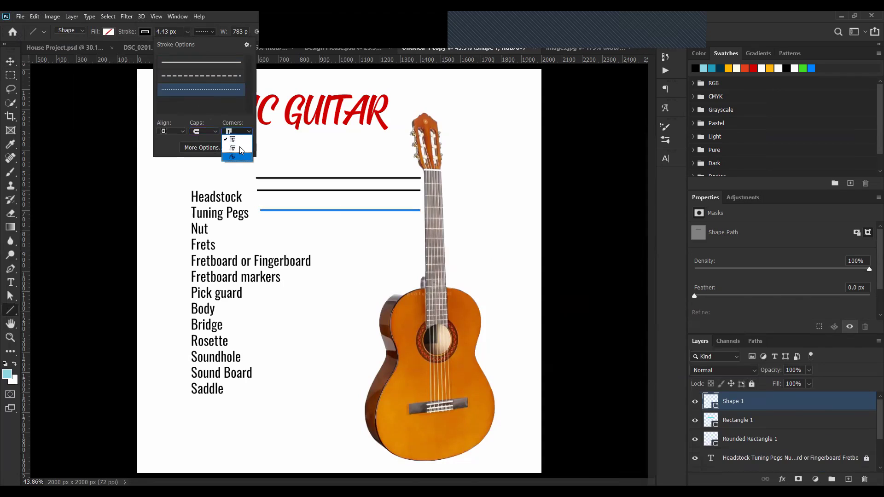
left_click(236, 148)
left_click(165, 132)
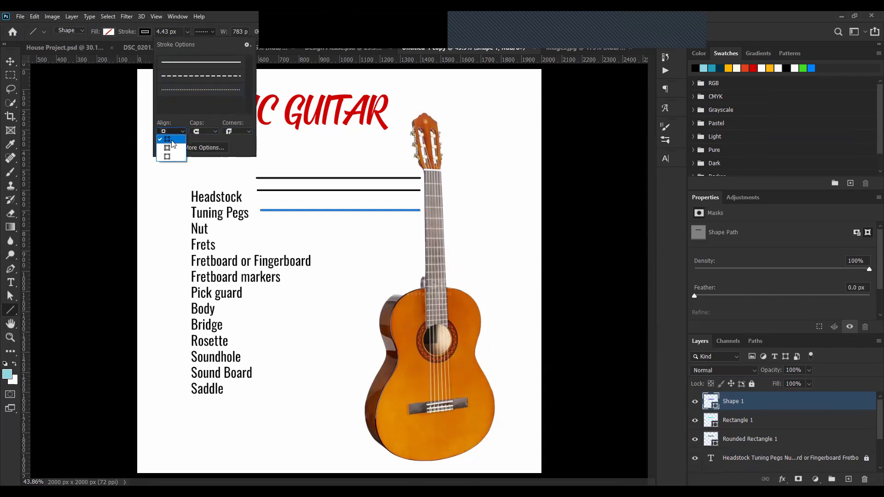
left_click(182, 132)
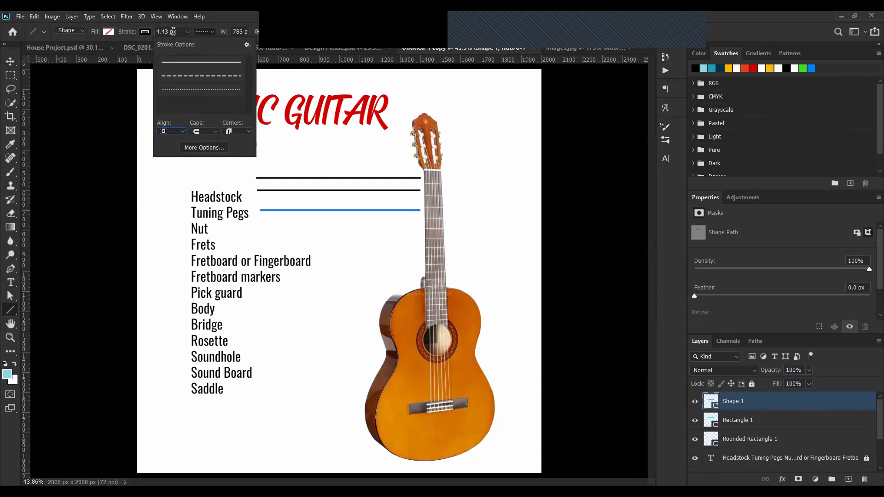
- Set the dotted stroke width to 11.48 px and draw another horizontal line beneath it, level with the Nut label
left_click(188, 32)
left_click_drag(187, 42, 192, 43)
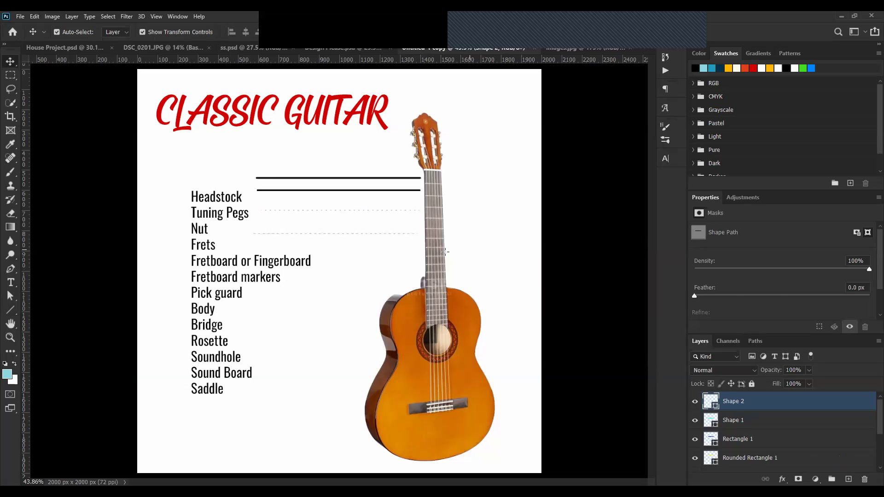
left_click(455, 248)
scroll(378, 243, "up", 3)
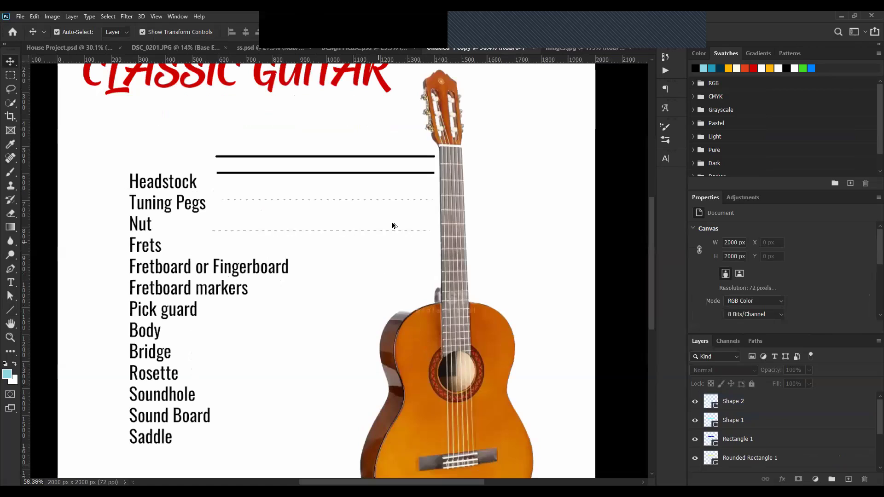
- Draw a solid line about 315 px long with a 23.66 px stroke beside Fretboard or Fingerboard, and another below it on a new layer
left_click(10, 309)
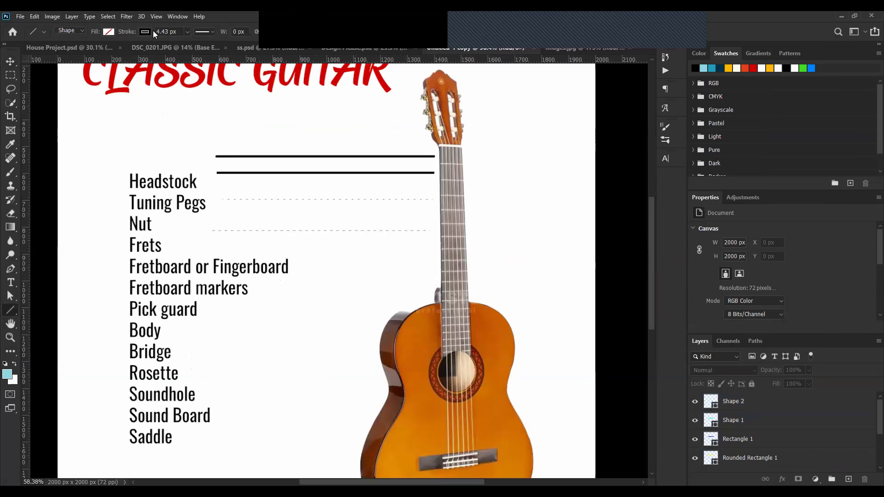
left_click(187, 32)
left_click_drag(185, 44, 200, 44)
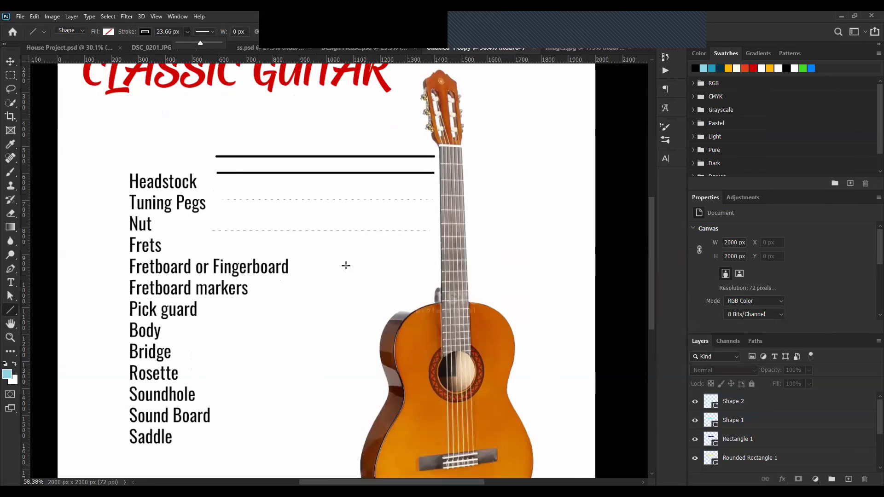
left_click_drag(346, 266, 431, 265)
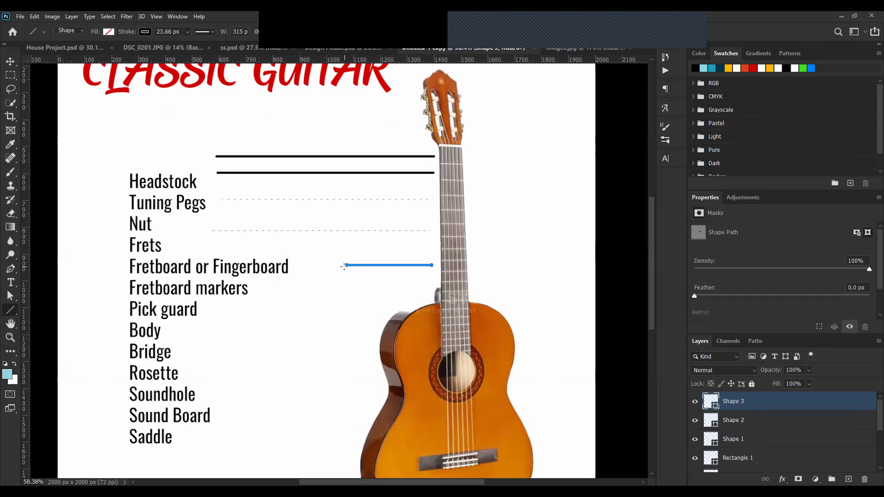
left_click(849, 480)
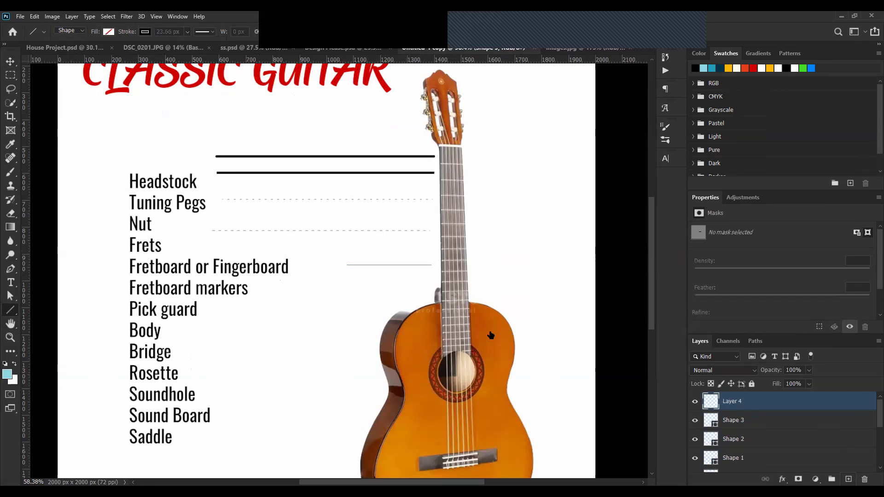
left_click_drag(426, 278, 299, 309)
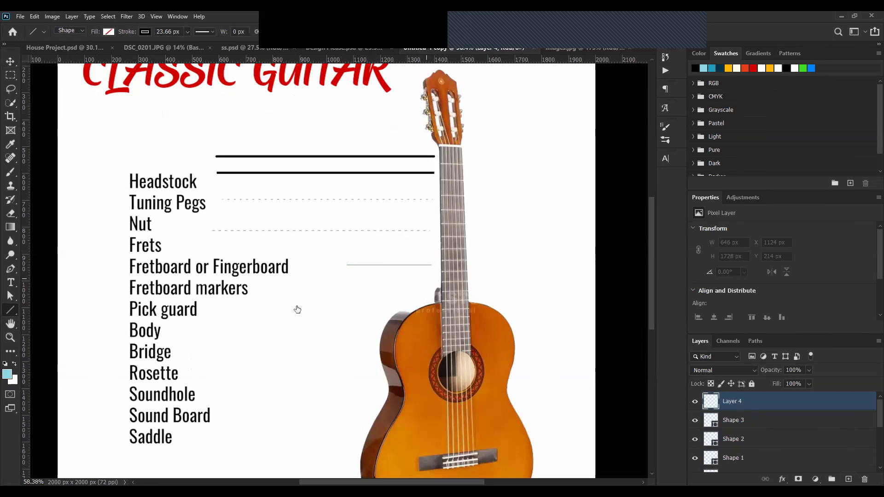
key("c")
left_click(335, 326)
left_click(636, 142)
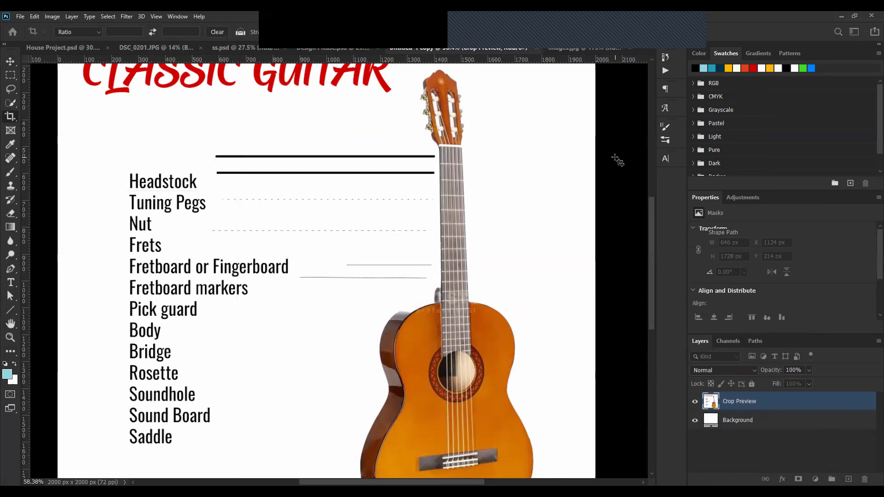
key("Escape")
left_click(367, 271)
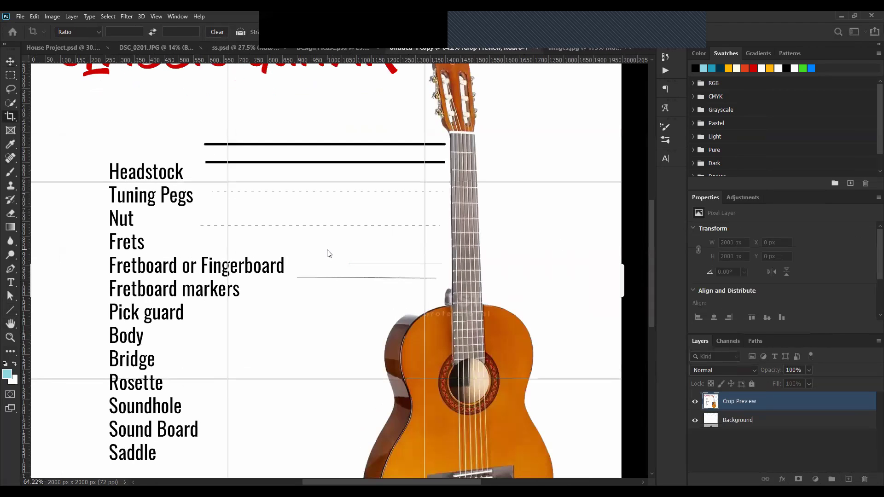
- Leave the crop preview, hide the four thin line layers Shape 1 to Shape 4, and delete them together
key("Escape")
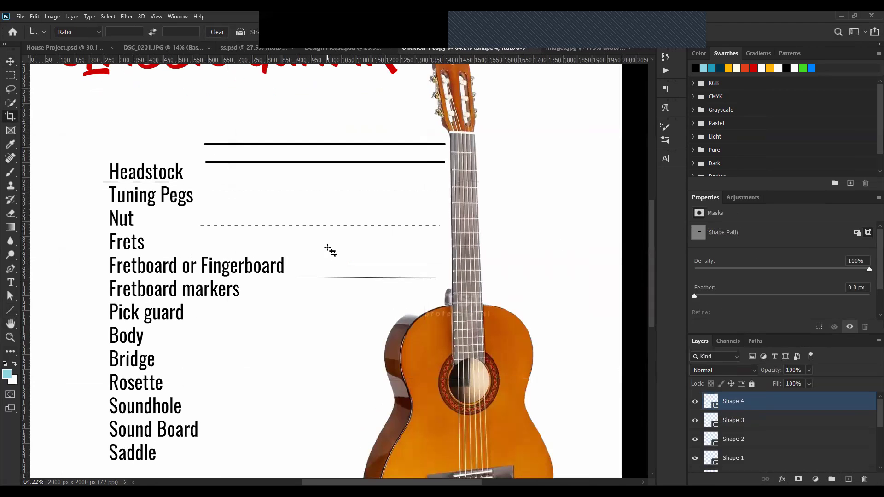
key("v")
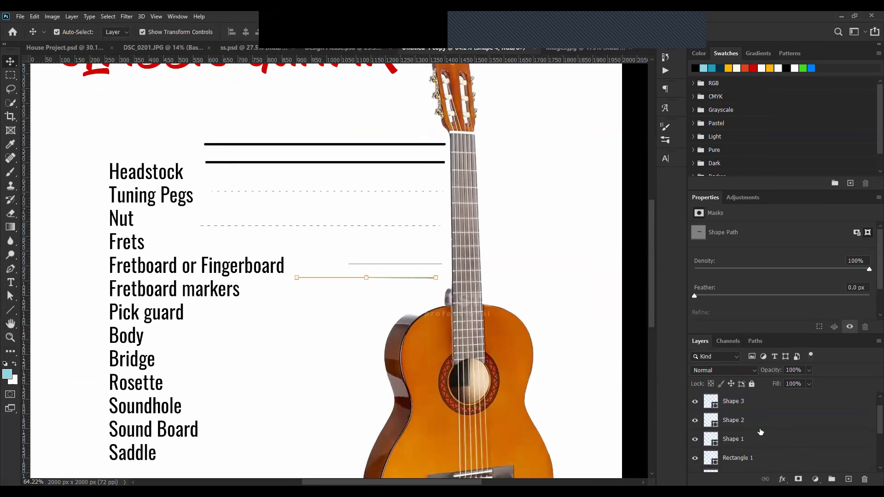
left_click(695, 401)
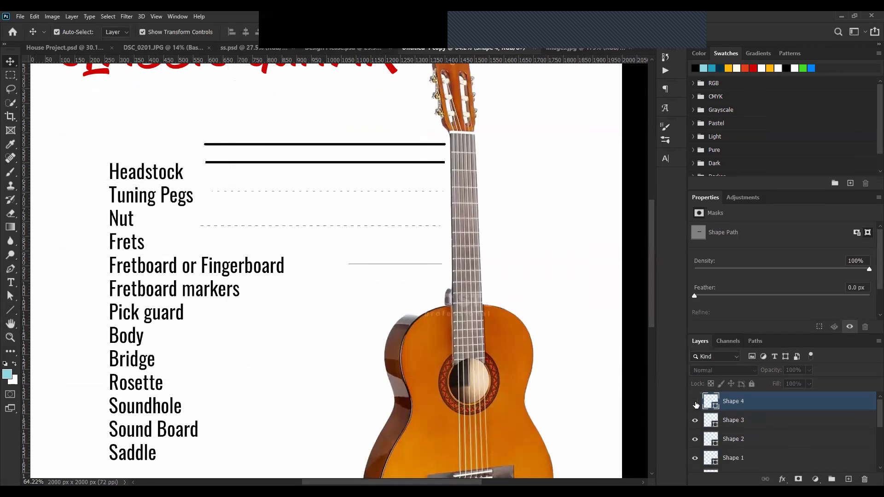
left_click(696, 420)
left_click(696, 439)
left_click(695, 457)
left_click(754, 458)
left_click(769, 406, "shift")
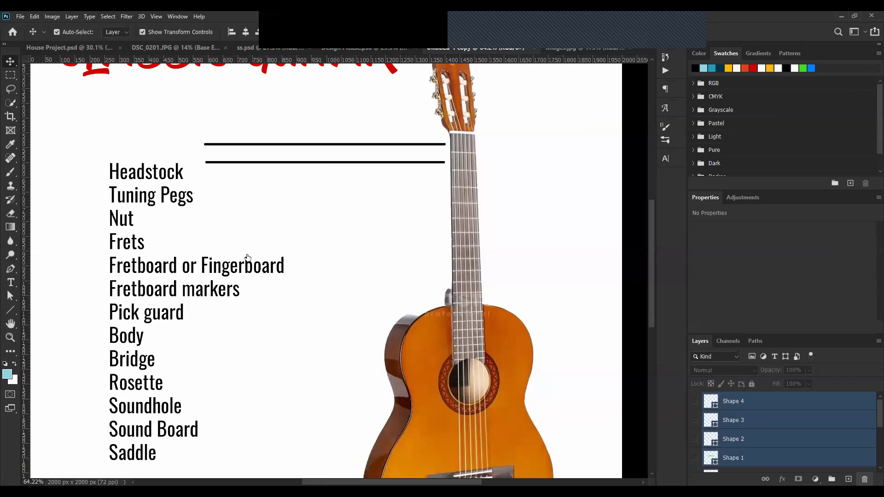
left_click(866, 481)
- Remove the lower thick line's fill and give it a black 25 px stroke with the Line tool
left_click(10, 309)
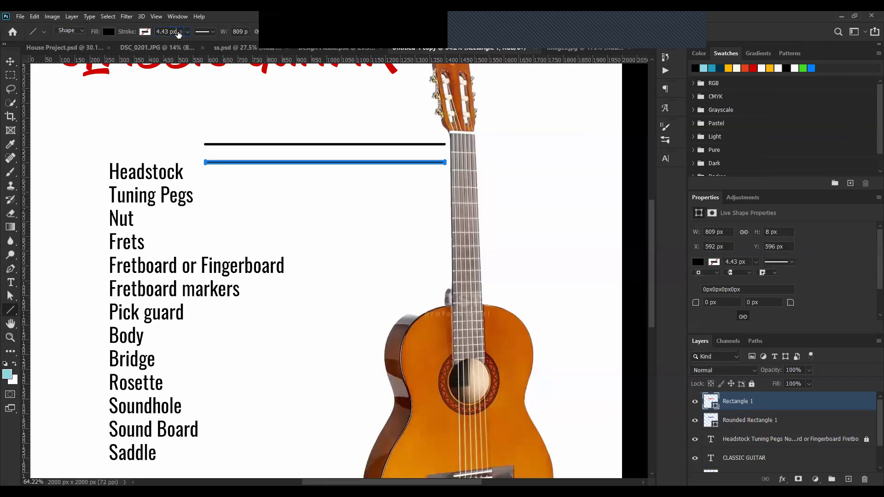
left_click(114, 31)
left_click(55, 50)
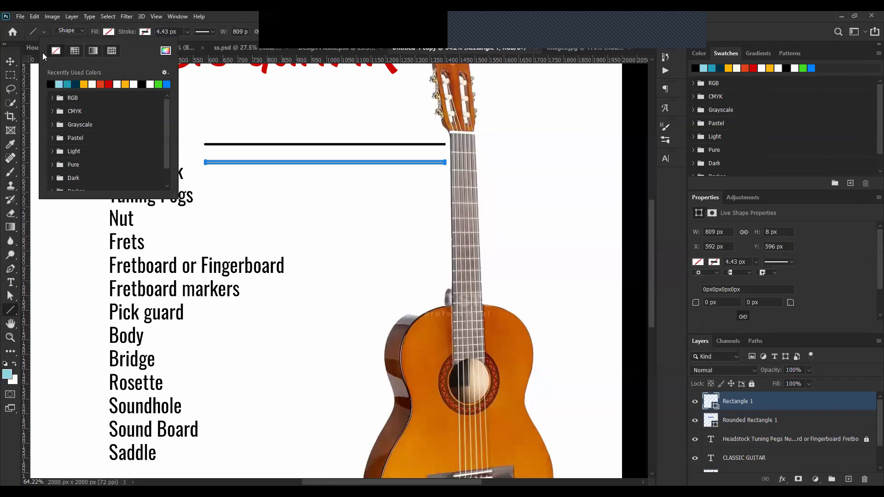
left_click(72, 31)
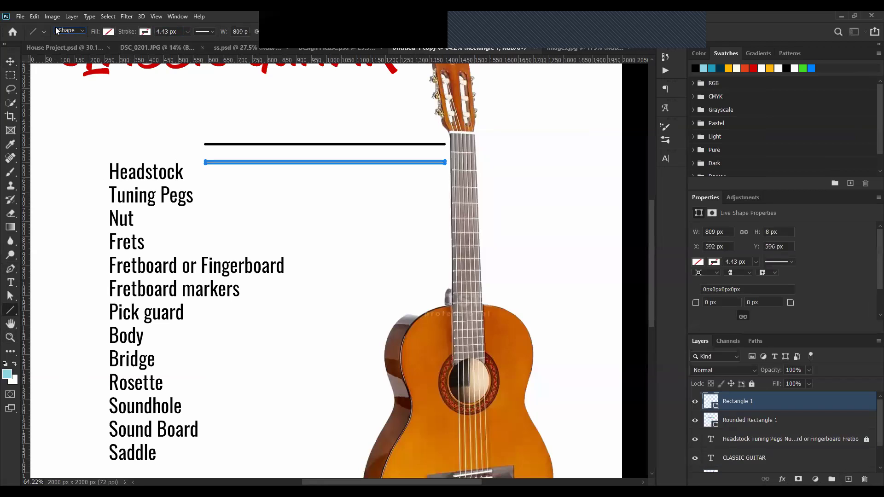
left_click(140, 29)
left_click(86, 84)
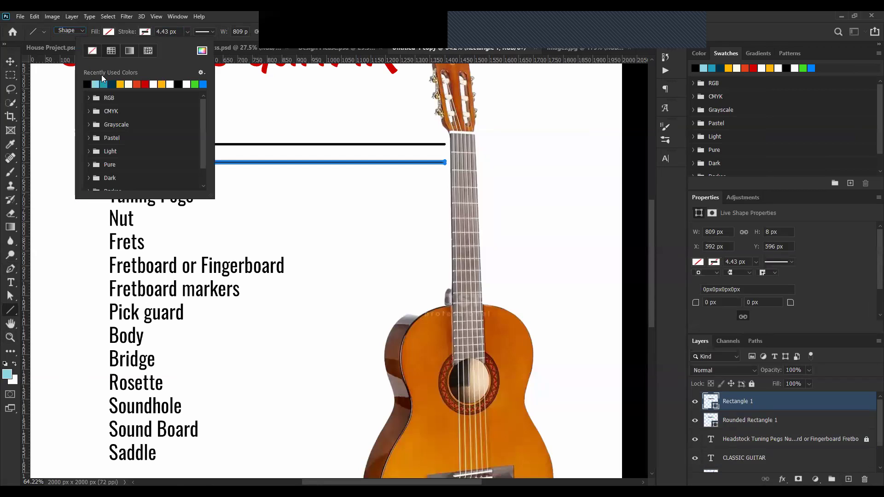
left_click(165, 31)
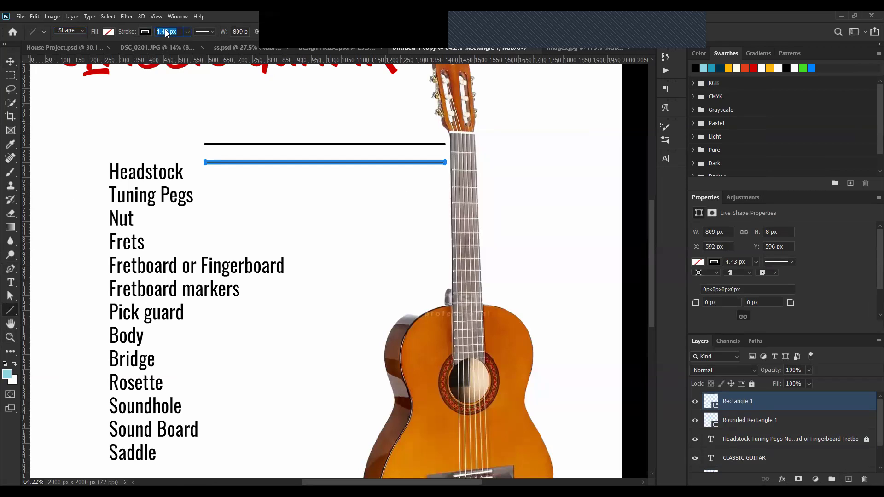
type("2")
key("Tab")
- Try drawing a horizontal line from beside Tuning Pegs towards the guitar neck, and undo it
left_click_drag(244, 200, 438, 200)
key("v")
left_click(532, 246)
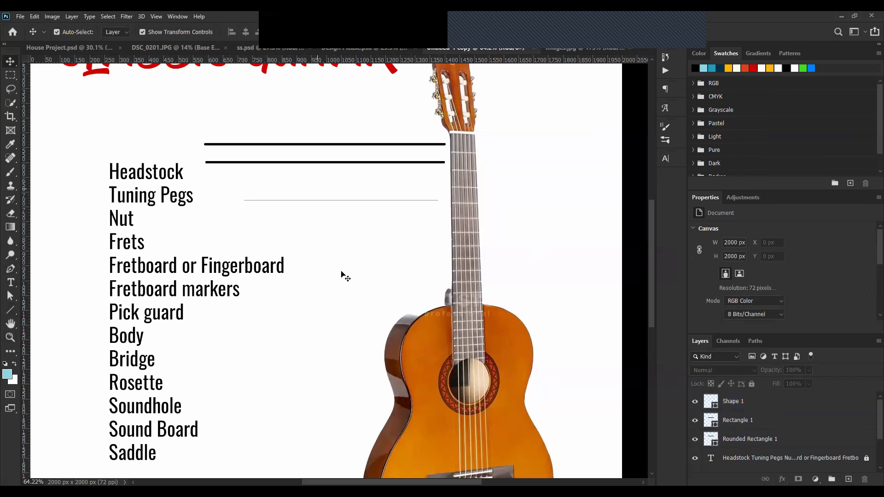
key("ctrl+z")
key("ctrl+z")
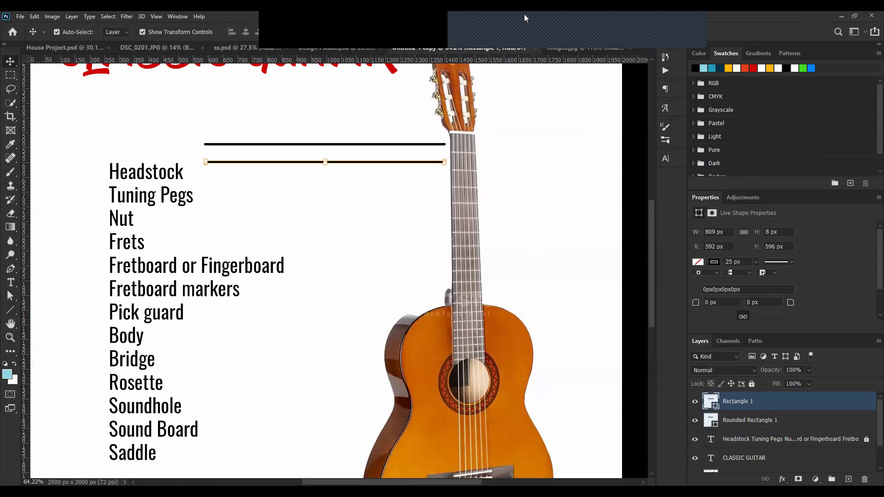
- Set the stroke width of the lower line above Headstock to 50 px
left_click(10, 311)
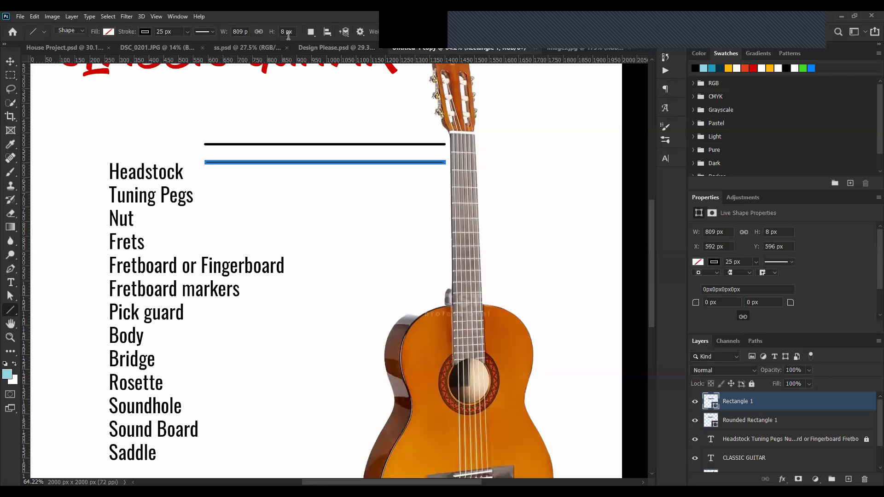
left_click(237, 32)
left_click(168, 31)
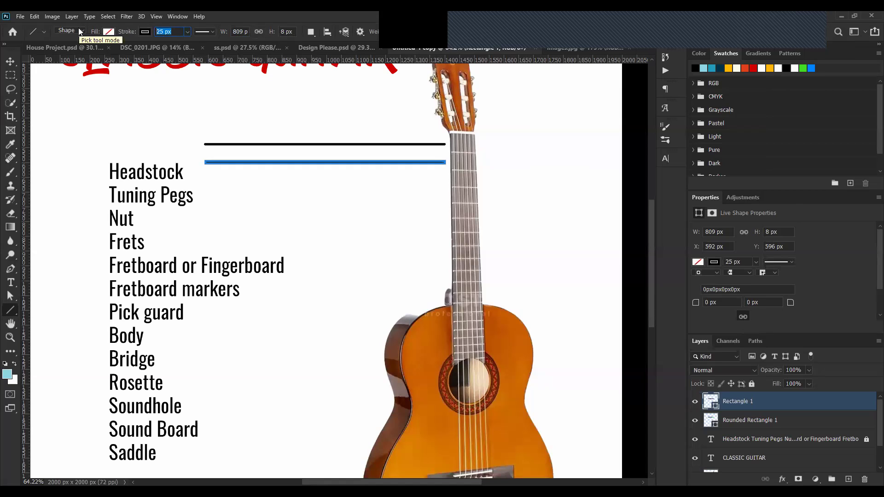
type("50")
key("Tab")
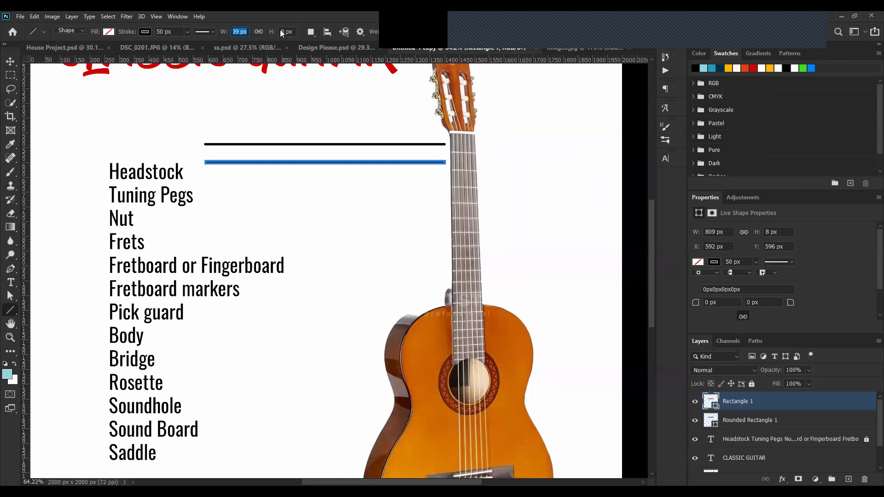
- Set the lower line's shape width to 1200 px
left_click(237, 31)
key("Left")
key("shift+Right")
key("shift+Right")
key("shift+Right")
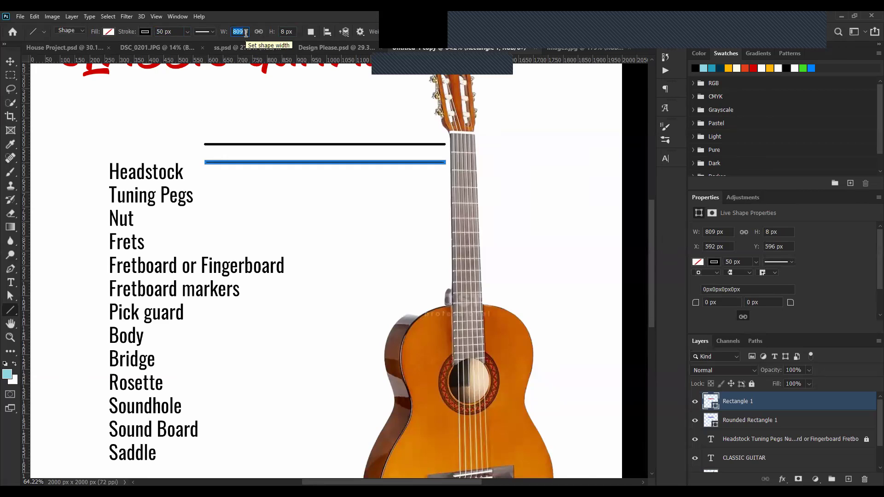
type("1200")
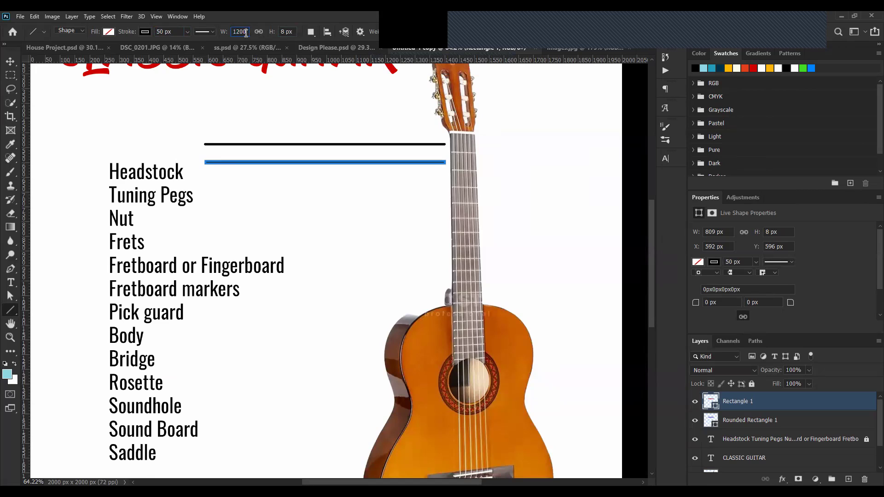
key("Tab")
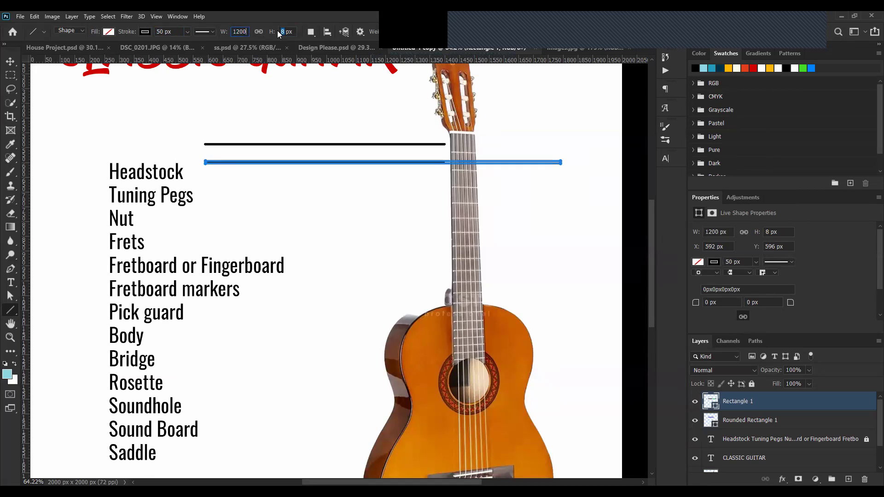
- Set the lower line's shape width to 1500 px and its height to 15 px
type("v")
key("ctrl+z")
key("shift+Tab")
type("1500")
key("Tab")
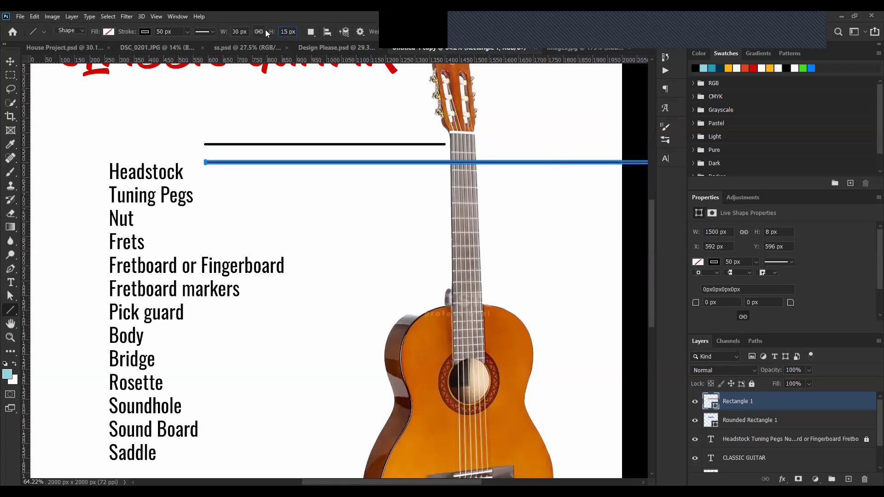
key("Return")
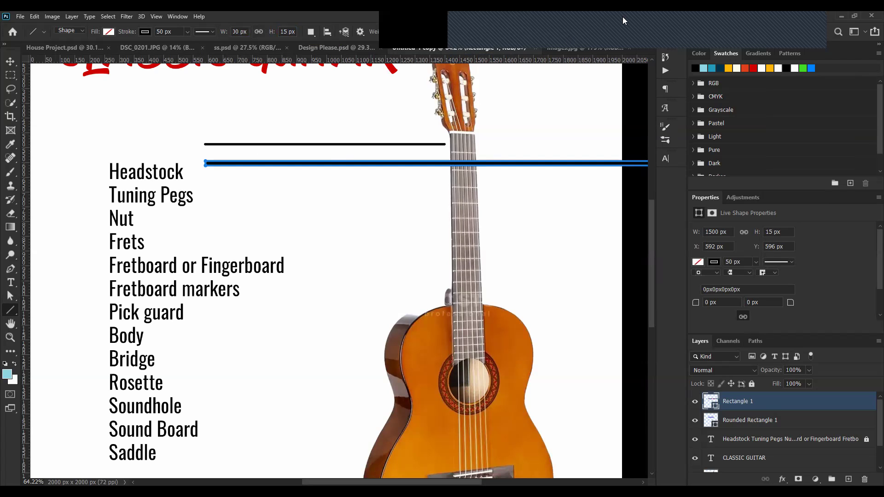
- On a new layer, draw a horizontal line about 632 px long between the Nut and Frets levels, and give it a dashed stroke
mouse_move(728, 387)
left_mouse_down()
mouse_move(794, 403)
mouse_move(708, 385)
left_mouse_up()
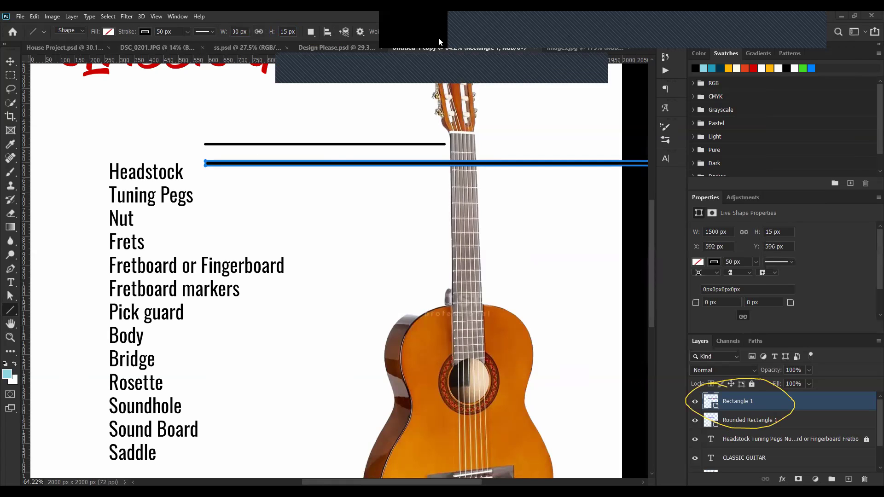
left_click(849, 480)
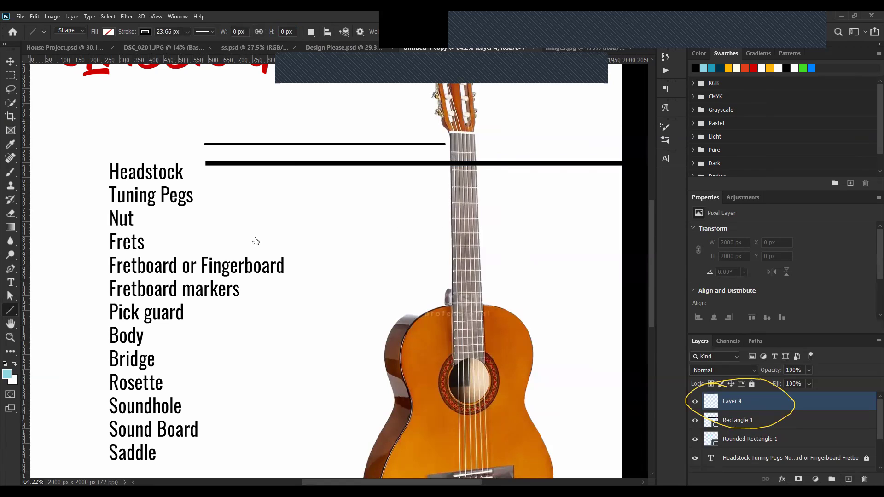
left_click_drag(442, 229, 256, 239)
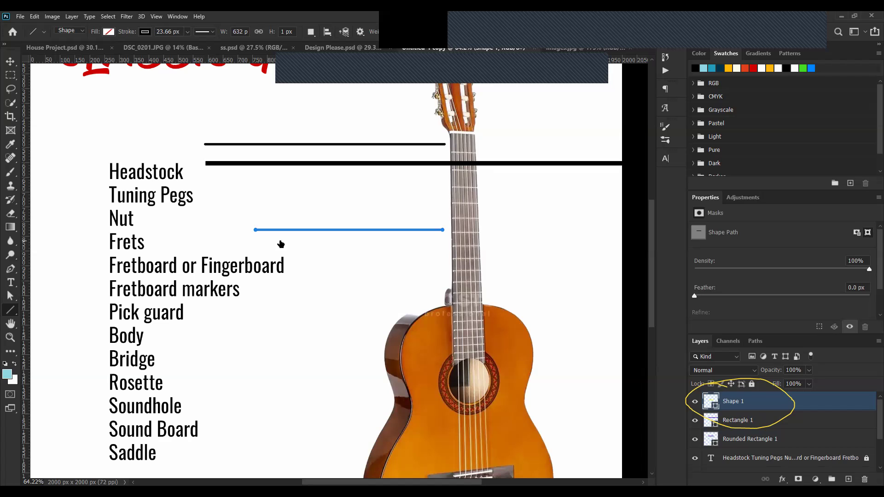
left_click_drag(243, 31, 212, 31)
left_click(211, 31)
left_click(201, 75)
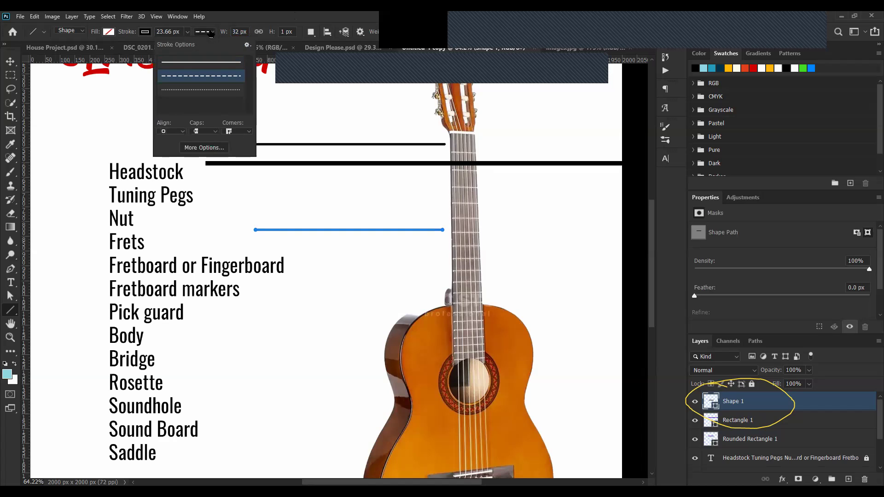
- Resize the dashed line to about 700 px wide and 10 px high
left_click(238, 32)
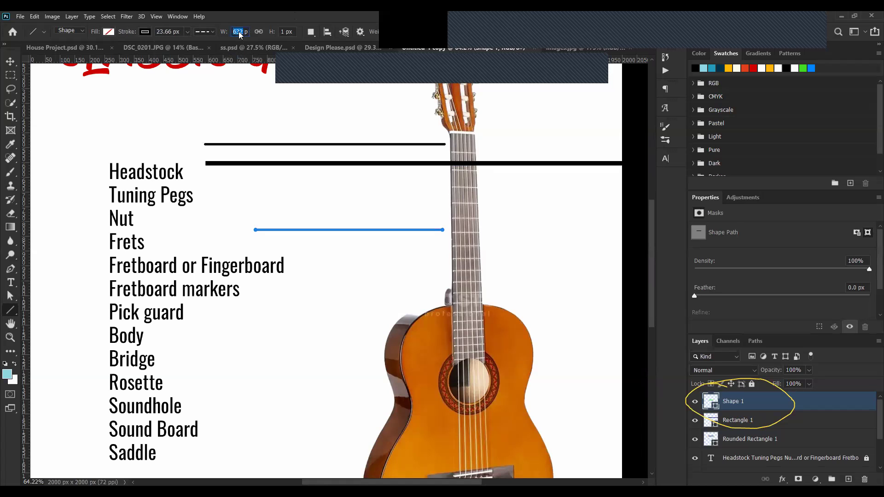
type("700")
key("Tab")
left_click_drag(286, 33, 271, 32)
type("10")
key("BackSpace")
key("Return")
- Hide the panels, switch to full-screen mode, and move the dashed line up level with Tuning Pegs, ending beside the guitar neck
key("Tab")
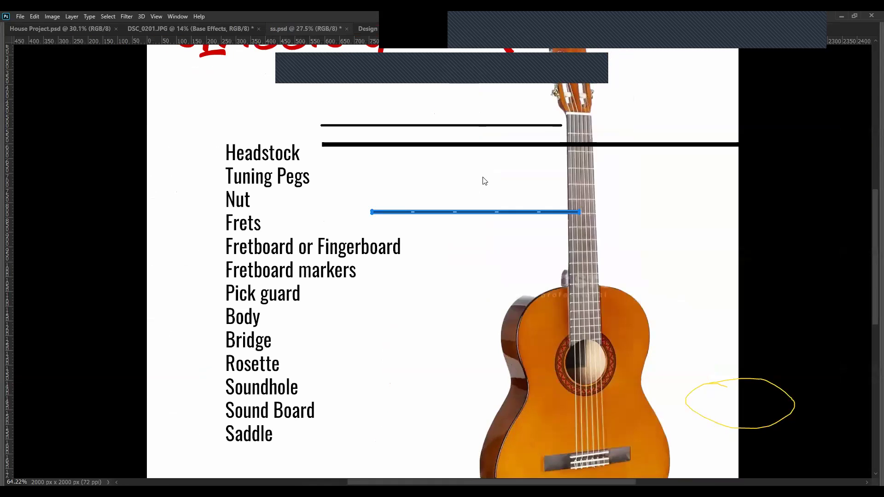
left_click(508, 247)
left_click(544, 238)
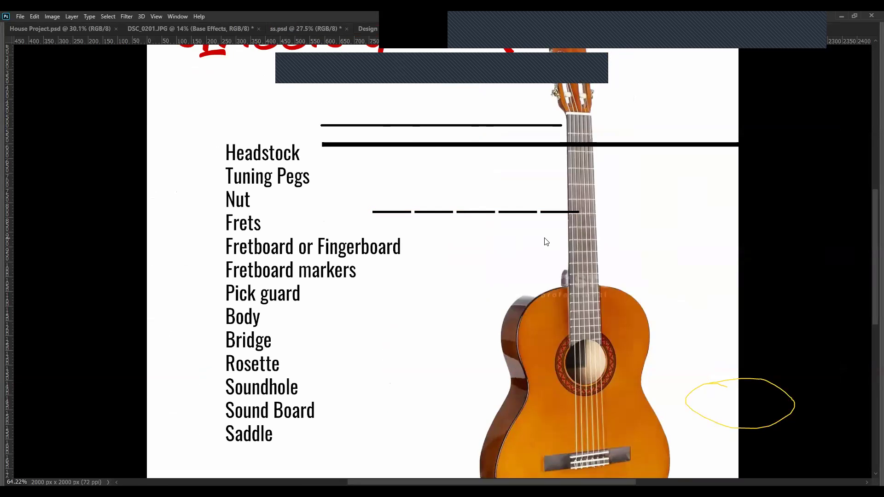
key("f")
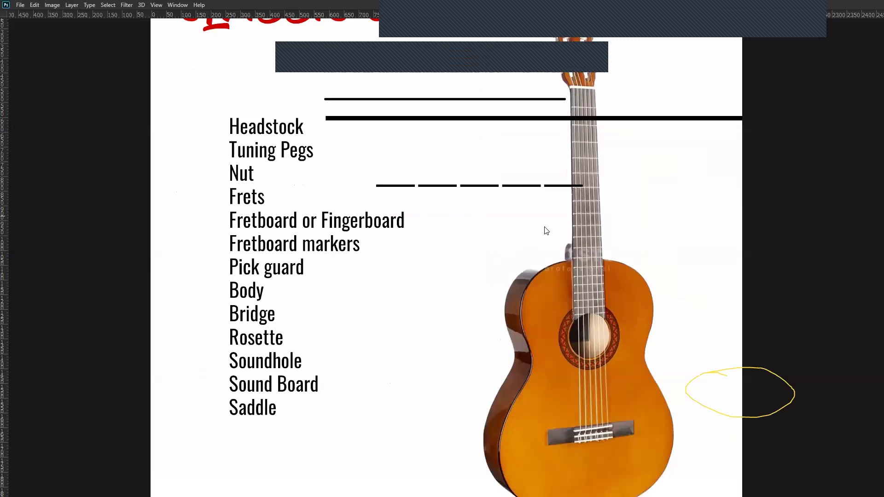
scroll(522, 193, "up", 3)
left_click(539, 189)
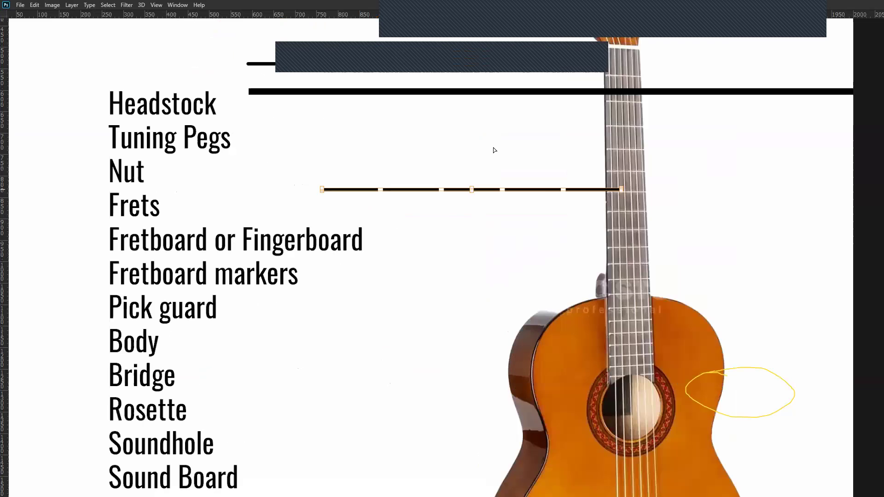
left_click_drag(539, 189, 515, 144)
scroll(515, 144, "down", 3)
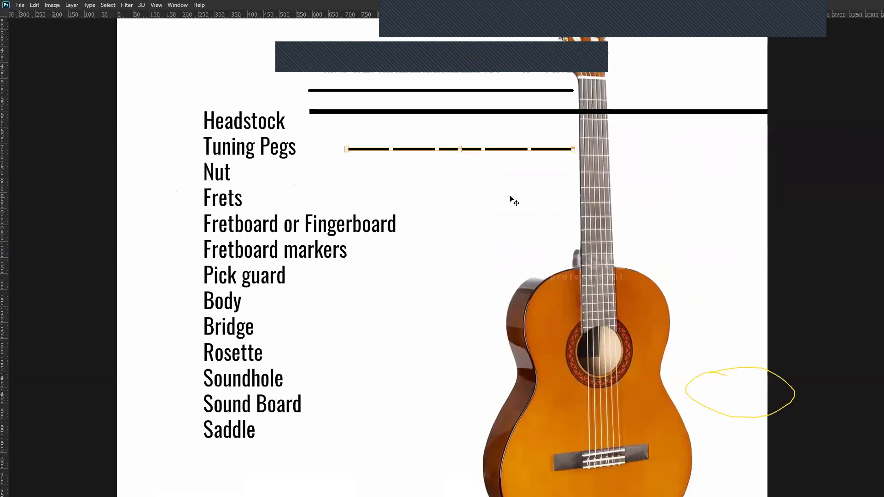
left_click_drag(511, 199, 478, 198)
scroll(482, 203, "right", 1)
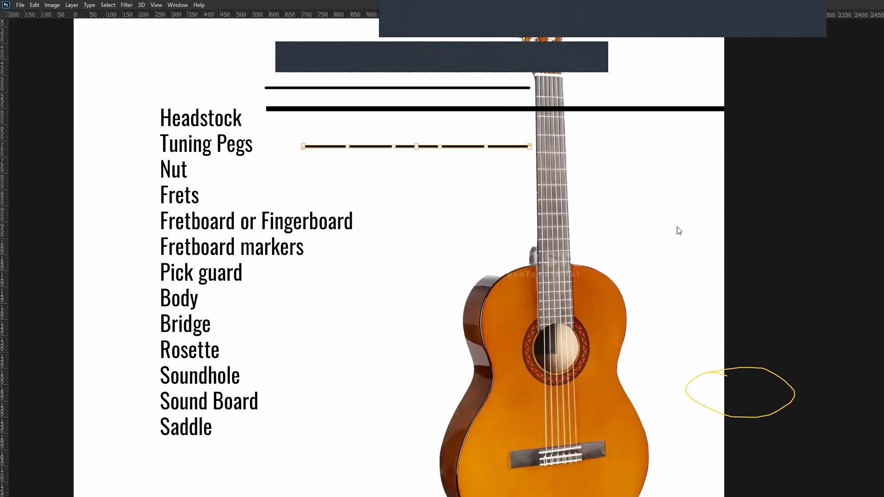
- Return from full-screen to the standard screen mode, and toggle the panels on and off
left_click(649, 219)
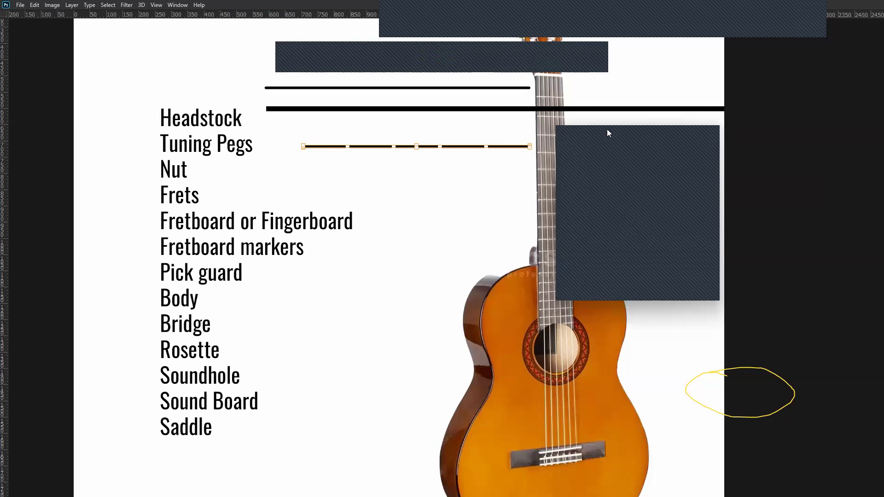
left_click_drag(568, 134, 745, 134)
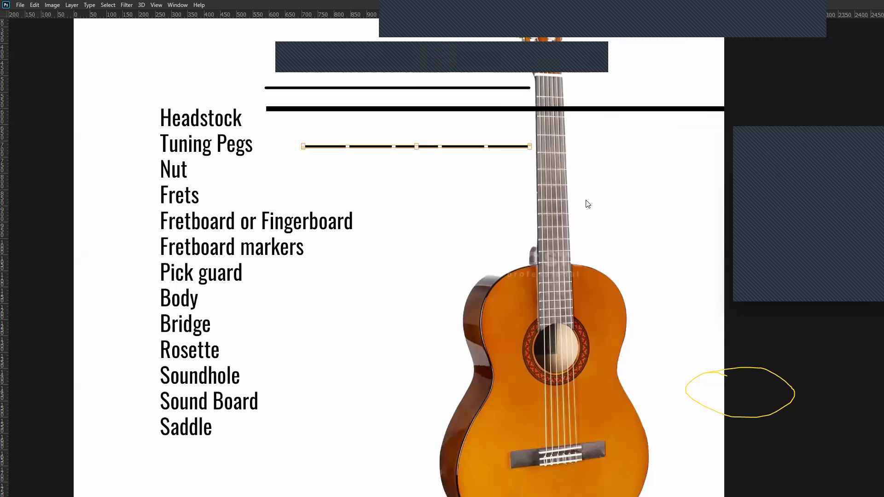
key("f")
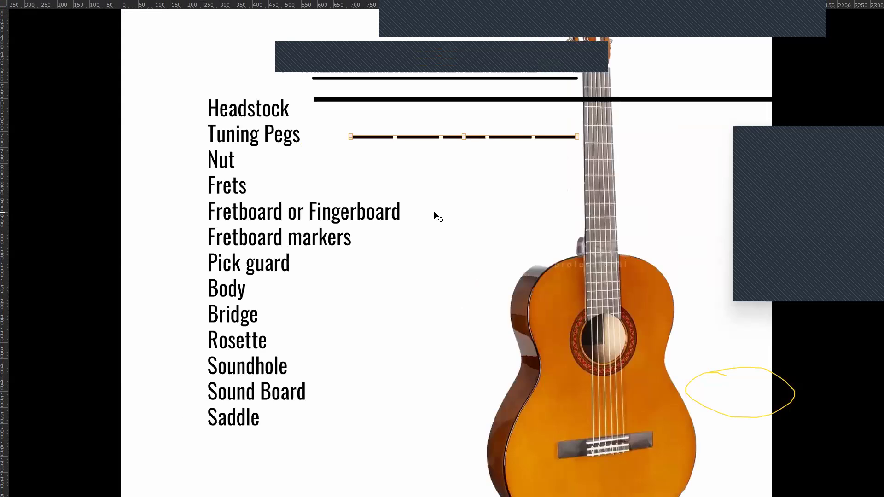
key("f")
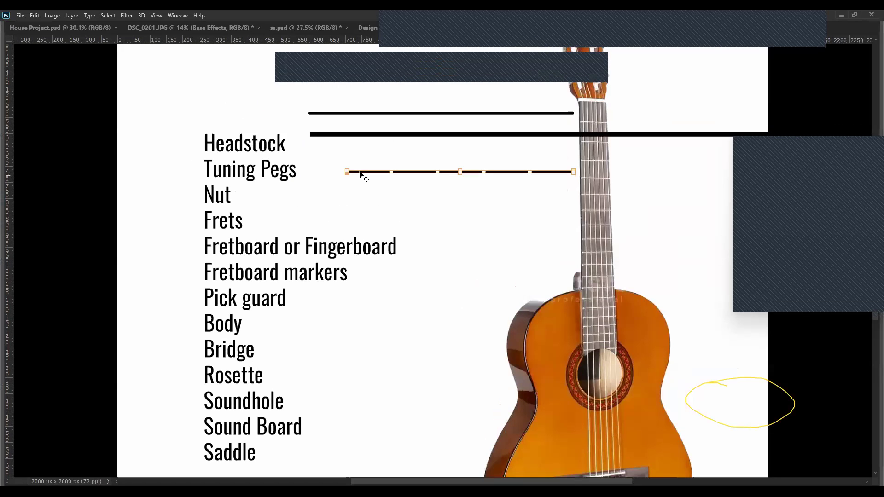
key("Tab")
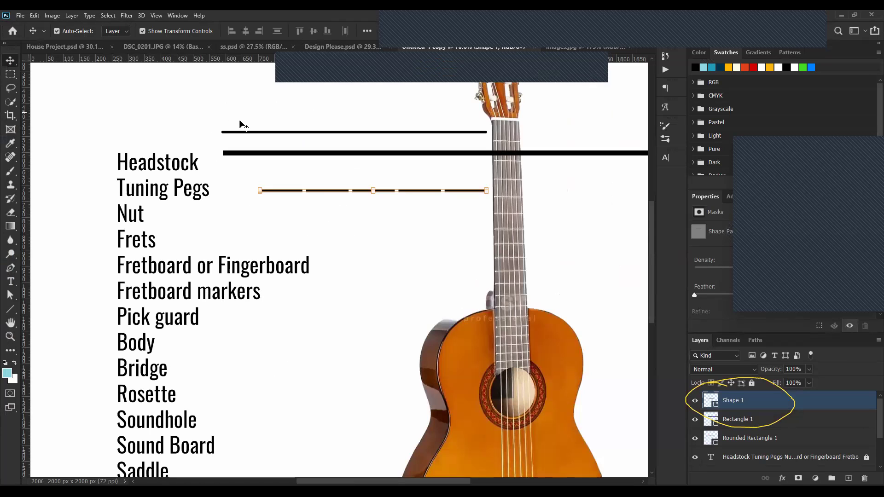
key("Tab")
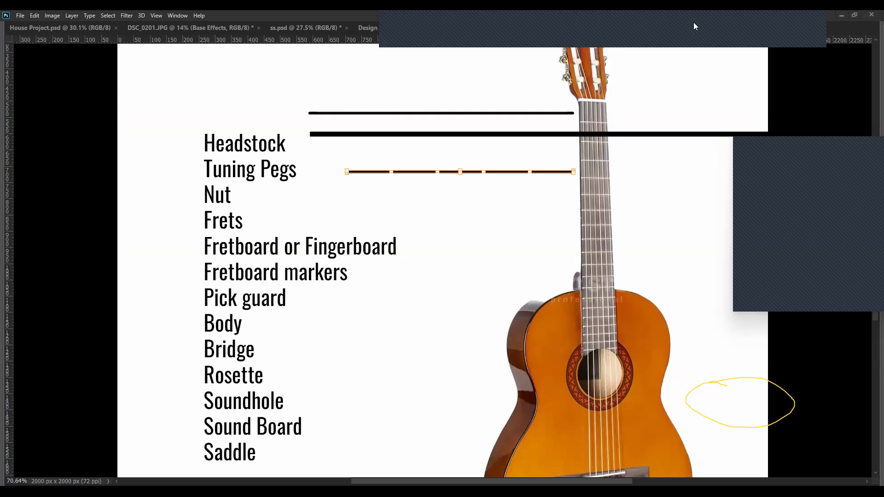
mouse_move(225, 26)
left_mouse_down()
mouse_move(149, 21)
mouse_move(26, 87)
left_mouse_up()
mouse_move(25, 123)
left_mouse_down()
mouse_move(42, 450)
mouse_move(878, 402)
mouse_move(871, 196)
mouse_move(814, 113)
mouse_move(729, 17)
mouse_move(324, 17)
mouse_move(140, 43)
left_mouse_up()
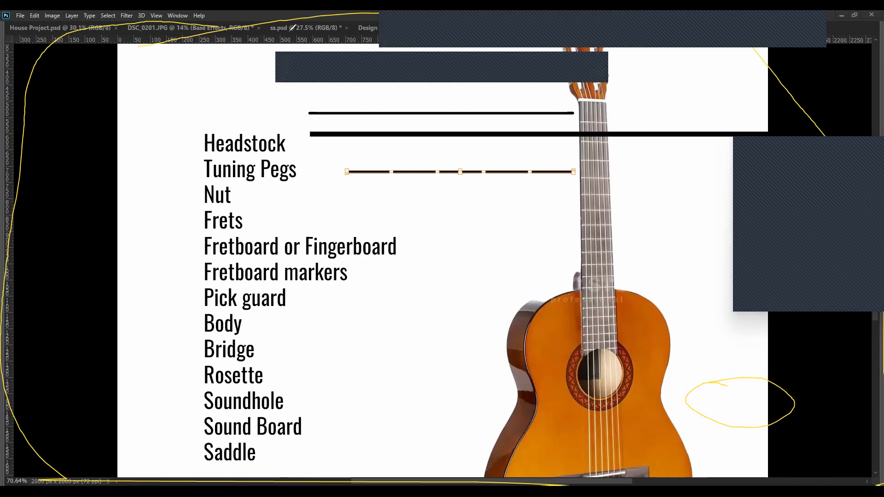
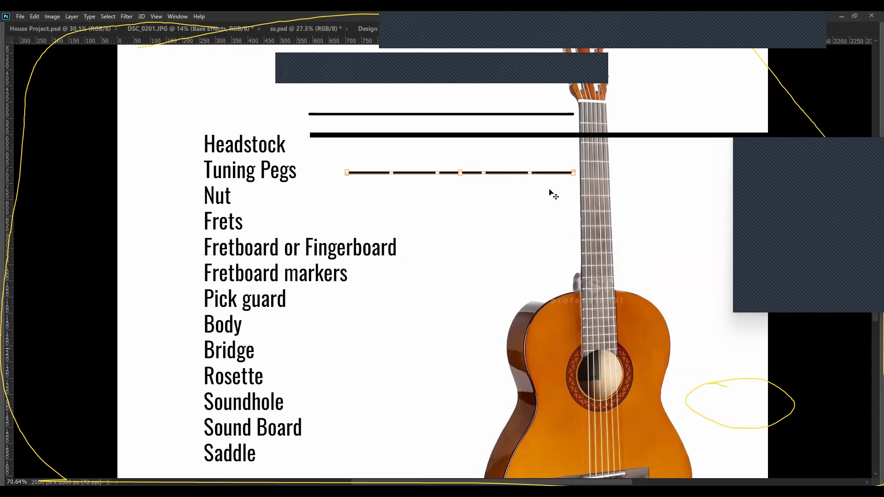
key("Tab")
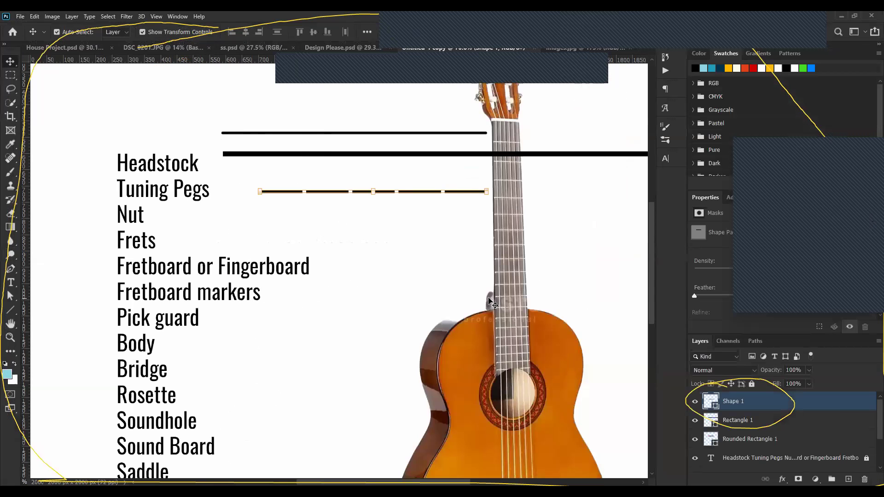
key("Tab")
key("Tab")
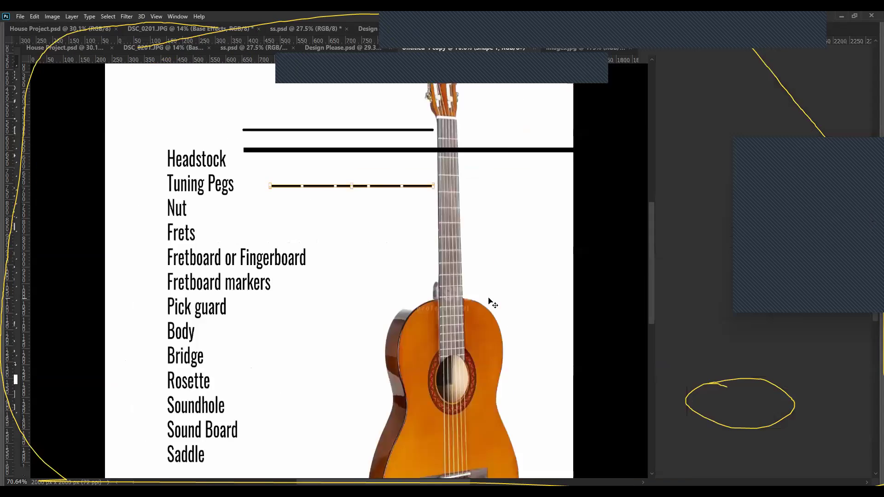
key("Tab")
key("Tab")
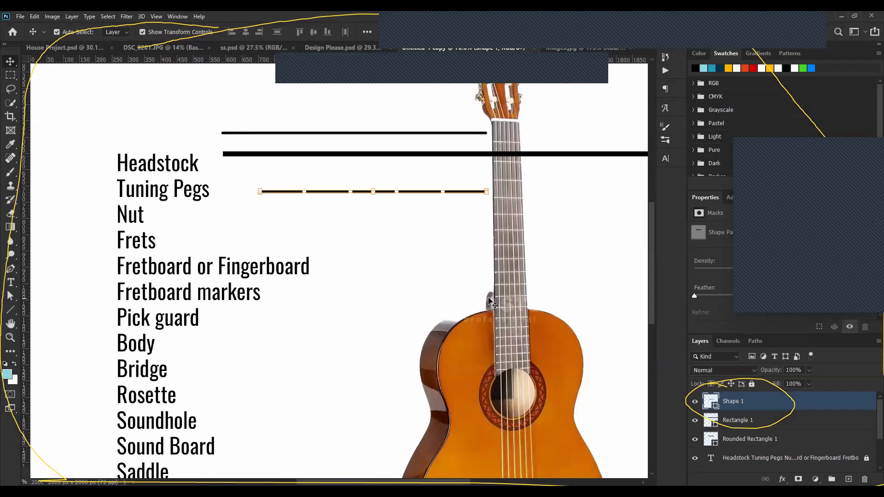
key("Tab")
key("Tab")
key("Tab")
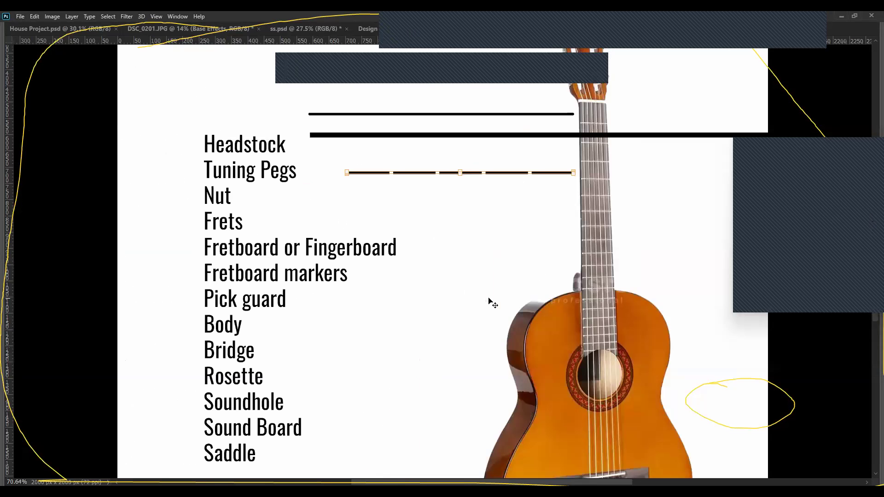
key("Tab")
key("Tab")
key("Tab")
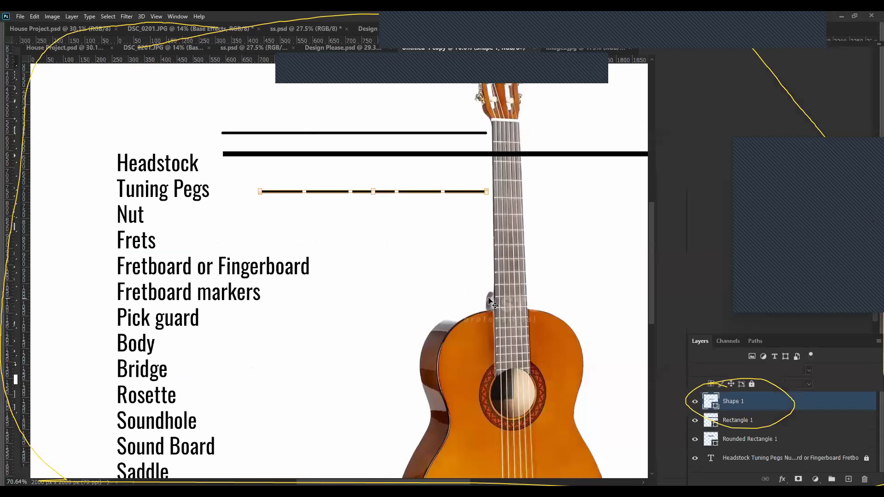
key("Tab")
key("Tab")
key("Tab")
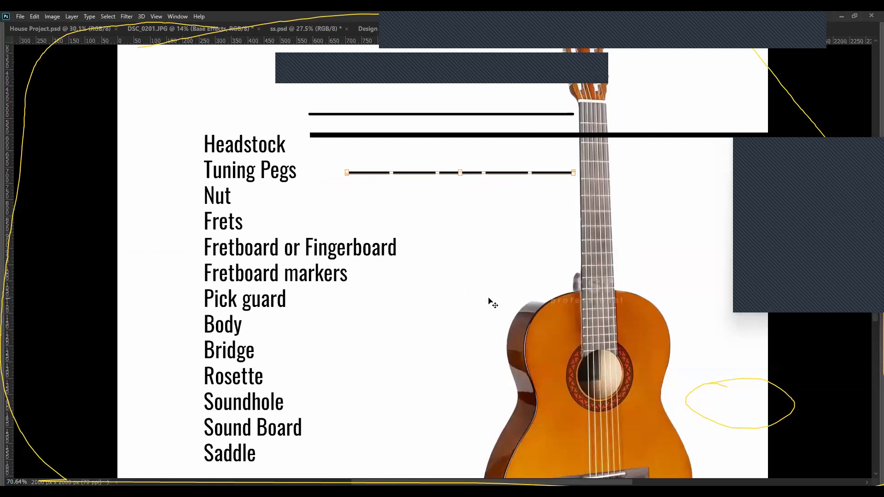
- View the canvas in full-screen mode, pan around it, and return to the standard screen mode with the panels shown
key("f")
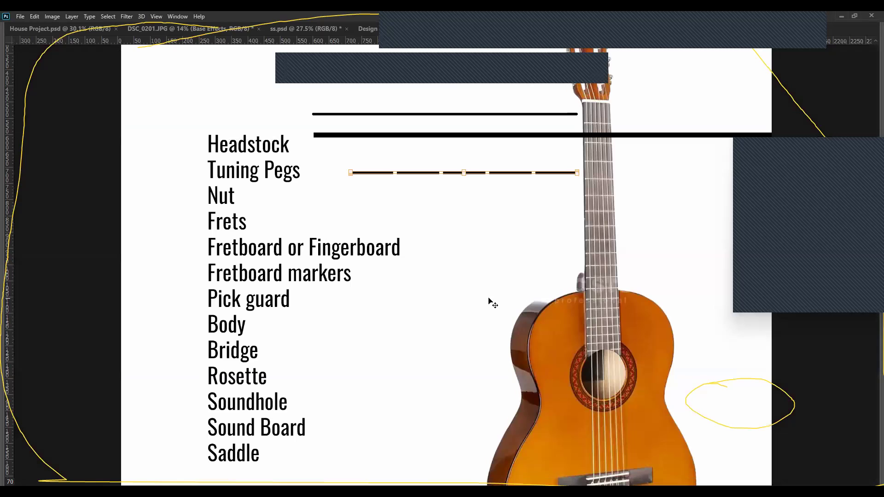
key("f")
left_click(545, 250)
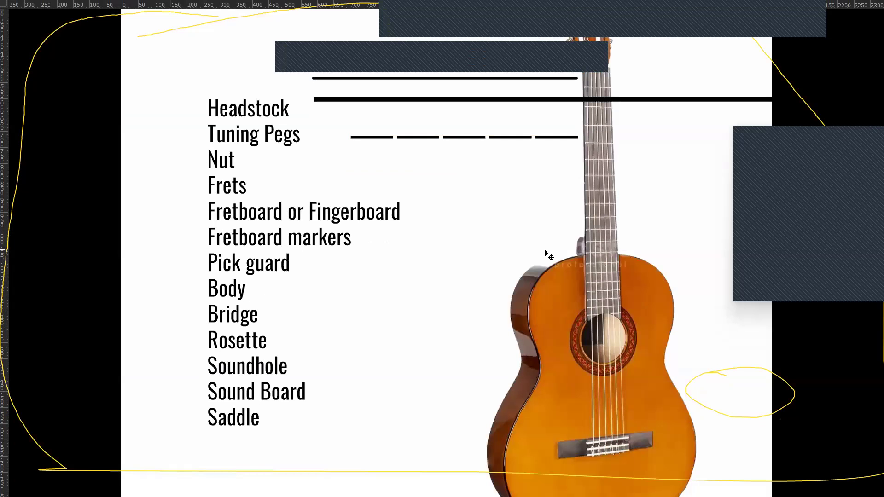
left_click_drag(452, 219, 312, 112)
left_click_drag(485, 196, 445, 252)
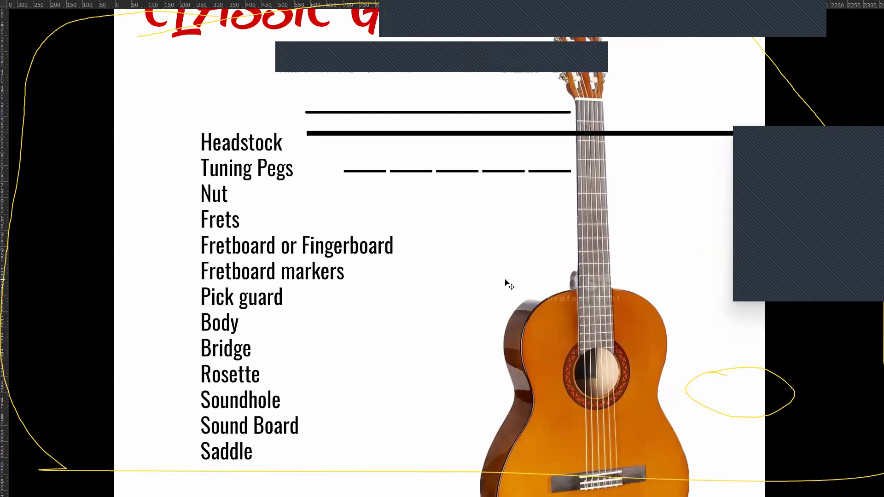
key("f")
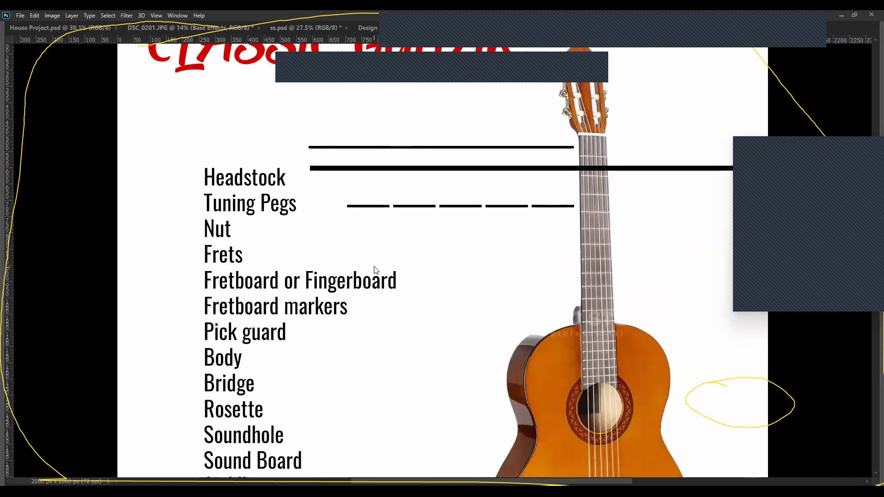
key("Tab")
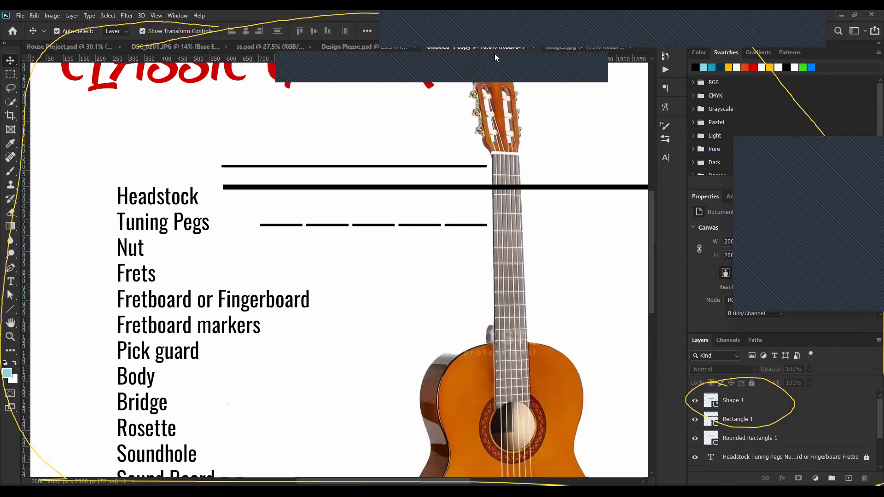
- Delete the thick solid line and the thin solid line above the Headstock label
key("e")
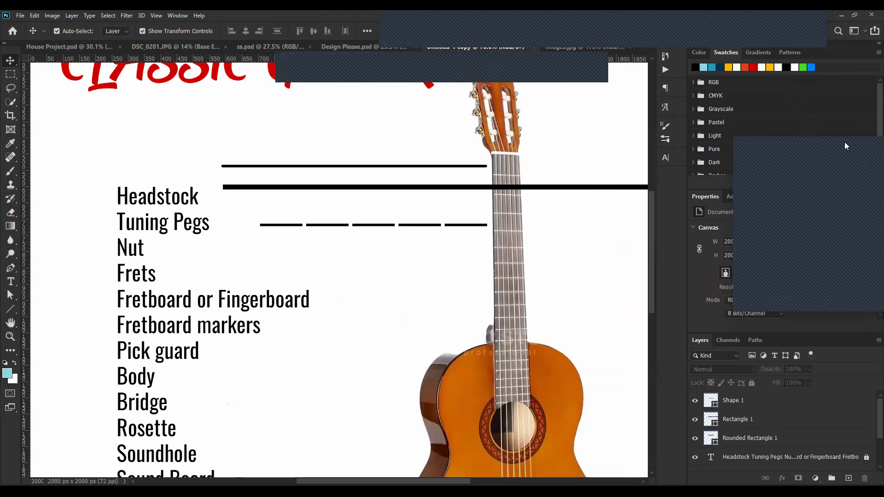
left_click(417, 190)
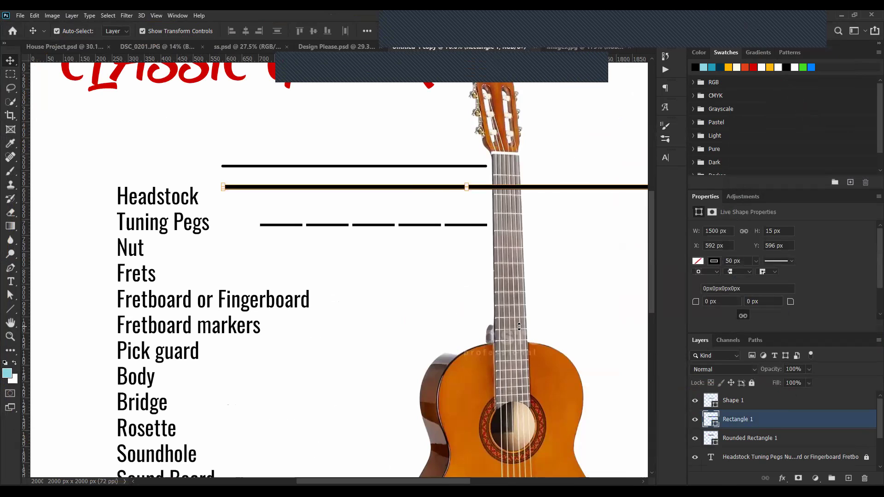
key("Delete")
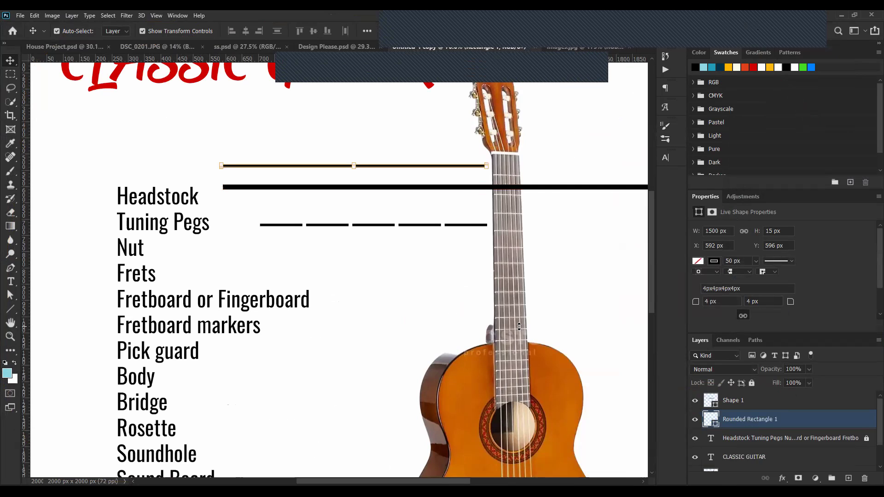
left_click(767, 401)
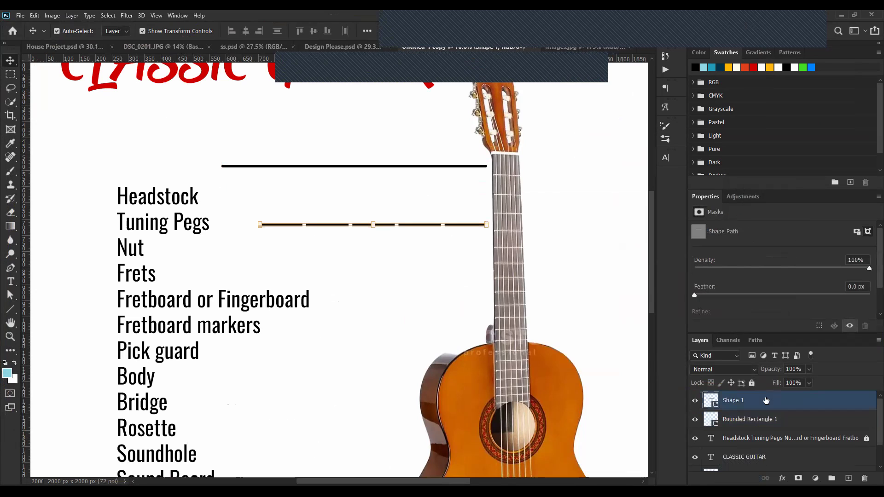
left_click(803, 423)
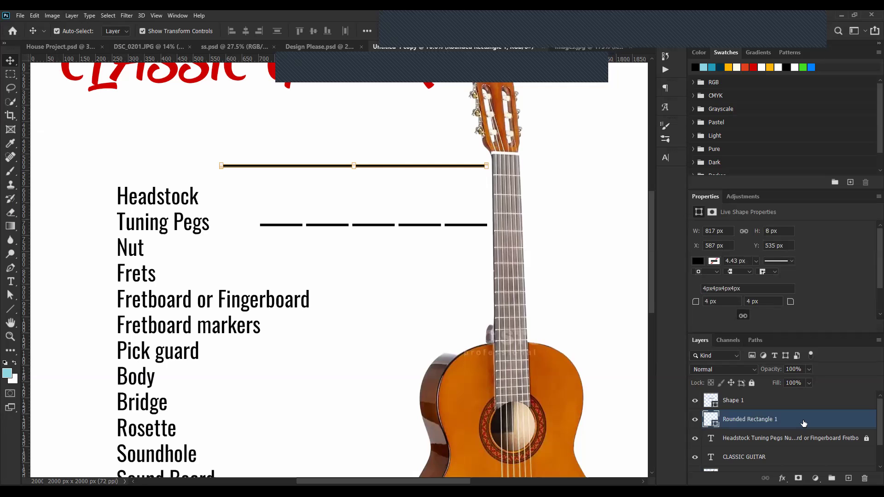
key("Delete")
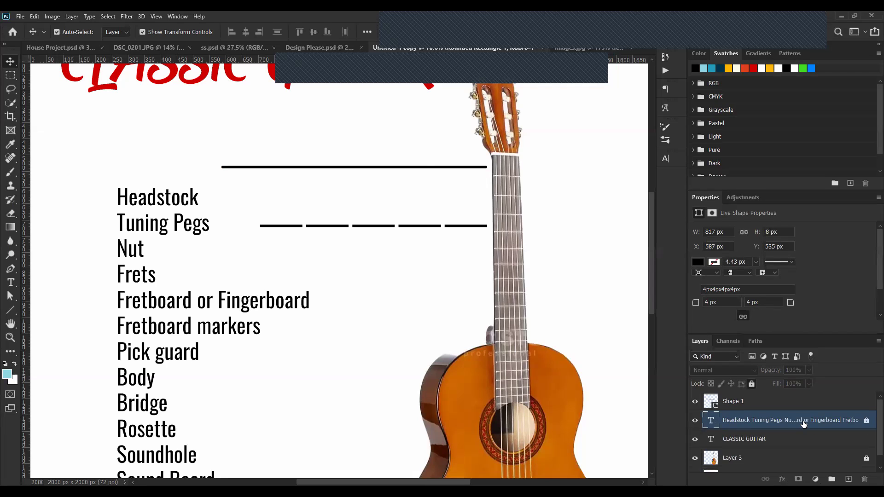
- Move the dashed line up above the level of the Headstock label and set its height to 6 px
left_click(433, 232)
left_click(429, 226)
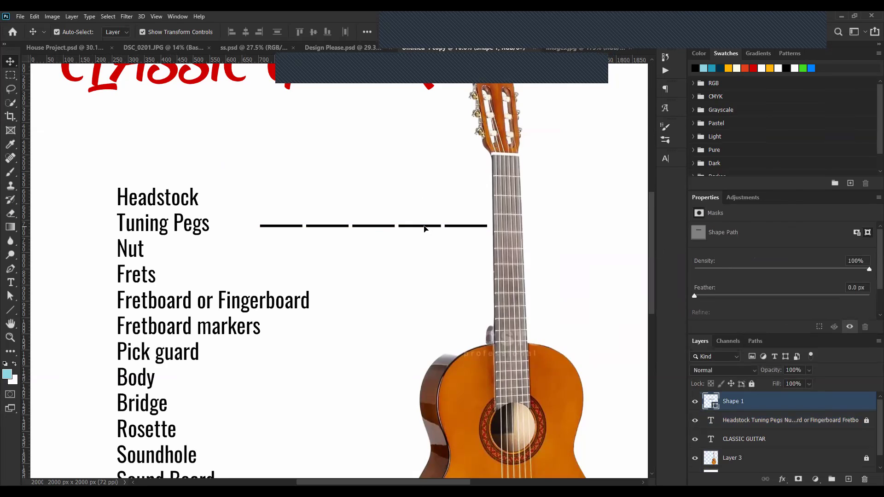
left_click_drag(424, 226, 417, 170)
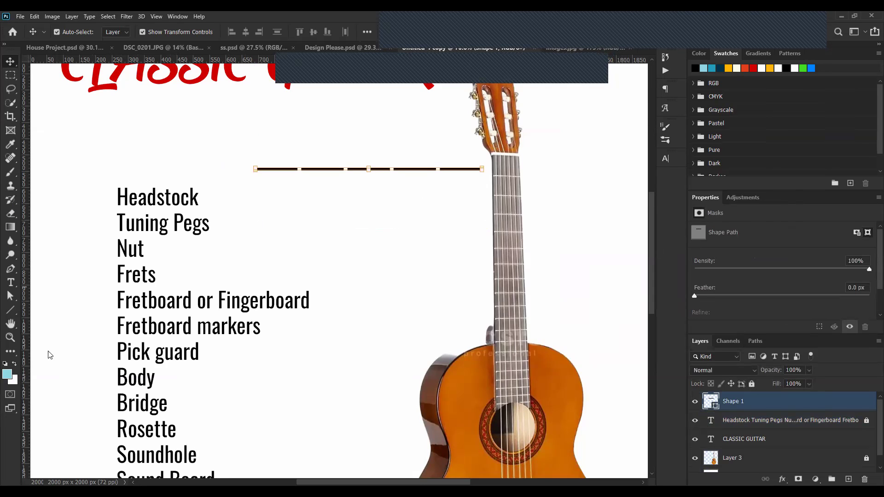
left_click(12, 311)
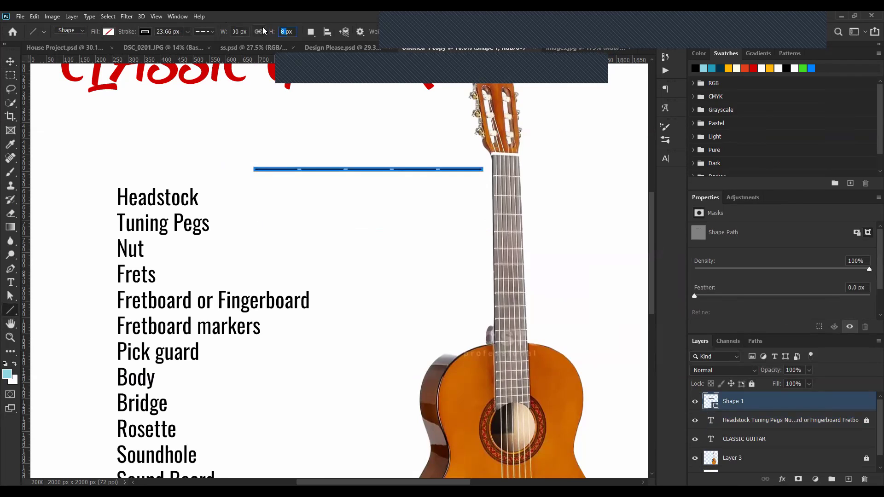
type("6")
key("Return")
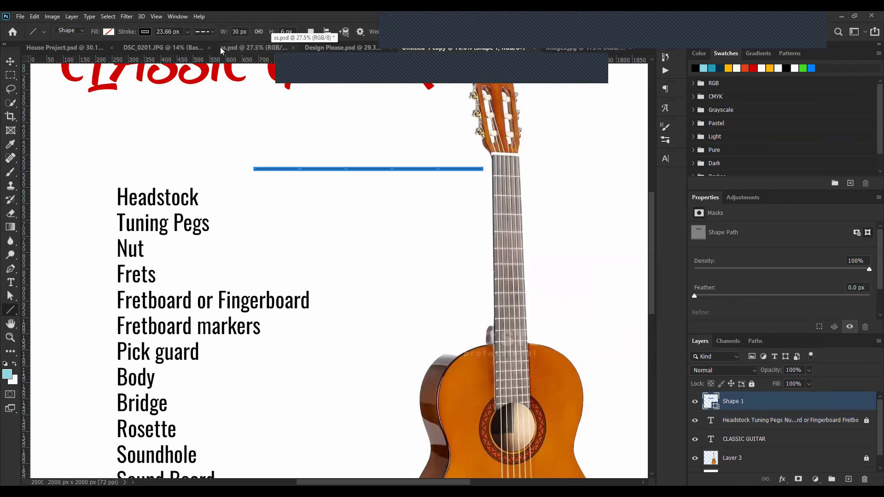
- Try round caps on the dashed line's stroke
left_click(213, 34)
left_click(203, 131)
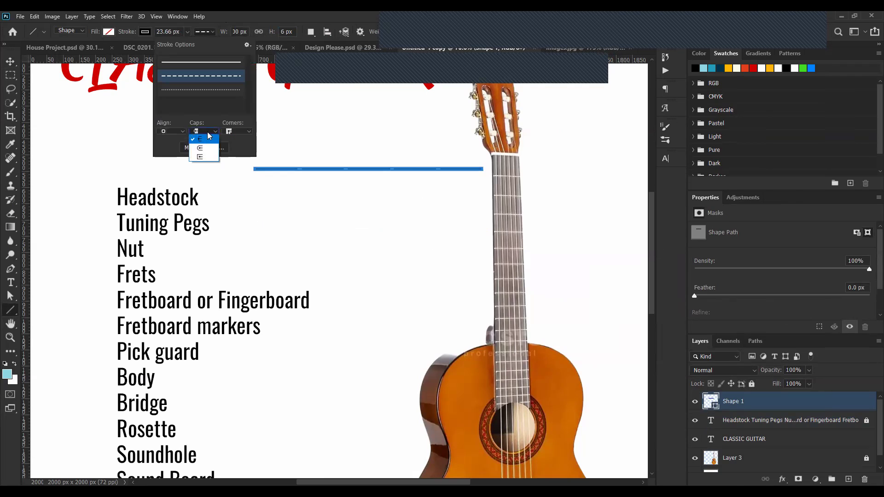
left_click(203, 148)
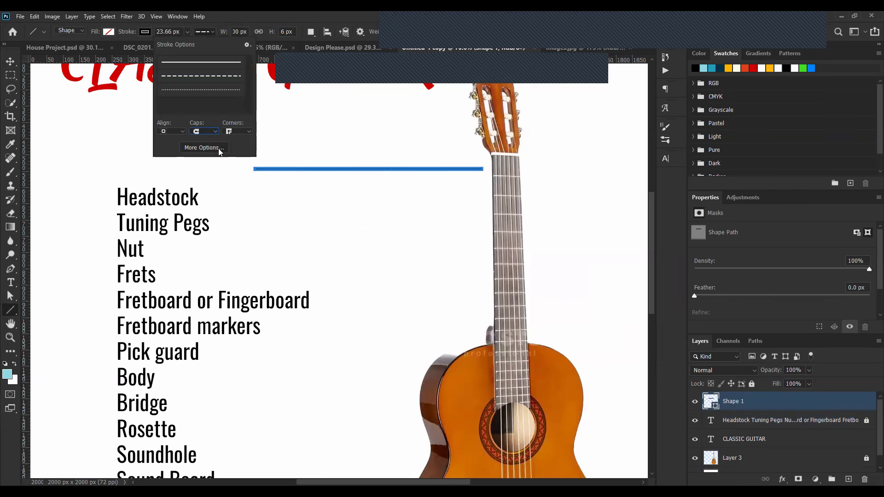
- Reapply the dashed stroke preset with butt caps, set the dash to 5 and the gap to 3, and deselect the line
left_click(216, 149)
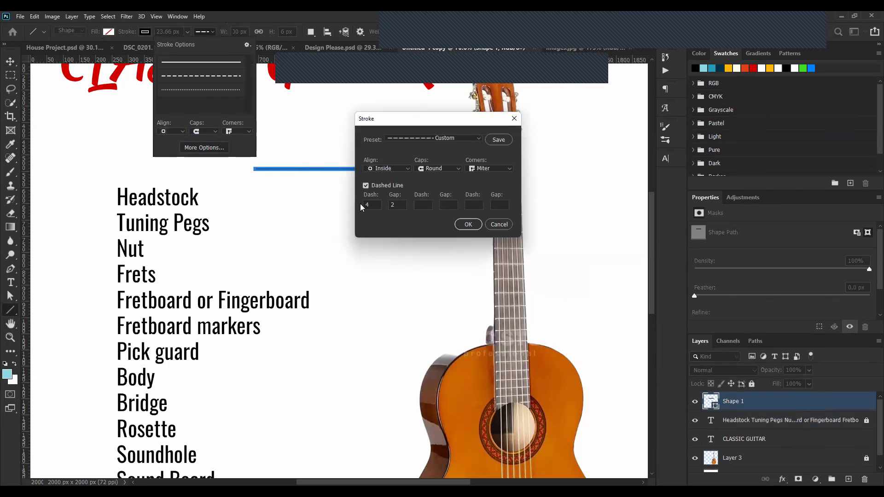
double_click(373, 205)
left_click(471, 138)
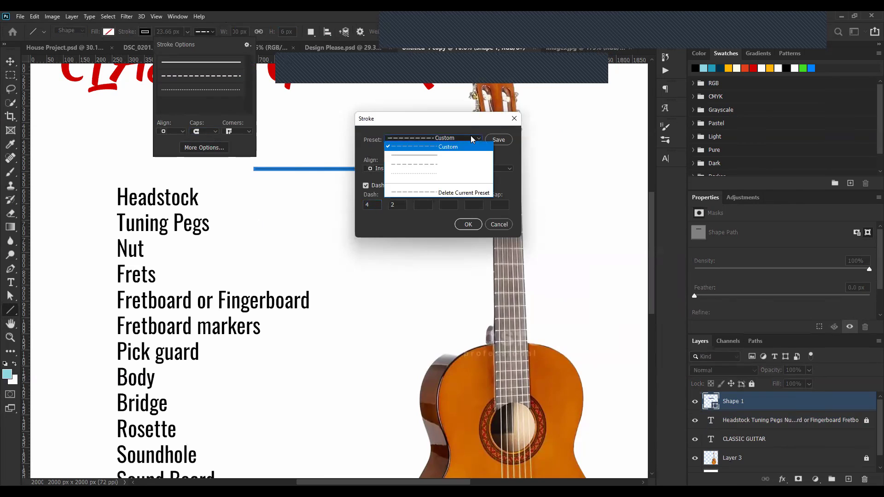
left_click(457, 168)
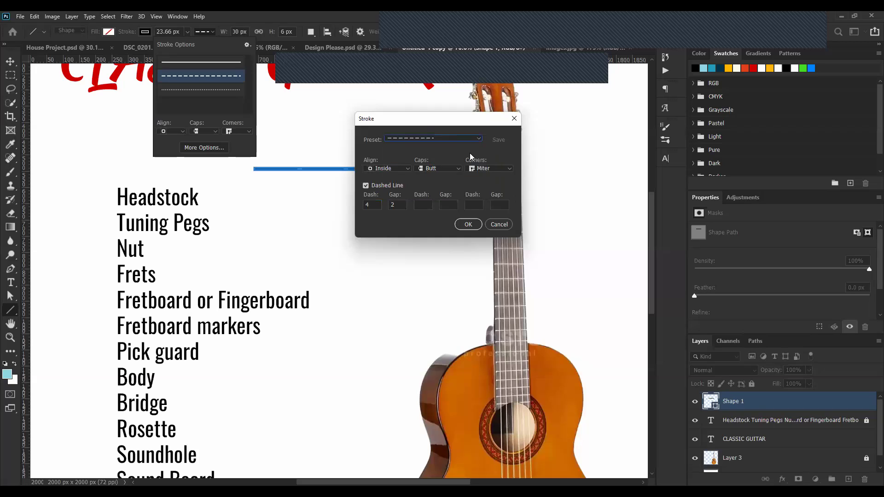
double_click(371, 205)
type("5")
key("Tab")
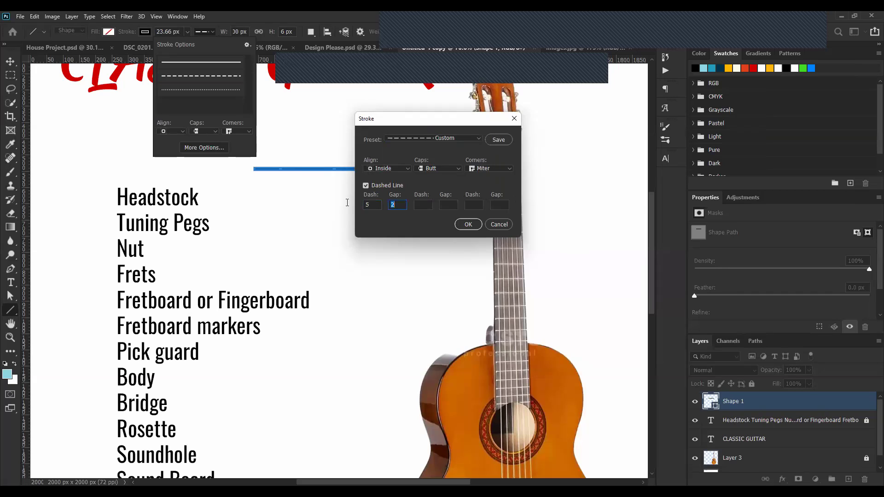
type("3")
left_click(468, 226)
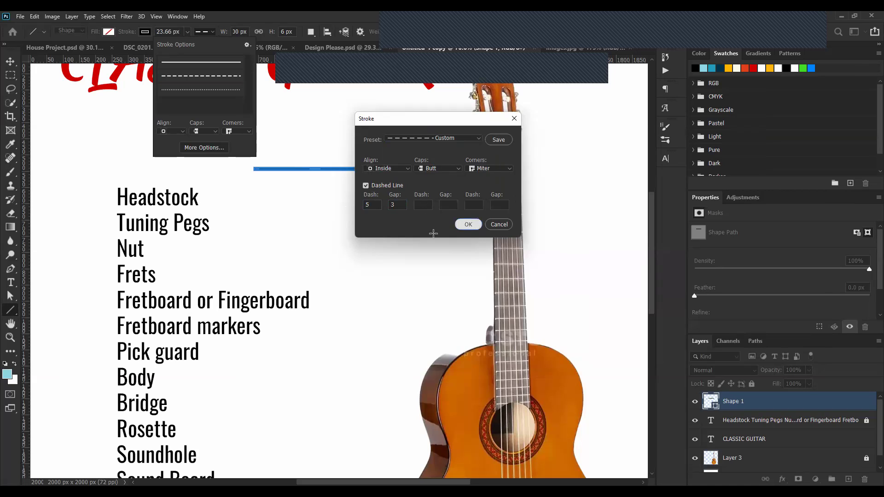
key("v")
key("ctrl+h")
left_click(414, 224)
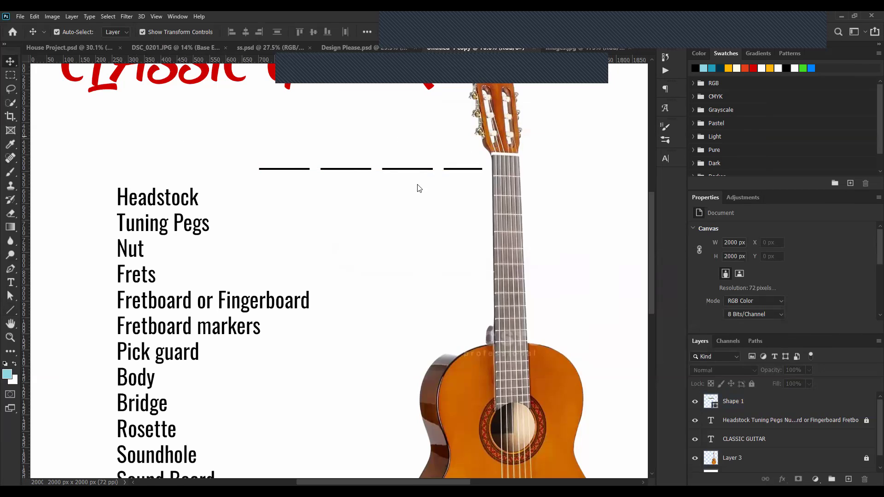
- Unlock the guitar layer and scale the guitar down to about 91%, lowering its headstock below the title
left_click(427, 169)
scroll(413, 169, "down", 3)
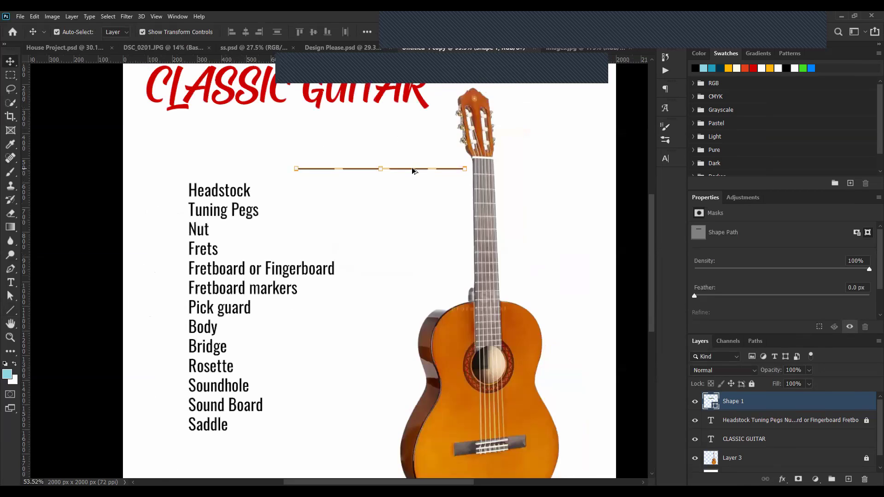
scroll(409, 175, "down", 3)
left_click(343, 136)
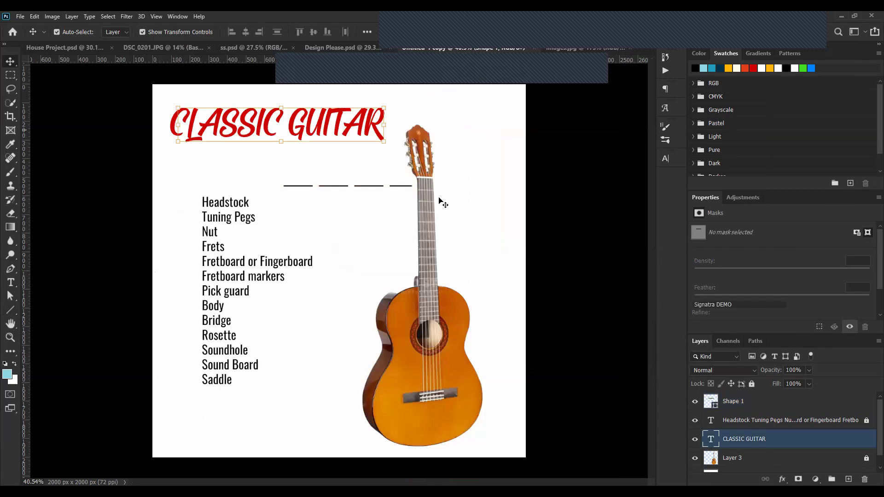
left_click(466, 321)
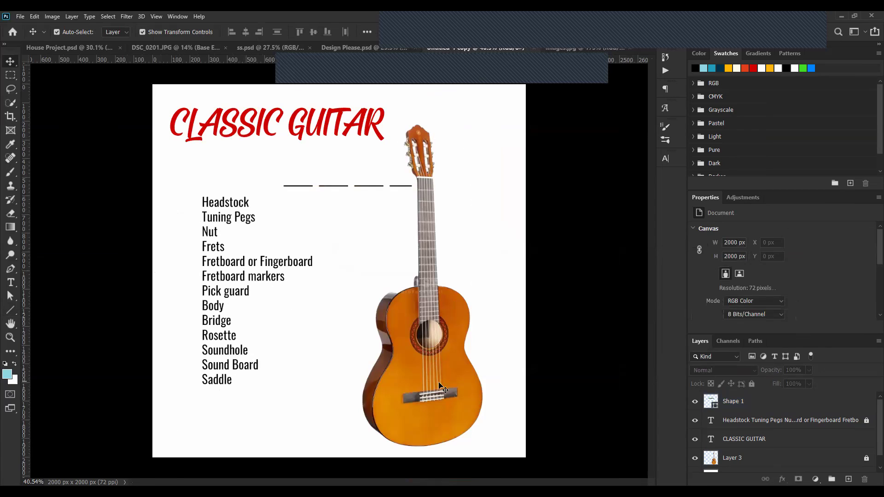
scroll(775, 430, "down", 1)
scroll(775, 430, "up", 1)
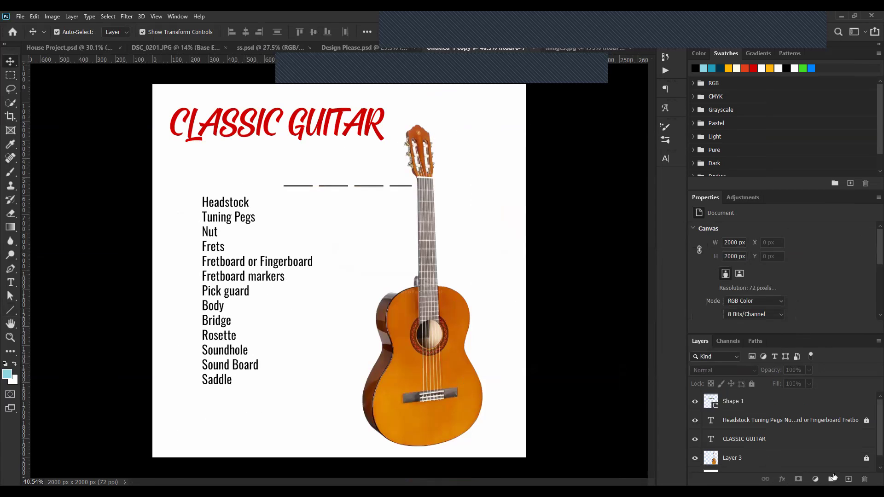
left_click(866, 459)
left_click(441, 355)
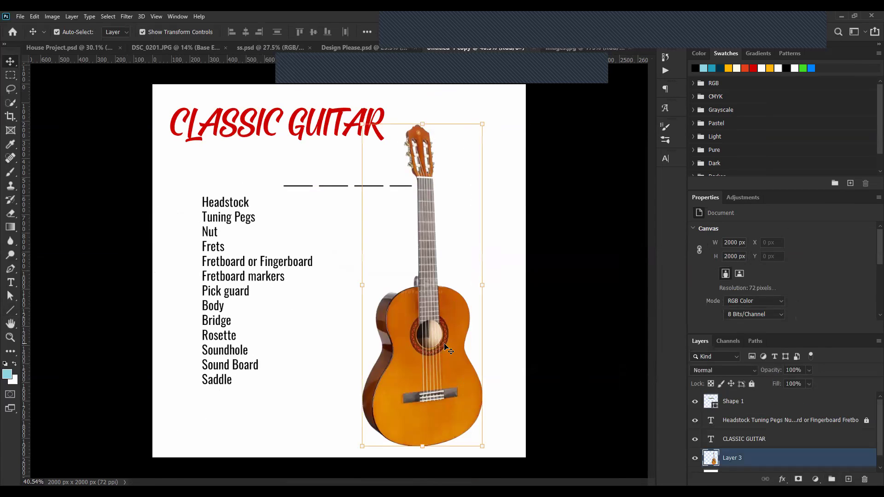
left_click(479, 127)
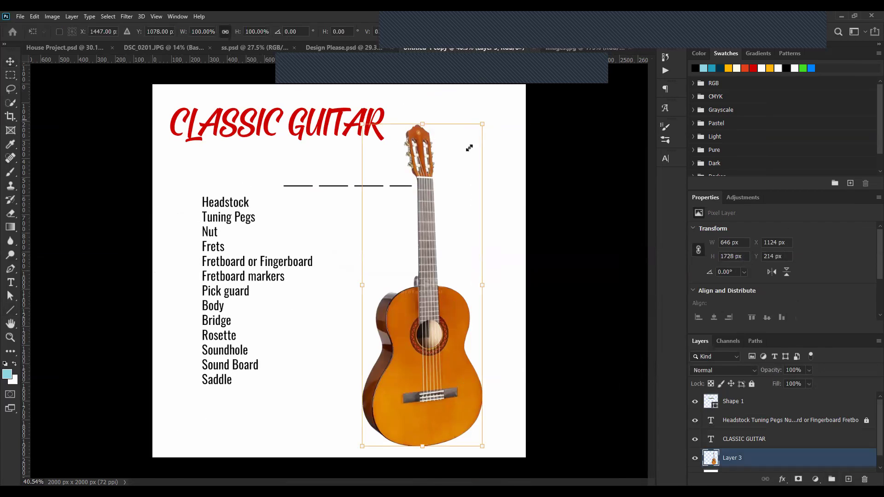
left_click_drag(469, 148, 458, 177)
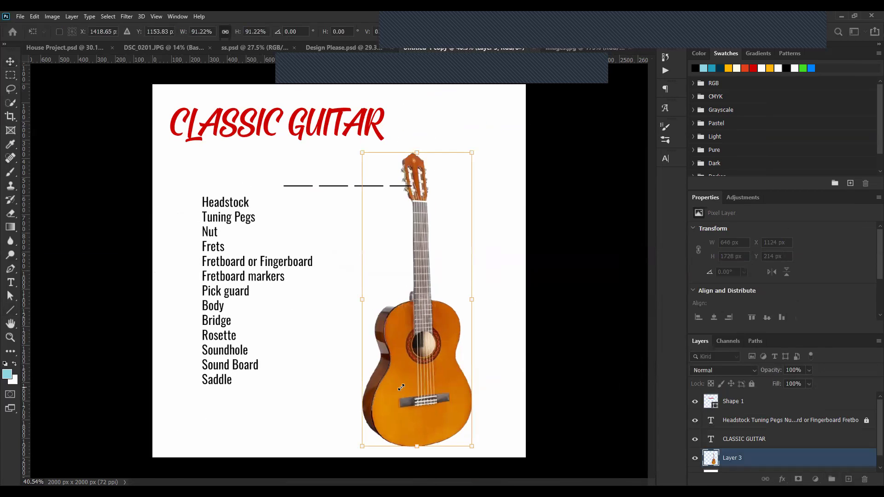
key("Return")
left_click(375, 161)
- Select the resized guitar's layer and lock it again
scroll(357, 201, "up", 4)
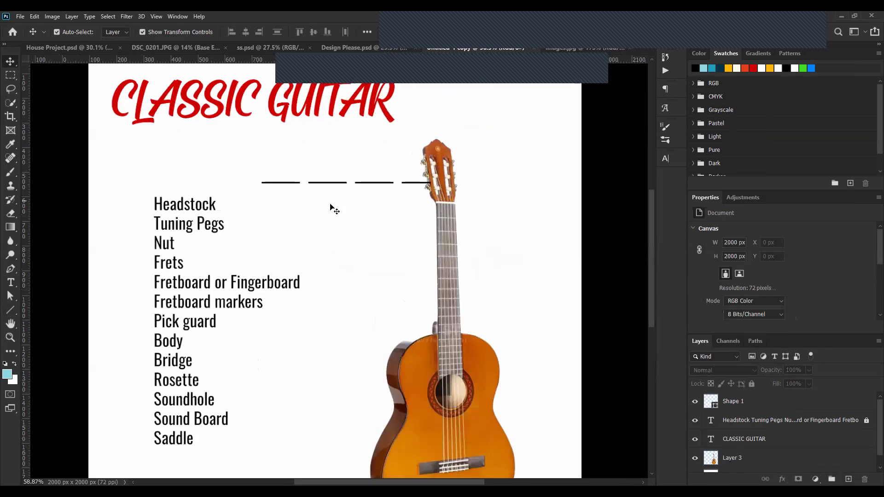
scroll(330, 206, "up", 2)
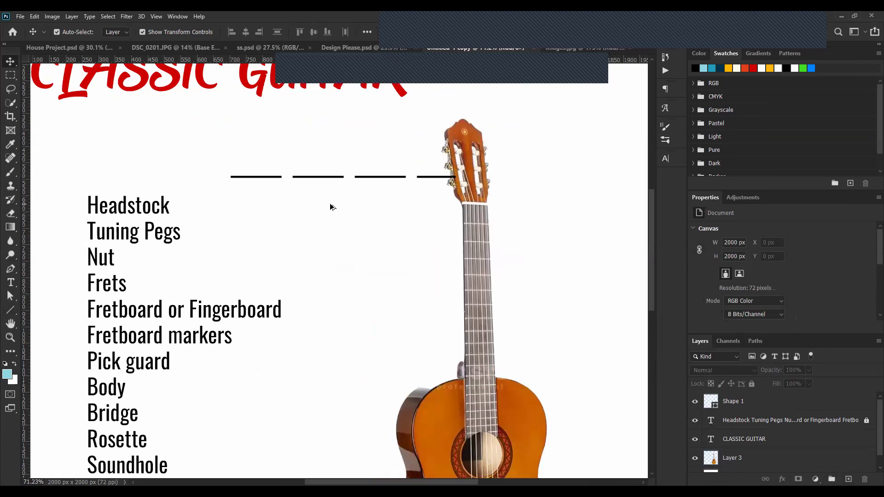
left_click(380, 179)
left_click(769, 458)
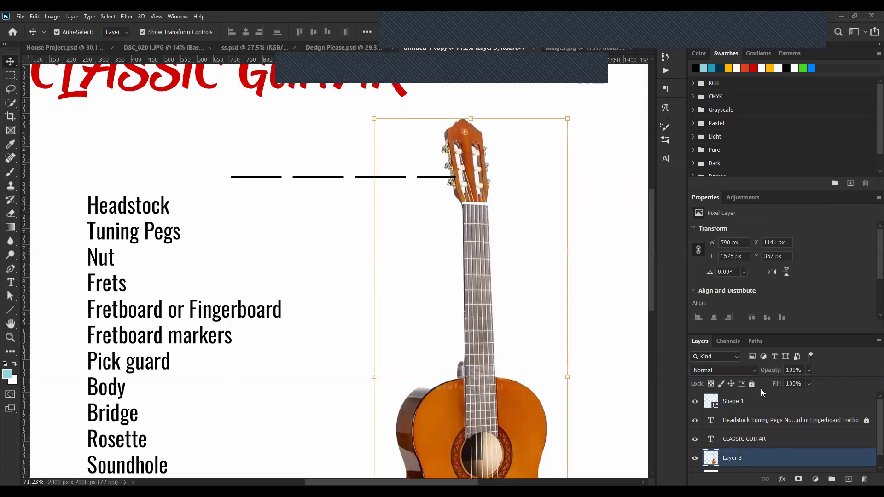
key("slash")
- Move the dashed line up so that it meets the upper edge of the guitar's headstock
left_click(369, 178)
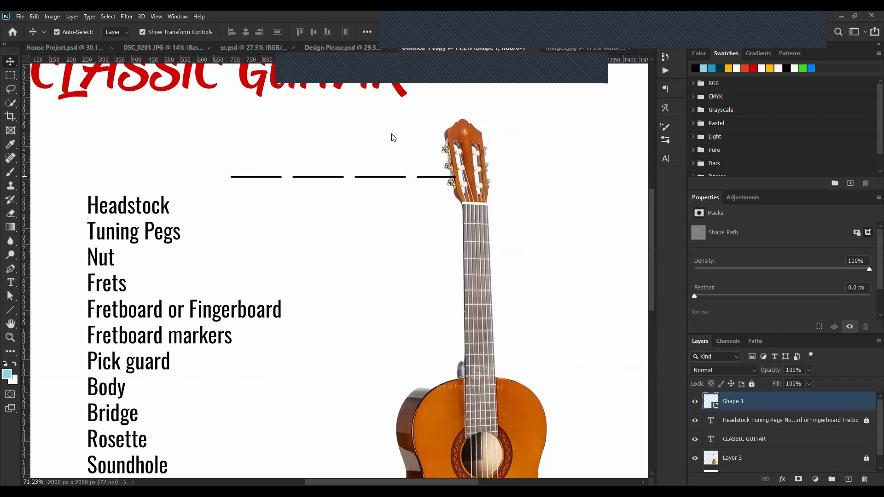
left_click_drag(392, 135, 484, 196)
scroll(411, 131, "up", 5)
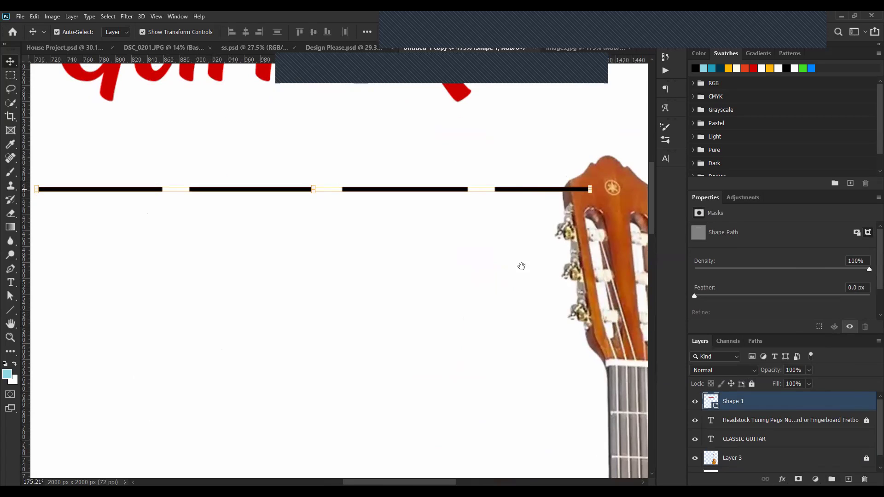
- Try to shorten the dashed line from its left end to about 78% of its width
left_click_drag(53, 209, 280, 241)
left_click(263, 224)
scroll(253, 205, "up", 4)
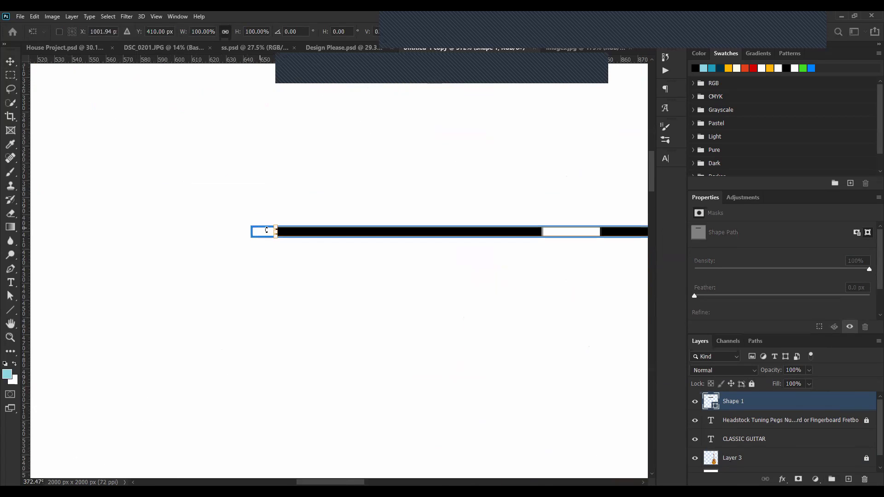
left_click_drag(275, 230, 551, 264)
scroll(204, 229, "down", 5)
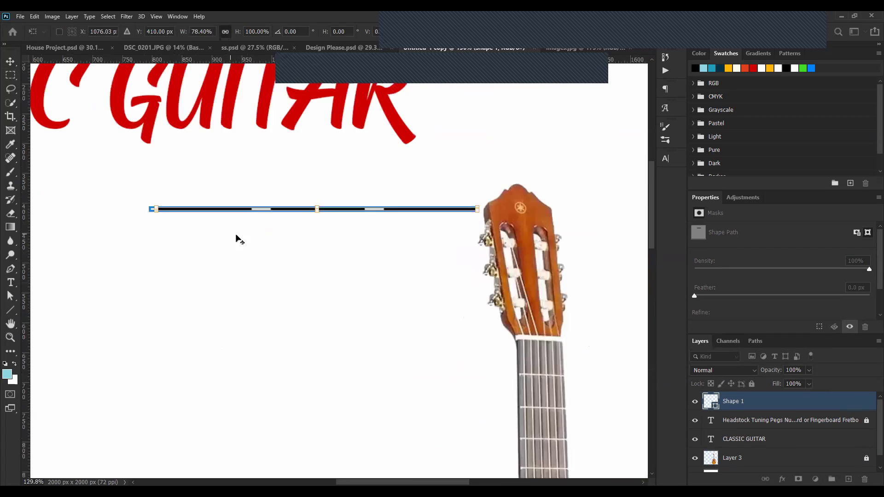
scroll(233, 213, "left", 3)
scroll(231, 213, "up", 3)
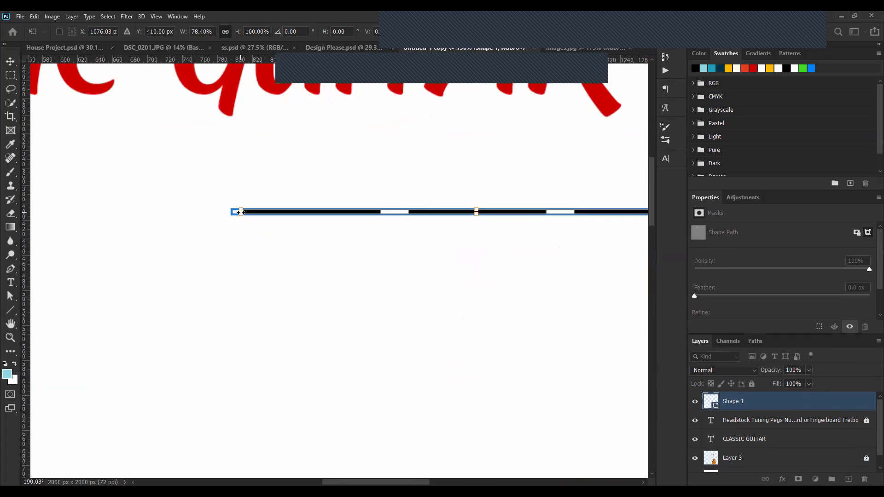
key("Escape")
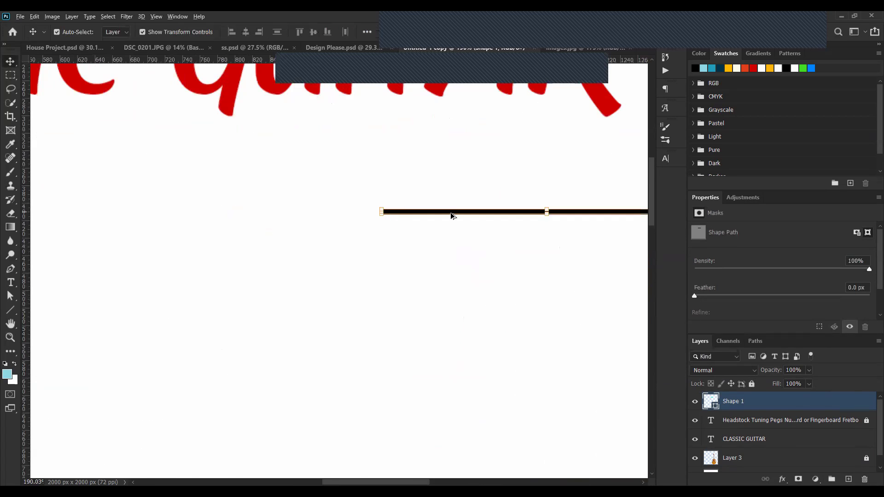
scroll(451, 216, "down", 5)
left_click(450, 237)
- Set the dashed line's width to 400 px
scroll(451, 239, "up", 3)
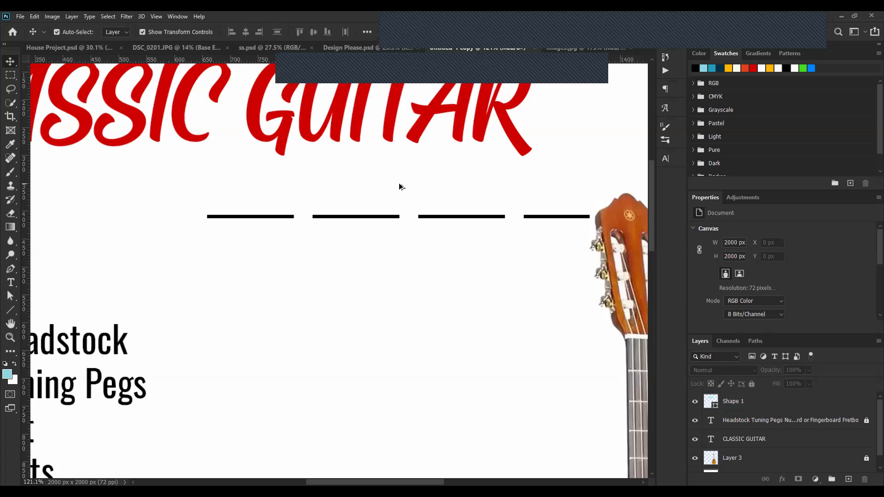
left_click(390, 216)
left_click(11, 310)
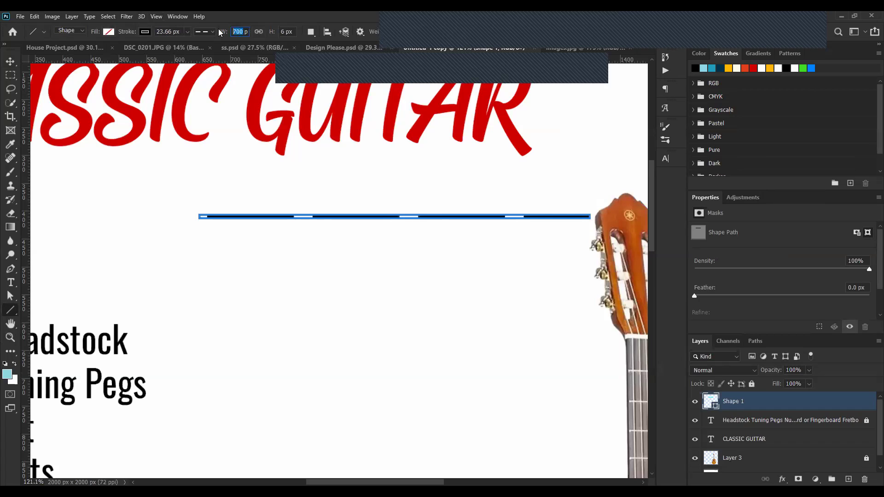
type("400")
key("Return")
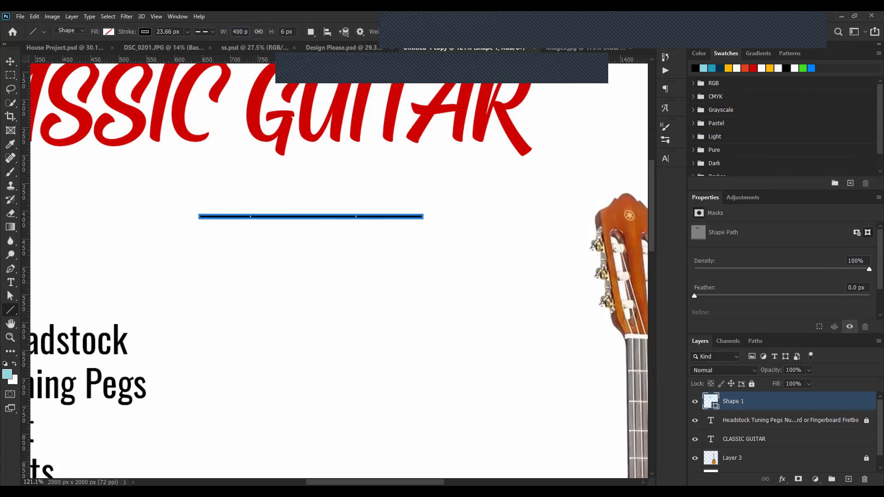
- Move the shortened line horizontally toward the guitar so it ends just beside the headstock
key("v")
left_click(422, 237)
left_click(403, 217)
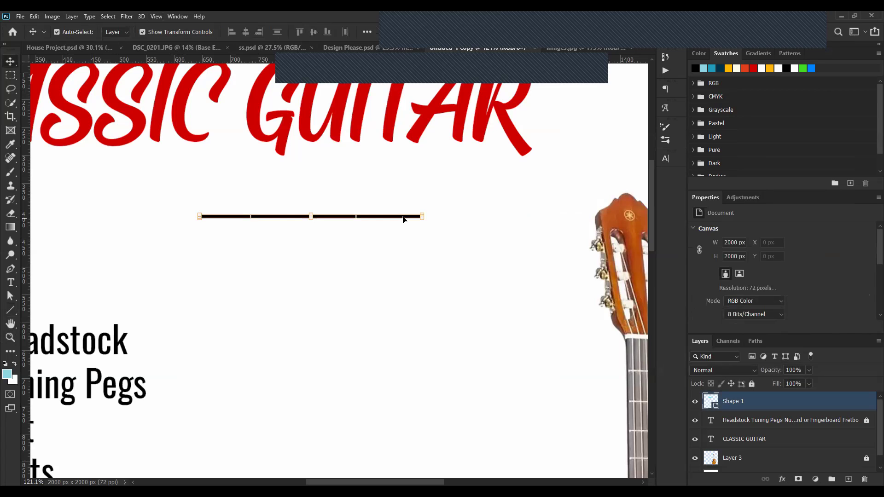
left_click_drag(404, 218, 566, 221)
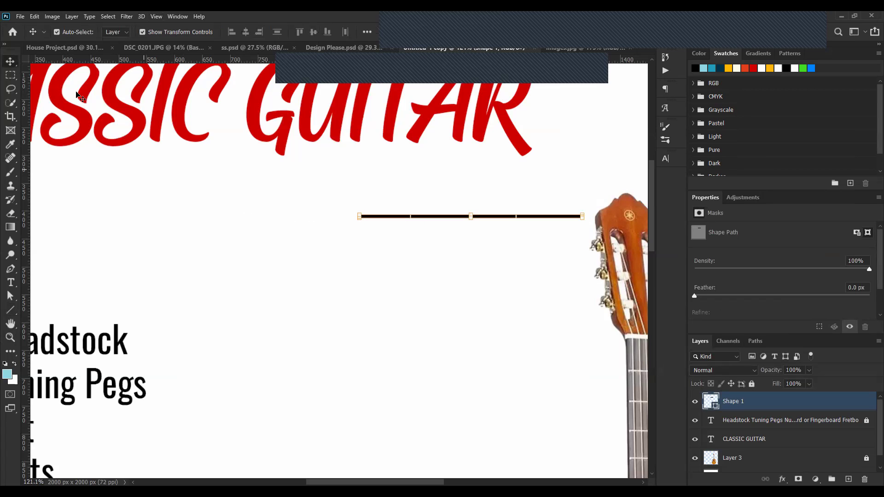
- Try a custom stroke pattern on the line with a dash of 10, a gap of 2 and a second dash of 10
left_click(10, 310)
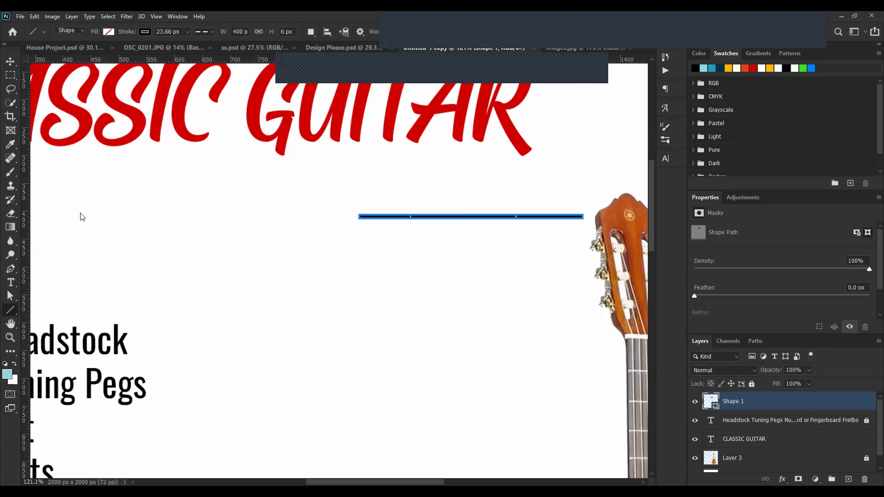
left_click(213, 33)
left_click(203, 147)
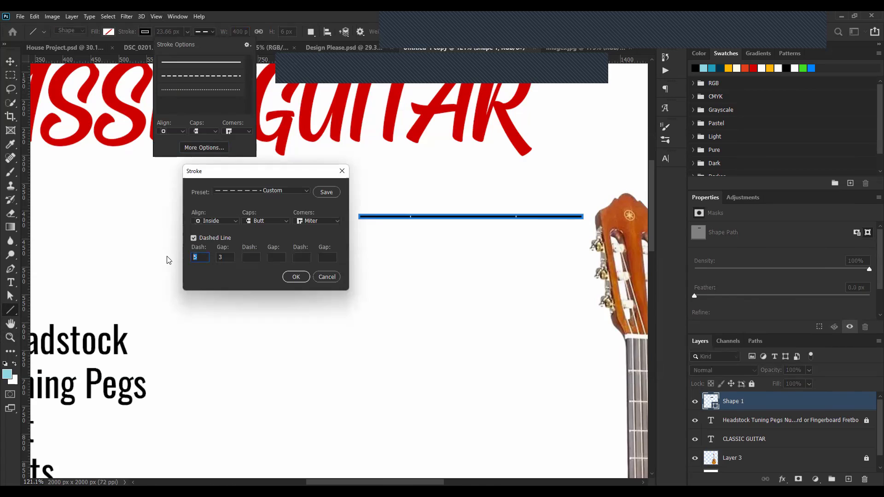
type("10")
key("Tab")
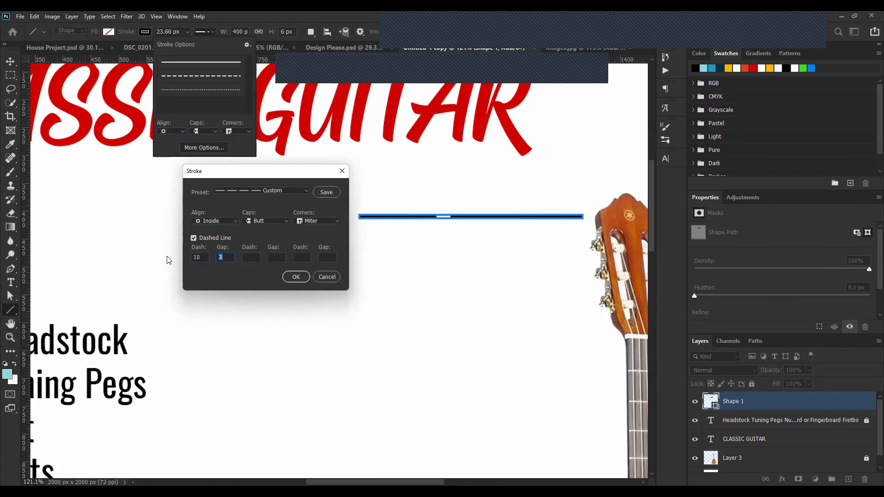
type("2")
key("Tab")
type("10")
key("Tab")
- Try a second dash of 5 and a second gap of 2 in the line's stroke pattern, and close the stroke settings
left_click_drag(254, 258, 236, 258)
type("5")
key("Tab")
left_click(254, 258)
left_click(280, 257)
type("2")
key("Tab")
left_click(296, 276)
key("v")
- Reopen the detailed stroke settings for the line and set the dash to 10
left_click(375, 219)
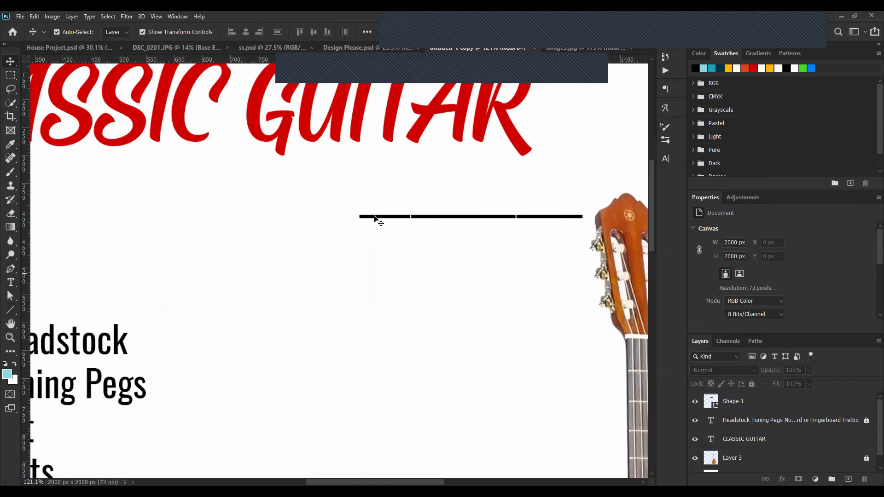
scroll(467, 223, "up", 2)
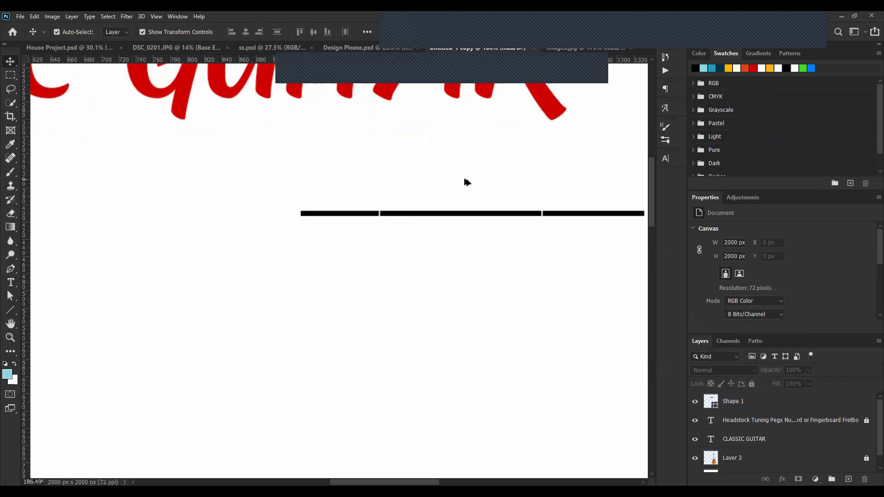
left_click(12, 310)
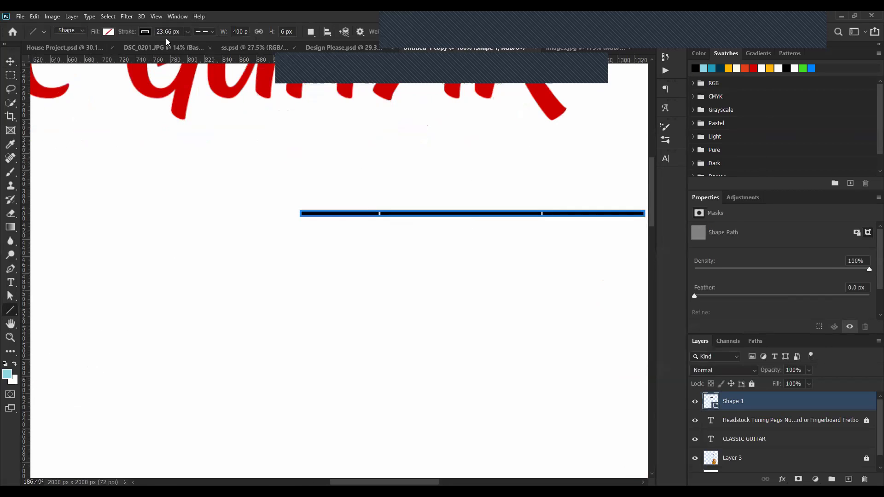
left_click(212, 32)
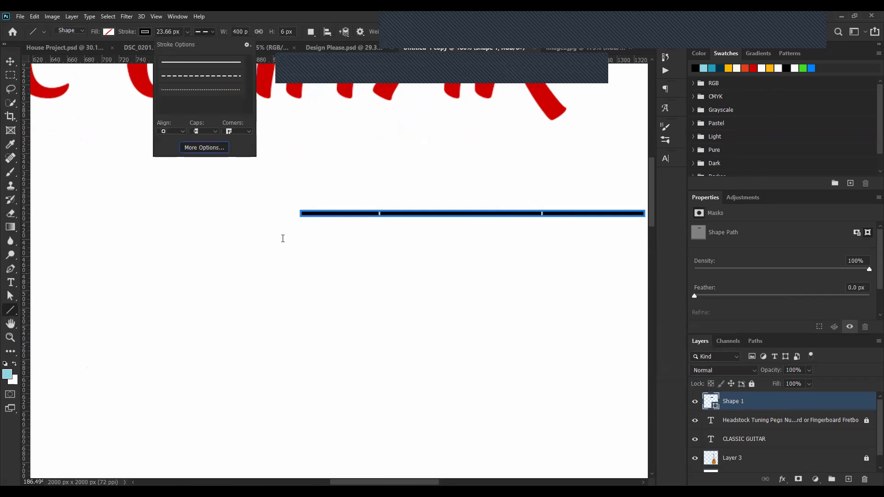
left_click_drag(201, 257, 174, 255)
type("10")
key("Tab")
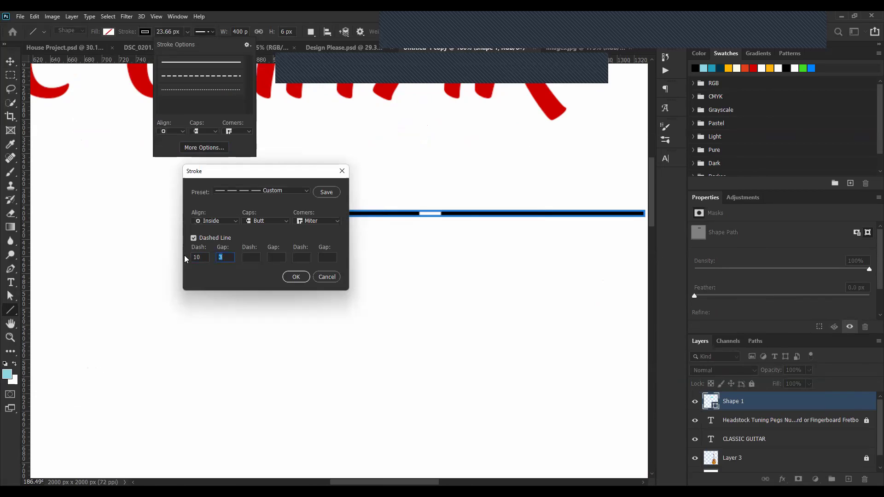
- Try a dash of 15, and settle the line's stroke pattern on a dash of 12 and a gap of 5
left_click(199, 258)
type("15")
key("Tab")
type("2")
key("BackSpace")
type("5")
key("Tab")
double_click(200, 258)
type("12")
key("Tab")
- Set the line's stroke alignment to Center with round caps and round corners
left_click(233, 223)
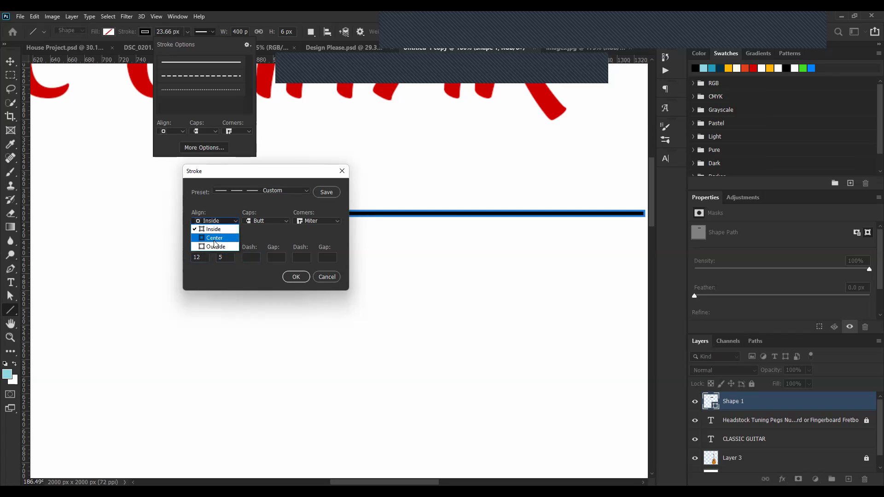
left_click(214, 238)
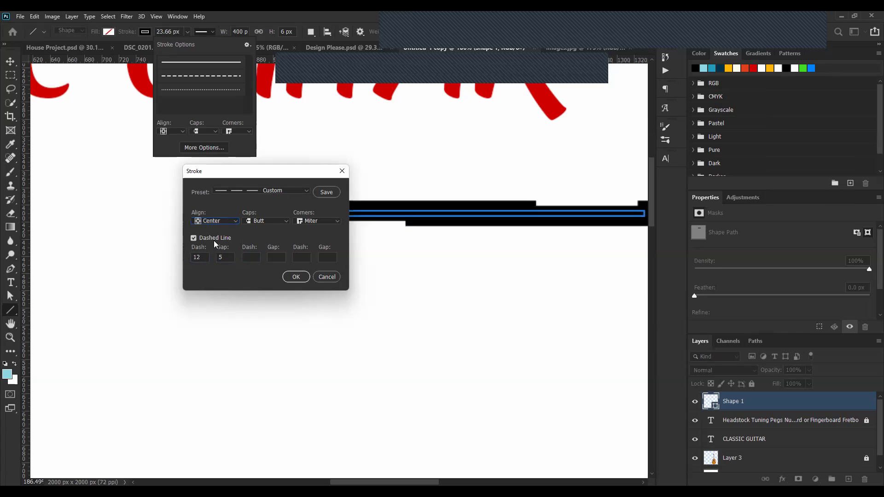
left_click(258, 220)
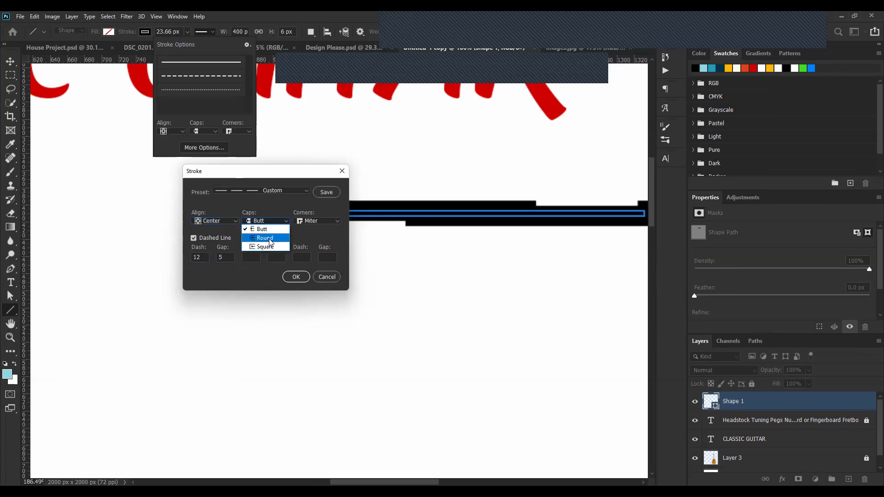
left_click(267, 230)
left_click(313, 221)
left_click(309, 221)
left_click(313, 221)
left_click(316, 238)
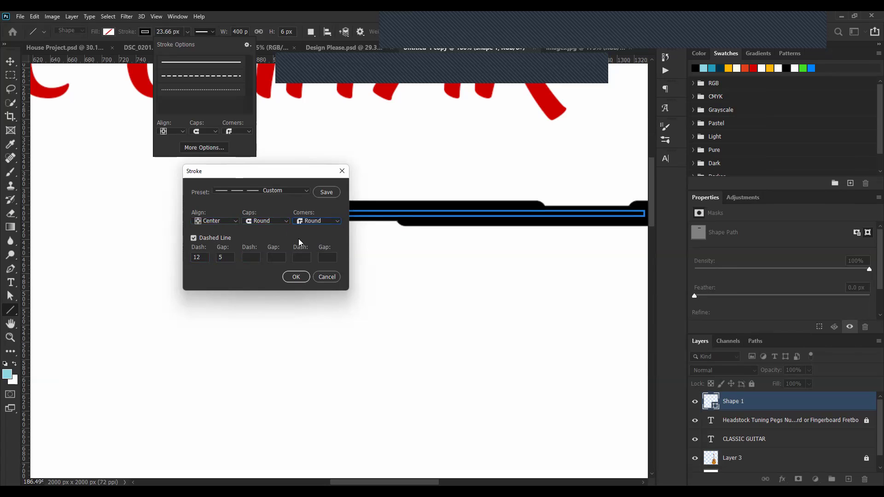
- Compare Inside and Outside stroke alignment, leaving it on Outside, and move the Stroke dialog clear of the line
left_click(229, 221)
left_click(220, 232)
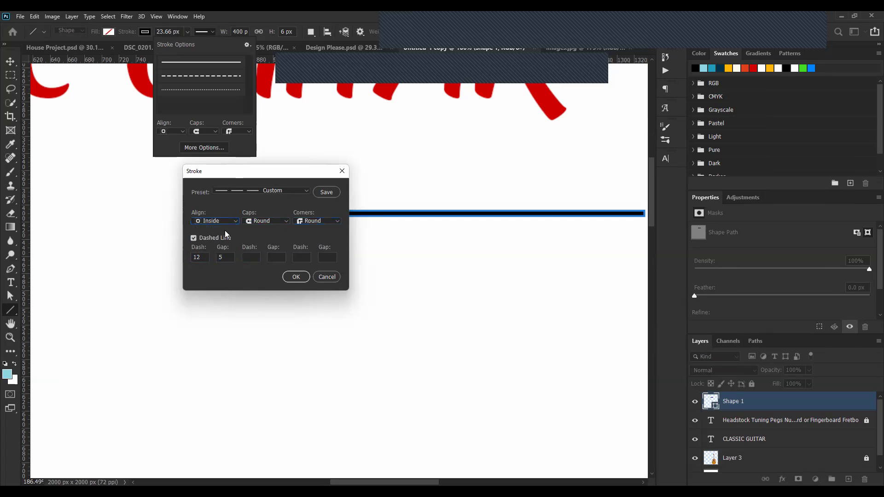
left_click(226, 223)
left_click(214, 247)
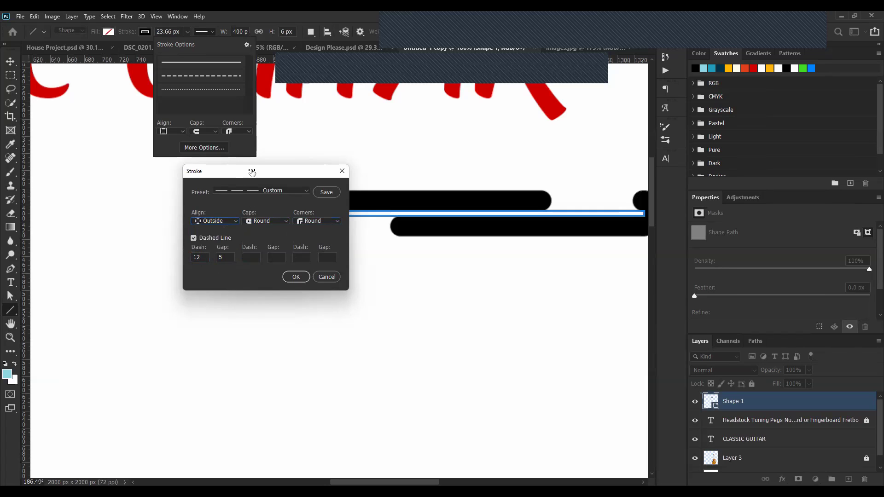
left_click_drag(253, 172, 161, 223)
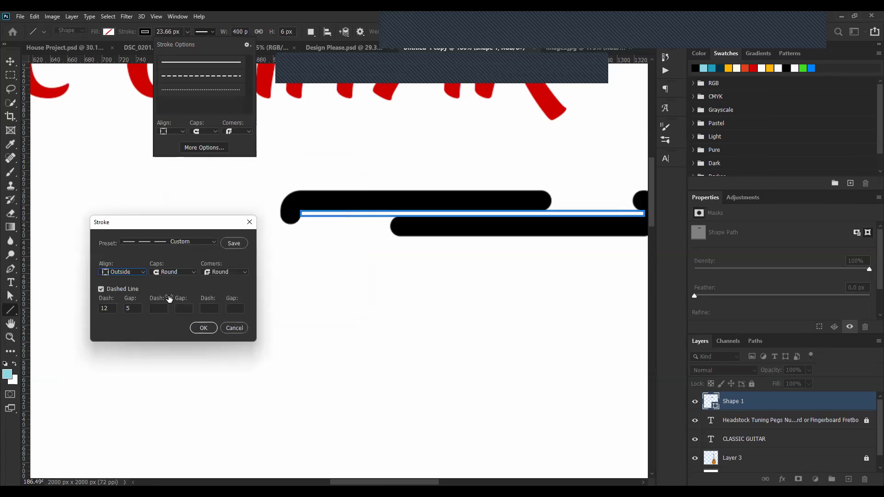
- Set the line's stroke alignment to Inside and its dash length to 1
left_click(126, 272)
left_click(120, 280)
left_click(101, 309)
type("1")
key("Tab")
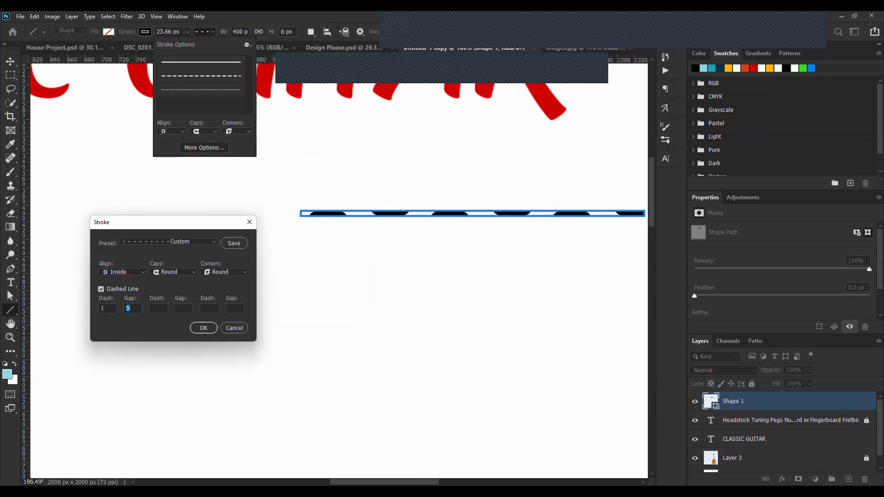
- Try a gap of 1, settle the line's gap on 5, and apply the stroke settings
type("1")
key("Tab")
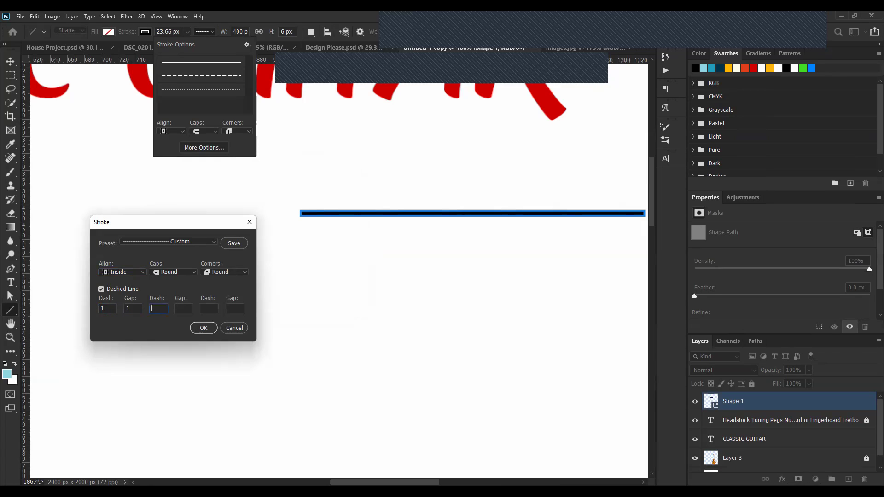
double_click(131, 309)
type("5")
key("Tab")
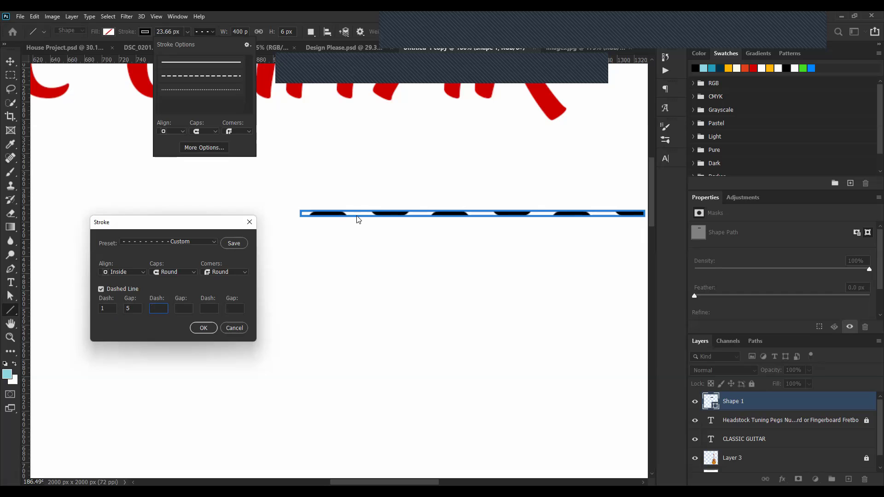
left_click(203, 328)
- Examine the dashed line up close and from a distance beside the guitar's headstock
key("v")
scroll(370, 306, "down", 5)
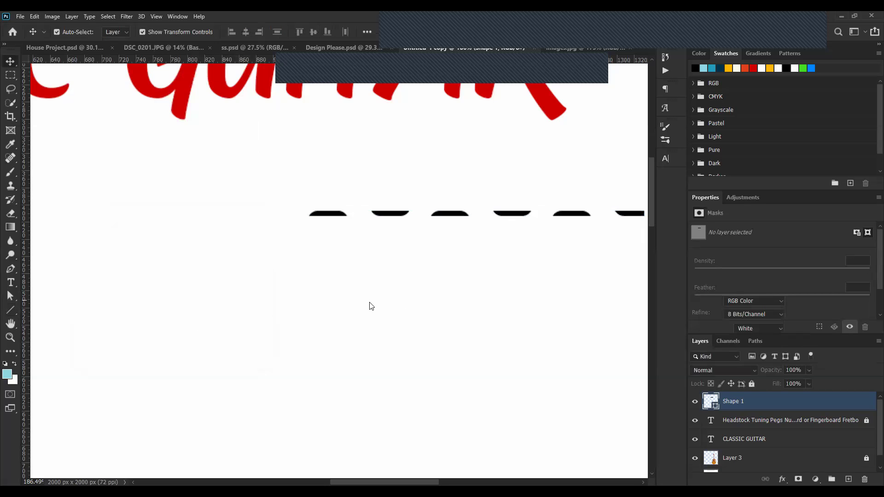
left_click(364, 306)
scroll(367, 304, "up", 1)
scroll(402, 291, "up", 3)
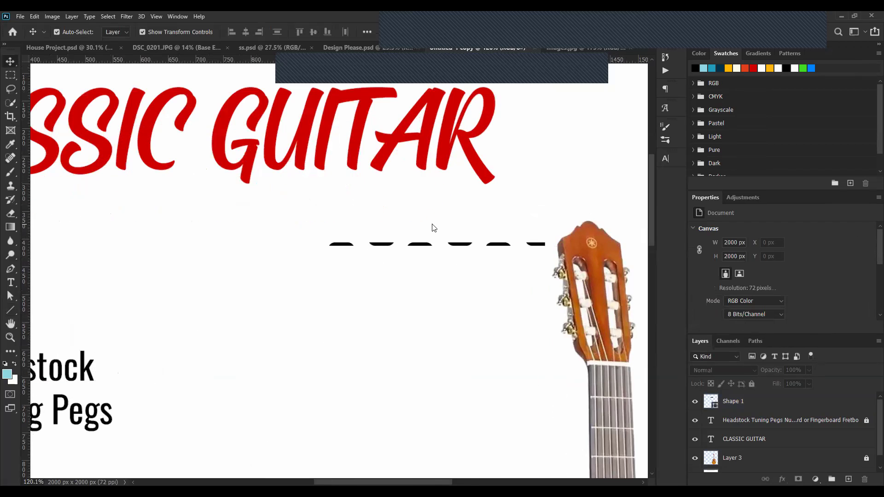
left_click(382, 244)
scroll(386, 247, "up", 5)
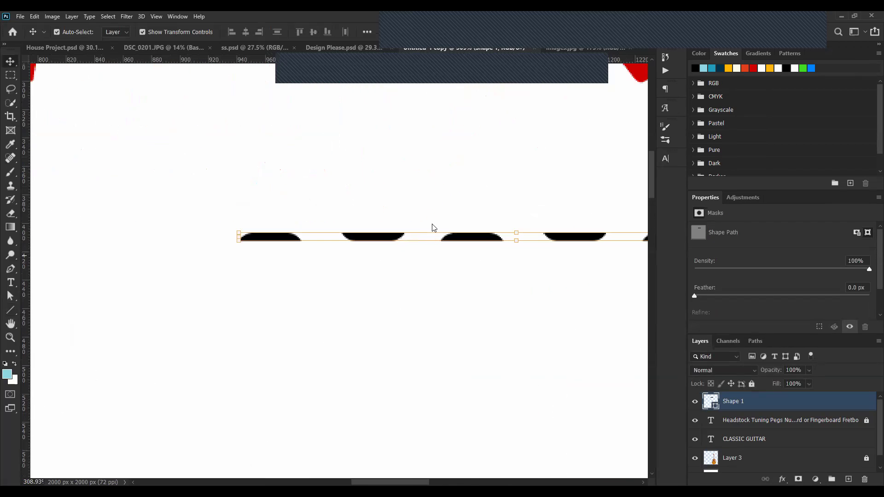
scroll(374, 255, "down", 5)
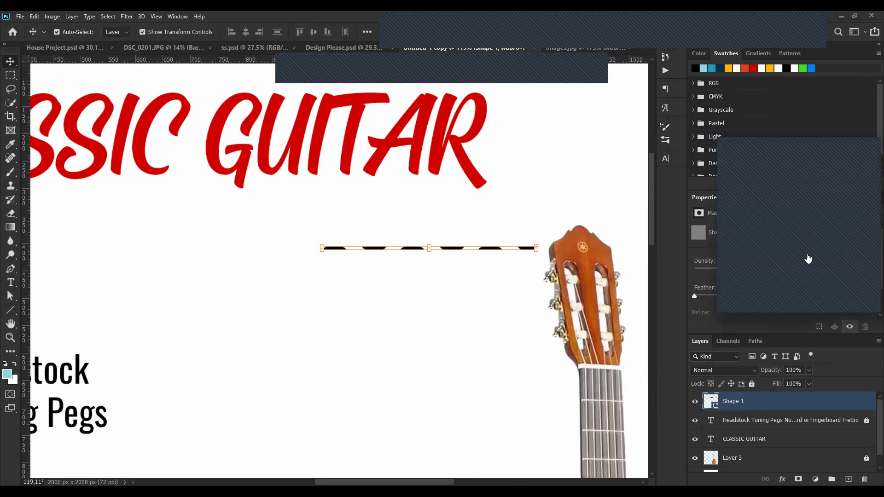
left_click(499, 229)
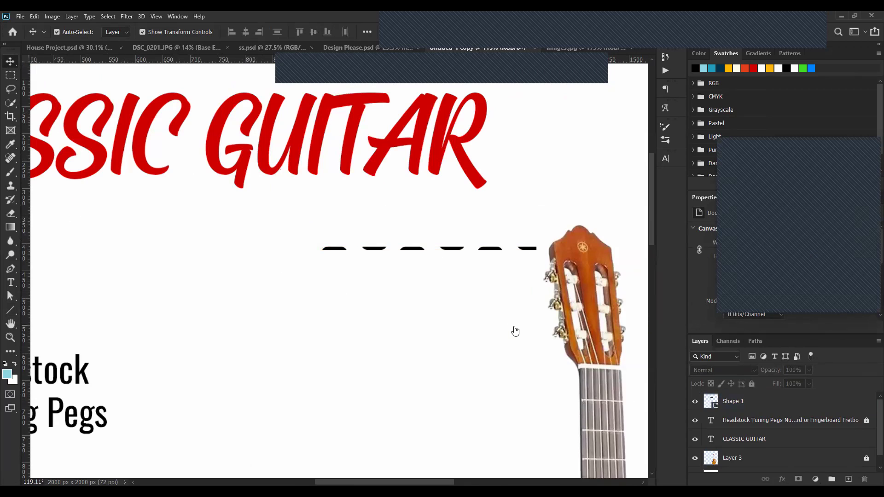
left_click(335, 248)
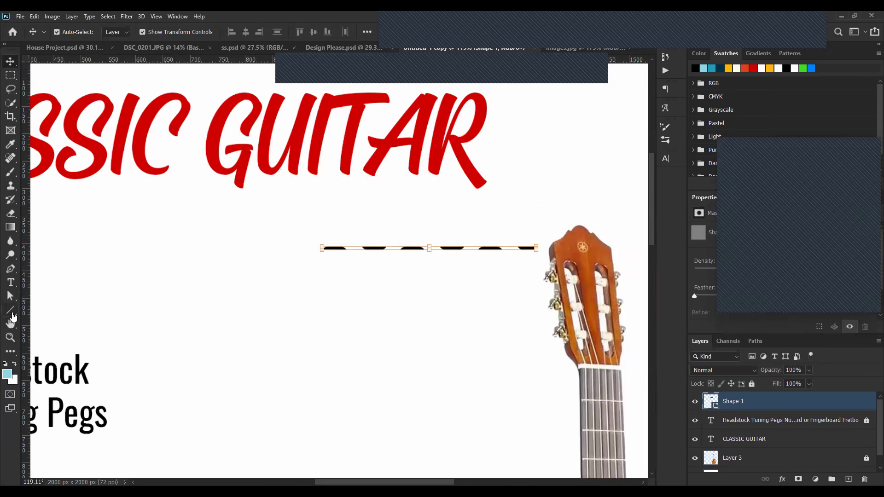
- Unlock the part-names text layer and move it so that Headstock lines up with the dashed line
left_click_drag(112, 368, 296, 346)
left_click(273, 351)
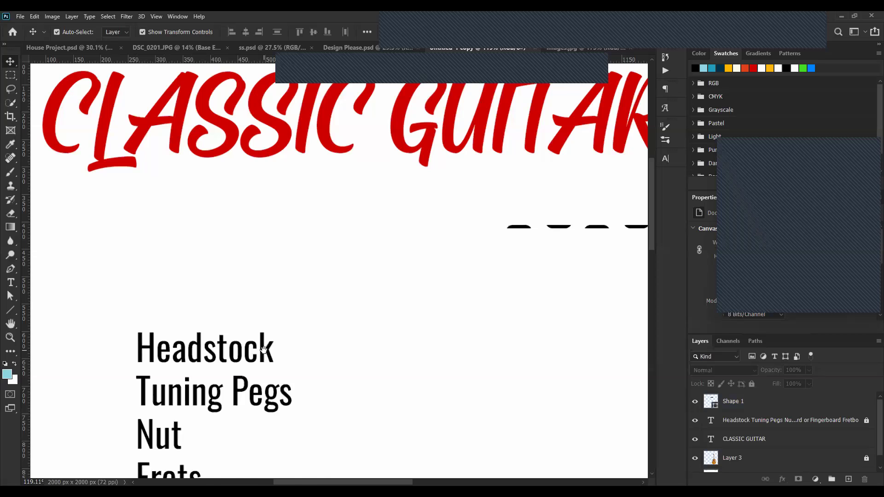
scroll(263, 350, "down", 3)
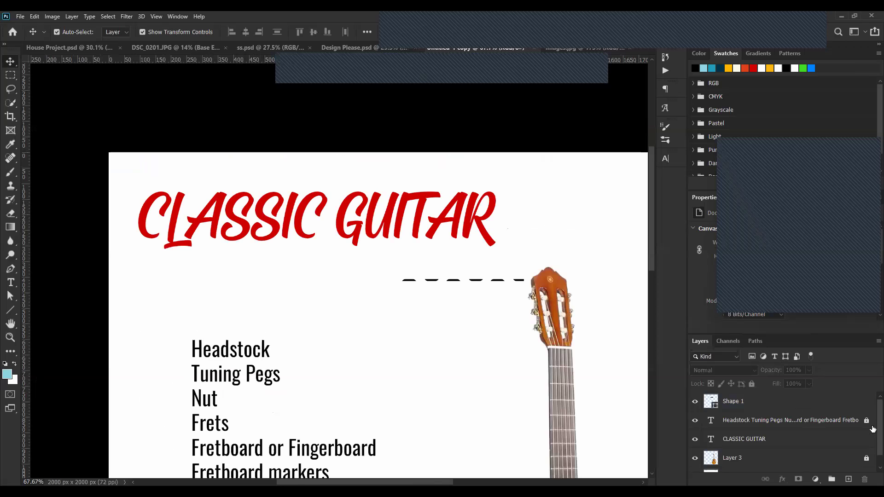
left_click(867, 421)
left_click(263, 350)
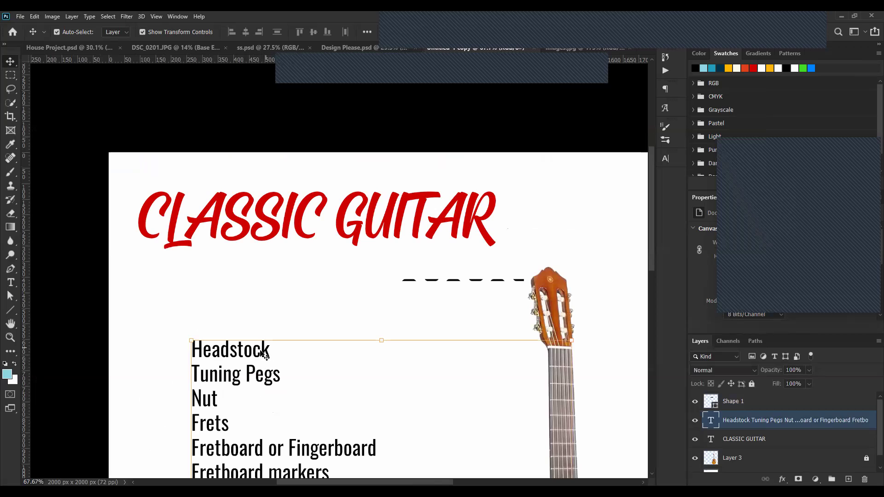
left_click_drag(263, 348, 370, 279)
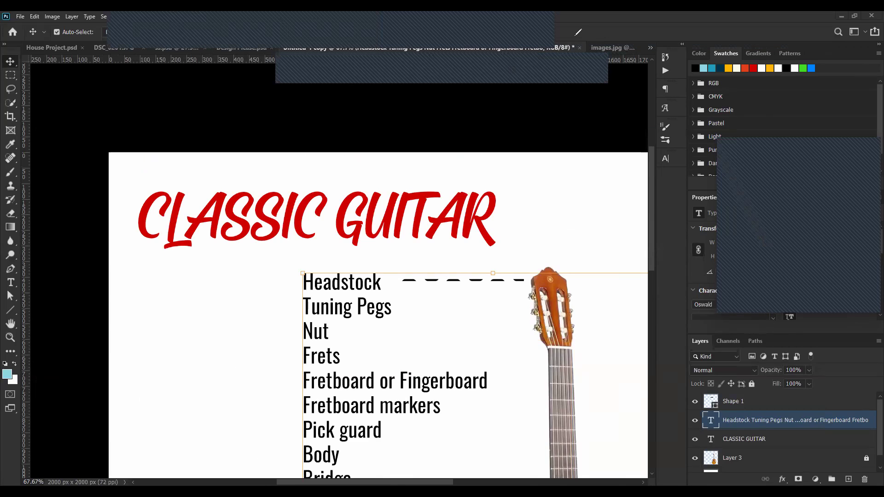
- Examine the labels and guitar at 100% zoom, and check the document's dimensions in Image Size
mouse_move(535, 64)
left_mouse_down()
mouse_move(561, 52)
mouse_move(554, 47)
left_mouse_up()
mouse_move(523, 69)
left_mouse_down()
mouse_move(89, 389)
mouse_move(48, 459)
mouse_move(1, 469)
mouse_move(65, 467)
mouse_move(44, 457)
mouse_move(57, 459)
left_mouse_up()
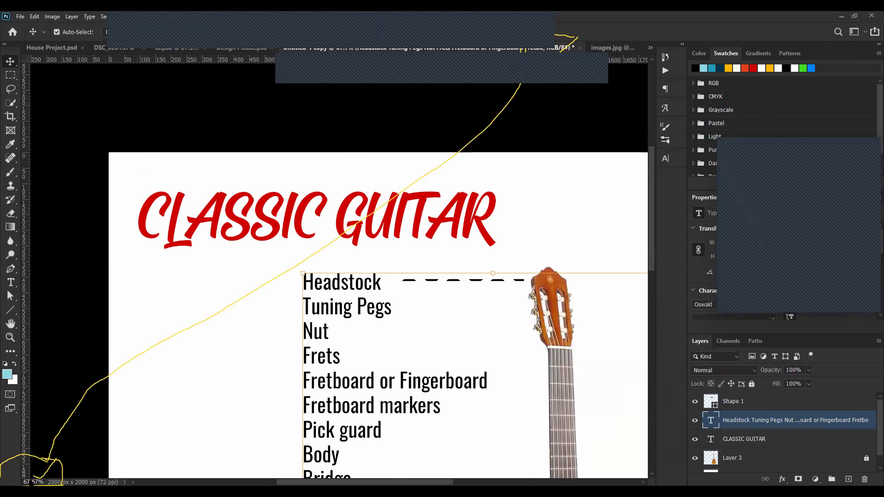
left_click(78, 455)
left_click(33, 482)
type("100")
key("Return")
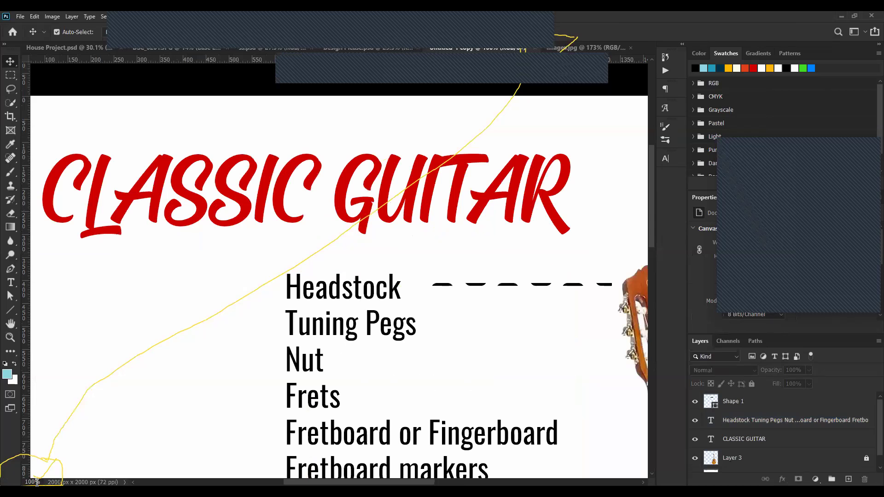
left_click_drag(418, 339, 299, 195)
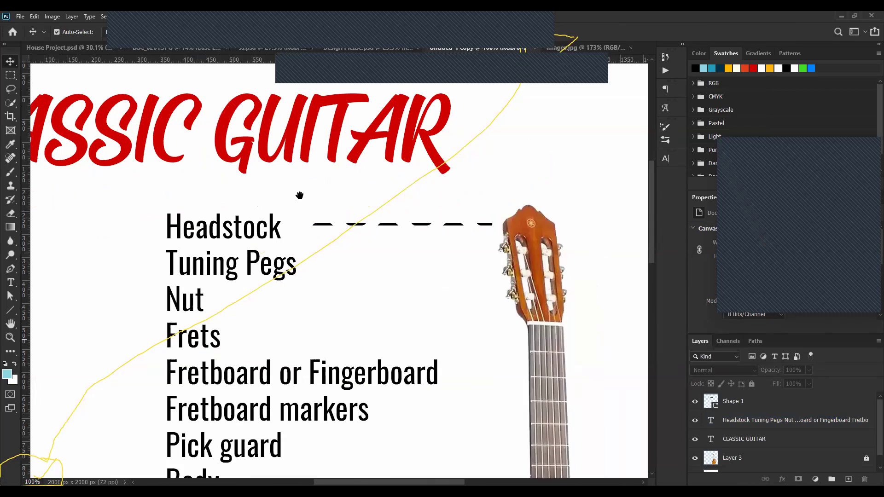
scroll(387, 301, "down", 8)
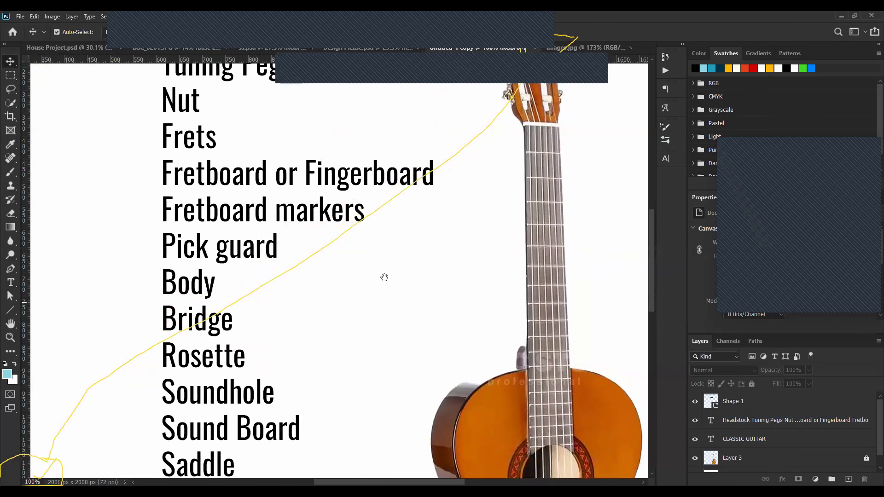
scroll(414, 323, "right", 1)
scroll(450, 243, "down", 4)
scroll(451, 244, "left", 1)
key("ctrl")
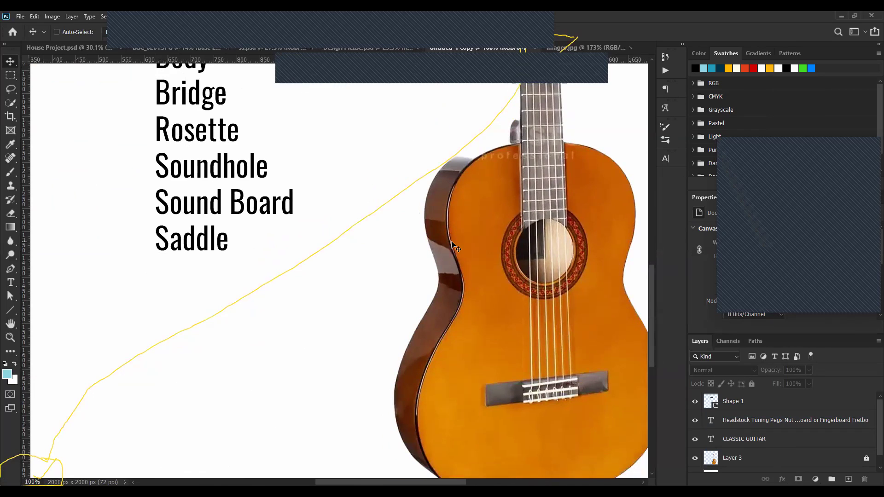
key("ctrl+alt+i")
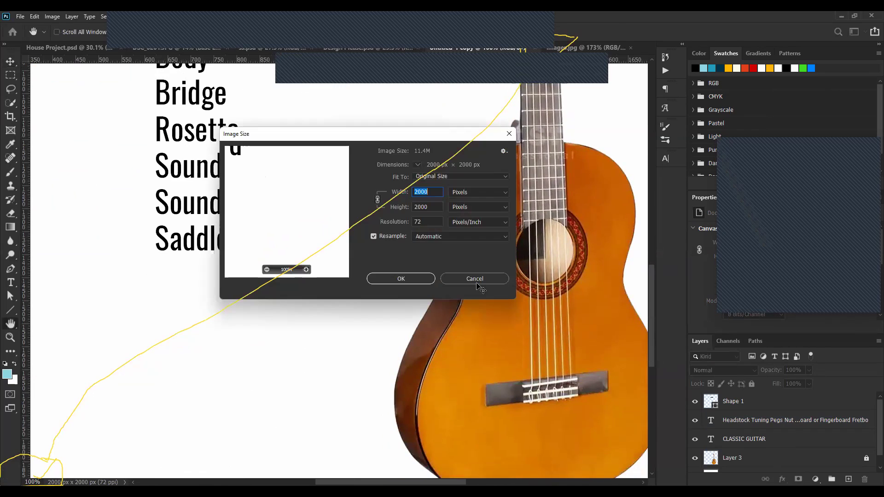
left_click(474, 280)
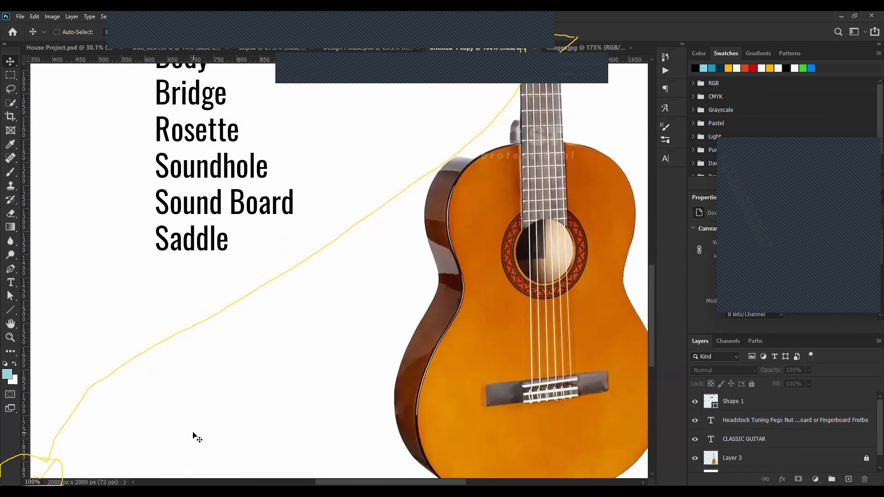
- Set the font size of the part-names text to 48 px
key("ctrl+minus")
key("ctrl+minus")
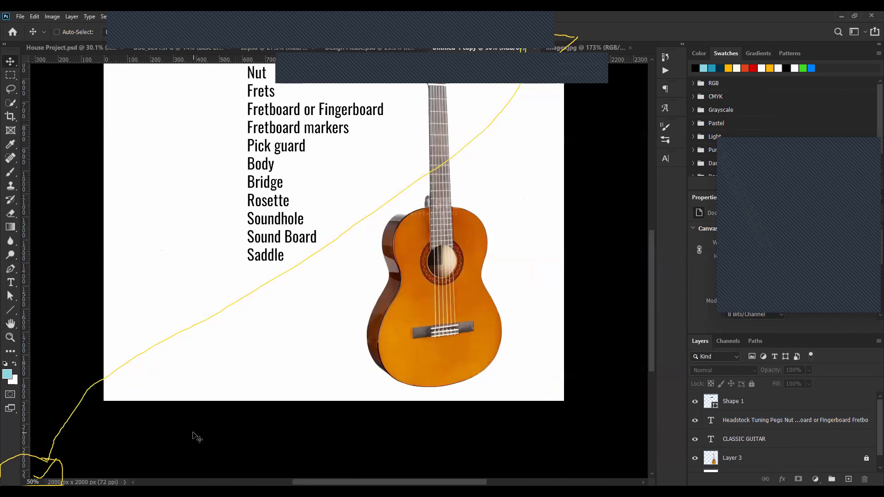
scroll(345, 326, "up", 3)
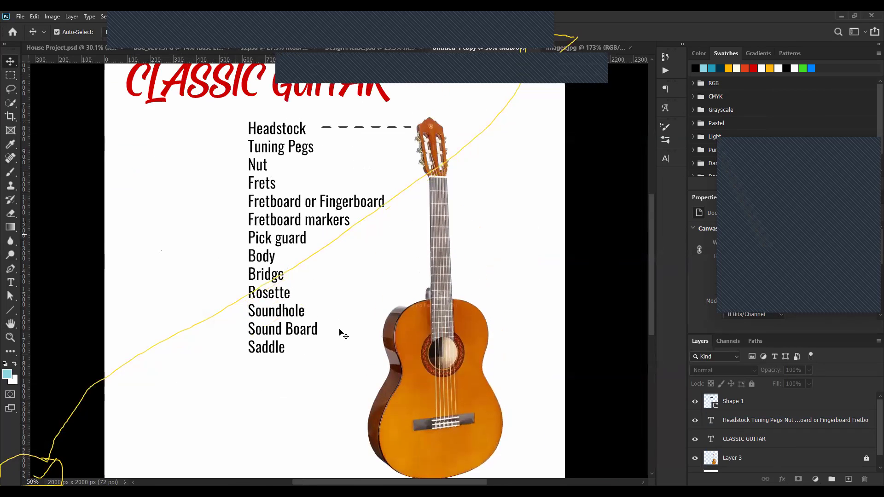
left_click(286, 159)
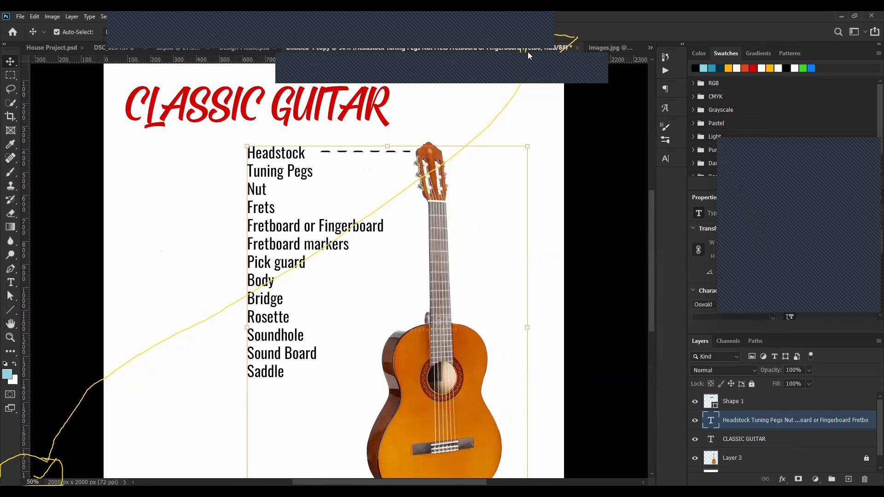
left_click(665, 159)
left_click(563, 186)
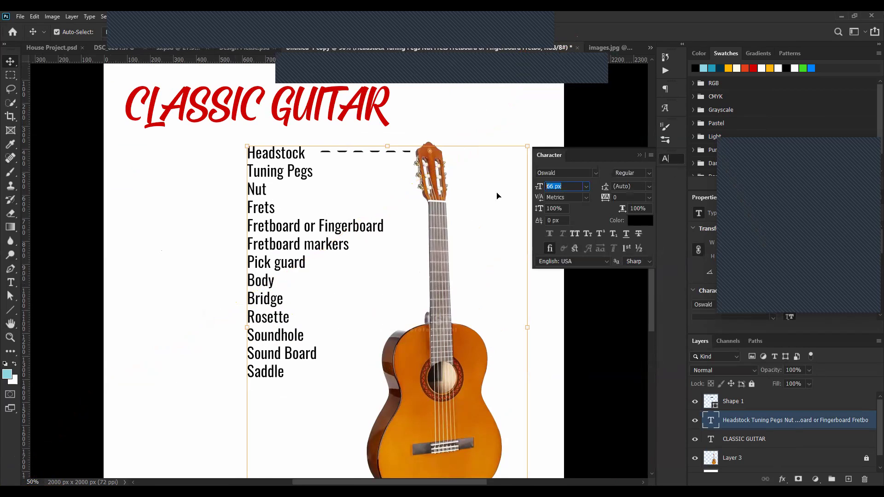
type("48")
key("Return")
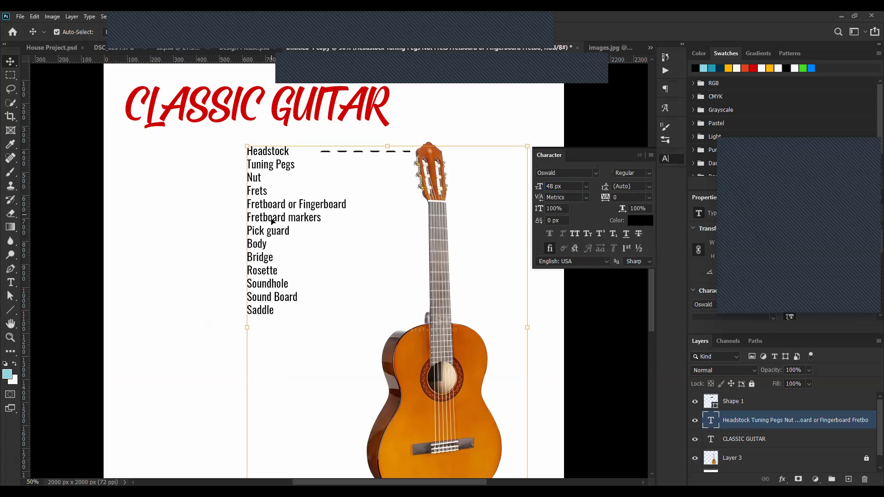
- Move the part-names text closer to the start of the dashed line
left_click(214, 280)
left_click(267, 158)
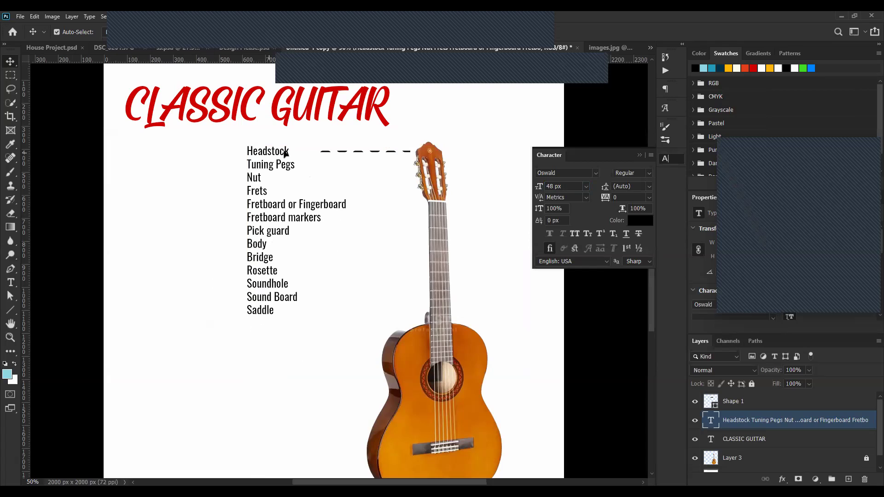
mouse_move(284, 153)
left_mouse_down()
mouse_move(303, 152)
mouse_move(297, 158)
left_mouse_up()
- Delete every part name below Headstock and convert the remaining label to point text
key("t")
left_click_drag(291, 310, 227, 157)
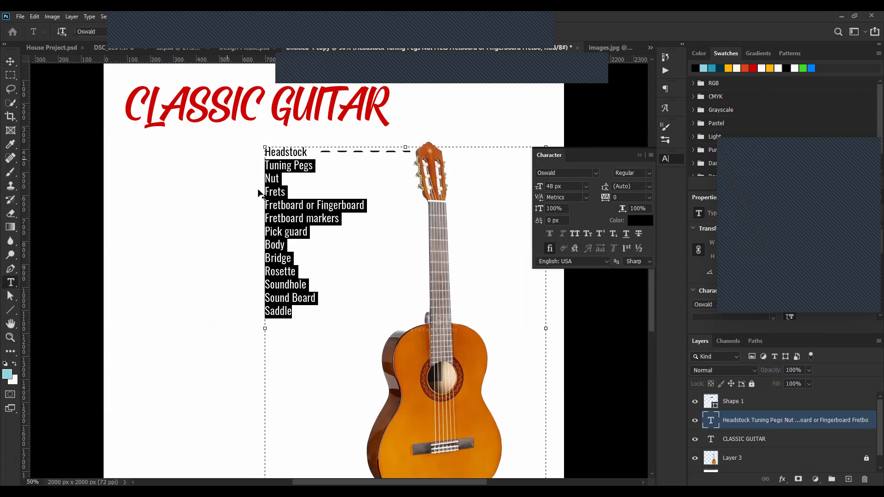
key("BackSpace")
left_click(10, 61)
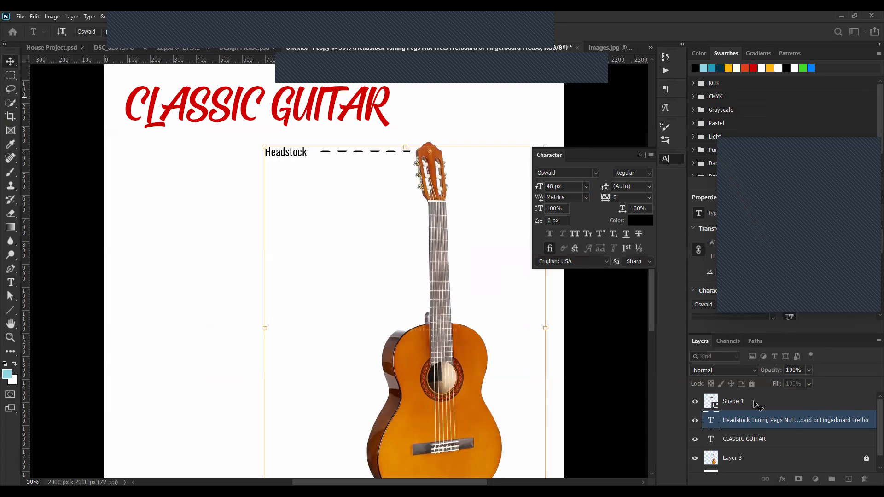
right_click(793, 425)
left_click(730, 340)
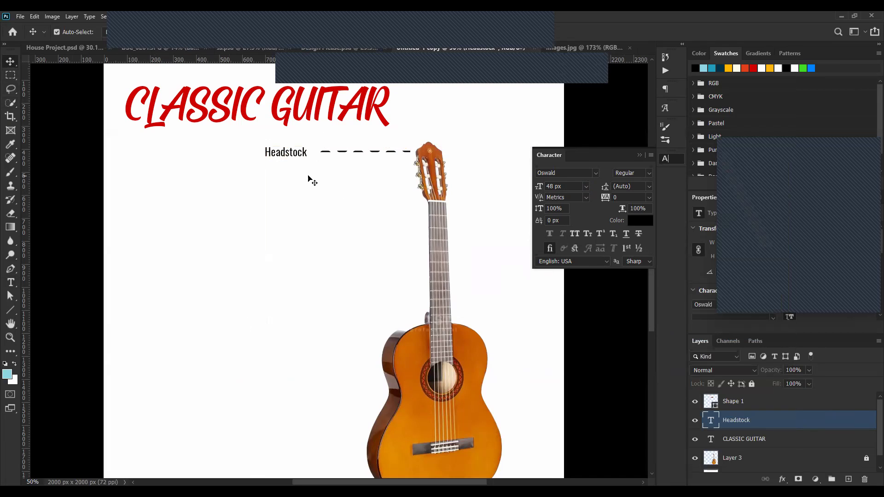
left_click(332, 186)
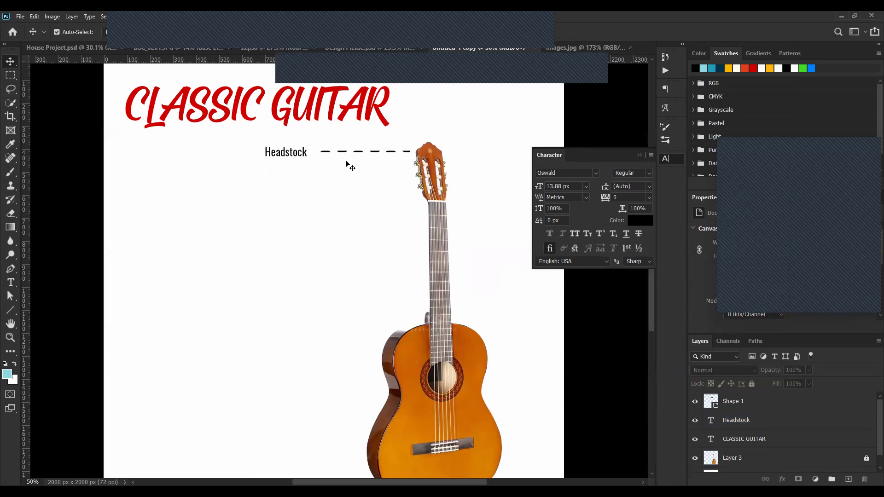
- Set the dashed line's shape fill color to #262626
left_click(716, 407)
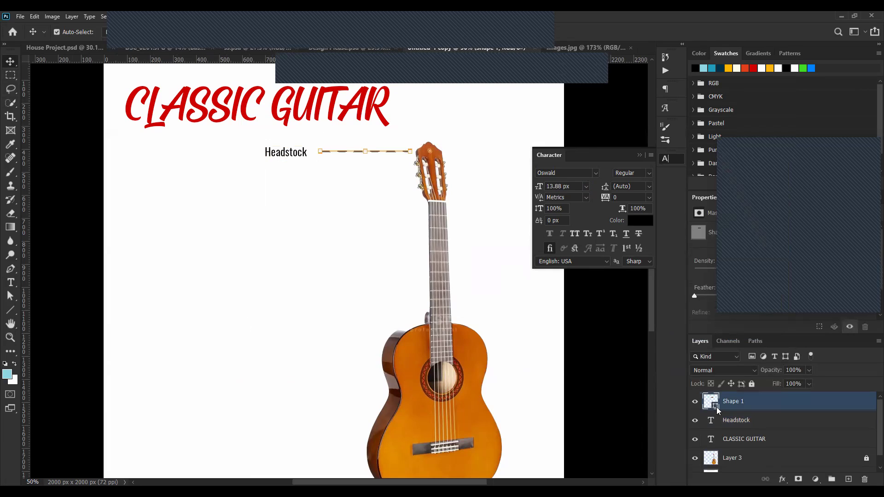
double_click(717, 407)
left_click(452, 384)
left_click(452, 385)
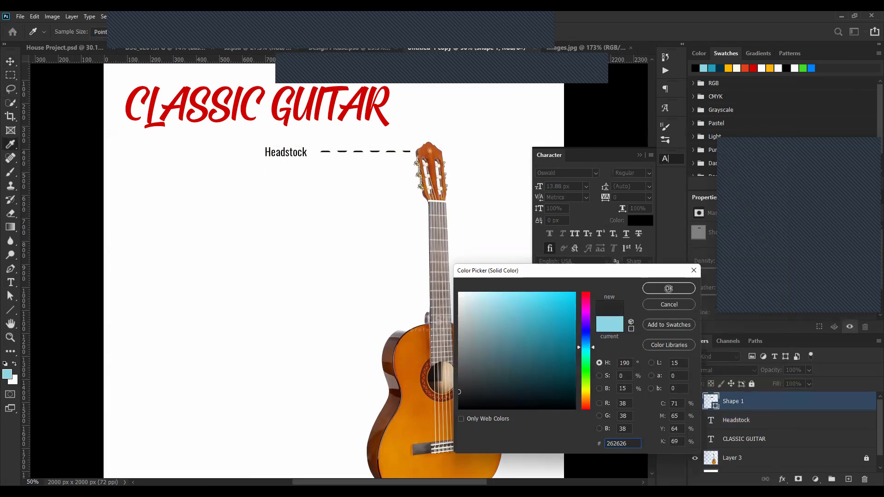
left_click(669, 288)
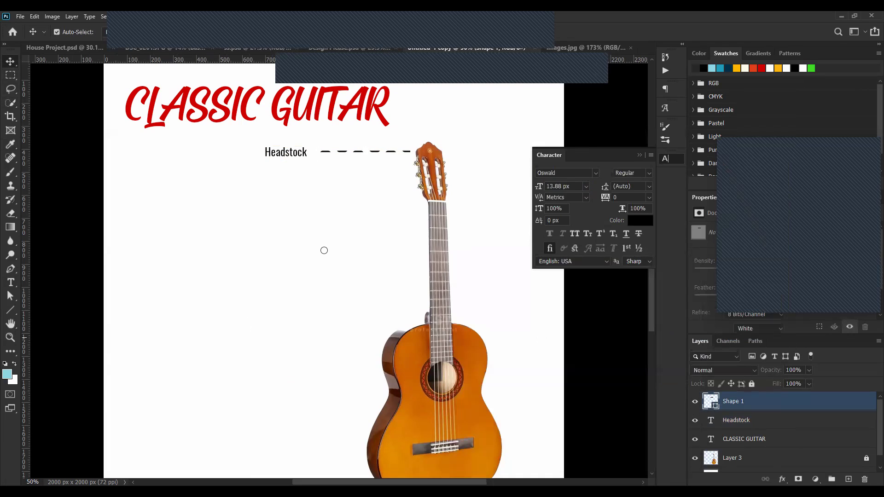
left_click(324, 250)
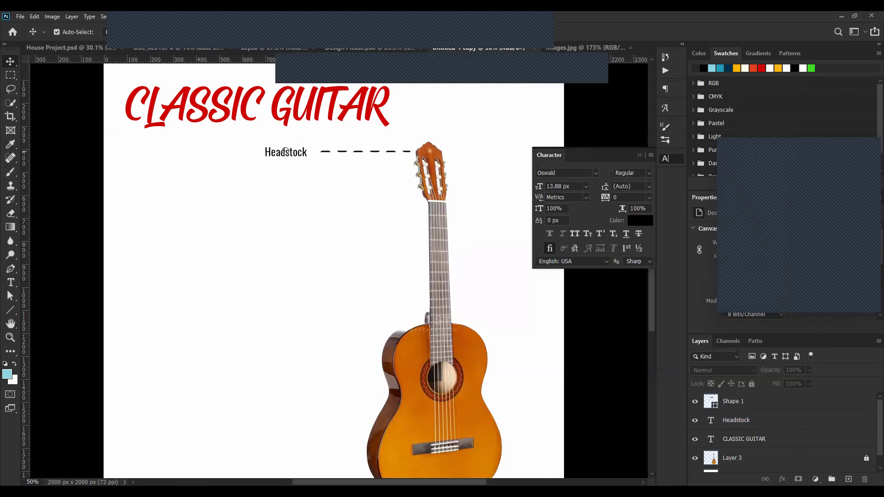
- Duplicate the Headstock label below the original and replace the copy's text with the remaining part names, from Tuning Pegs to Saddle
left_click(286, 151)
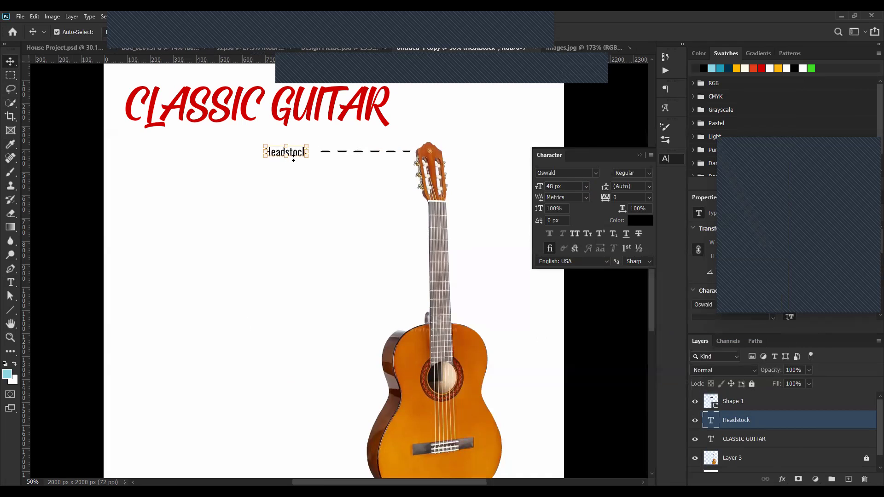
left_click_drag(291, 157, 296, 209)
double_click(296, 208)
type("Tuning Pegs Nut Frets Fretboard or Fingerboard Fretboard markers Pick guard Body Bridge Rosette Soundhole Sound Board Saddle")
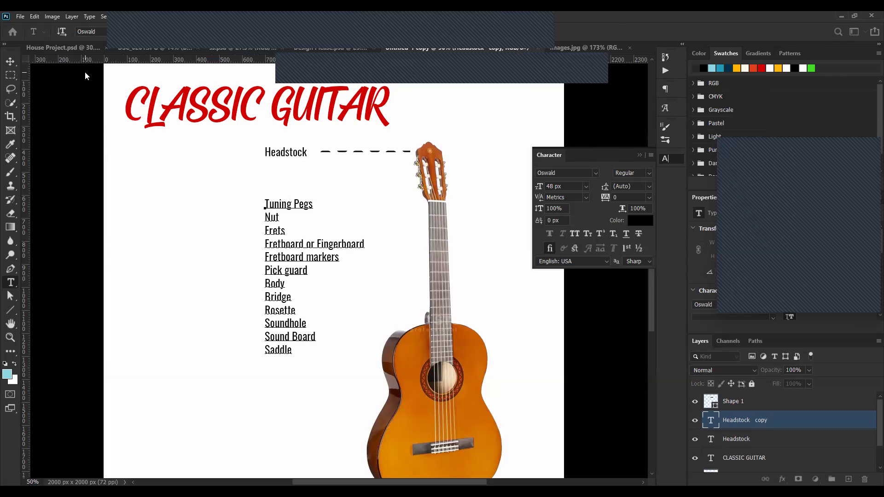
left_click(10, 63)
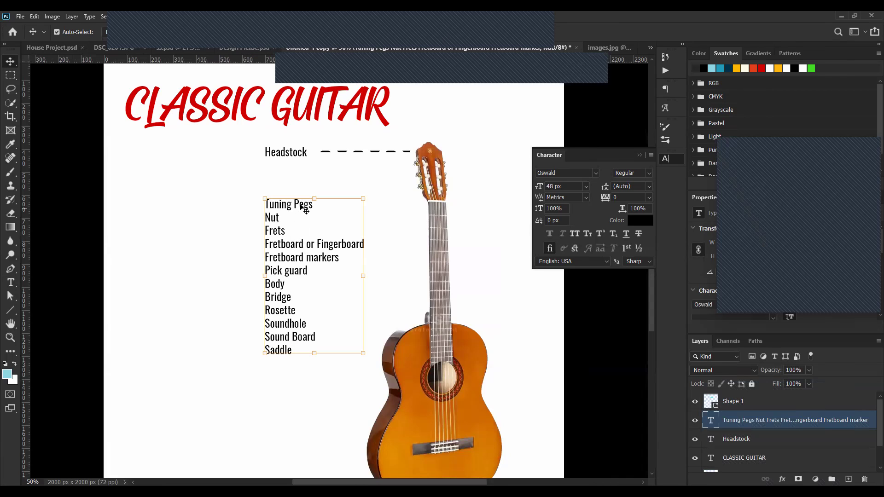
- Cut every part name below Tuning Pegs from the pasted list
key("t")
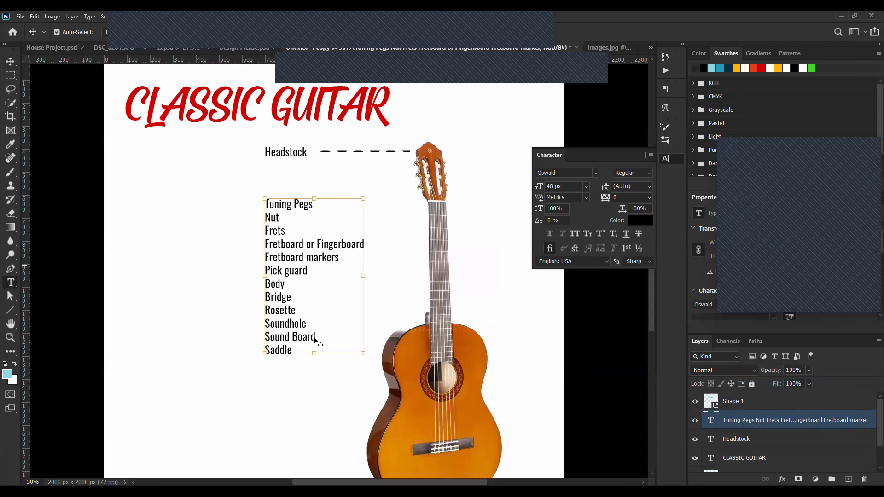
left_click(302, 355)
key("ctrl+a")
key("ctrl+shift+u")
left_click(300, 354)
left_click_drag(299, 354, 252, 219)
key("ctrl+x")
key("BackSpace")
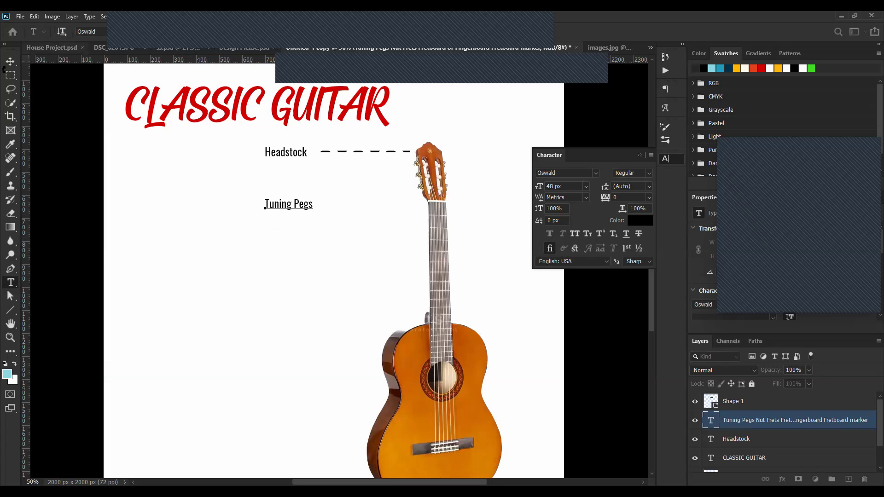
key("ctrl+Return")
key("v")
left_click(359, 150)
key("a")
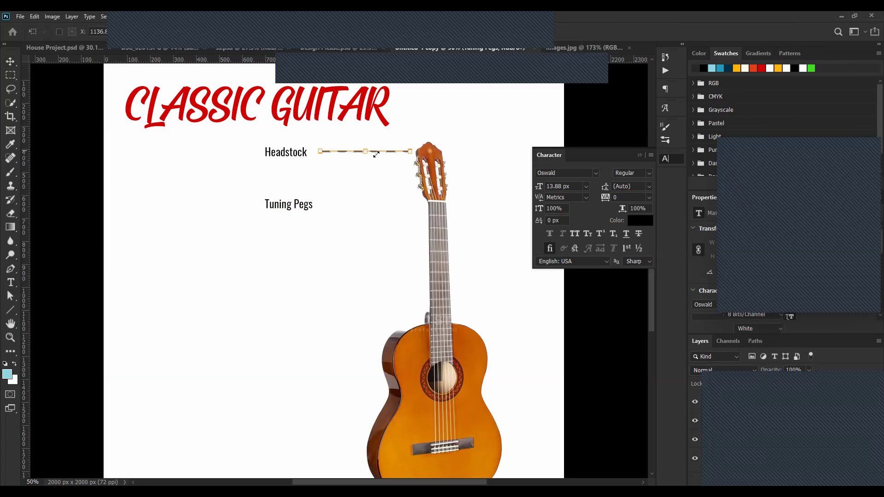
key("v")
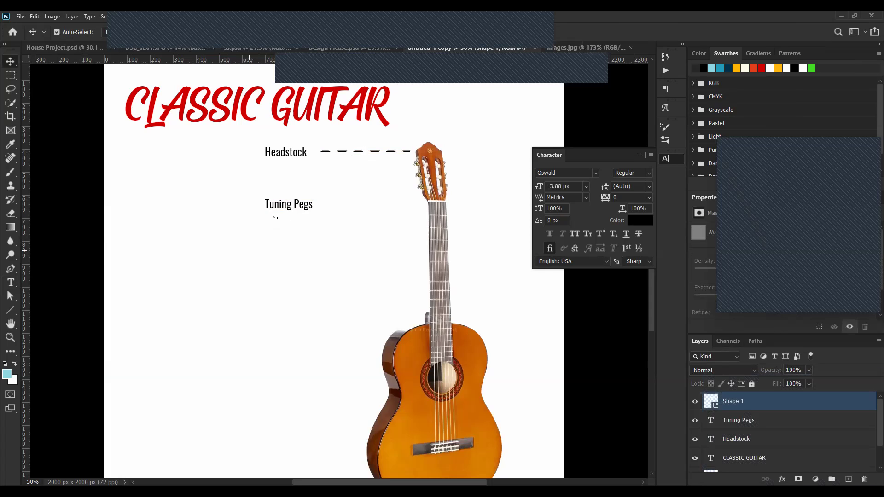
- Undo the cut of the part names and move the full list to the empty lower-left area of the canvas
left_click(286, 206)
key("ctrl+z")
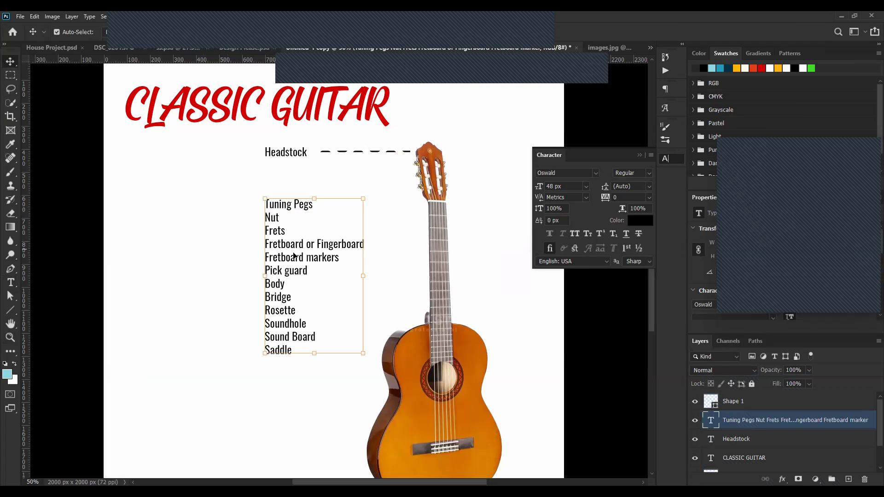
key("ctrl+z")
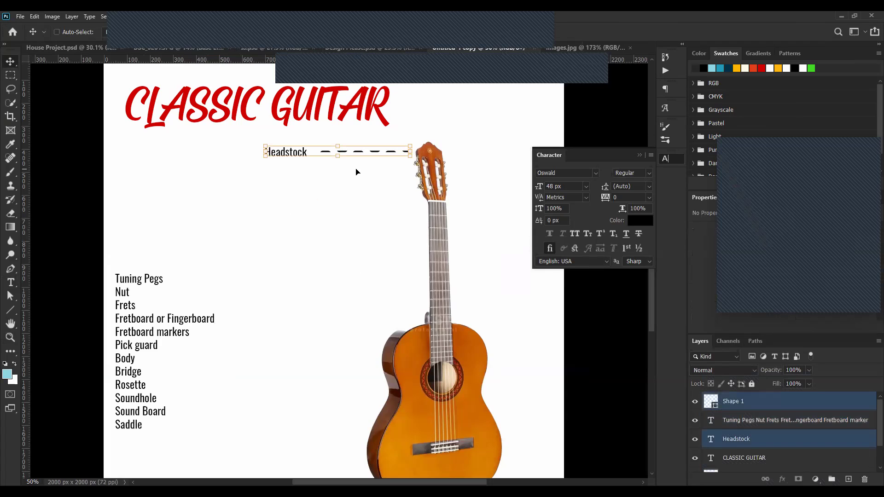
- Duplicate the Headstock label together with its dashed line and place the copies directly below the originals
key("ctrl+j")
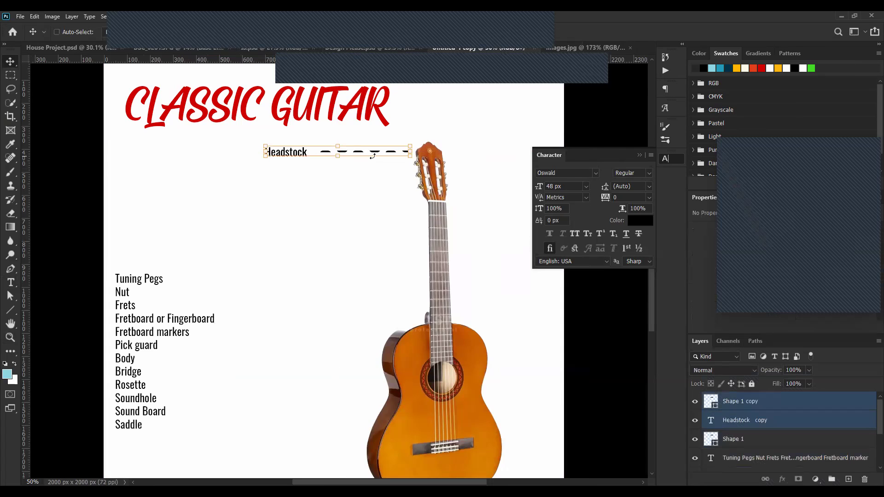
key("ctrl")
key("ctrl+t")
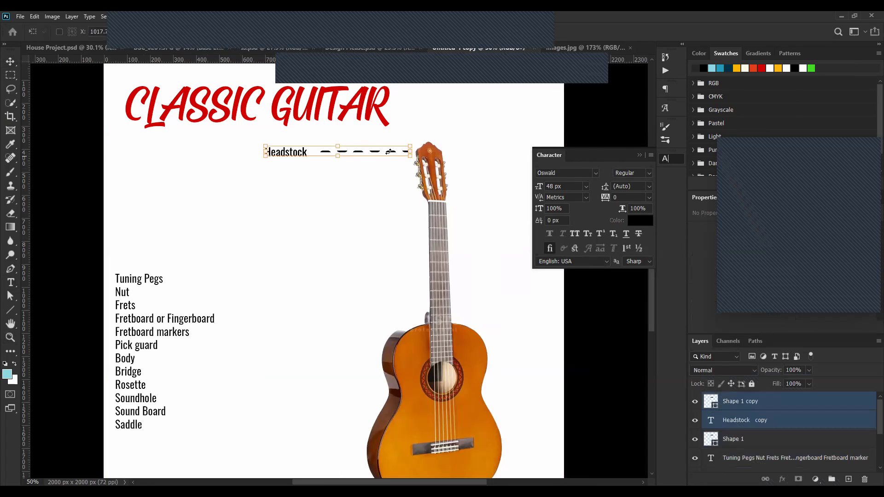
left_click_drag(389, 152, 388, 181)
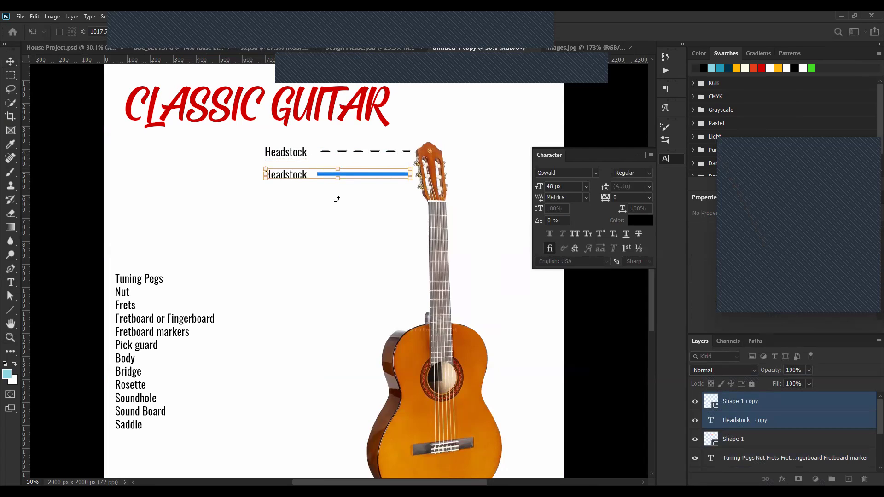
key("Return")
- Move the copied Headstock label farther left, away from its dashed line
left_click(293, 175)
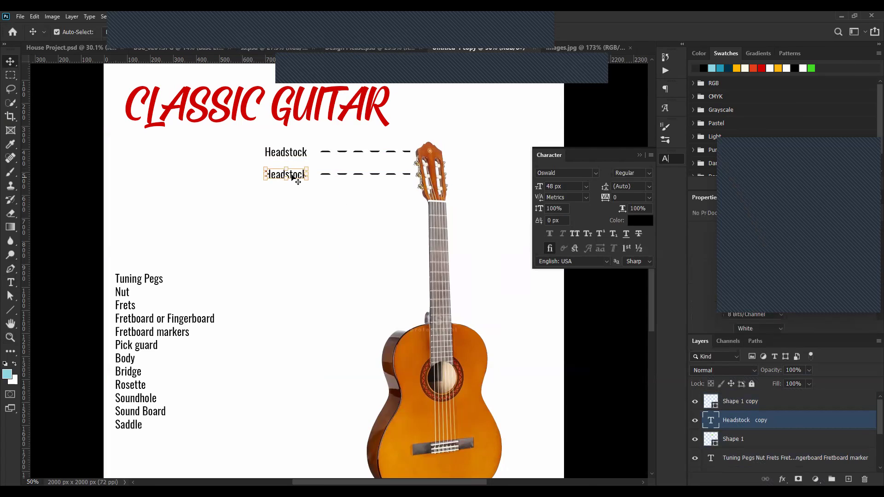
left_click(245, 178)
left_click(295, 177)
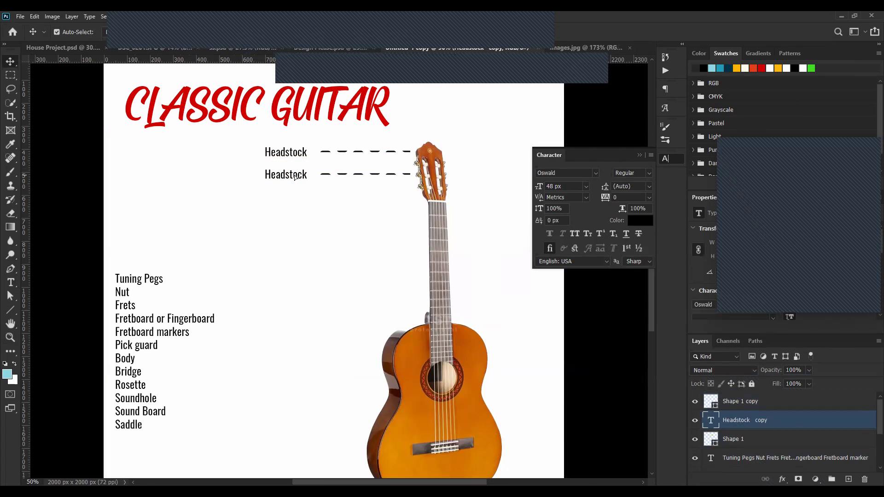
left_click_drag(295, 176, 271, 173)
left_click(313, 168)
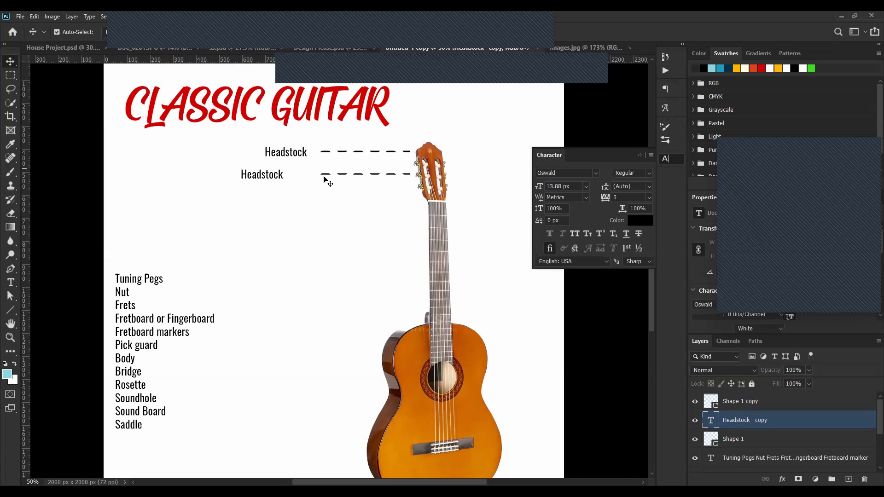
- Stretch the copied dashed line's start leftward toward its Headstock label
left_click(324, 175)
scroll(318, 175, "up", 6)
left_click(337, 186)
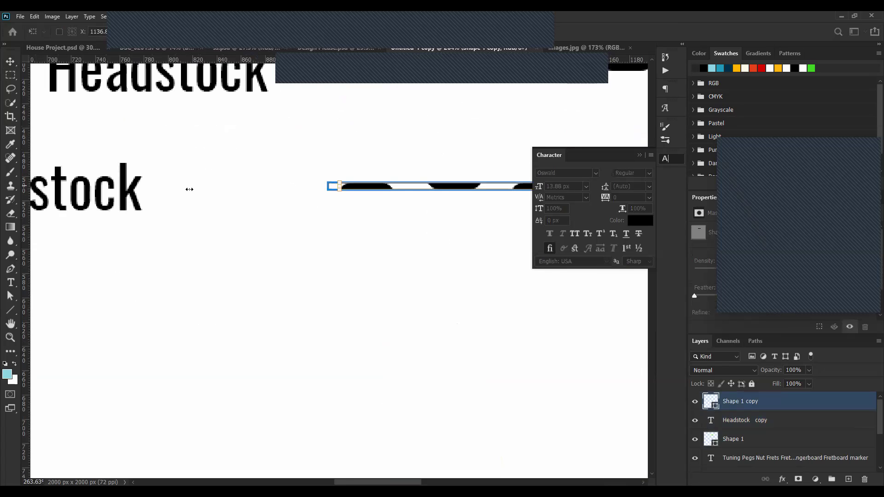
left_click_drag(337, 186, 207, 189)
key("Return")
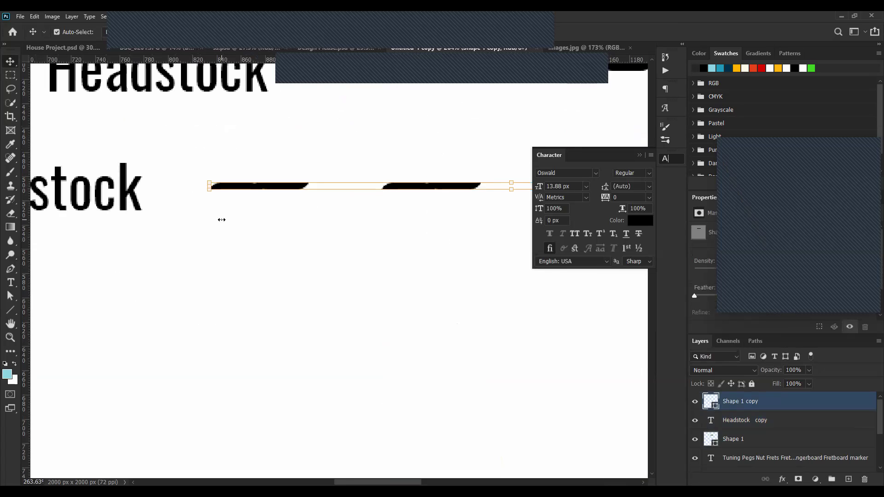
- Compare the dash length and spacing of the stretched line with the original dashed line above it
left_click(270, 302)
scroll(270, 302, "down", 5)
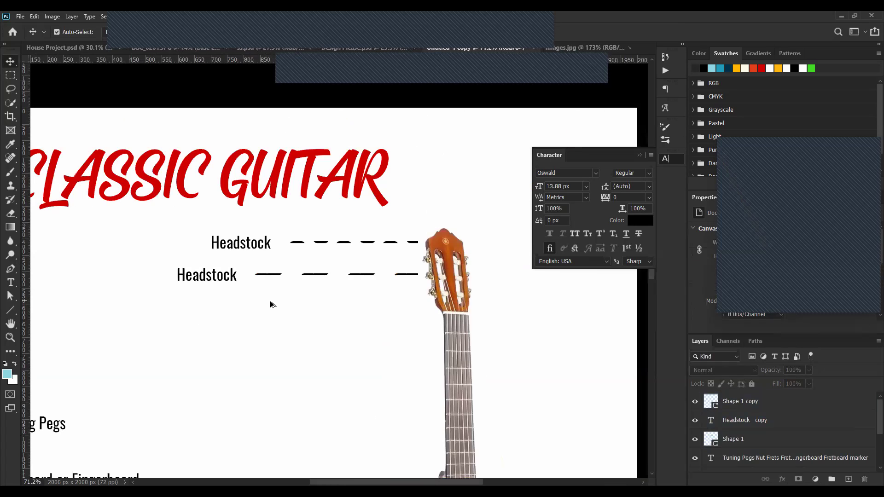
left_click_drag(288, 316, 320, 279)
scroll(310, 245, "down", 3)
scroll(308, 244, "up", 4)
scroll(308, 247, "up", 2)
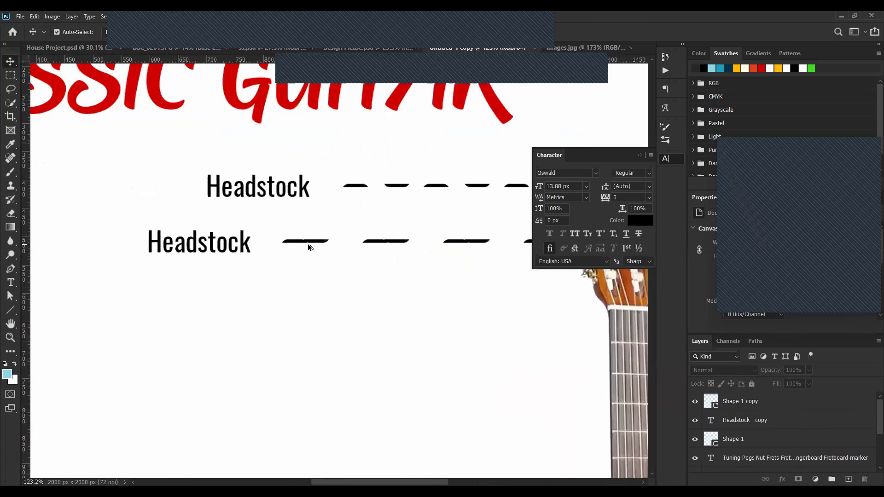
left_click(315, 244)
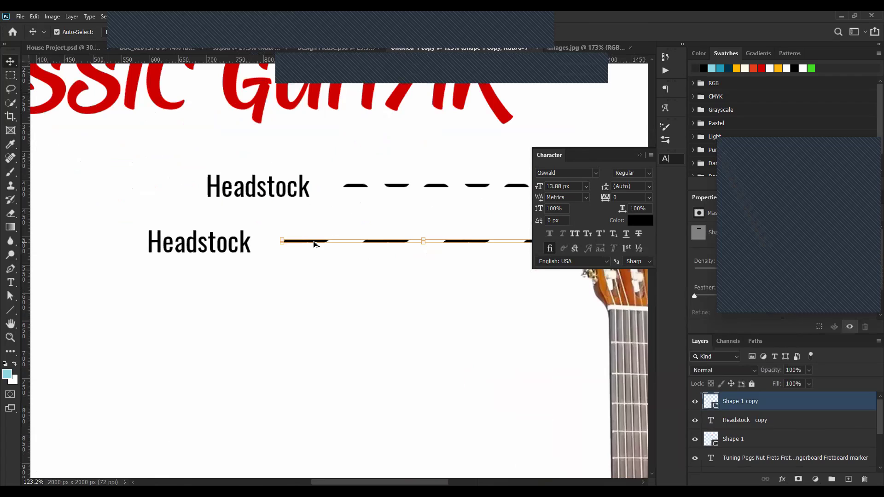
left_click(355, 186)
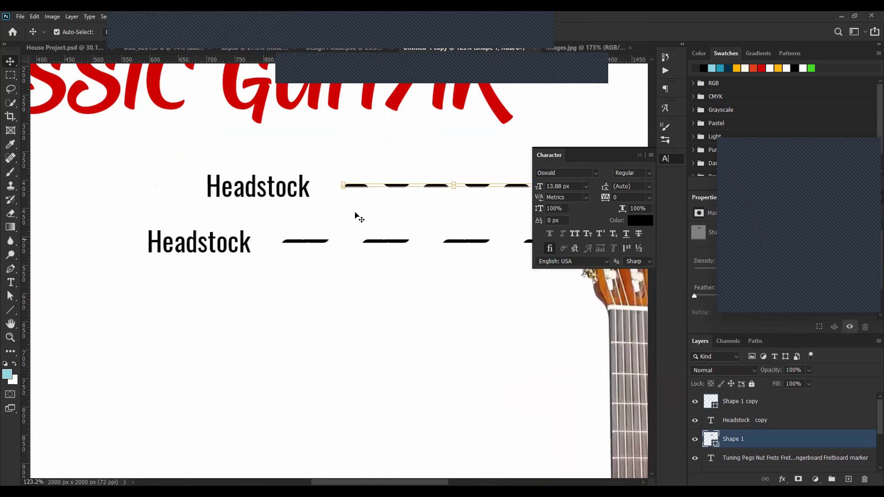
- Undo the stretch of the copied dashed line
key("ctrl")
key("ctrl+z")
key("ctrl+z")
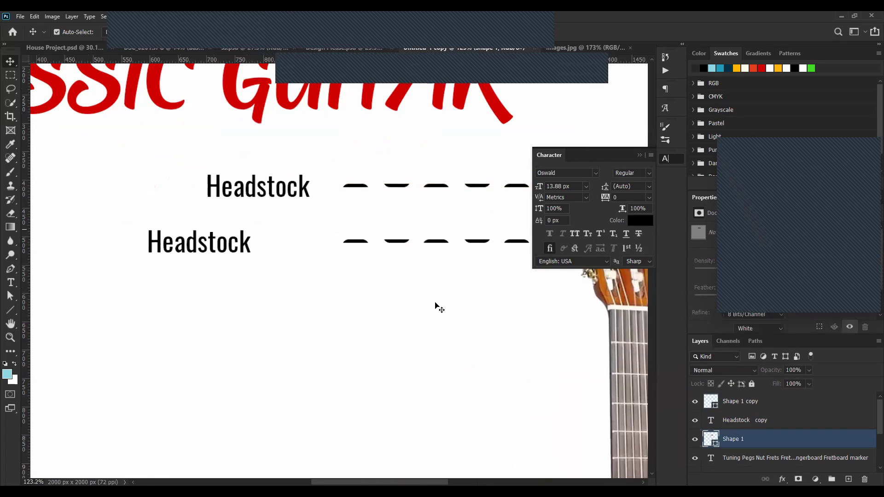
- Rasterize the Shape 1 copy layer, then stretch its dashed line toward the label and examine the dashes up close
key("alt+bracketright")
key("alt+bracketright")
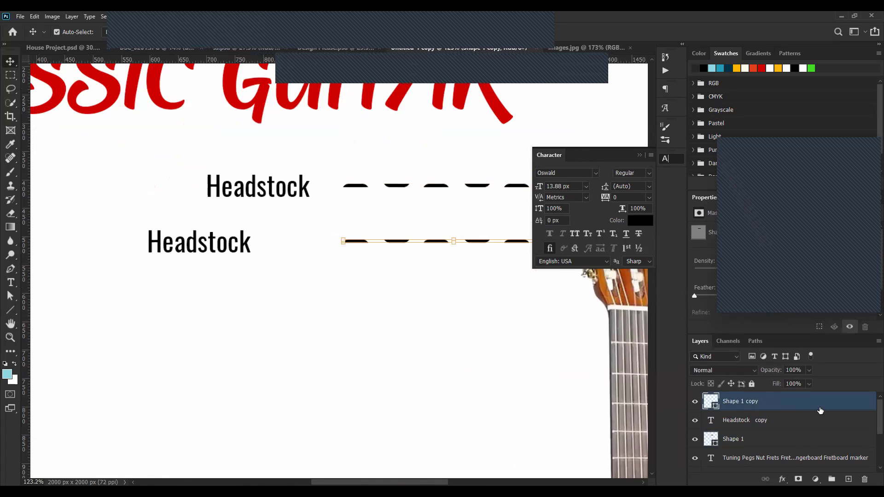
right_click(822, 411)
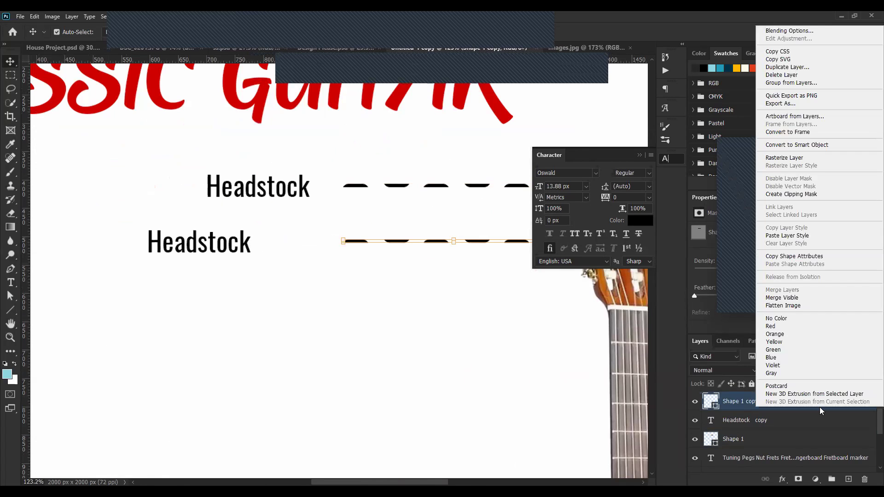
left_click(798, 159)
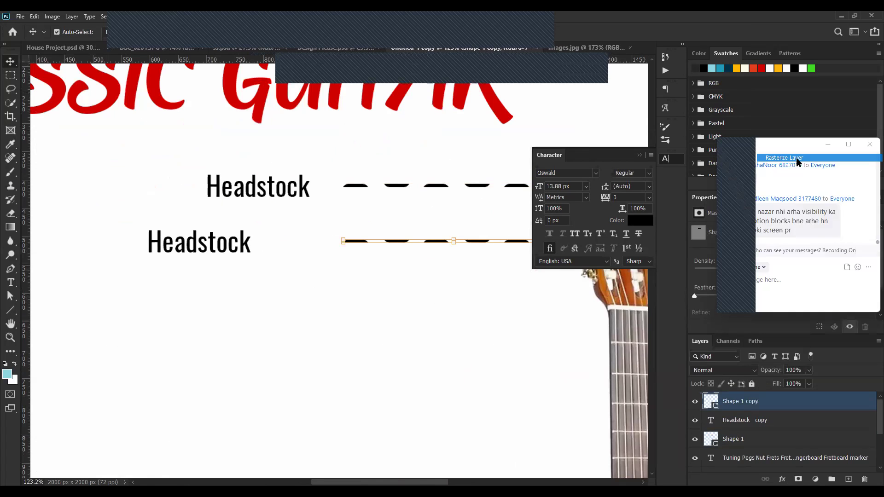
left_click(340, 241)
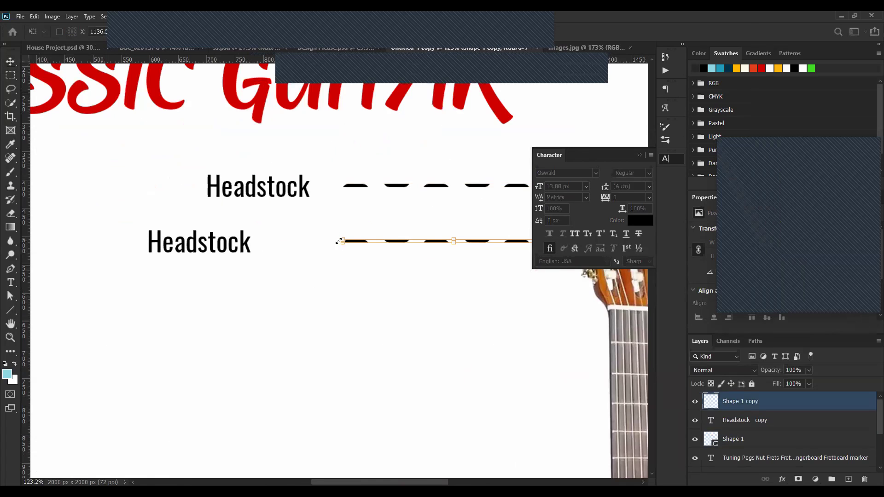
left_click_drag(266, 240, 267, 240)
key("Return")
left_click(350, 256)
scroll(350, 256, "up", 6)
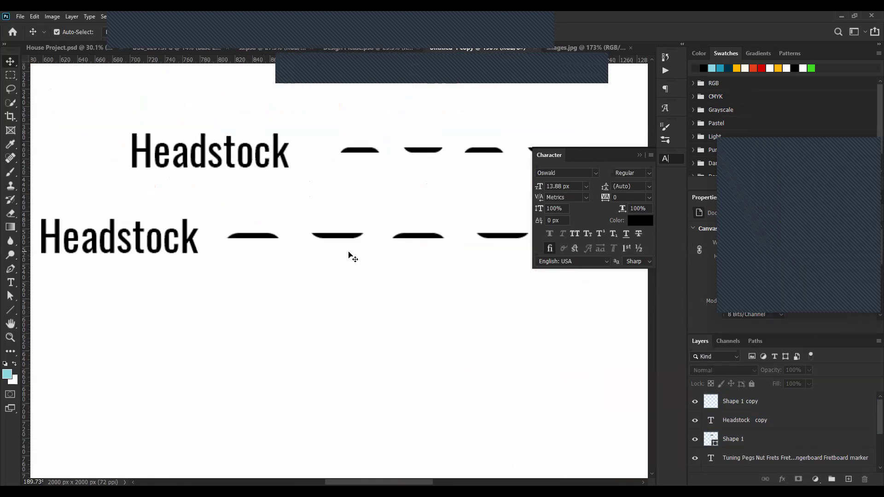
scroll(359, 298, "up", 3)
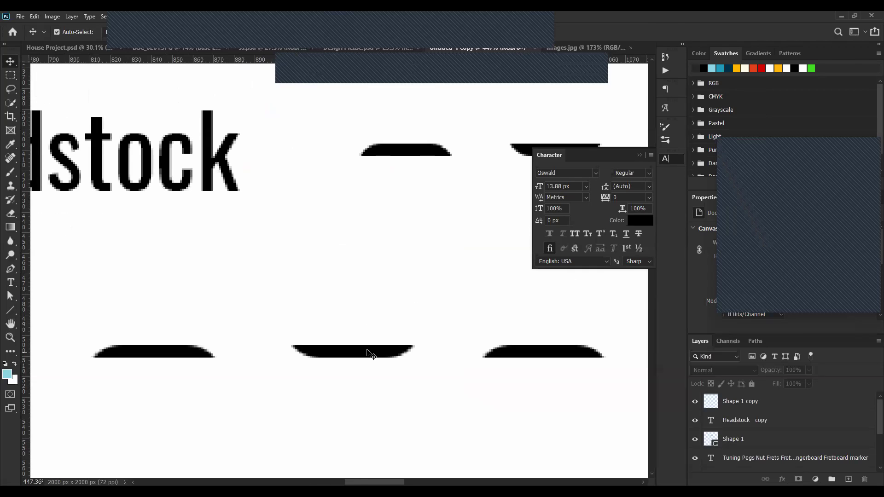
- Undo the stretch and the rasterization of the copied dashed line
scroll(368, 355, "down", 1)
scroll(330, 338, "down", 5)
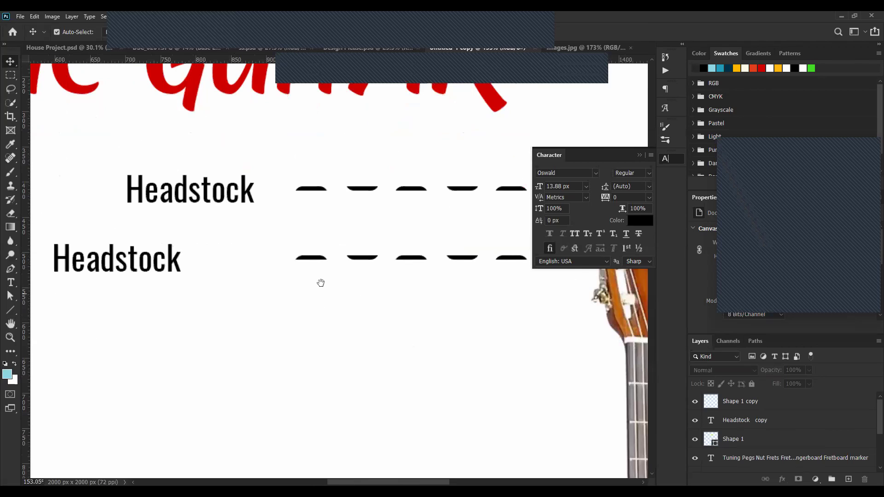
left_click(315, 259)
key("ctrl+z")
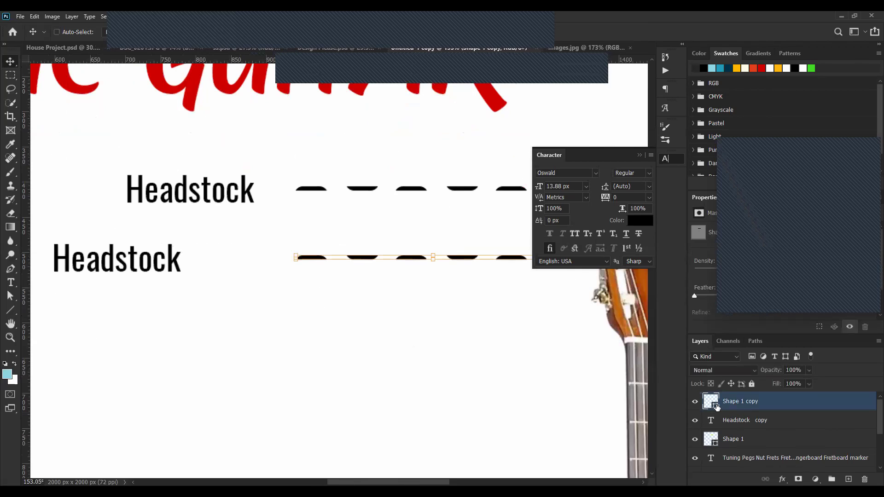
- Rasterize the Shape 1 copy layer again and shorten its dashed line from the label end
right_click(813, 405)
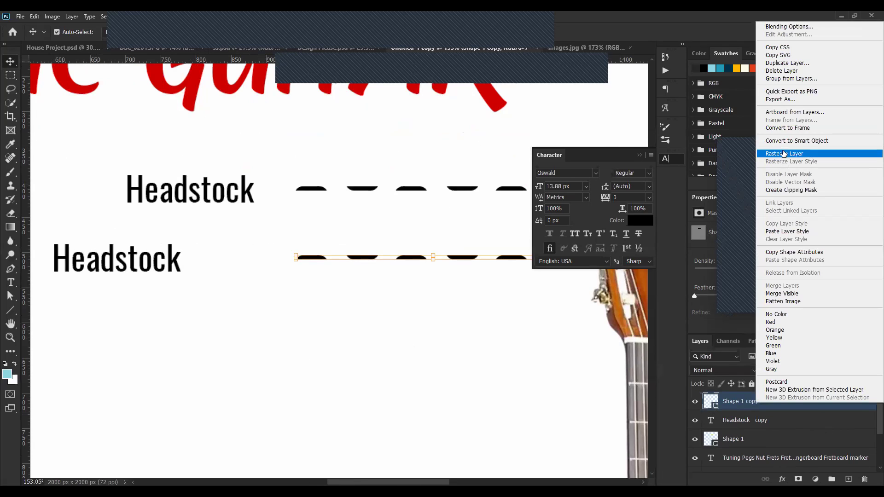
left_click(784, 154)
key("ctrl+plus")
left_click(308, 261)
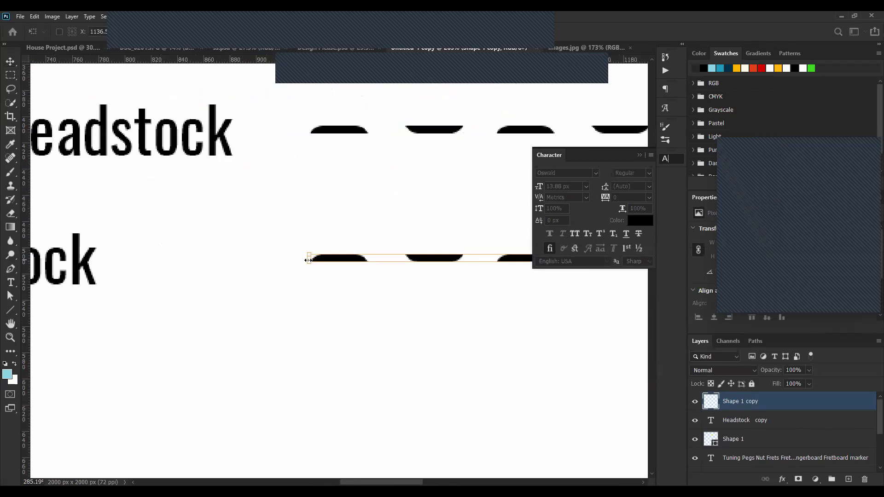
left_click_drag(239, 259, 241, 256)
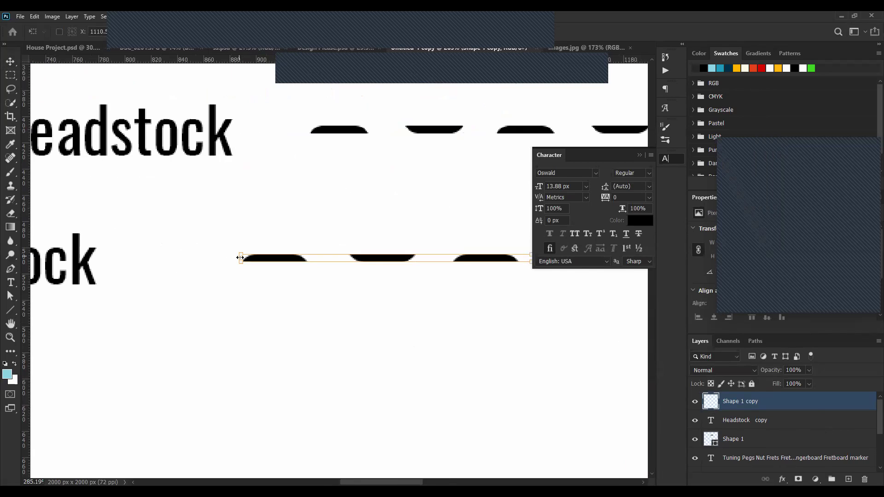
key("Escape")
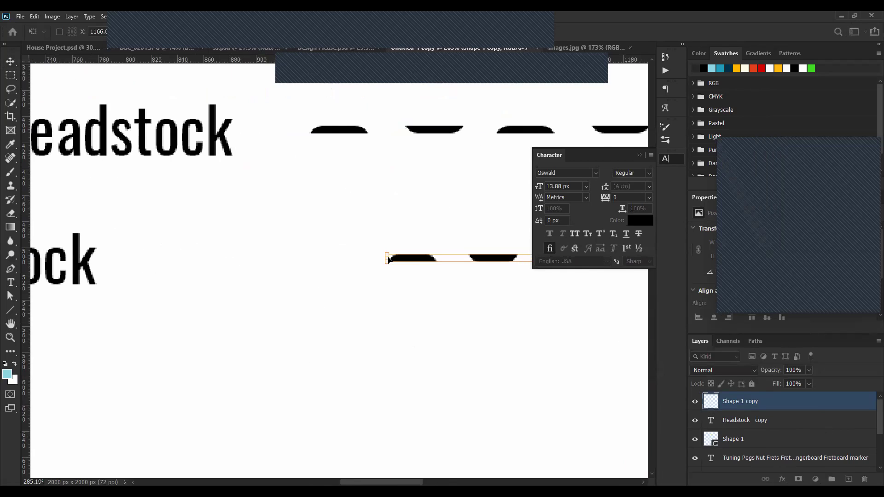
left_click(88, 262)
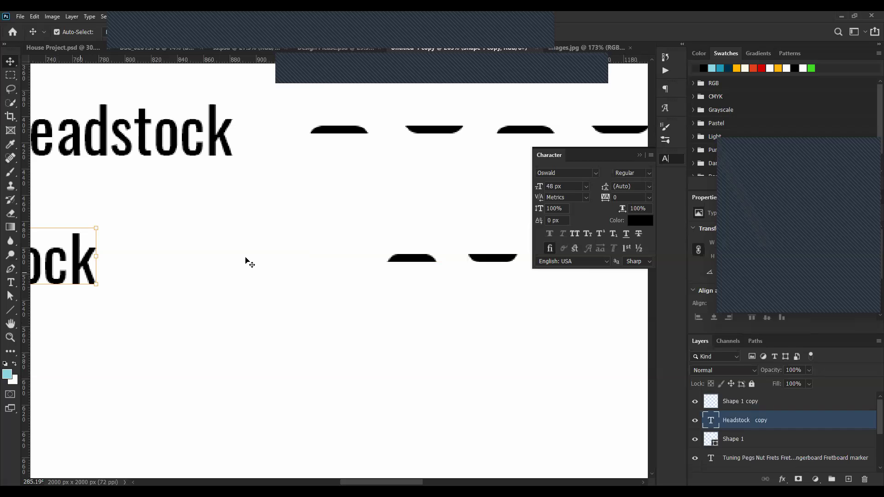
- Move the copied Headstock label right until it sits beside the shortened dashed line
left_click_drag(245, 258, 345, 267)
left_click(318, 315)
scroll(319, 321, "down", 5)
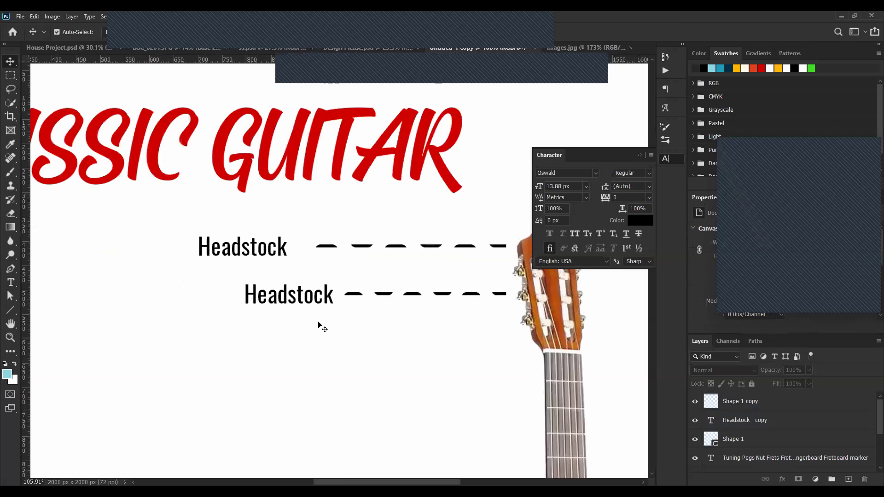
- Cut Tuning Pegs out of the parts list text
scroll(355, 288, "down", 5)
scroll(351, 322, "right", 3)
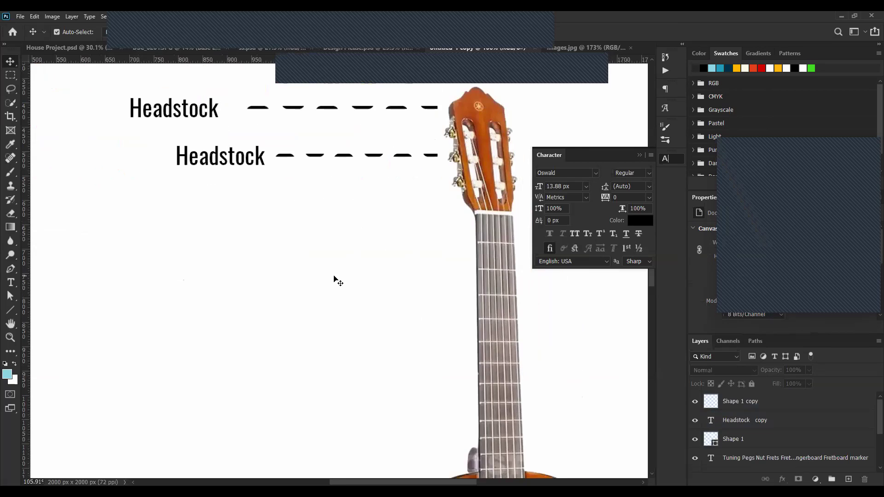
scroll(336, 295, "down", 4)
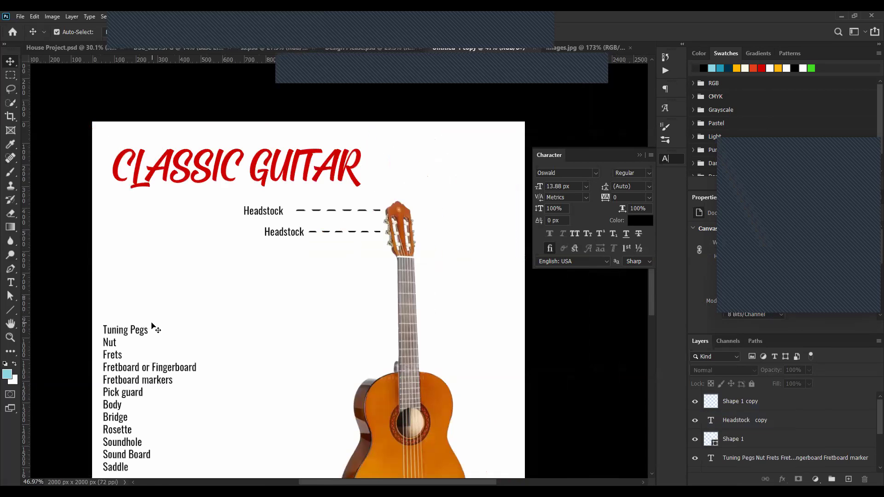
left_click(152, 326)
key("t")
triple_click(133, 332)
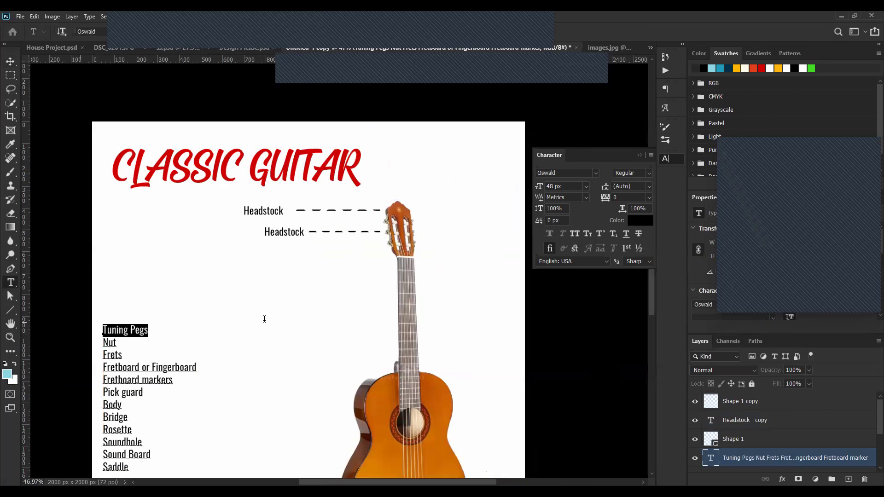
key("BackSpace")
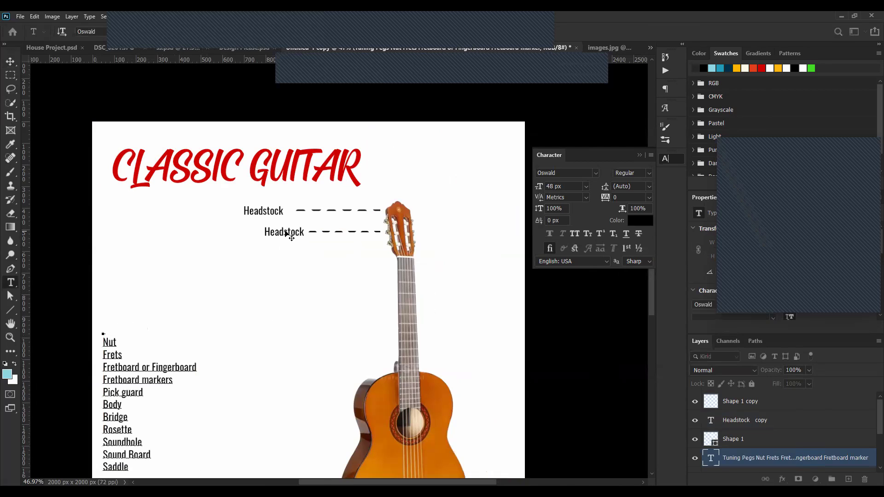
key("ctrl+Return")
- Replace the copied Headstock label with Tuning Pegs, pasting the text without formatting
left_click(291, 237)
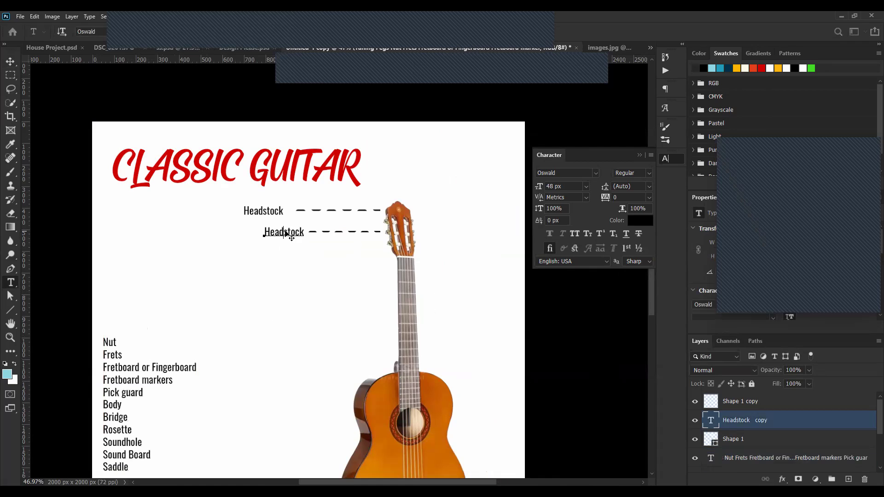
double_click(291, 237)
right_click(291, 237)
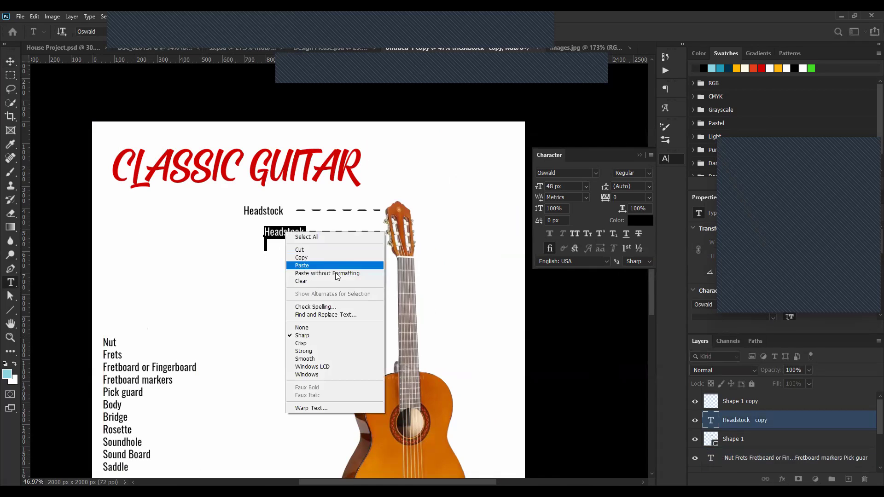
left_click(335, 273)
left_click(10, 62)
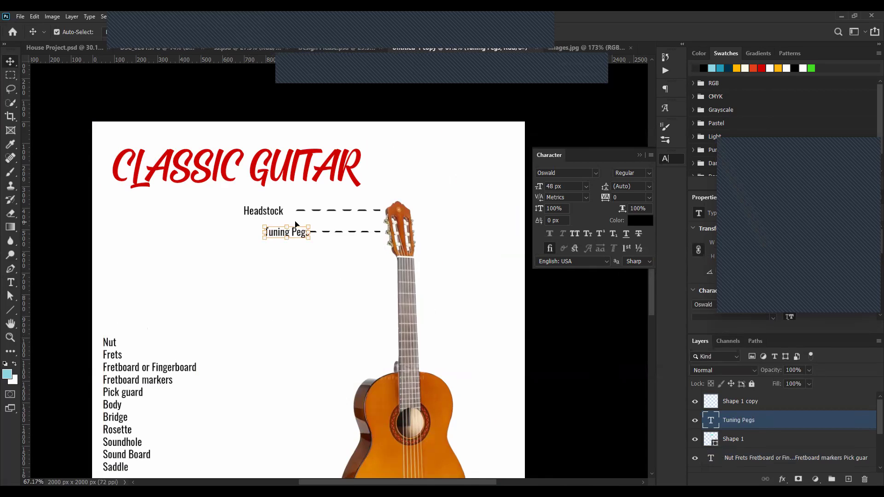
- Nudge the Tuning Pegs label left to leave a gap before its dashed line
scroll(295, 224, "up", 2)
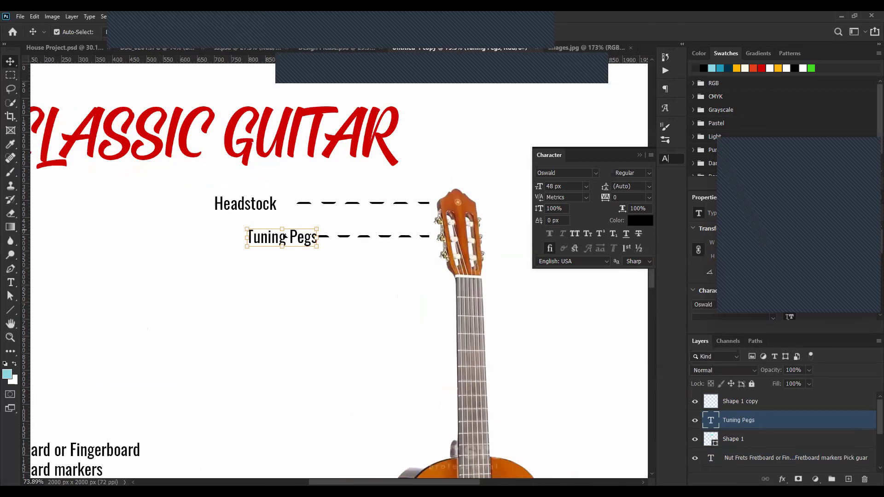
key("shift+Left")
key("shift+Left")
key("shift+Left")
key("shift+Left")
key("shift+Left")
left_click(345, 232, "ctrl")
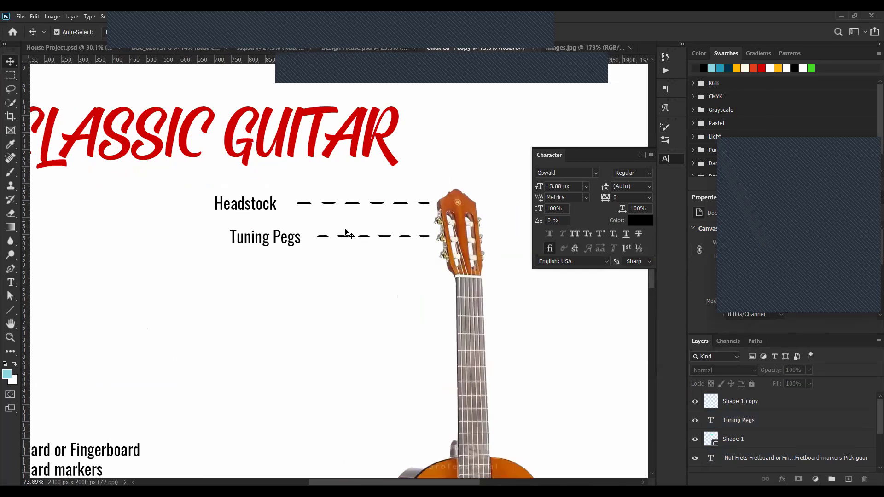
- Duplicate the Tuning Pegs label together with its dashed line and place the copy below the original
mouse_move(346, 232)
left_mouse_down()
mouse_move(365, 247)
mouse_move(365, 289)
left_mouse_up()
key("ctrl+j")
left_click_drag(280, 347, 311, 313)
key("ctrl")
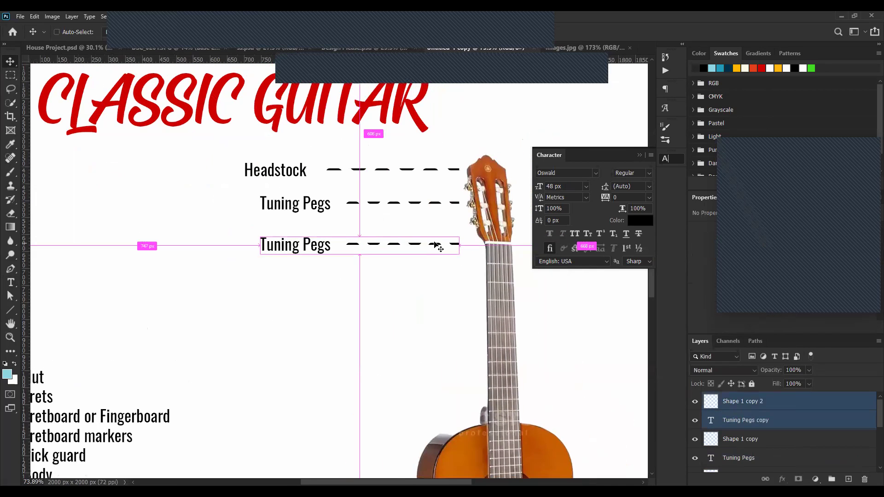
- Shift the duplicated Tuning Pegs label and dashed line up 60 px and right 13 px
key("shift+Up")
key("shift+Up")
key("shift+Up")
key("shift+Up")
key("shift+Up")
key("shift+Up")
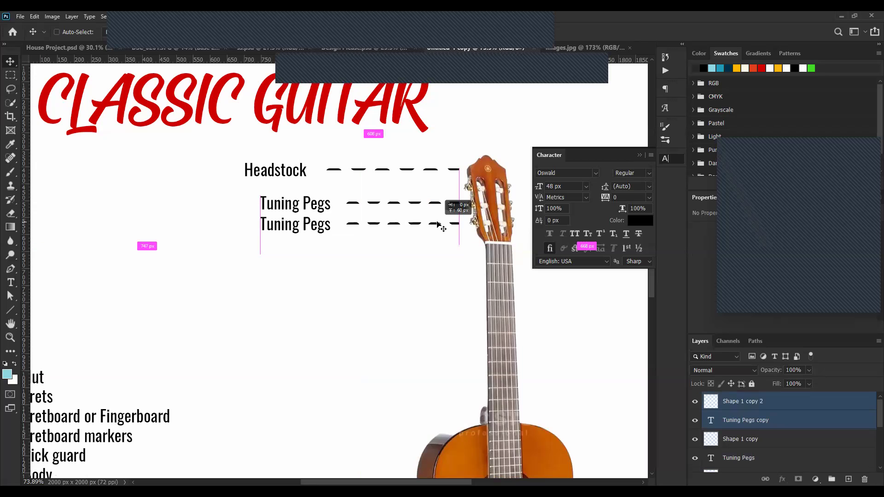
key("shift+Right")
key("Right")
key("Right")
key("Right")
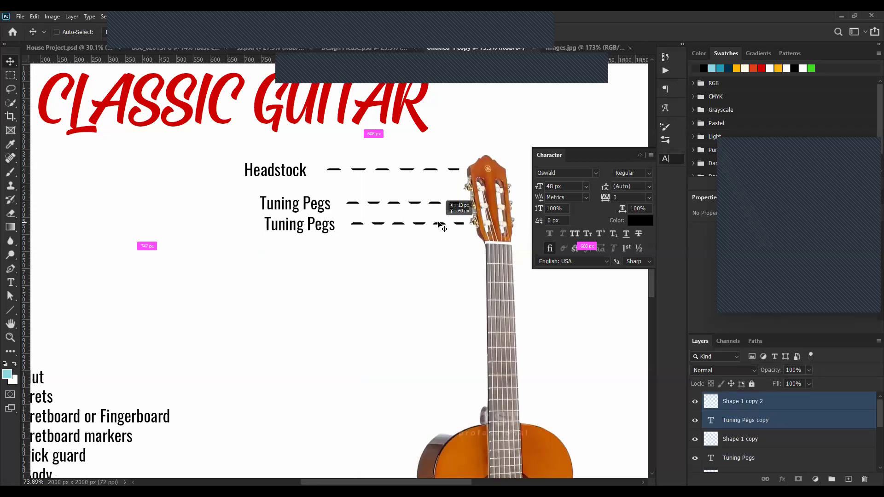
left_click(374, 240, "ctrl")
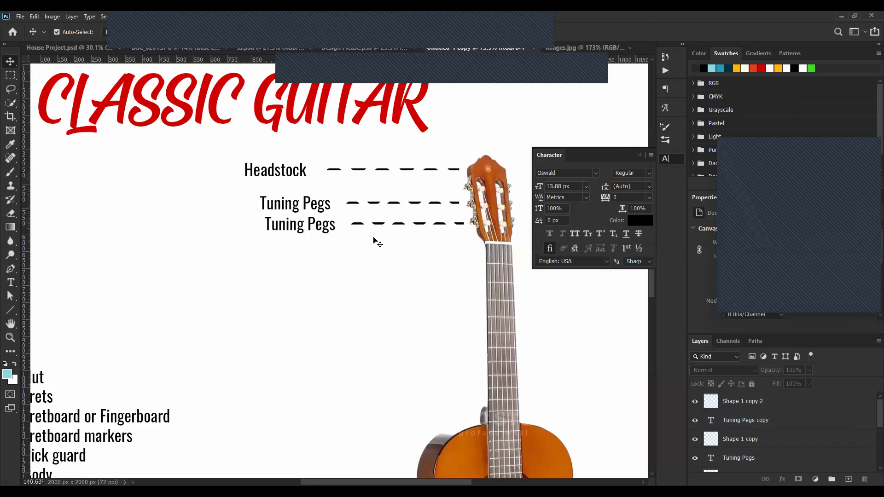
- Erase the three dashes nearest the label from the Shape 1 copy 2 dashed line
scroll(374, 240, "up", 4)
left_click(352, 224)
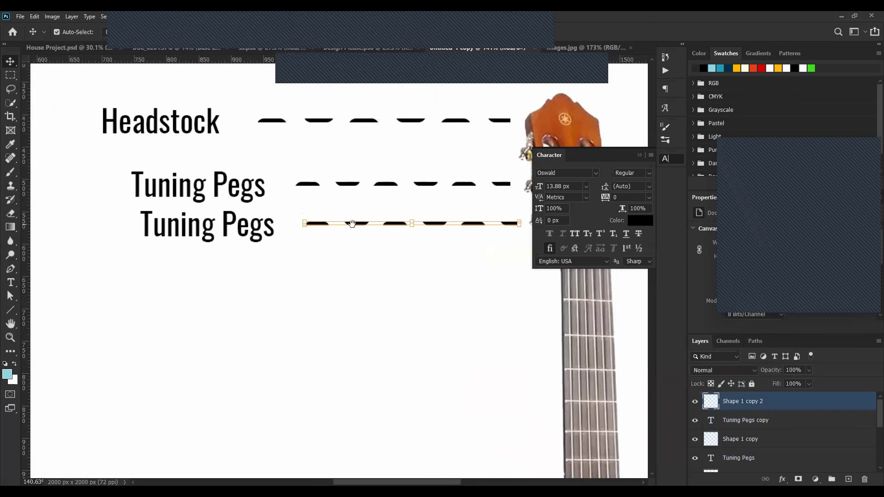
left_click(241, 225)
key("e")
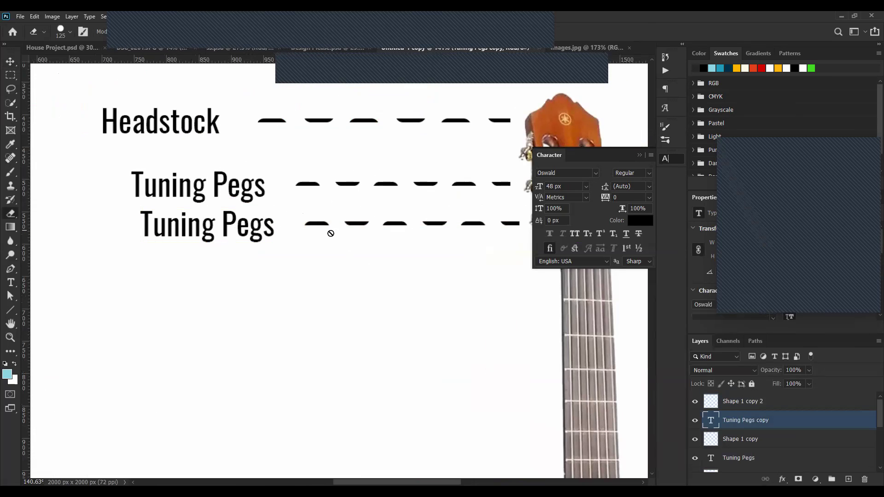
key("b")
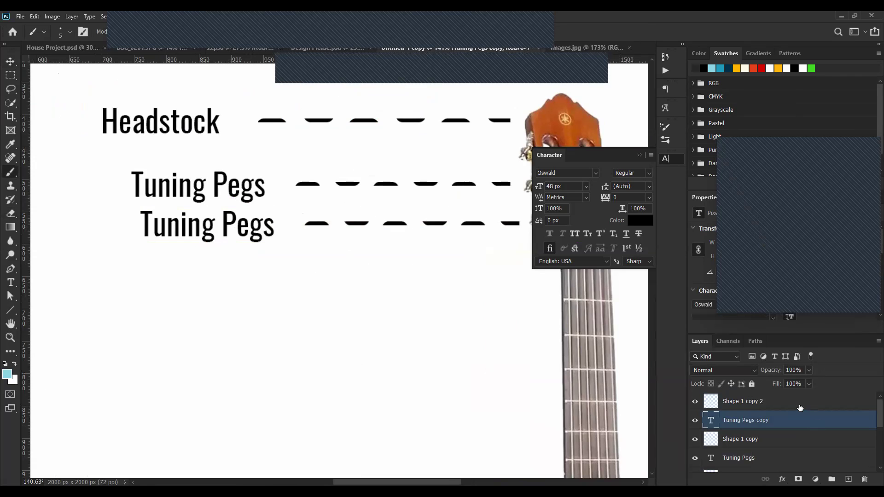
left_click(800, 405)
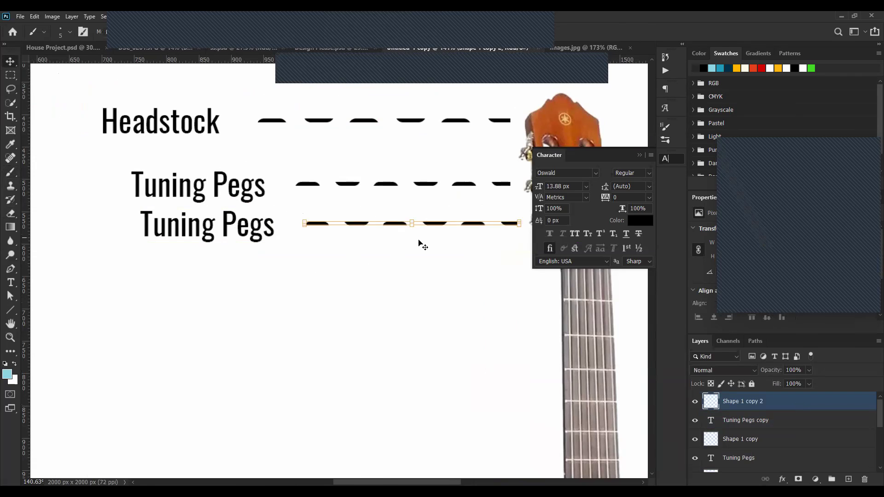
key("e")
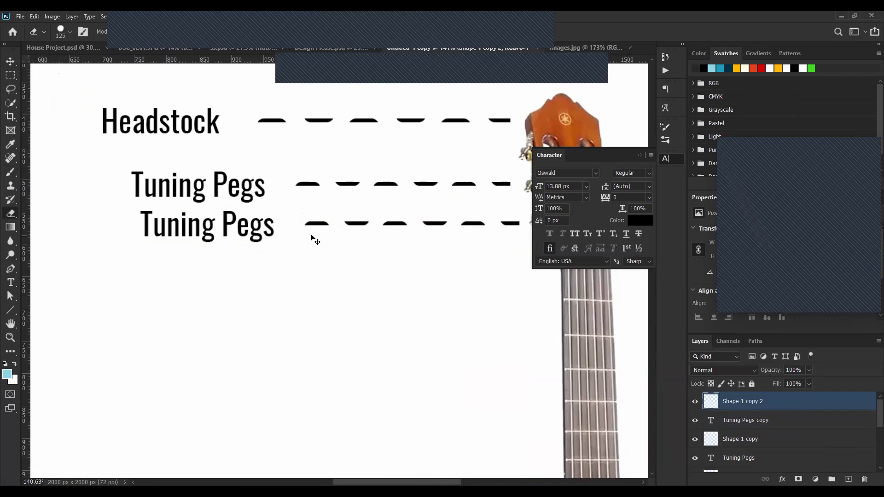
key("bracketright")
key("bracketright")
key("bracketright")
key("bracketright")
key("bracketright")
key("bracketleft")
key("bracketleft")
key("bracketleft")
key("bracketleft")
key("bracketleft")
key("bracketleft")
key("bracketleft")
key("bracketleft")
key("bracketleft")
key("bracketleft")
left_click_drag(314, 227, 398, 229)
- Move the Tuning Pegs copy label right until it sits beside the shortened dashed line
key("v")
left_click(246, 233)
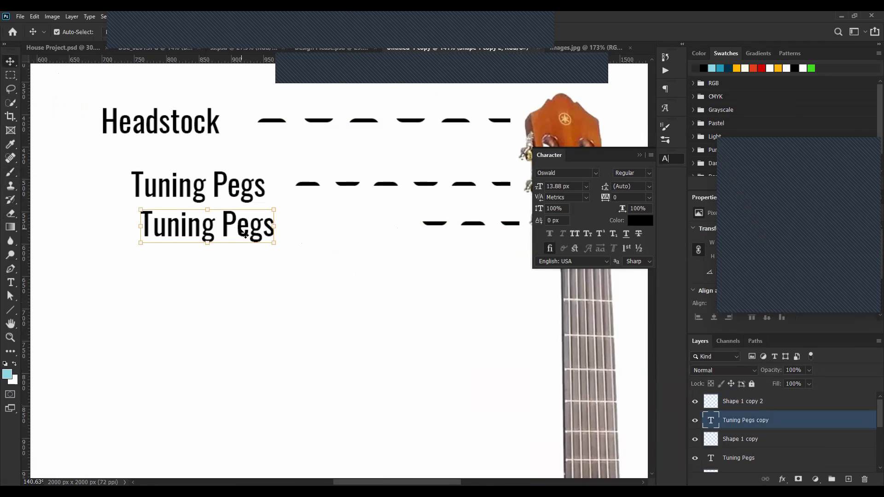
left_click_drag(302, 231, 369, 230)
- Cut Nut out of the parts list text
scroll(180, 303, "down", 6)
key("t")
double_click(167, 276)
key("ctrl+x")
left_click(11, 61)
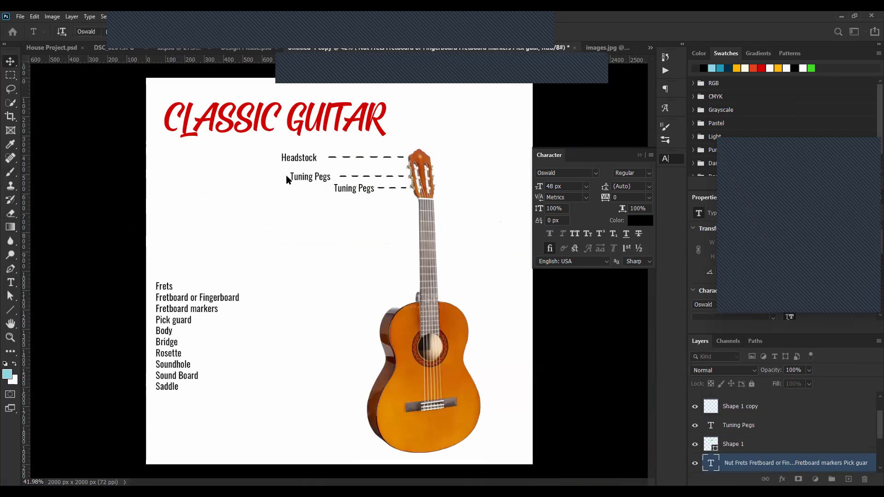
- Replace the Tuning Pegs copy label with Nut and place it next to the short dashed line
left_click(361, 191)
key("t")
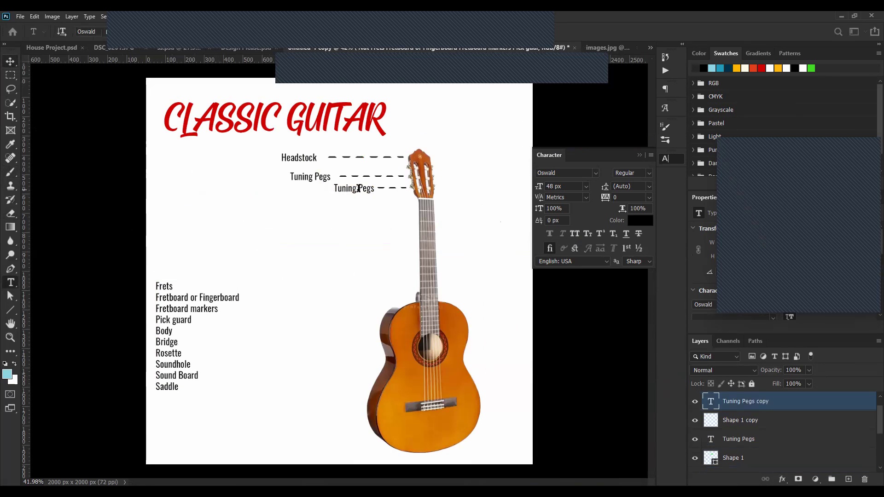
triple_click(360, 189)
right_click(359, 188)
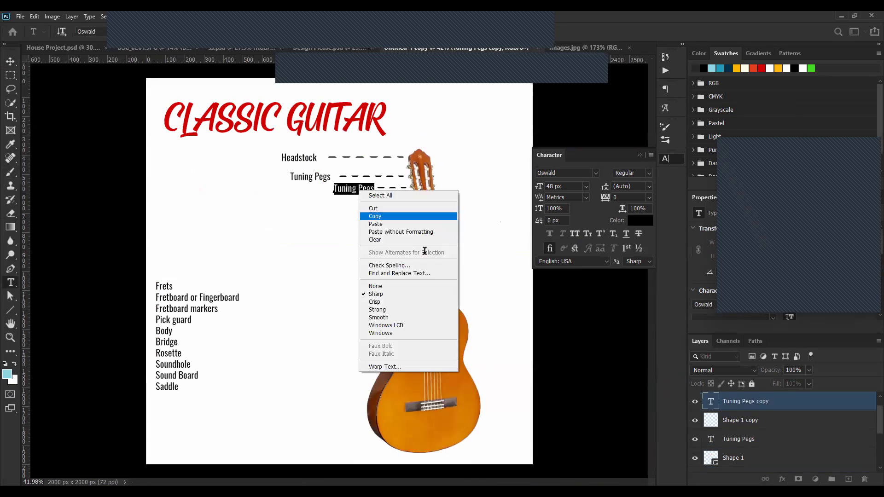
left_click(424, 251)
left_click(10, 62)
scroll(356, 185, "up", 7)
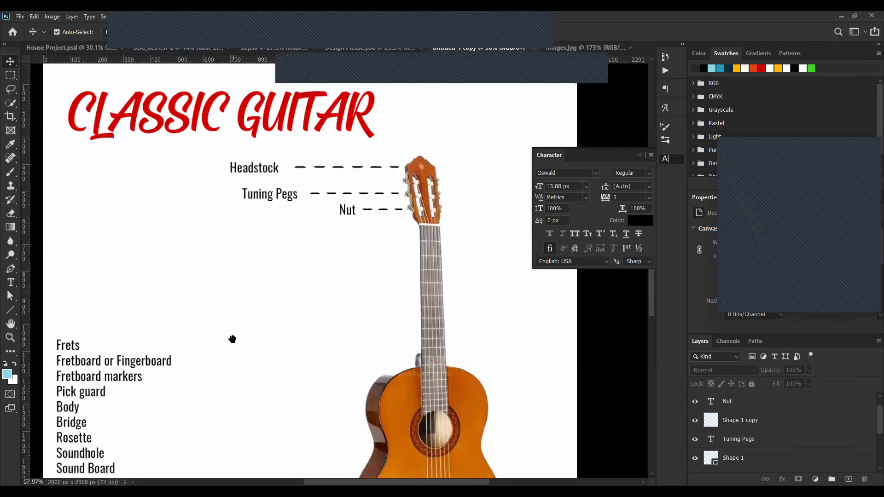
left_click_drag(233, 340, 234, 309)
left_click(352, 183)
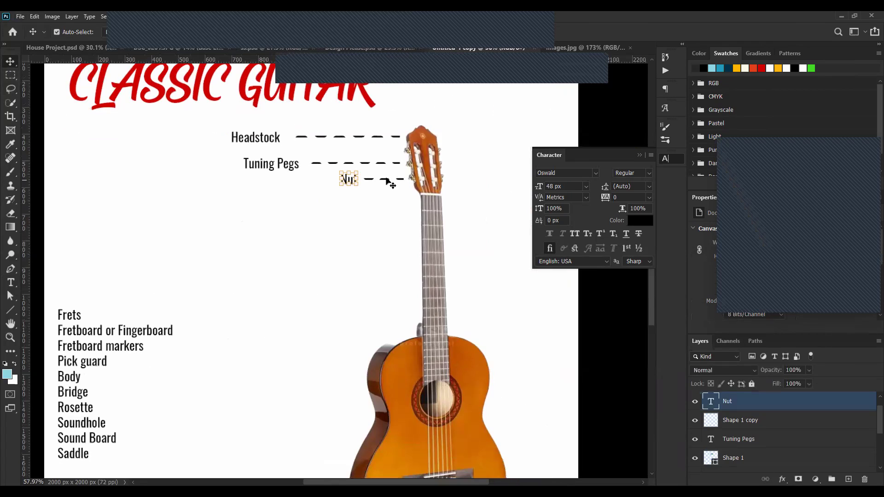
left_click(390, 184, "shift")
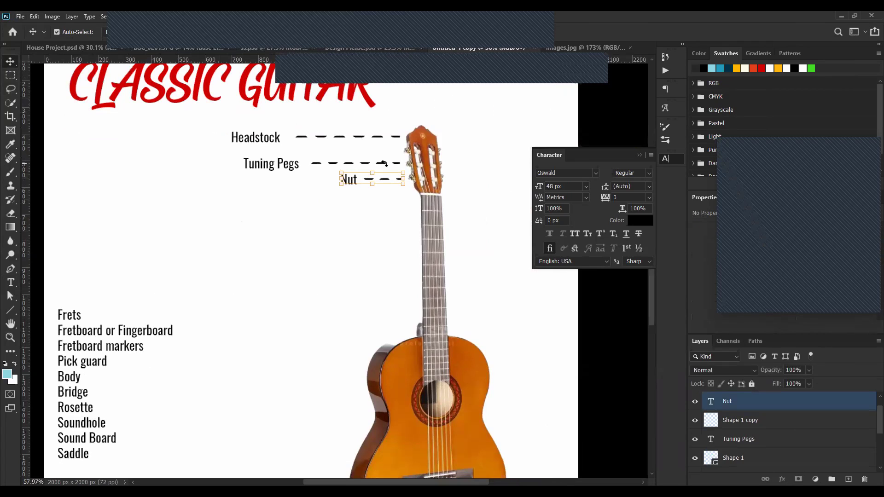
left_click(275, 208)
- Duplicate the Tuning Pegs label with its dashed line and move the copy below Nut and right to the top of the neck
left_click(276, 165)
left_click(381, 163, "shift")
key("ctrl+j")
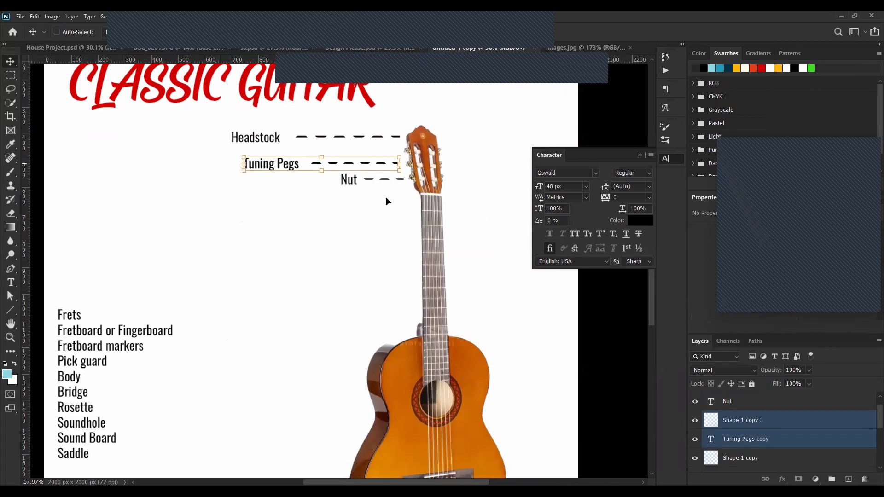
key("shift+Down")
key("shift+Down")
key("shift+Down")
key("shift+Down")
key("shift+Down")
key("shift+Down")
key("shift+Down")
key("shift+Down")
key("shift+Down")
key("shift+Down")
key("shift+Down")
key("shift+Down")
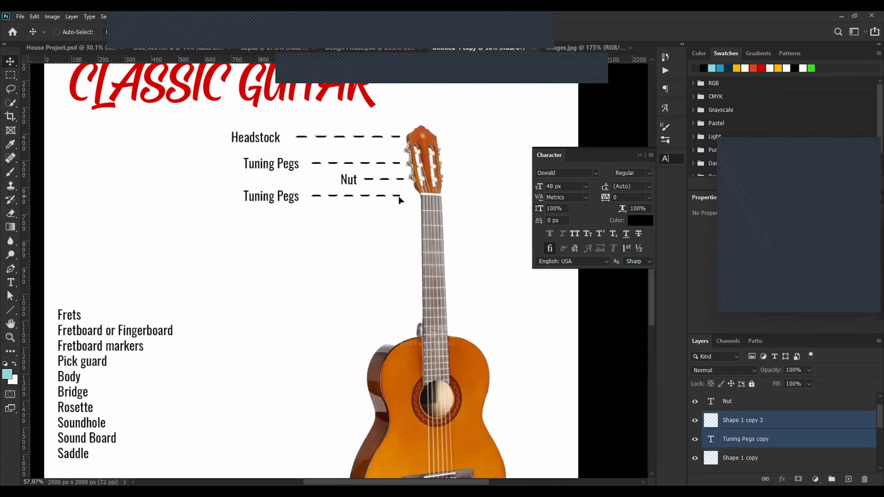
key("shift+Right")
key("shift+Right")
key("shift+Right")
key("shift+Right")
key("shift+Right")
key("shift+Right")
- Cut Frets out of the parts list text and remove the leftover space
key("t")
left_click(65, 315)
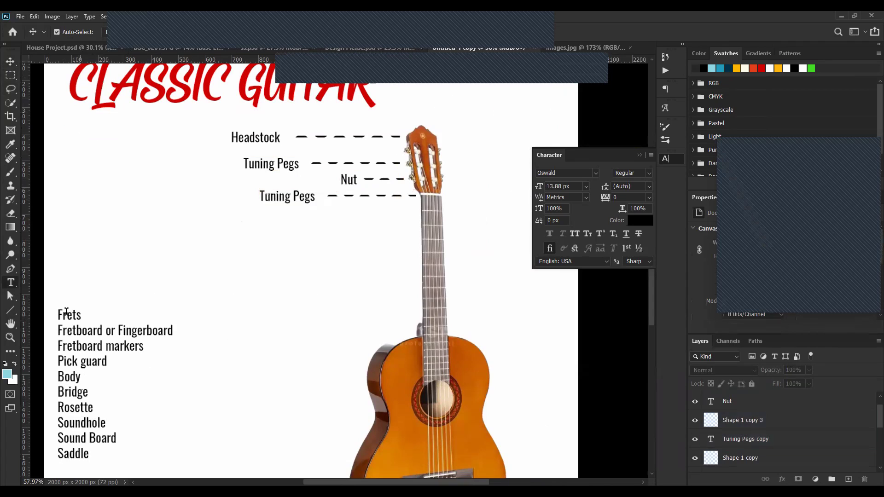
double_click(57, 313)
key("ctrl+x")
key("Delete")
key("Delete")
key("Delete")
key("Delete")
key("Delete")
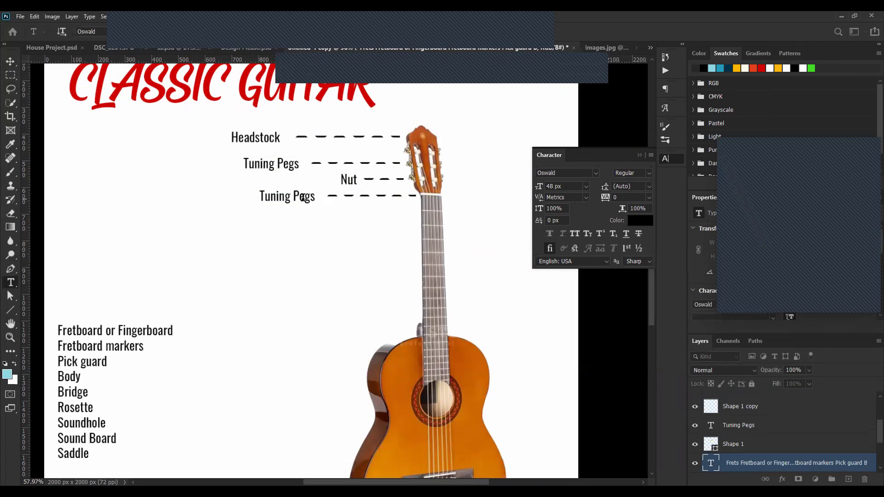
- Replace the lowest Tuning Pegs label with Frets and move it right beside its dashed line
left_click(302, 197)
key("ctrl+a")
key("ctrl+v")
type("Frets")
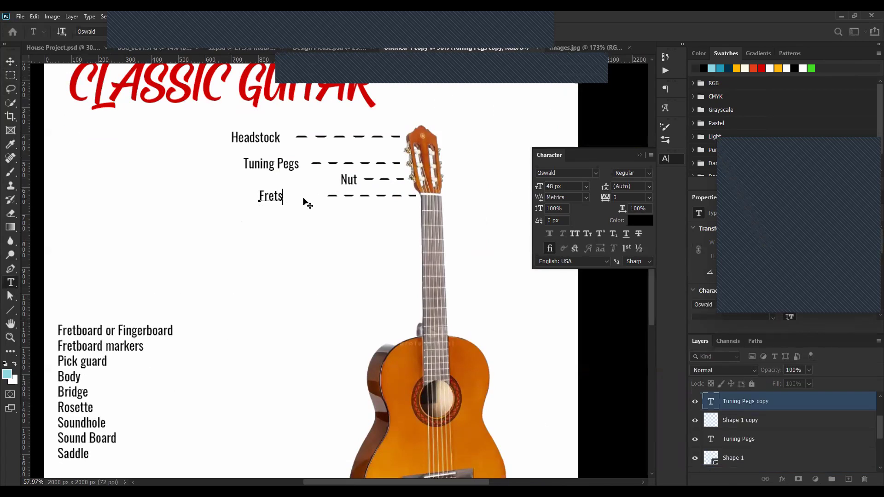
left_click(10, 62)
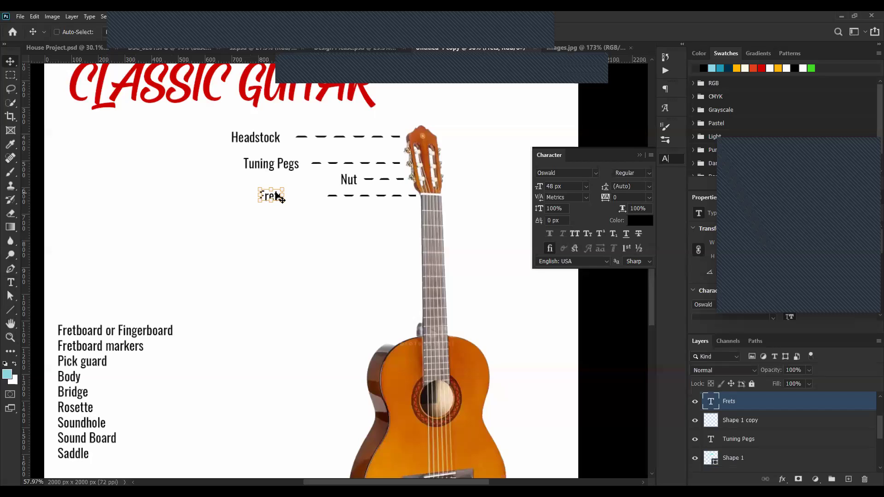
left_click_drag(276, 193, 313, 193)
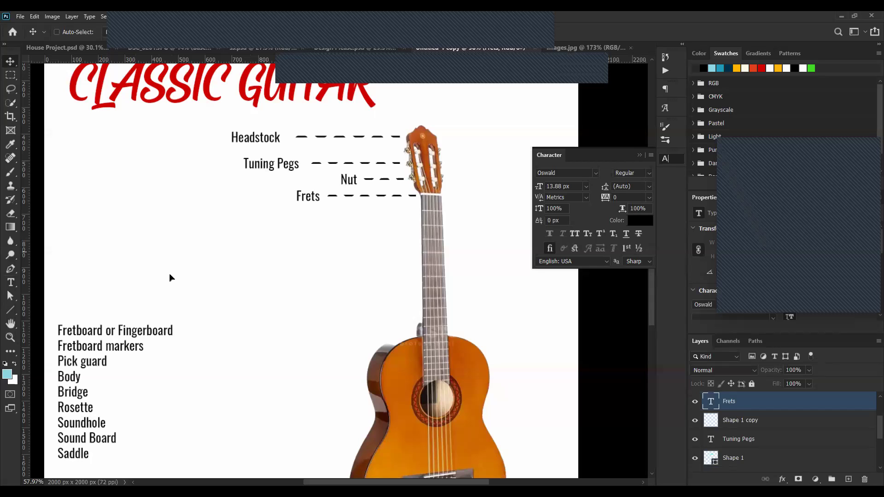
- Duplicate the Frets label together with its dashed line and place the copy straight below, beside the guitar neck
left_click(90, 330, "ctrl")
left_click(395, 199)
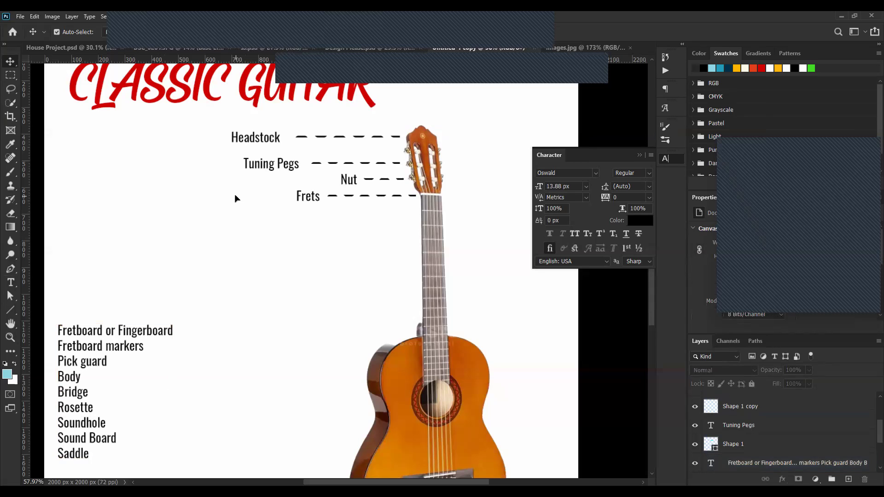
left_click(396, 195)
key("Down")
left_click_drag(397, 195, 396, 234)
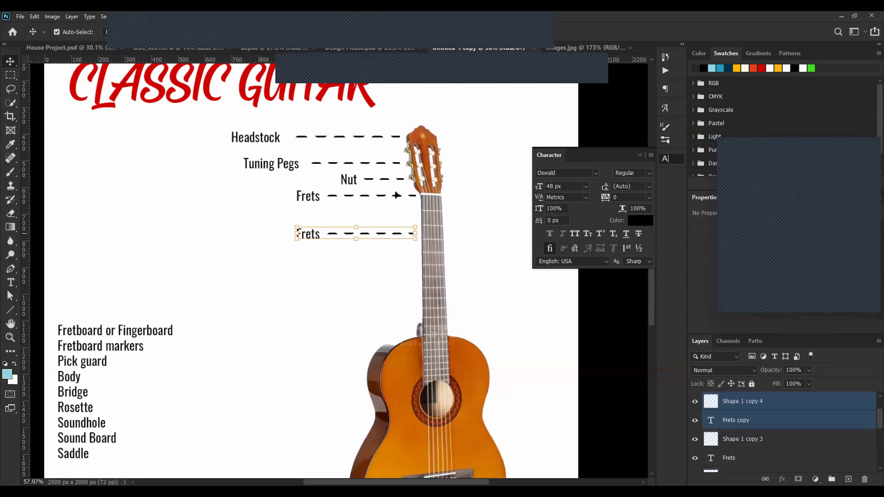
- Cut Fretboard or Fingerboard out of the parts list text
left_click(230, 329)
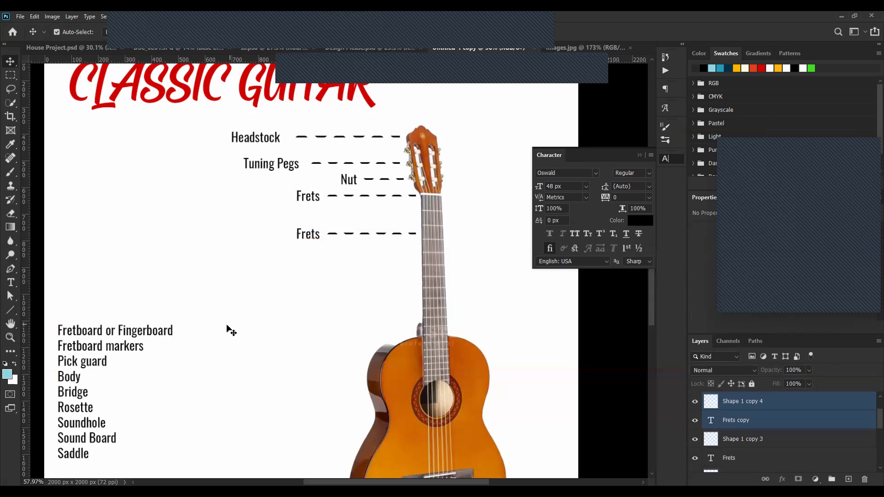
left_click(152, 332)
double_click(170, 330)
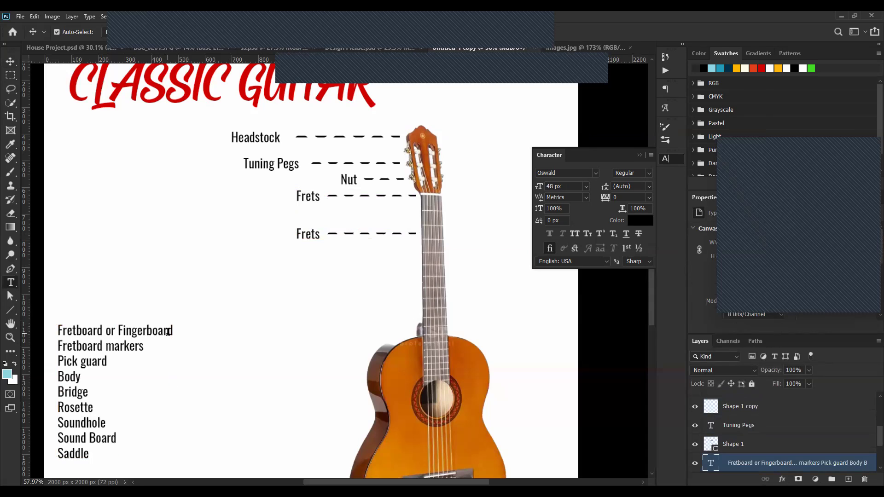
left_click_drag(171, 331, 59, 289)
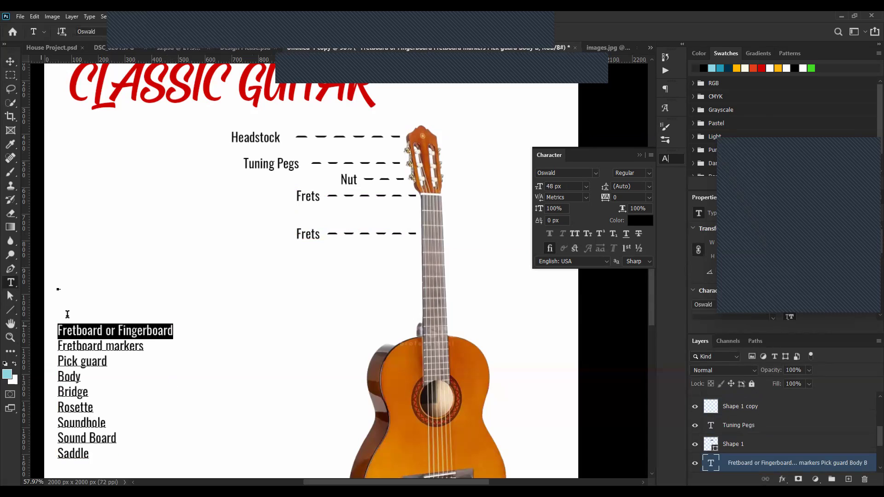
key("ctrl+x")
left_click(10, 61)
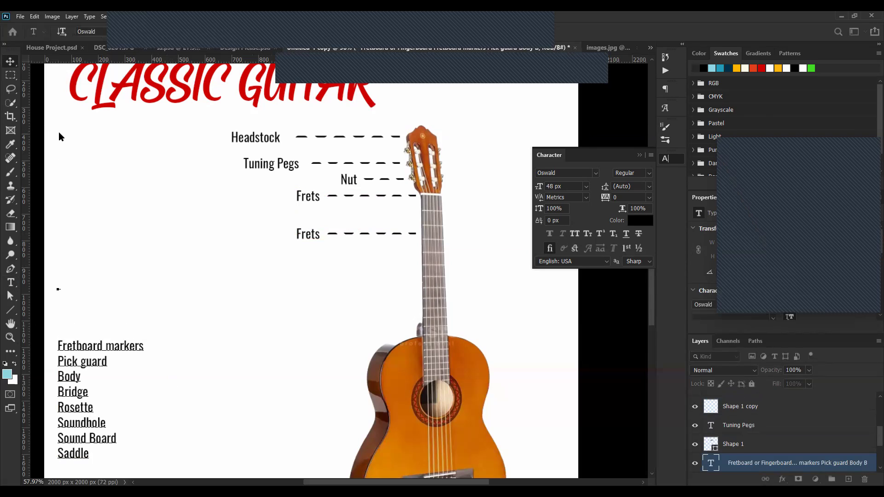
- Replace the lower Frets label with Fretboard or Fingerboard and move it left so it clears its dashed line
left_click(310, 235)
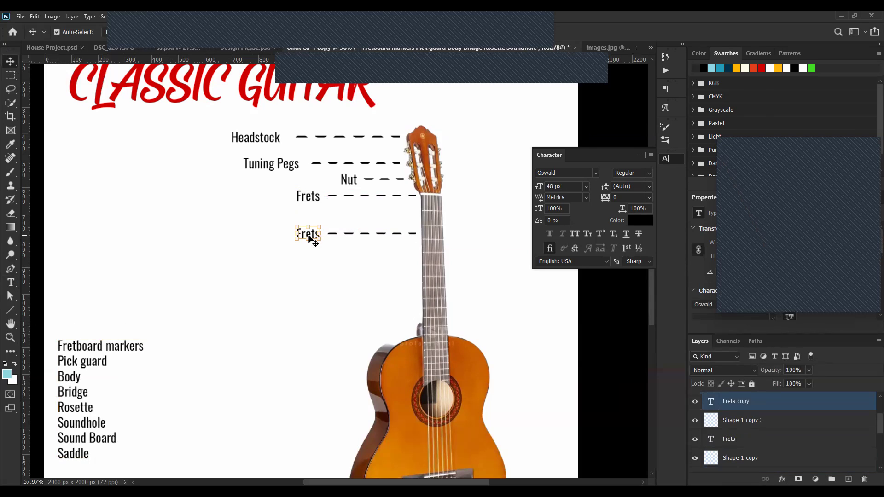
double_click(309, 236)
key("ctrl+h")
key("ctrl+v")
left_click(11, 61)
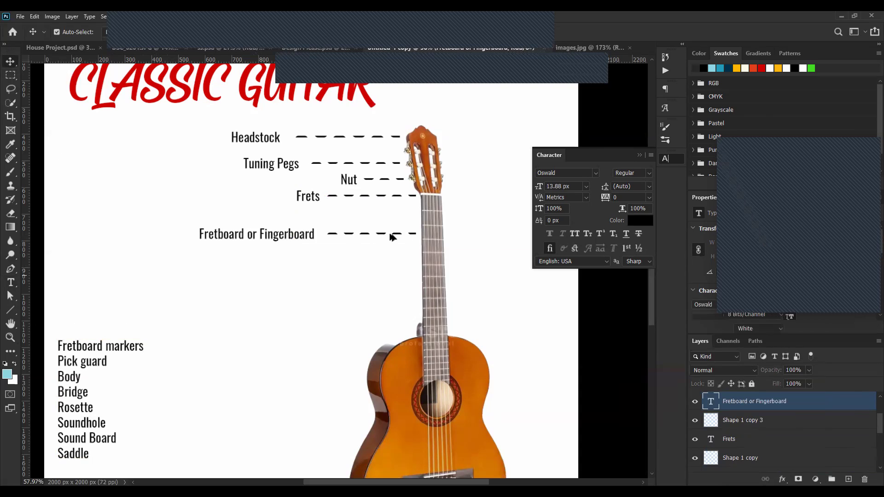
- Duplicate the Fretboard or Fingerboard dashed line, rotate the copy to vertical and place it along the left edge of the guitar neck
scroll(391, 235, "up", 5)
left_click(407, 231)
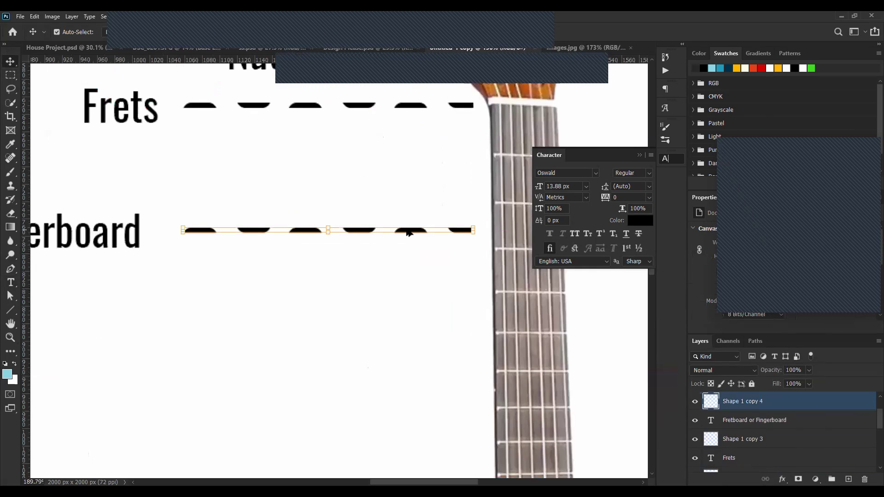
key("ctrl+j")
key("ctrl+t")
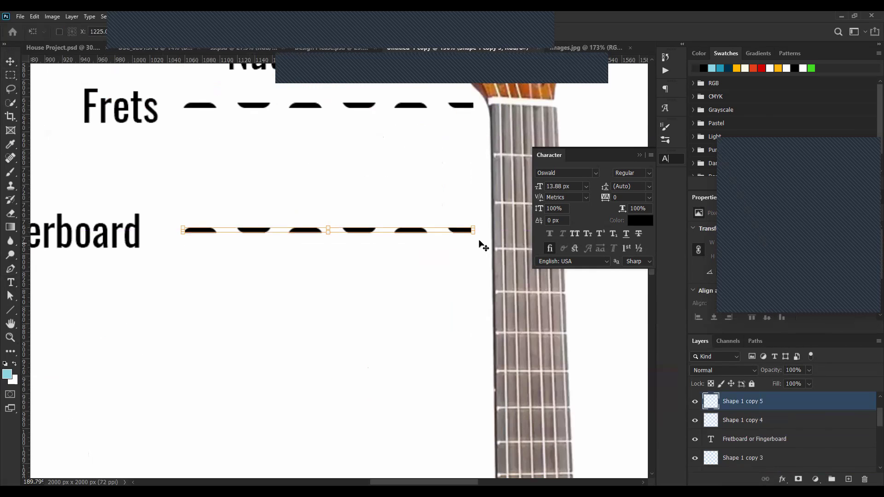
left_click_drag(479, 242, 335, 110)
scroll(337, 217, "down", 5)
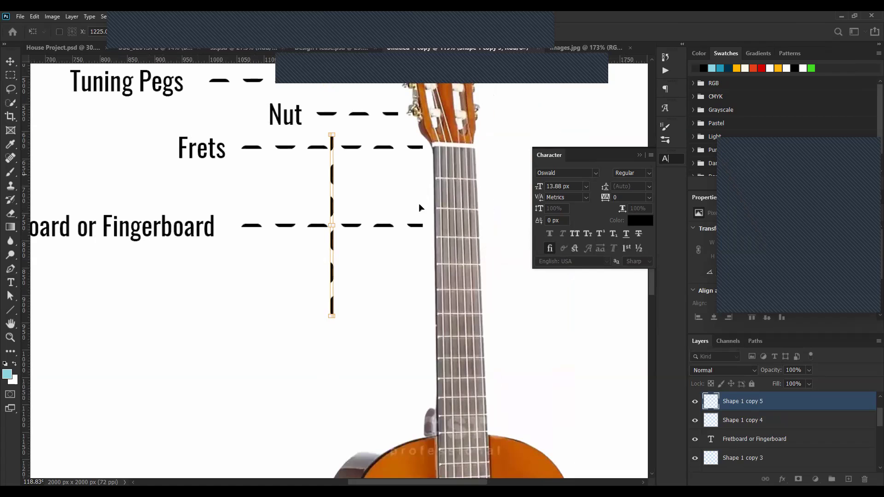
left_click_drag(433, 201, 431, 225)
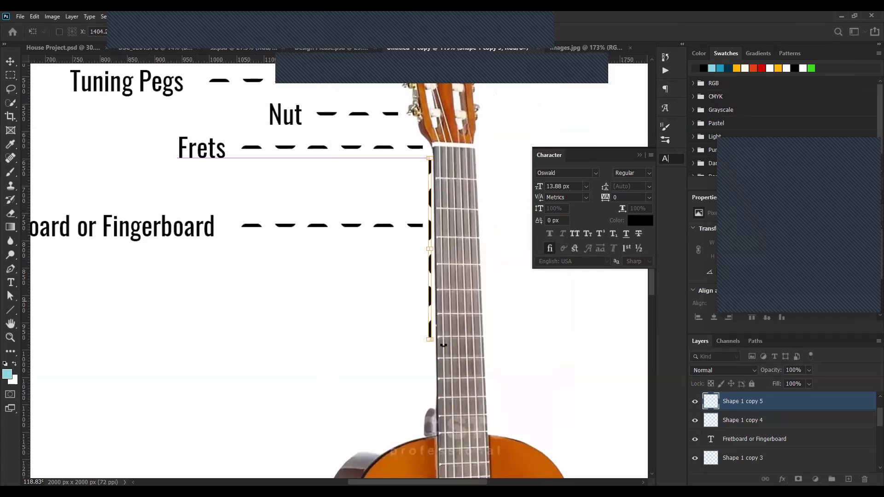
scroll(442, 346, "up", 5)
scroll(427, 317, "down", 3)
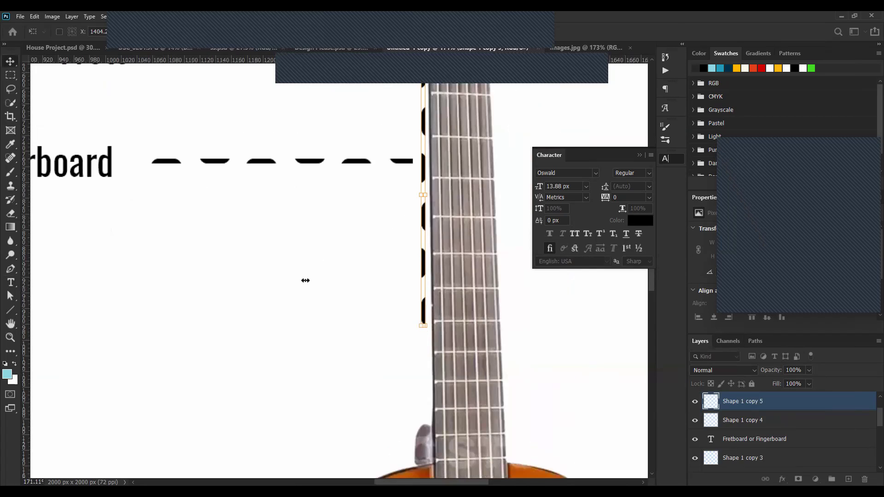
key("Return")
- Extend the vertical dashed line downward with a duplicate placed directly below it and merge both into one layer
scroll(420, 316, "down", 3)
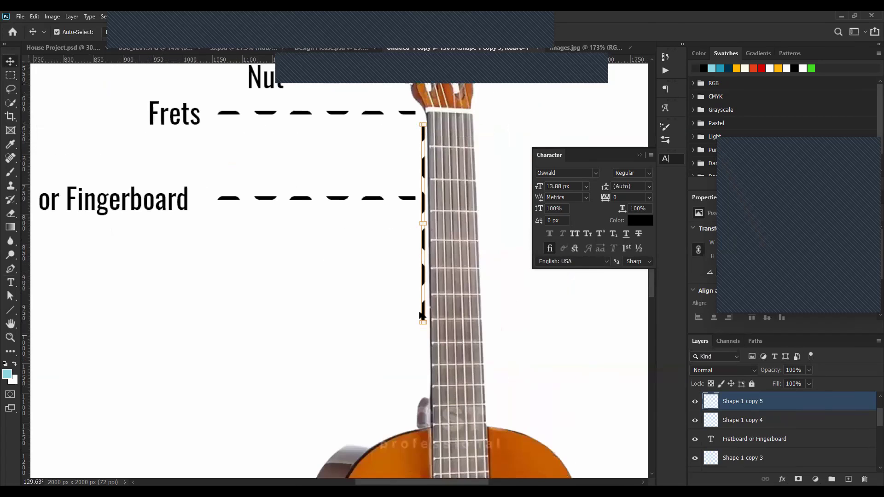
scroll(420, 316, "down", 3)
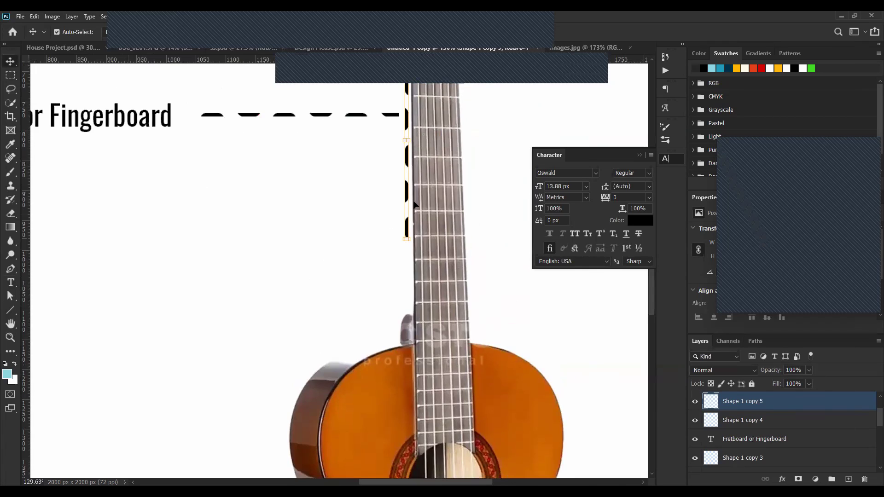
scroll(407, 133, "up", 2)
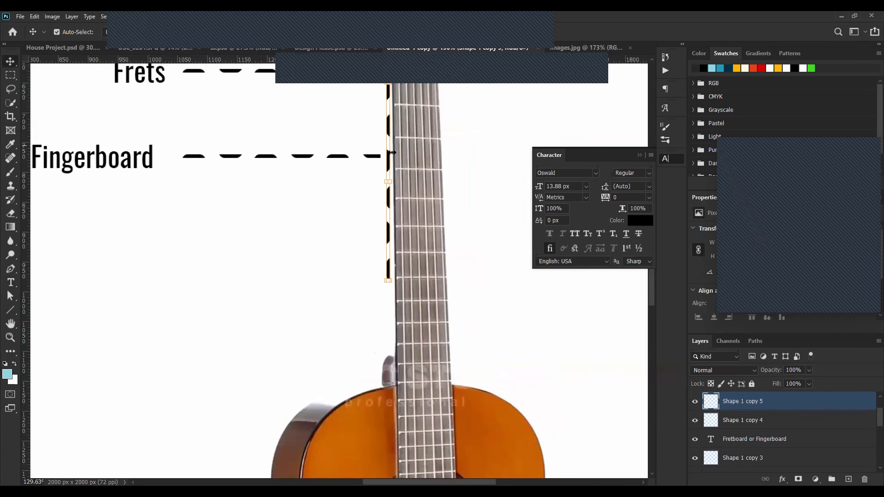
left_click(389, 122)
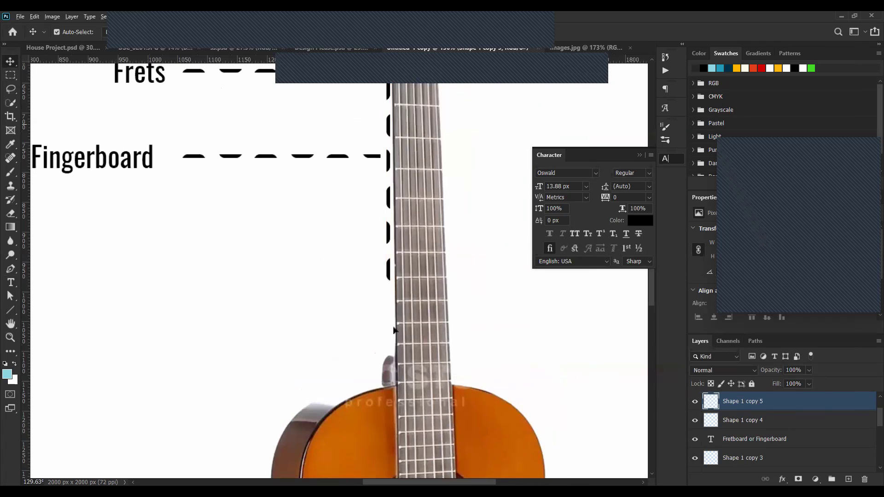
left_click_drag(394, 331, 394, 330)
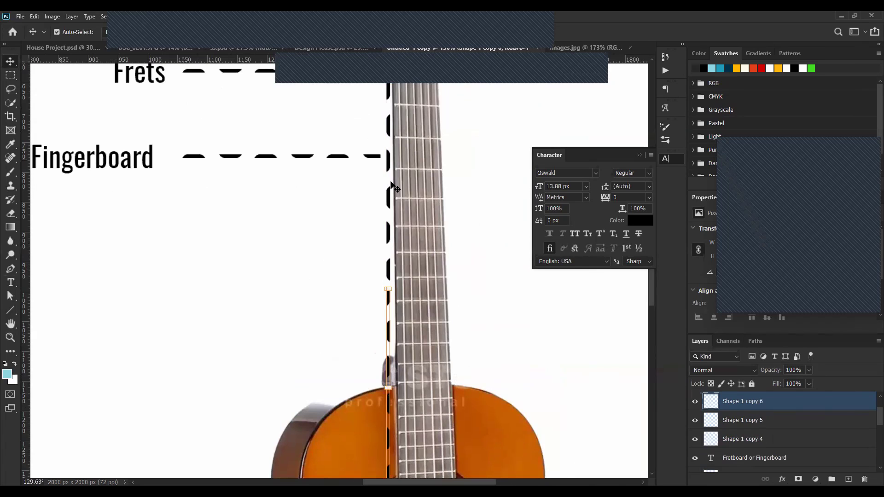
left_click(391, 185, "shift")
key("ctrl+e")
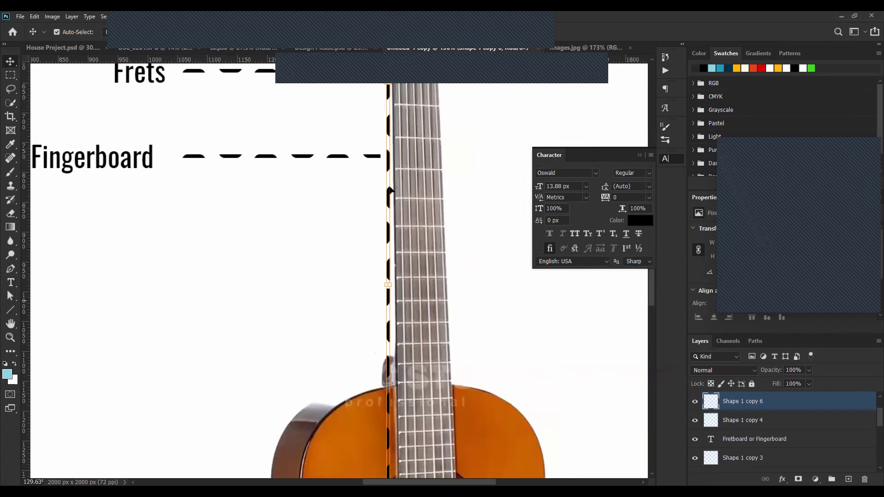
- Erase the part of the vertical dashed line that overlaps the guitar's neck joint and body
scroll(415, 253, "down", 5)
left_click_drag(375, 286, 372, 144)
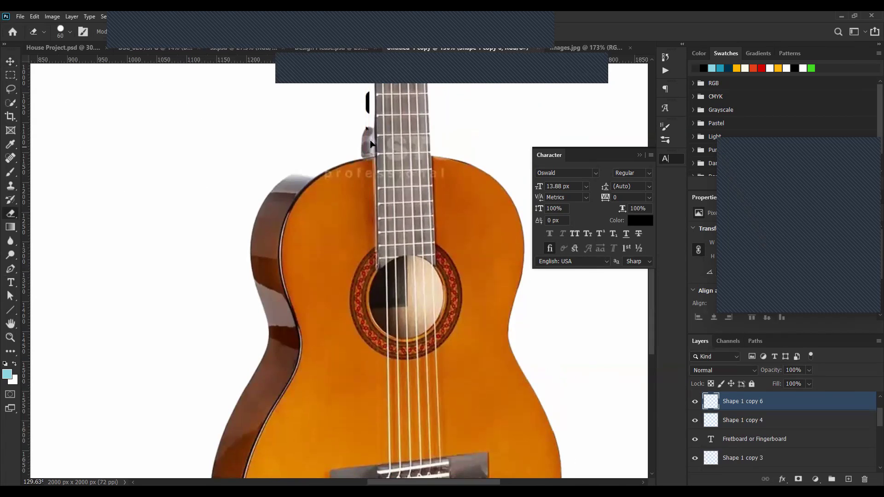
key("v")
scroll(298, 187, "down", 5)
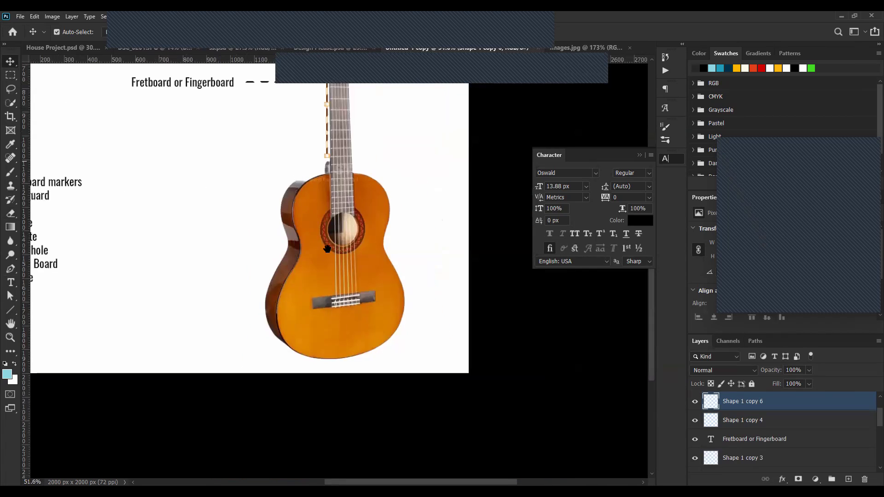
left_click_drag(300, 161, 328, 254)
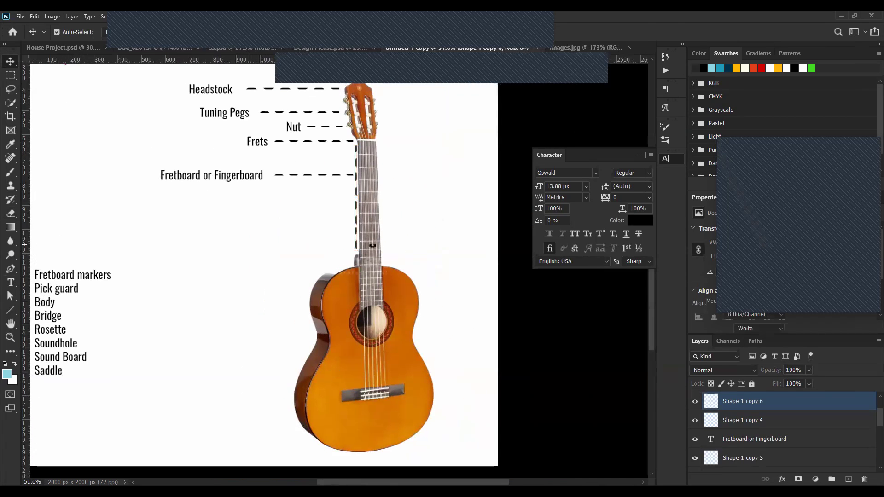
- Transform the vertical dashed line slightly at its lower end so it follows the slant of the neck's edge
scroll(376, 247, "up", 5)
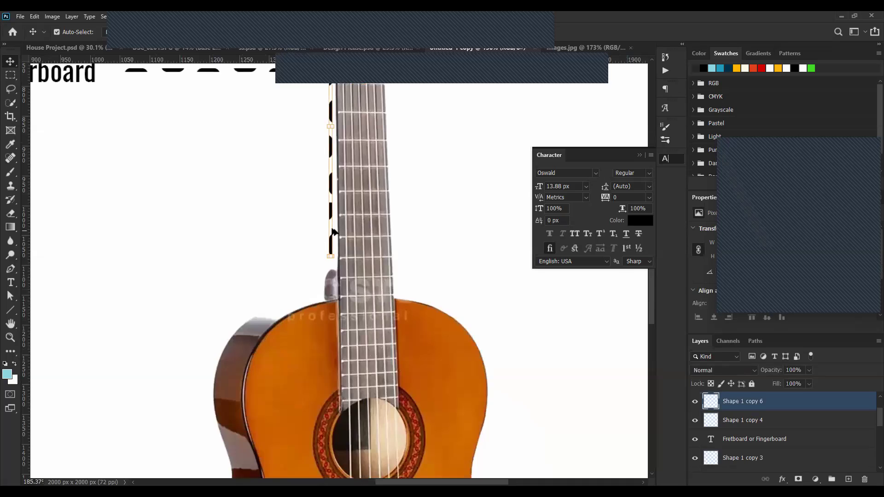
scroll(332, 228, "up", 4)
left_click_drag(332, 290, 333, 282)
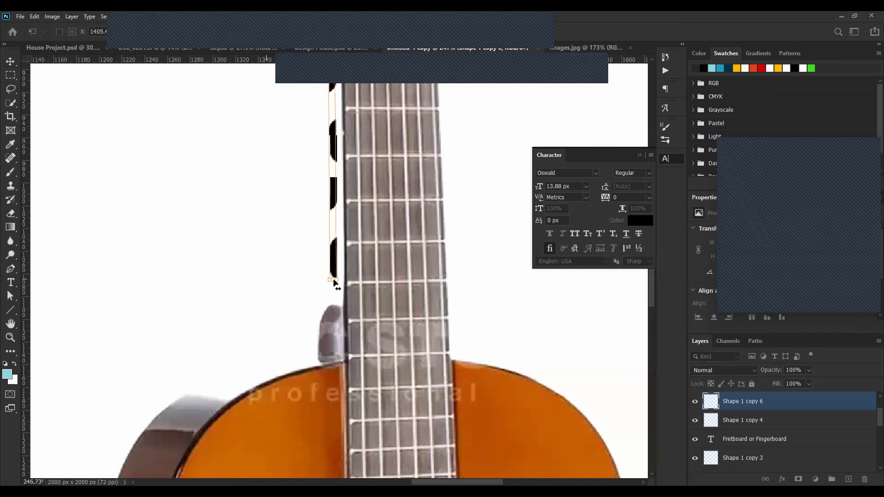
scroll(237, 258, "down", 2)
scroll(251, 260, "down", 2)
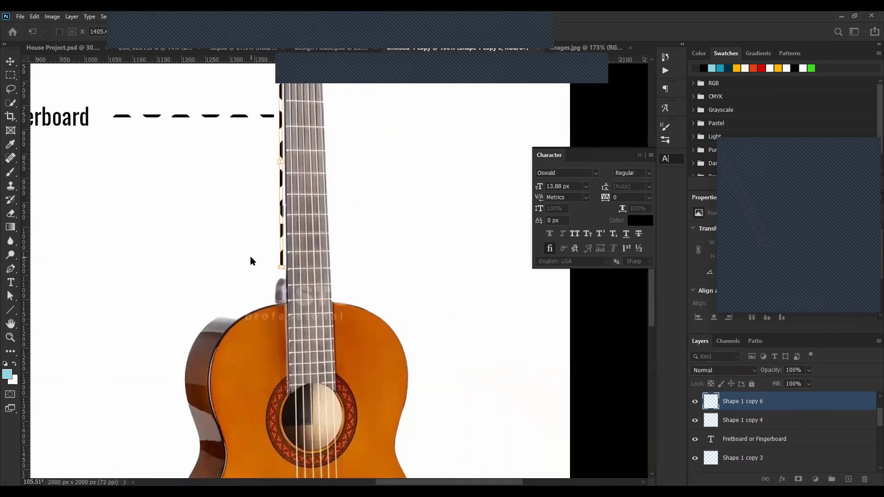
left_click(11, 61)
left_click_drag(172, 241, 324, 213)
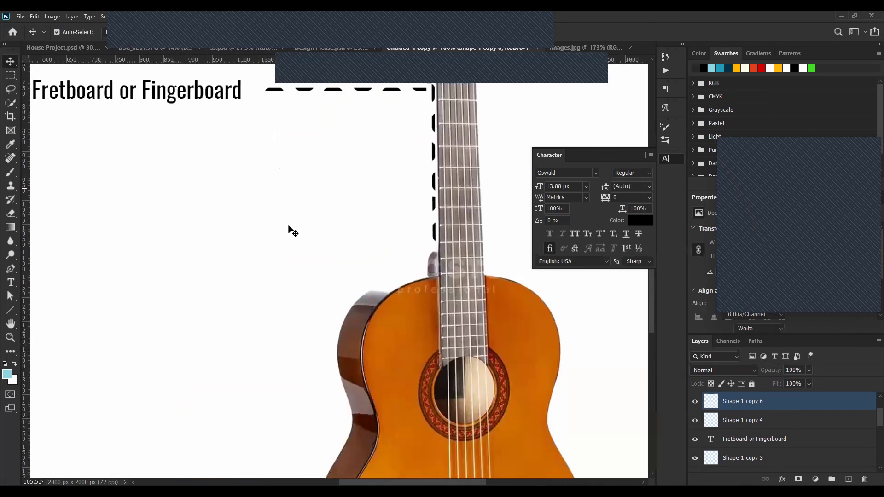
left_click(266, 233)
left_click_drag(266, 233, 407, 232)
scroll(236, 261, "down", 3)
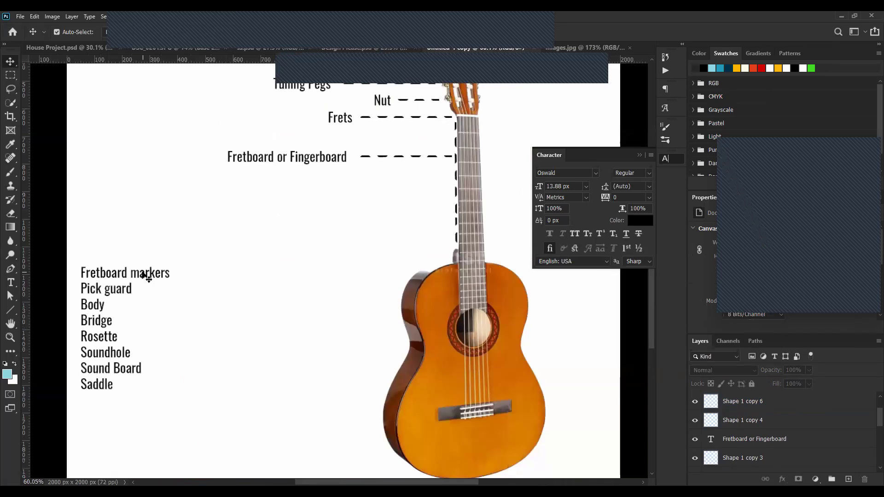
left_click(157, 274)
double_click(151, 272)
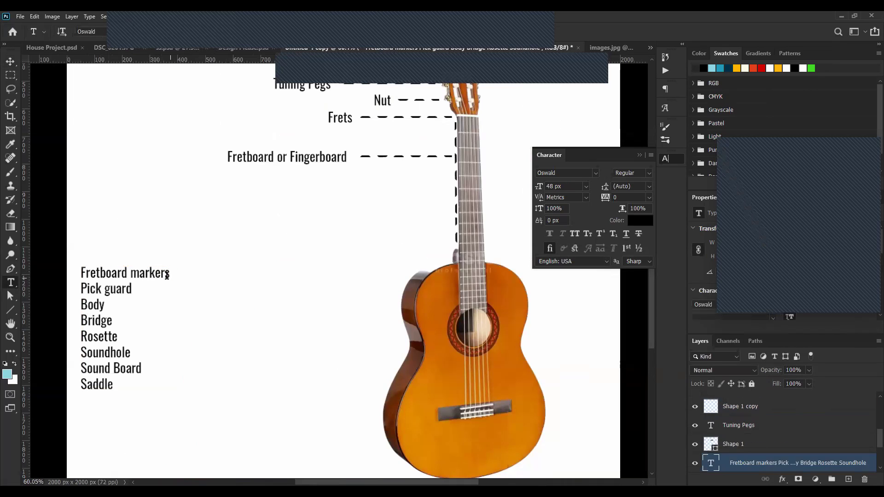
left_click(119, 257)
key("BackSpace")
key("Escape")
key("v")
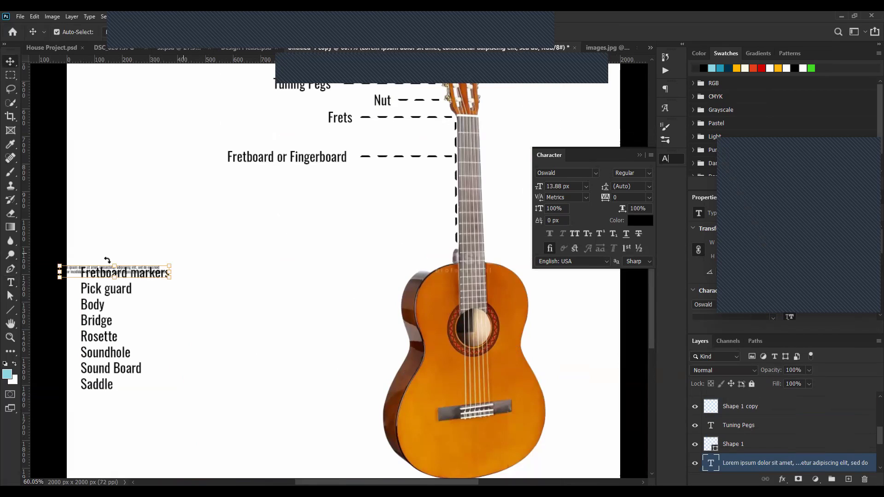
key("Delete")
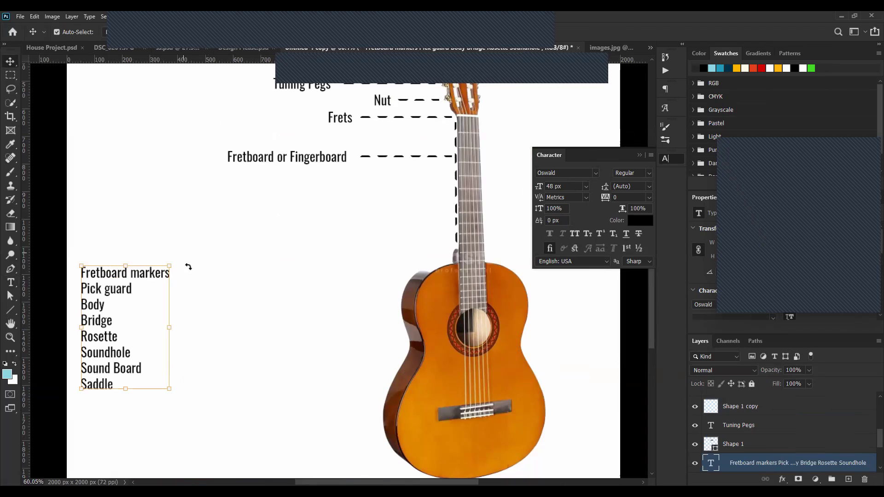
- Move the Fretboard or Fingerboard label together with its horizontal dashed line slightly left, away from the vertical line
left_click(305, 160)
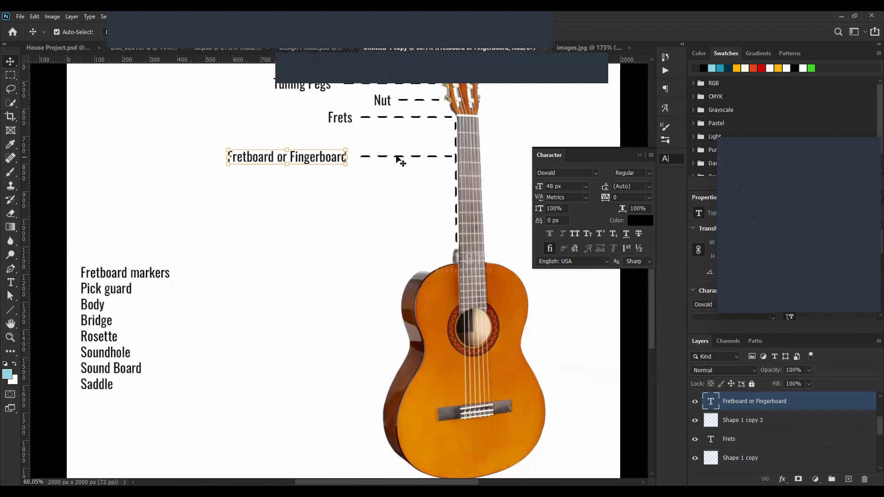
key("Right")
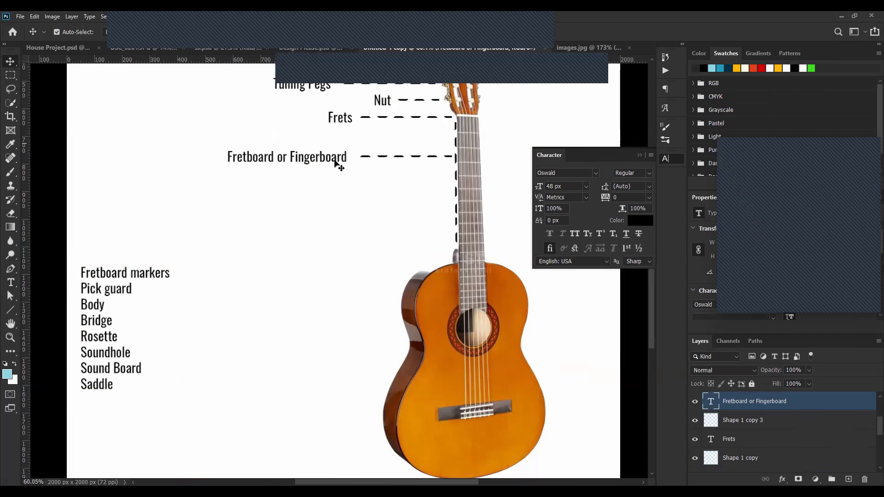
left_click(388, 183)
left_click(390, 143)
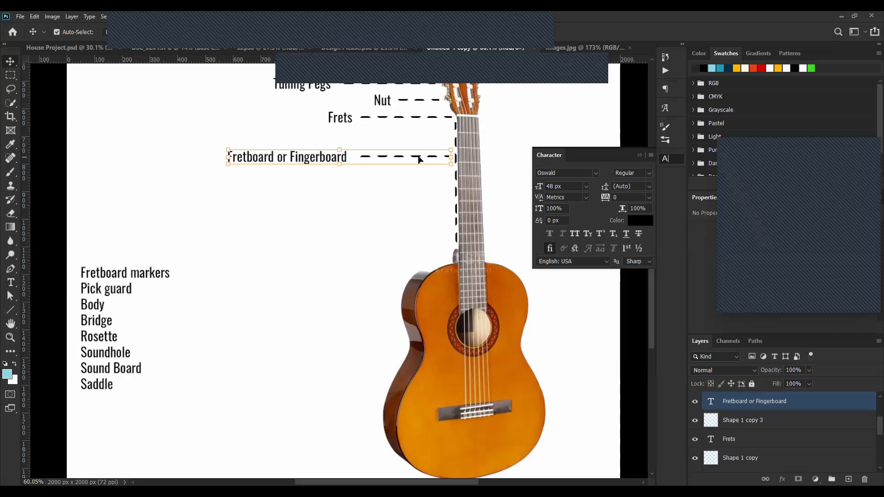
left_click_drag(423, 156, 418, 156)
left_click(420, 184)
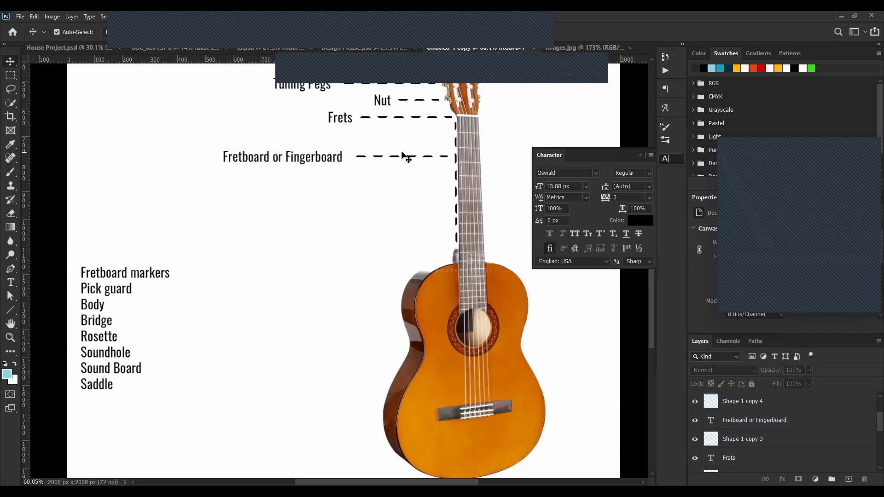
- Duplicate the Fretboard or Fingerboard label with its dashed line and place the copy straight below the original
left_click_drag(401, 153, 401, 190)
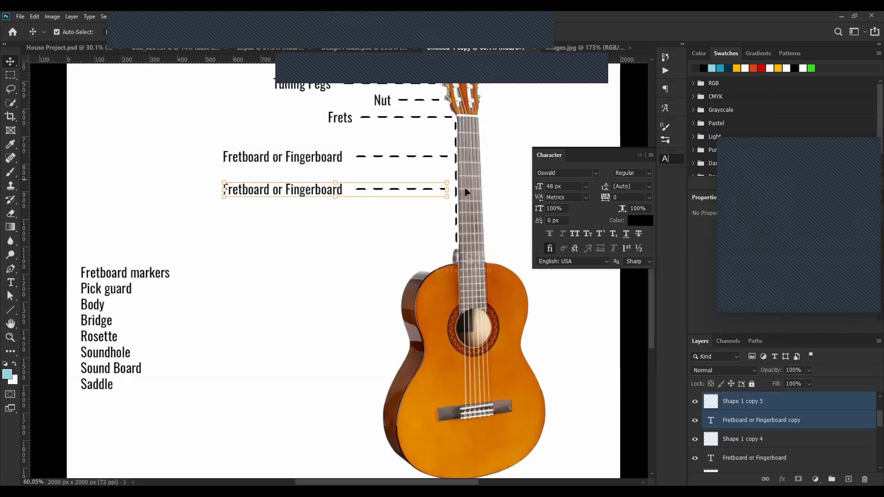
key("ctrl")
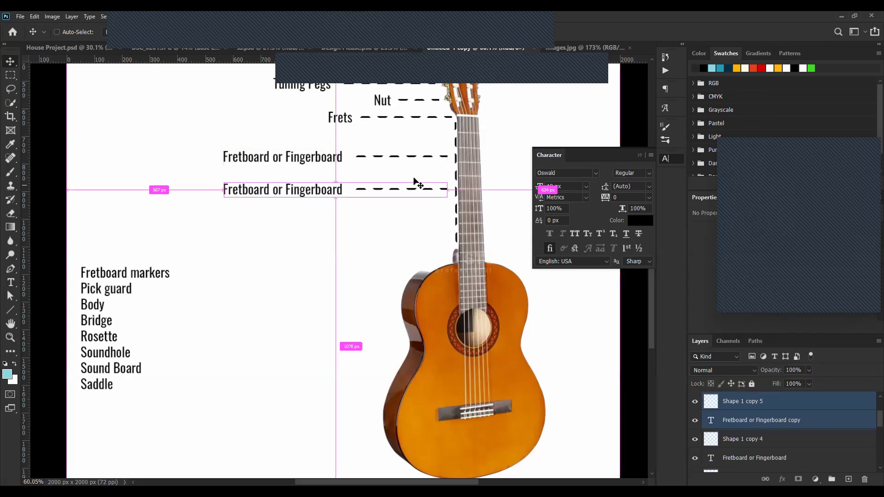
key("shift+Down")
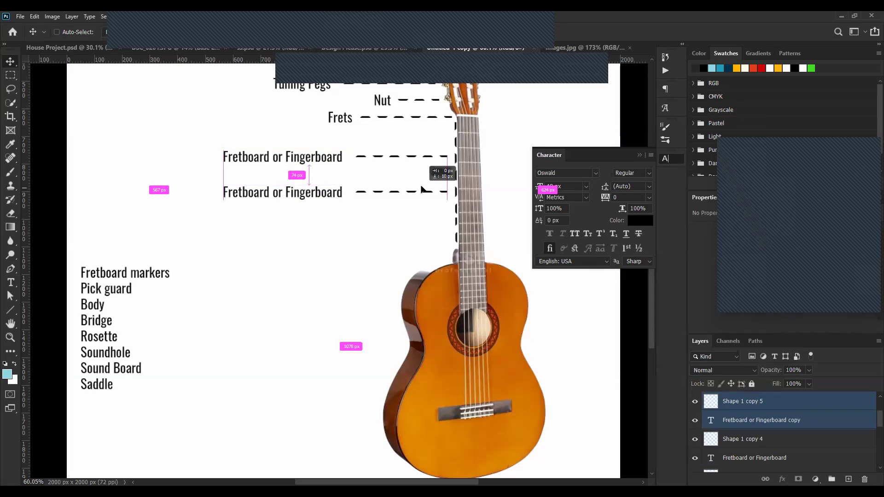
- Cut the Fretboard markers line out of the parts list
key("t")
left_click(162, 273)
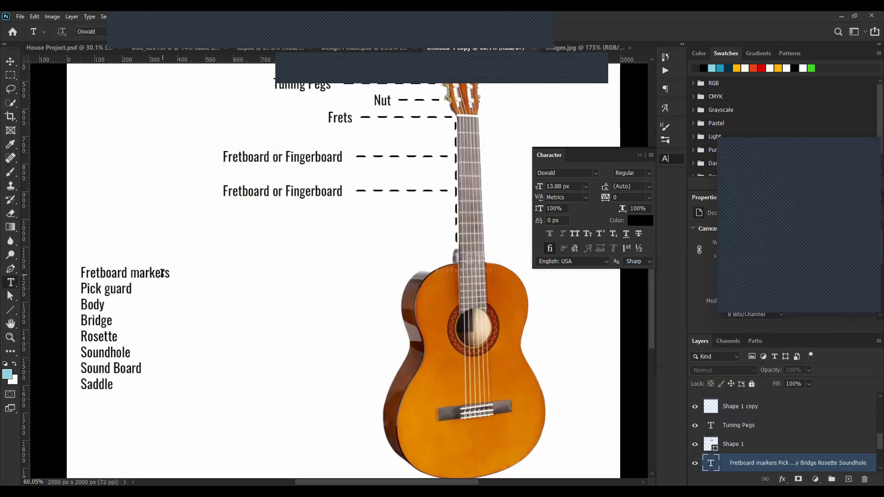
triple_click(164, 273)
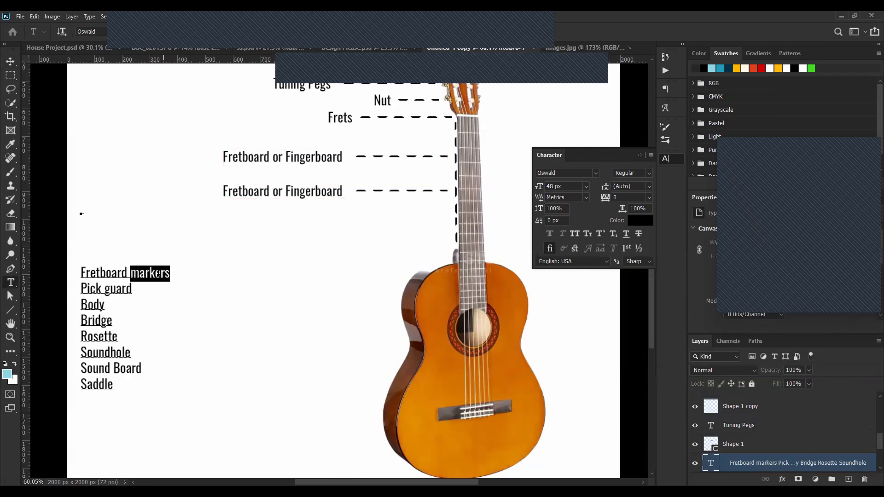
triple_click(157, 273)
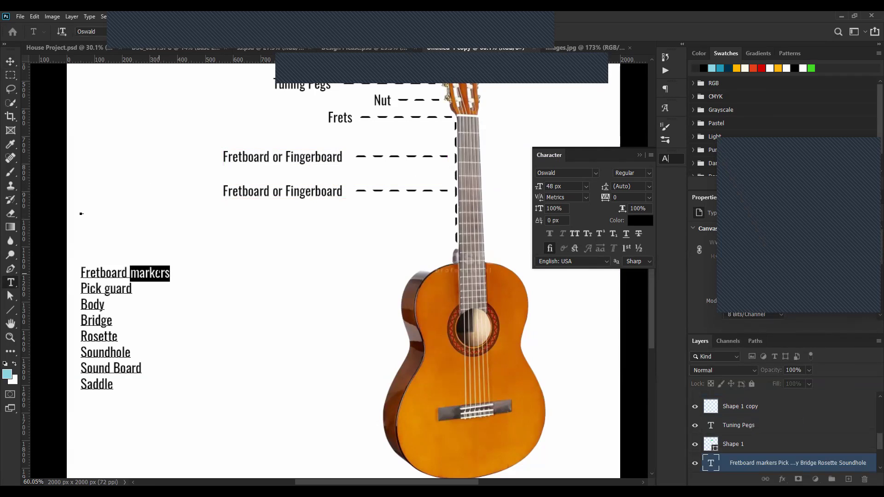
key("ctrl")
key("BackSpace")
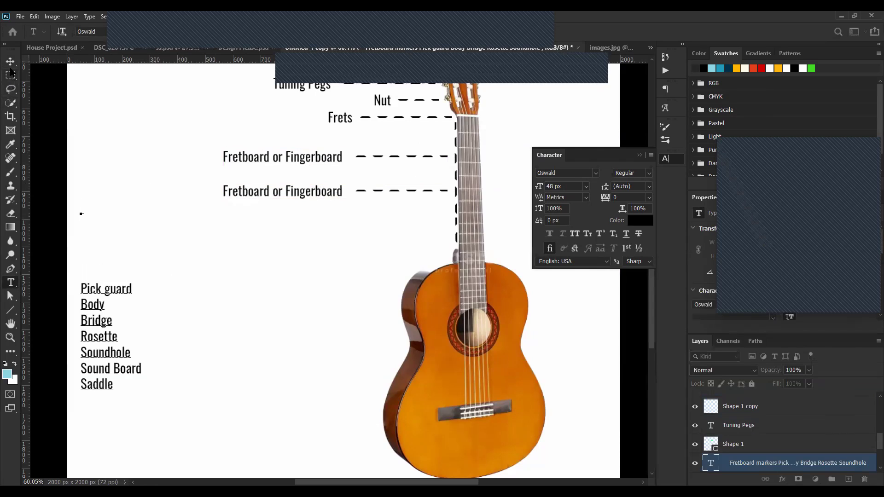
- Replace the lower Fretboard or Fingerboard label's text with Fretboard markers and move it right, close to its dashed line
left_click(10, 62)
left_click(294, 198)
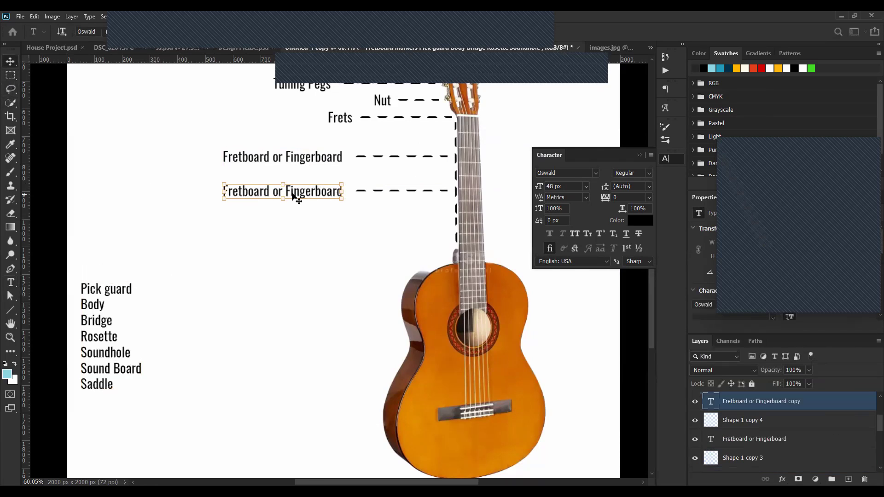
double_click(297, 199)
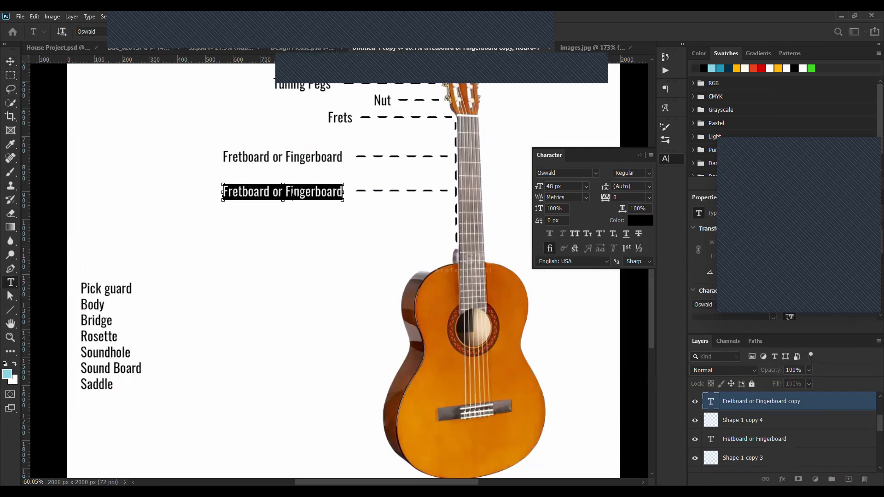
key("ctrl+v")
left_click(11, 63)
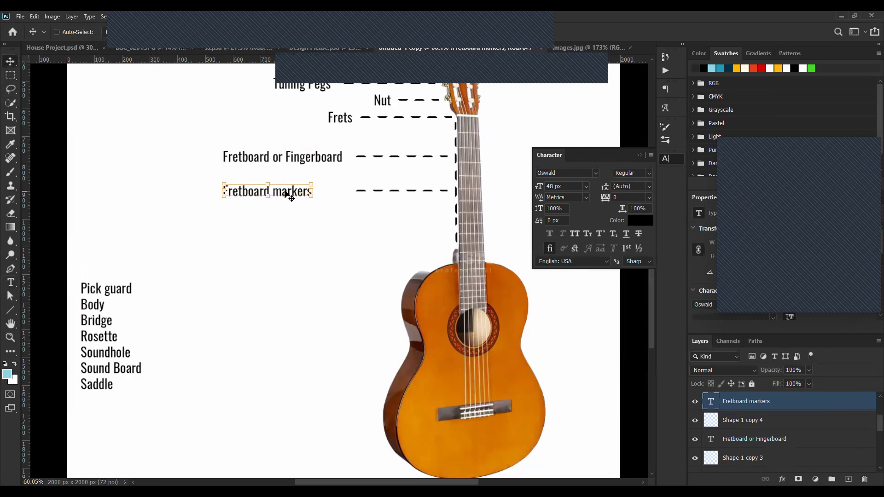
left_click_drag(289, 191, 322, 193)
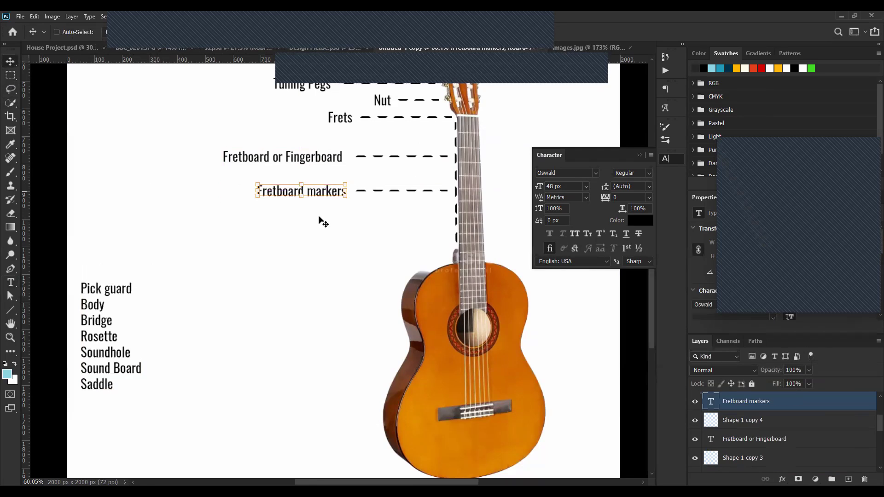
- Remove the Pick guard line from the parts list
left_click(90, 291, "ctrl")
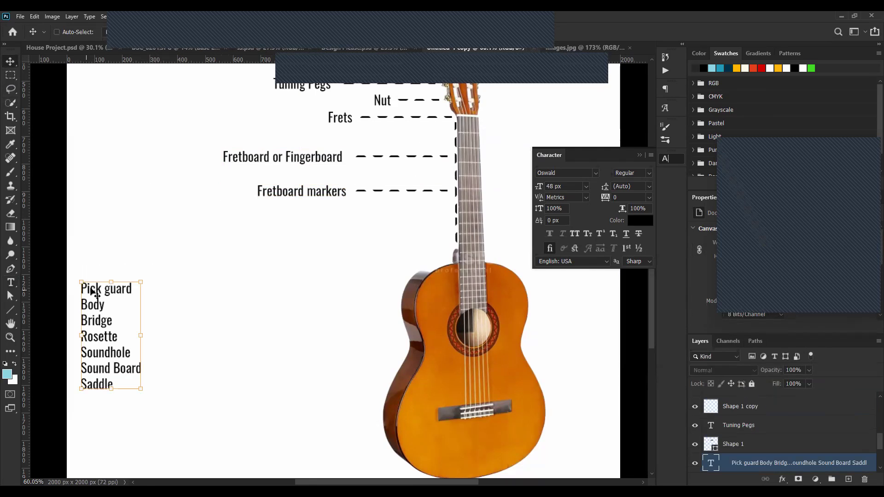
key("space")
left_click_drag(367, 380, 284, 346)
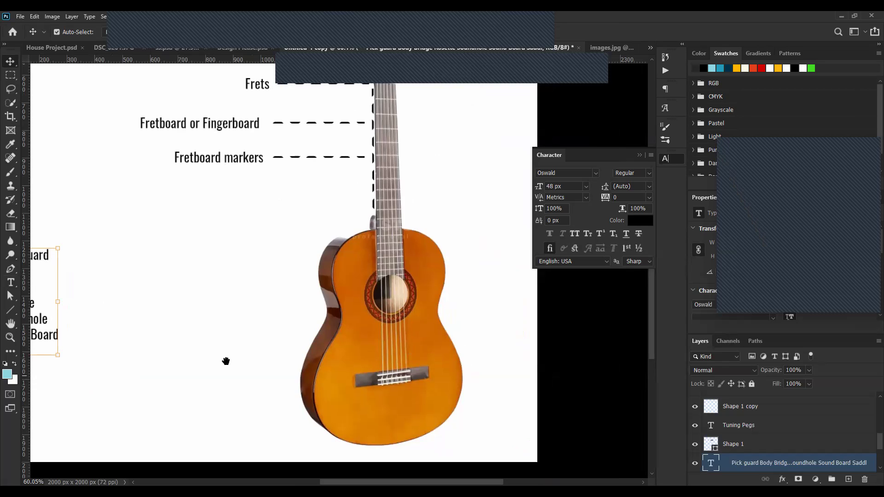
scroll(345, 369, "left", 5)
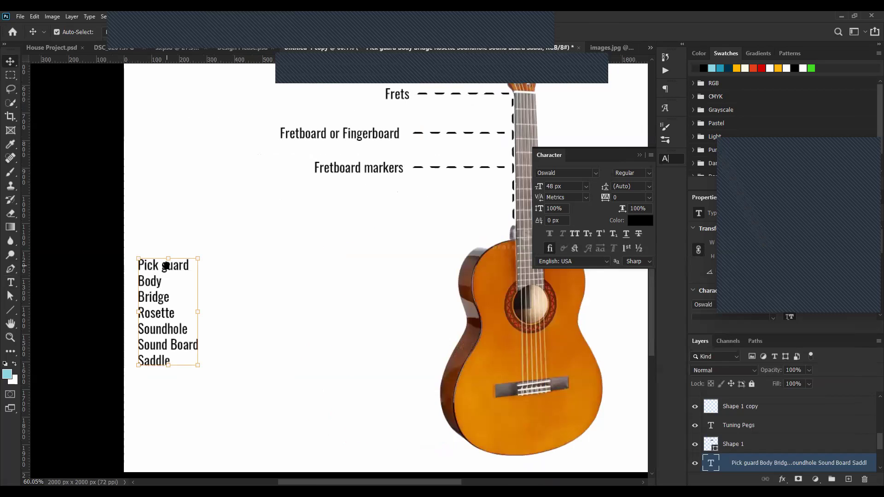
double_click(185, 274)
left_click(146, 260, "shift")
left_click(141, 259, "shift")
key("ctrl+Return")
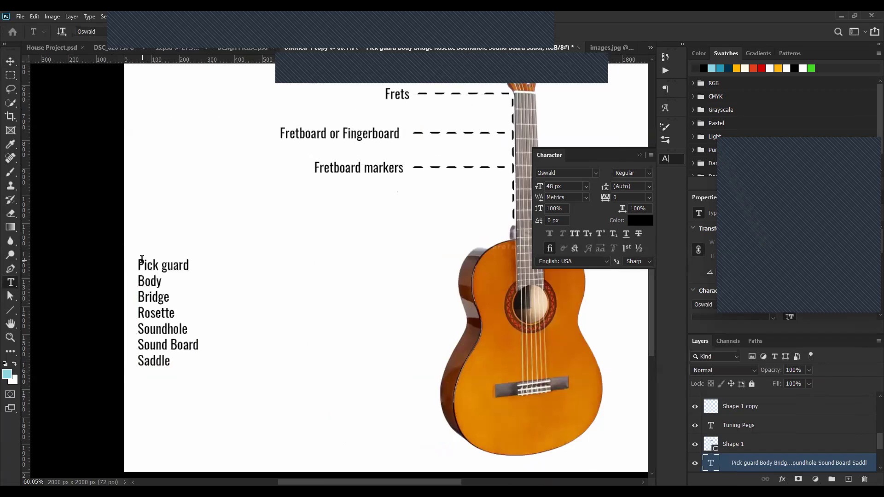
key("v")
key("t")
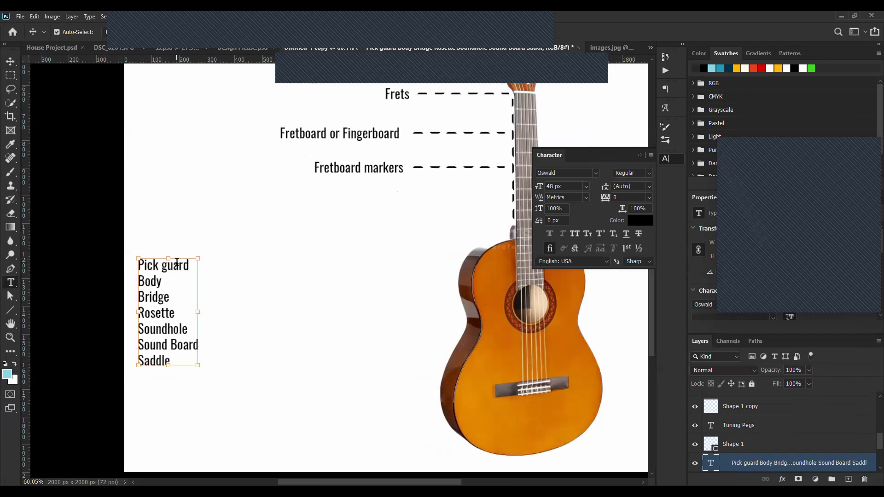
left_click(179, 266)
triple_click(178, 265)
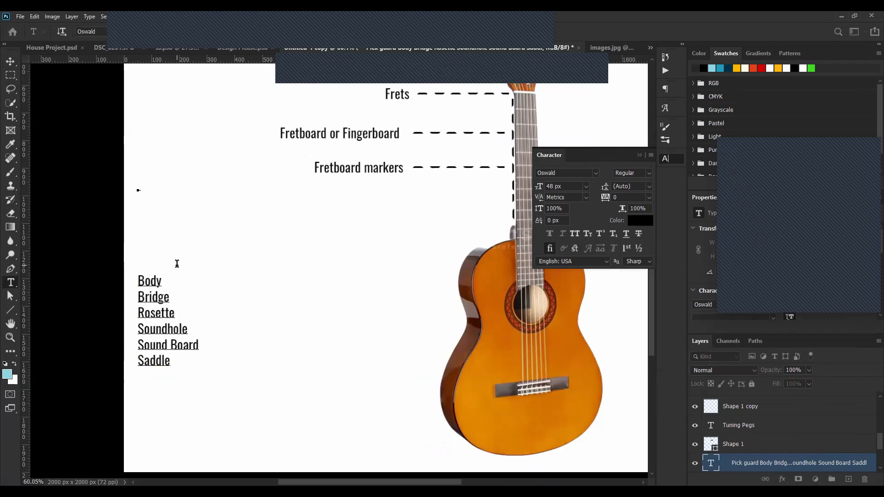
- Remove the Body line from the parts list
key("Down")
key("shift+End")
key("Delete")
key("Delete")
key("Escape")
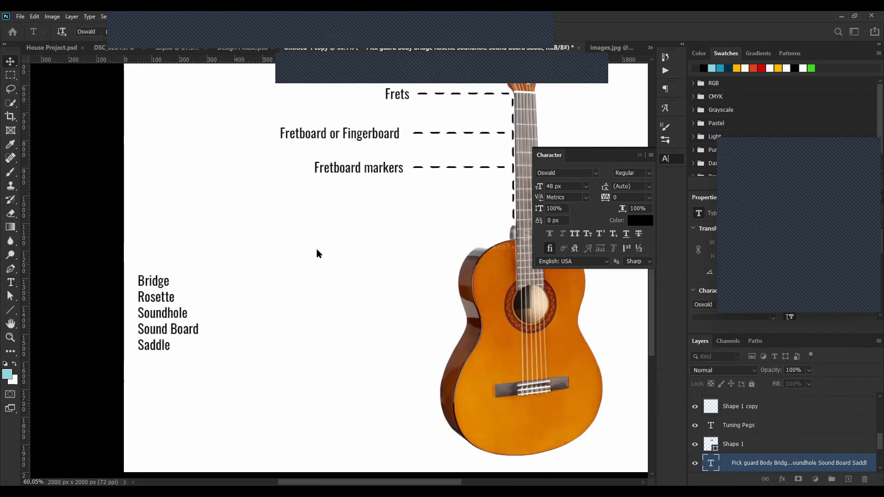
- Duplicate the Fretboard markers label with its dashed line and place the copy beside the waist of the guitar's body
key("v")
left_click(382, 169)
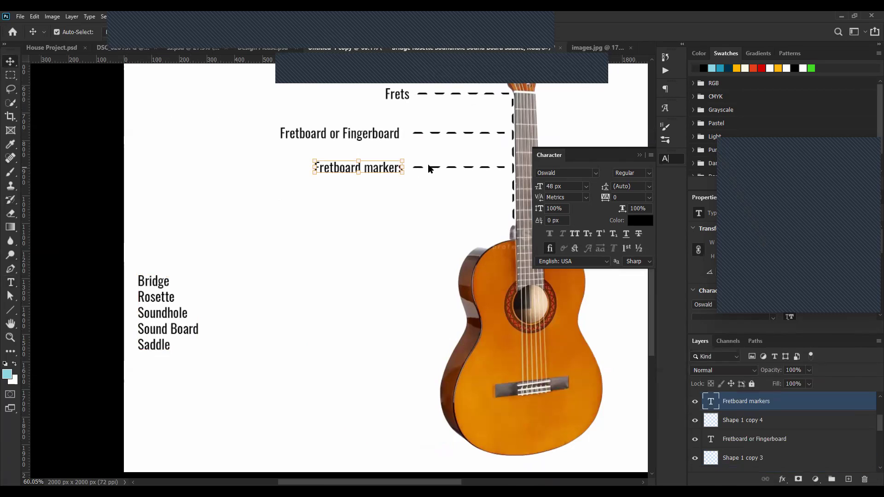
left_click(465, 159)
left_click(351, 183)
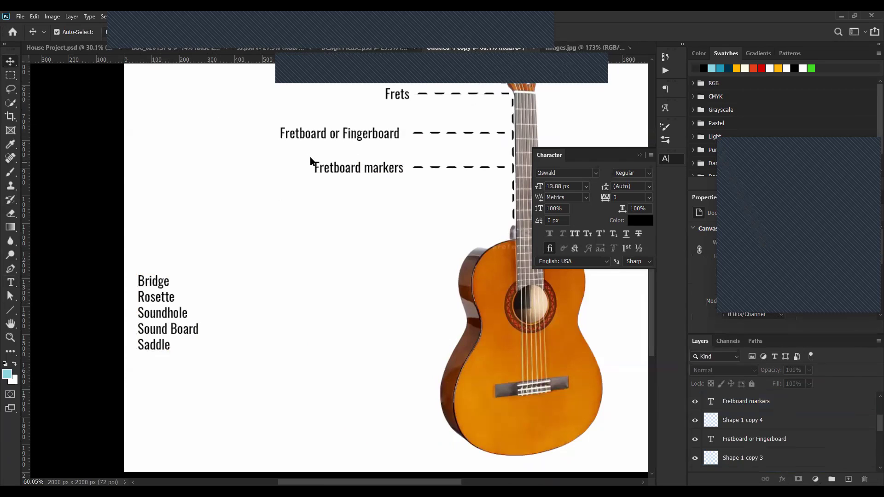
left_click(468, 168)
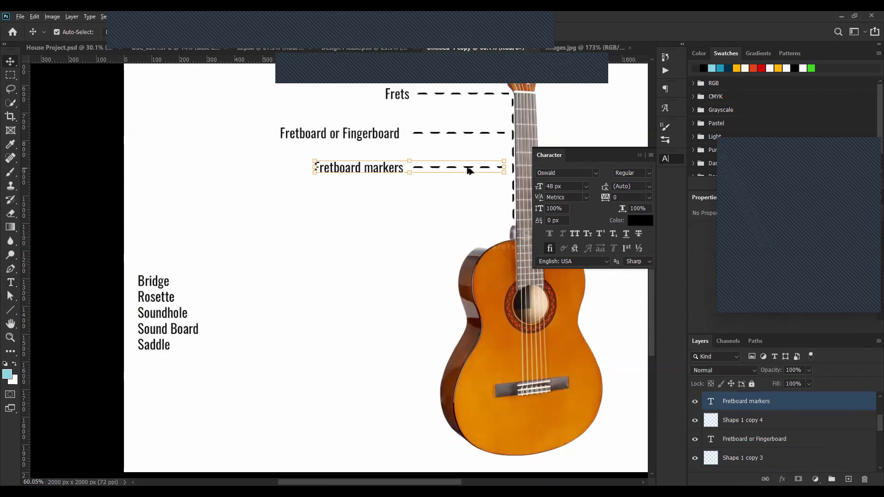
left_click(473, 180)
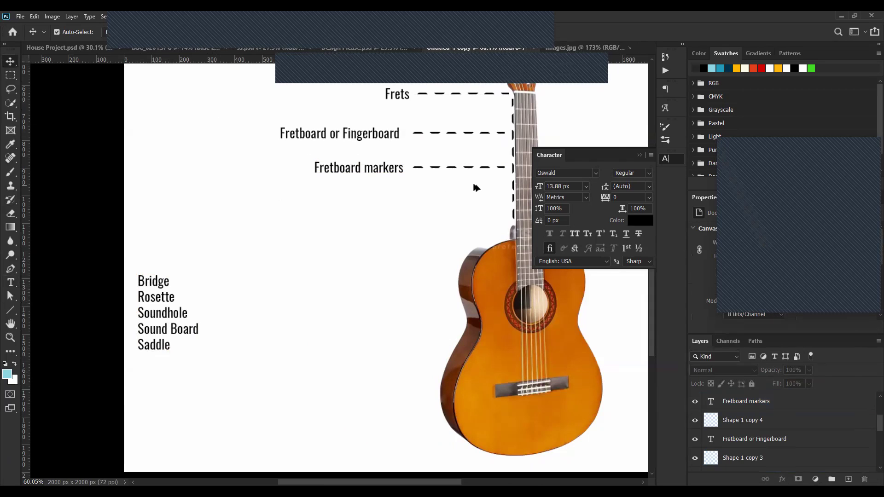
left_click(330, 168)
key("ctrl+j")
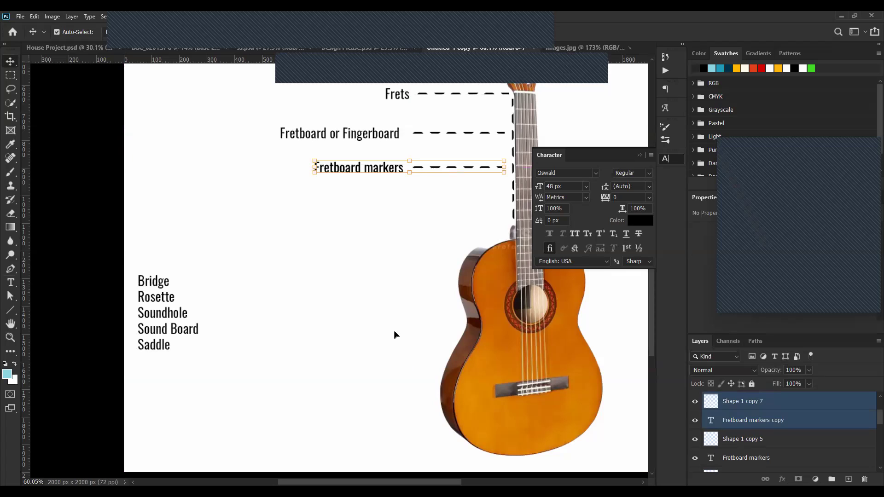
left_click_drag(323, 175, 278, 336)
left_click(278, 336)
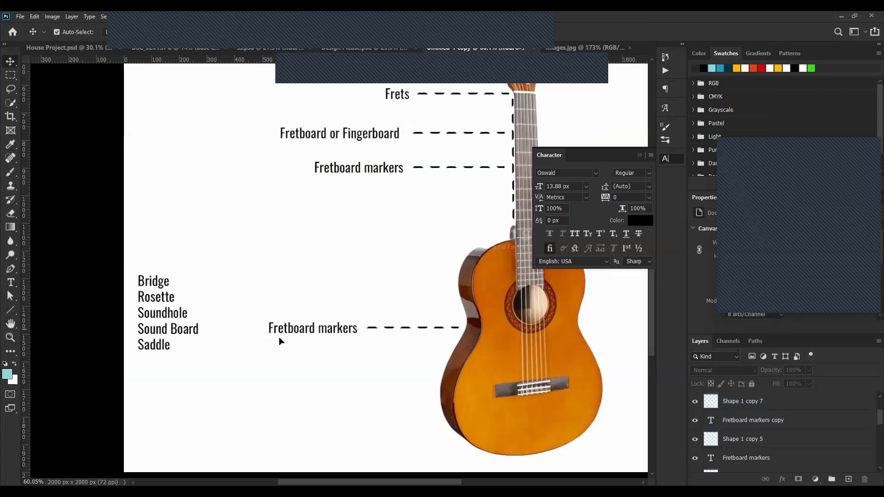
- Change the duplicated label's text to Body and move it right, next to its dashed line
key("t")
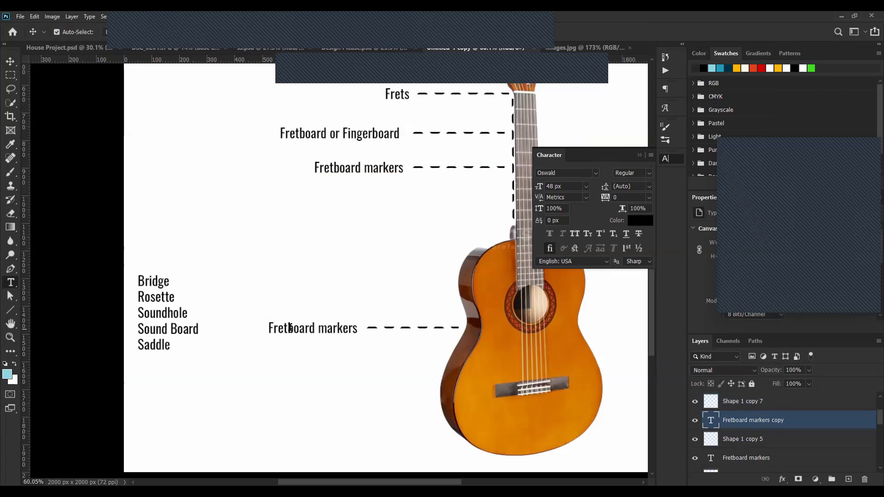
triple_click(290, 328)
key("BackSpace")
type("Body")
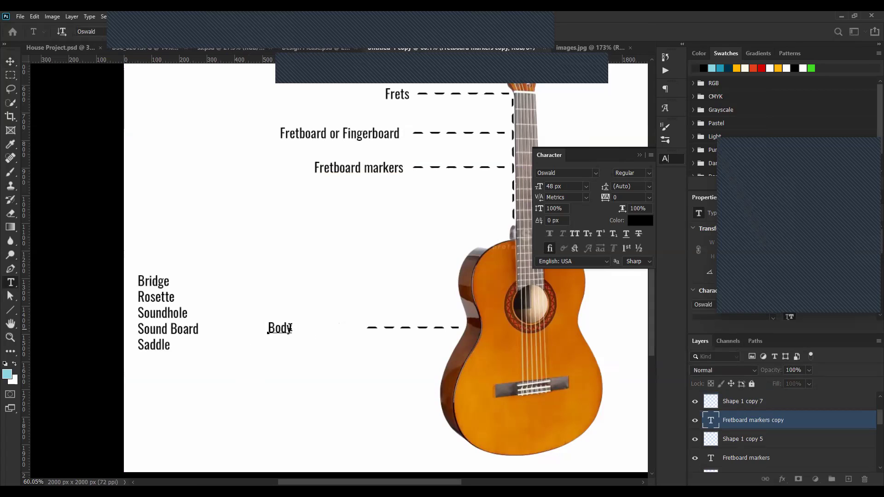
key("ctrl+Return")
key("v")
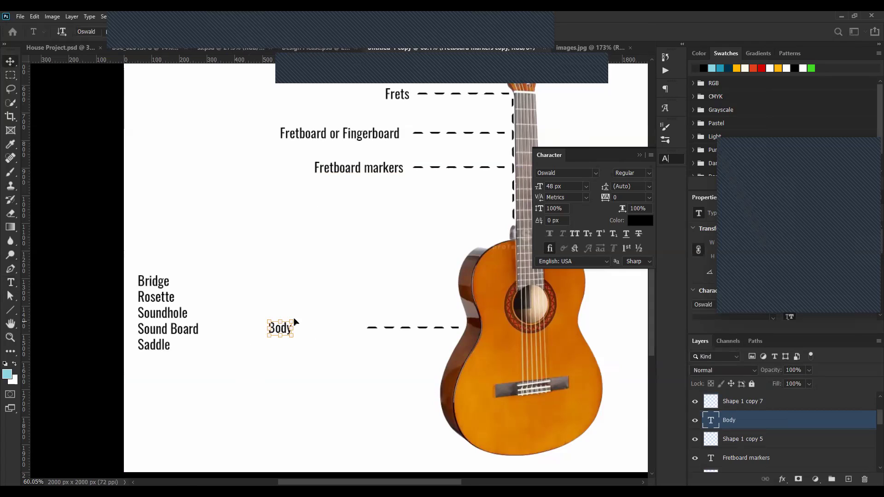
key("ctrl")
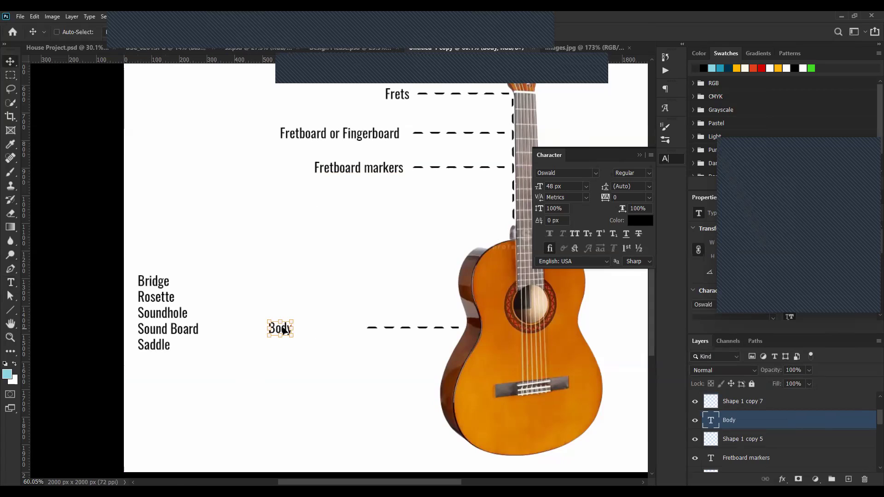
left_click_drag(285, 329, 351, 330)
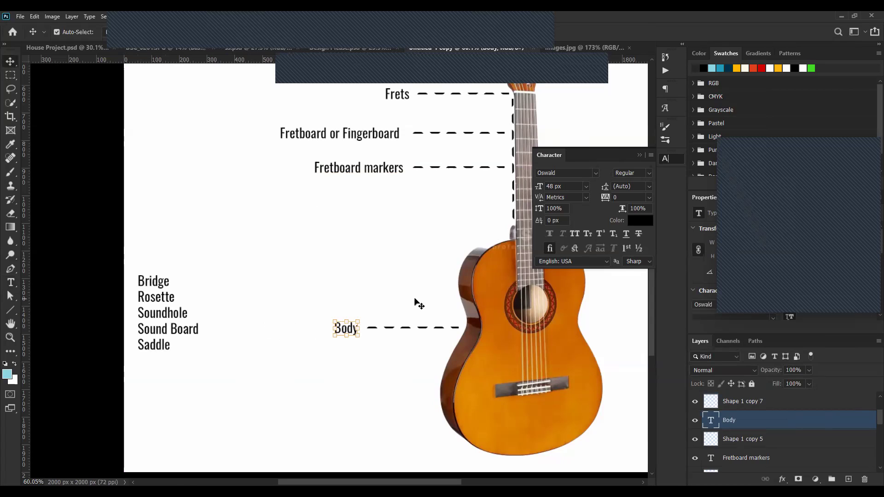
- Move the Body label together with its dashed line up to the upper shoulder of the guitar's body
left_click_drag(412, 296, 420, 246)
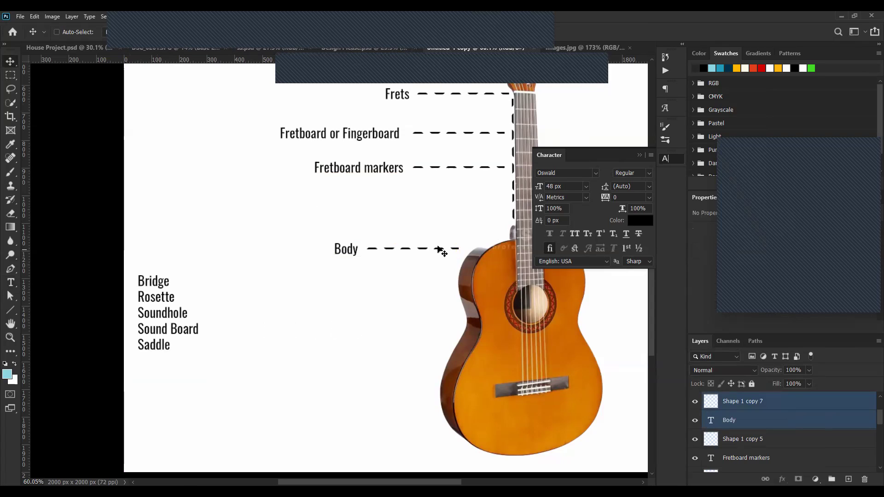
left_click_drag(431, 247, 436, 248)
left_click(411, 305, "ctrl")
- Duplicate the Body label with its dashed line and place the copy lower, with the line ending just before the guitar's bridge
key("space")
scroll(358, 336, "down", 2)
left_click(134, 273)
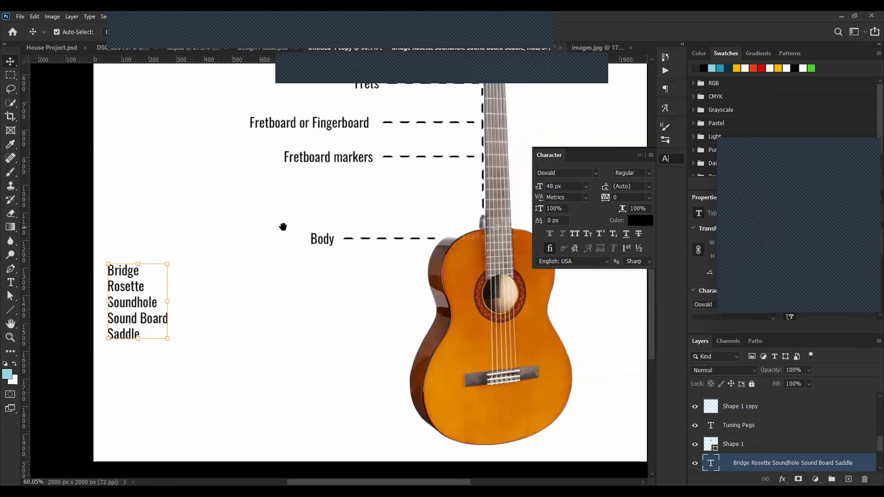
left_click_drag(283, 226, 395, 240)
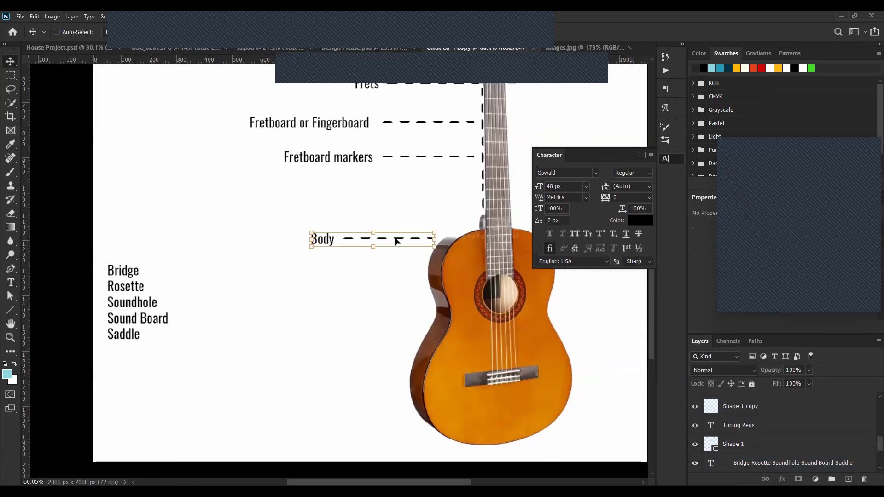
left_click_drag(420, 387, 421, 387)
key("ctrl+t")
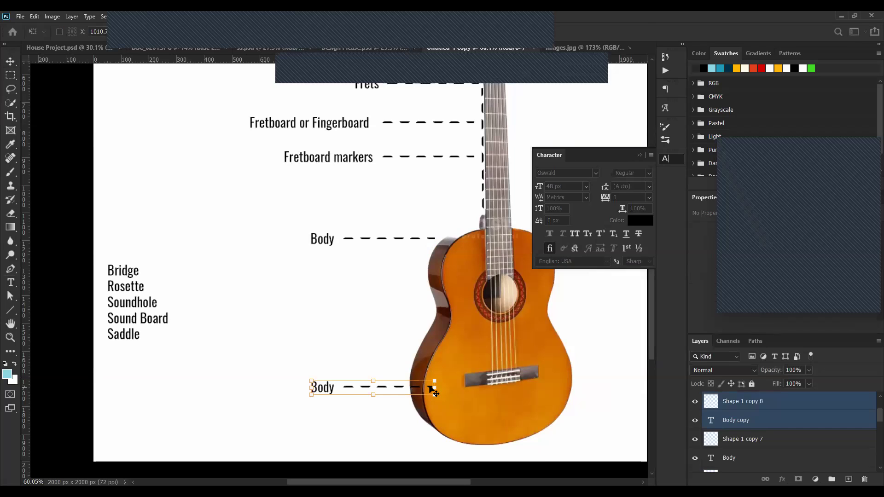
left_click_drag(414, 388, 431, 387)
key("shift+Up")
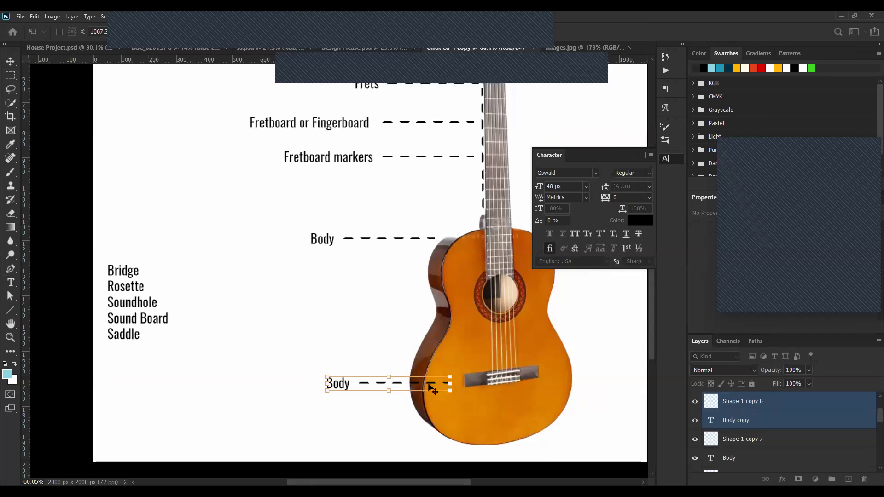
key("shift+Right")
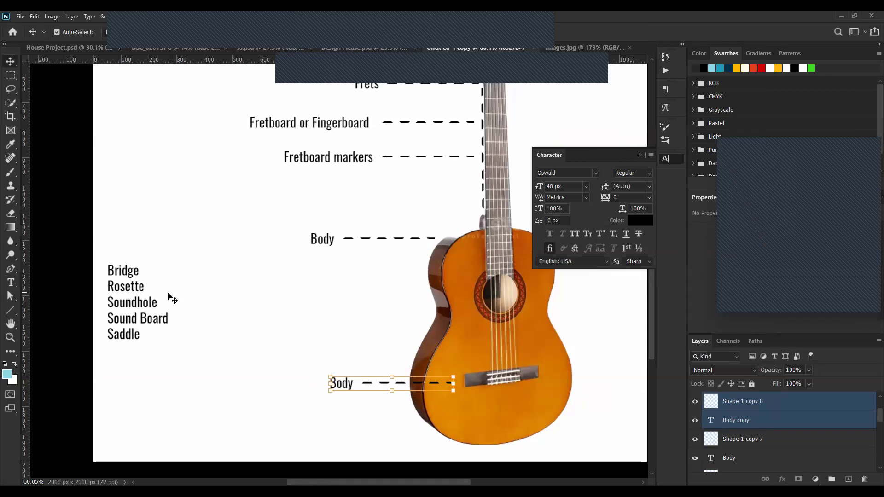
- Cut the word Bridge out of the remaining parts list beside the guitar
left_click(133, 274)
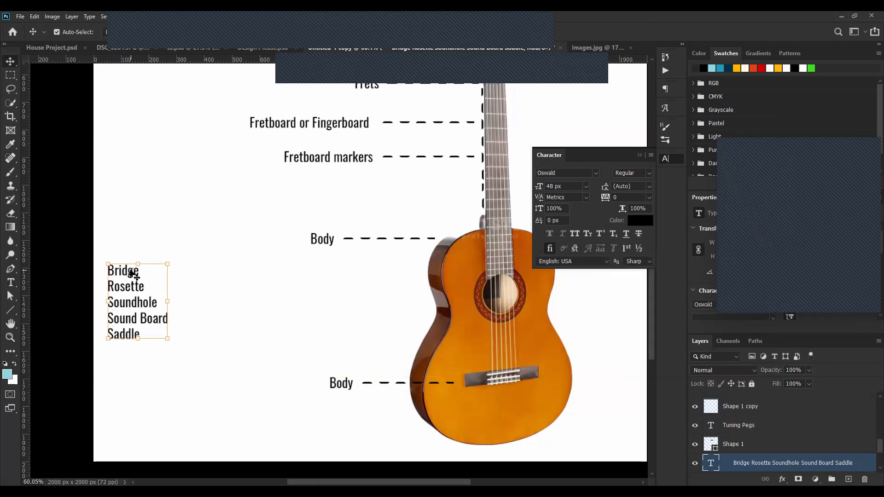
double_click(130, 270)
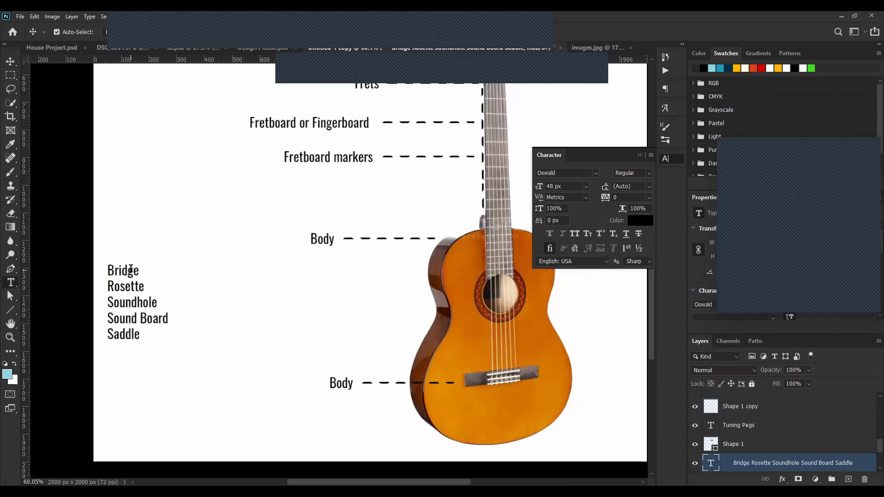
left_click(131, 271)
double_click(131, 269)
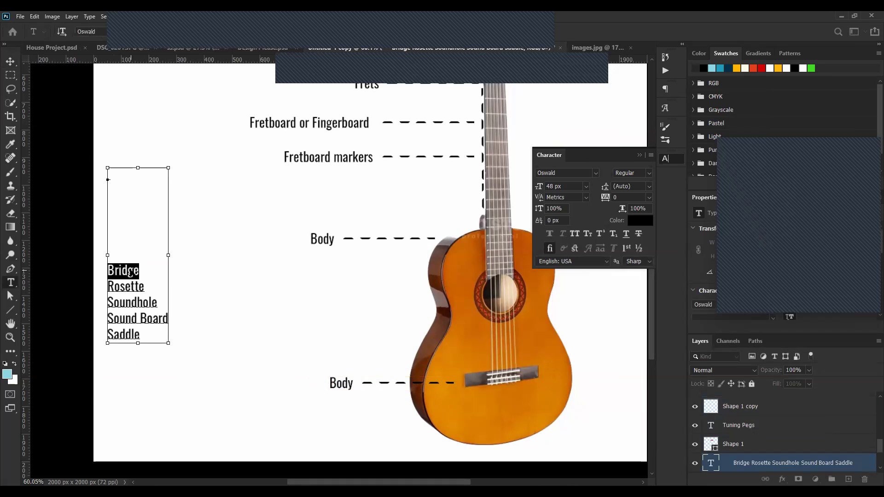
key("BackSpace")
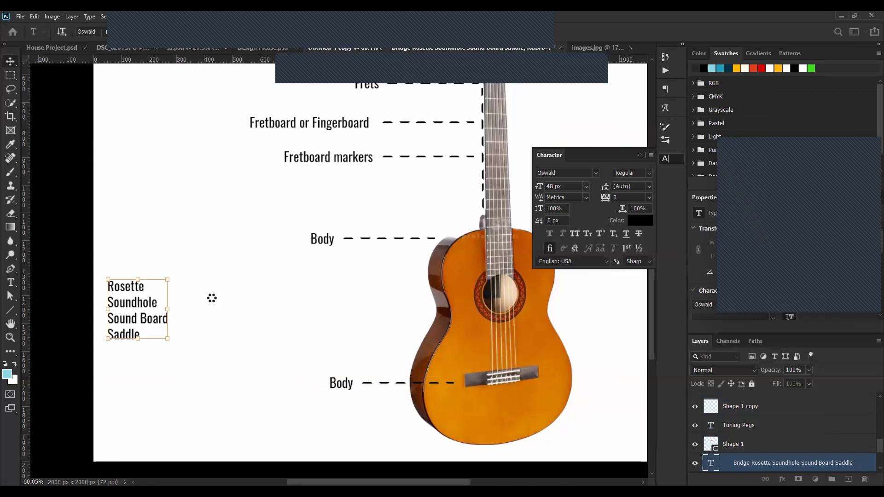
key("ctrl+Return")
- Change the duplicated Body label at the guitar's bridge to Bridge and shift it slightly left, clear of its dashed line
left_click_drag(340, 383, 341, 384)
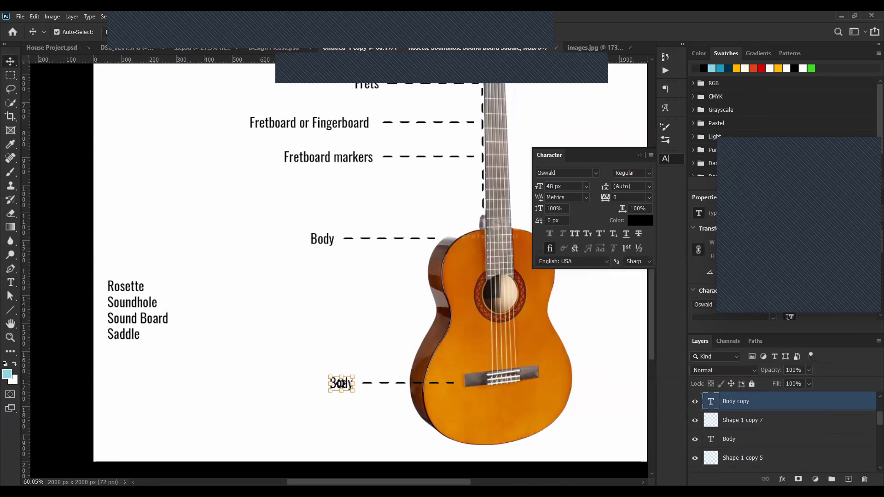
double_click(341, 383)
type("Bridge")
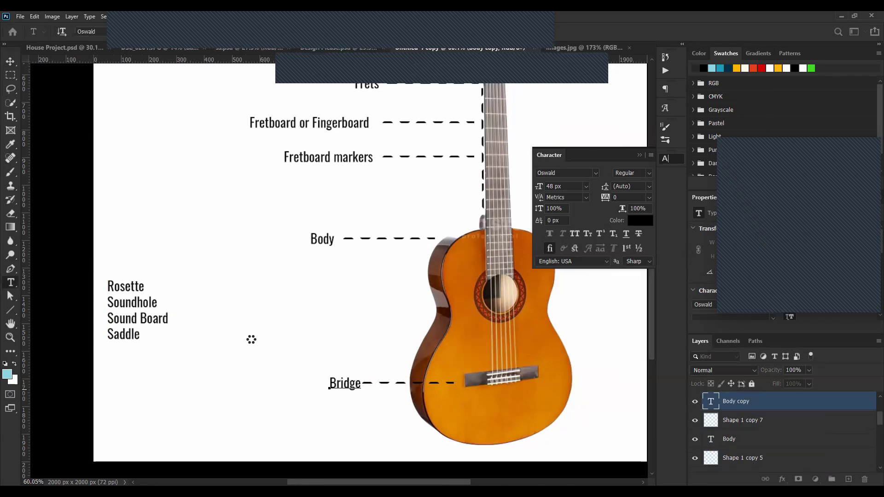
left_click(10, 59)
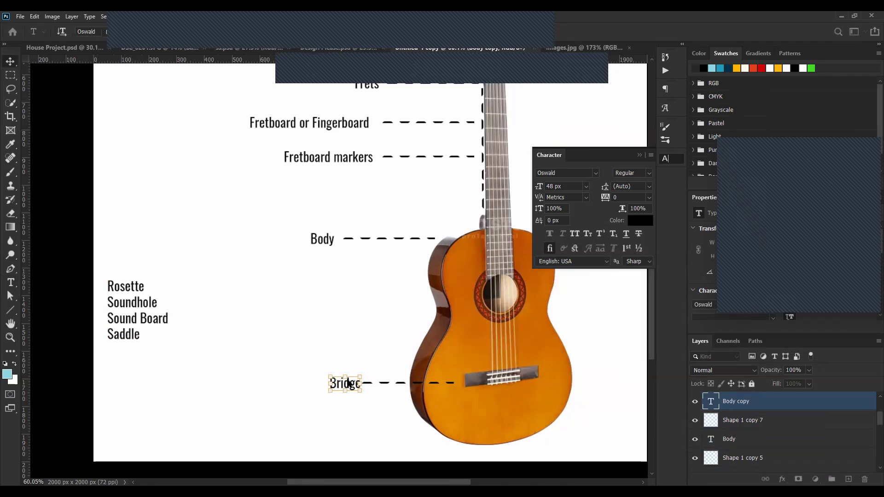
left_click_drag(350, 382, 346, 382)
left_click(187, 344)
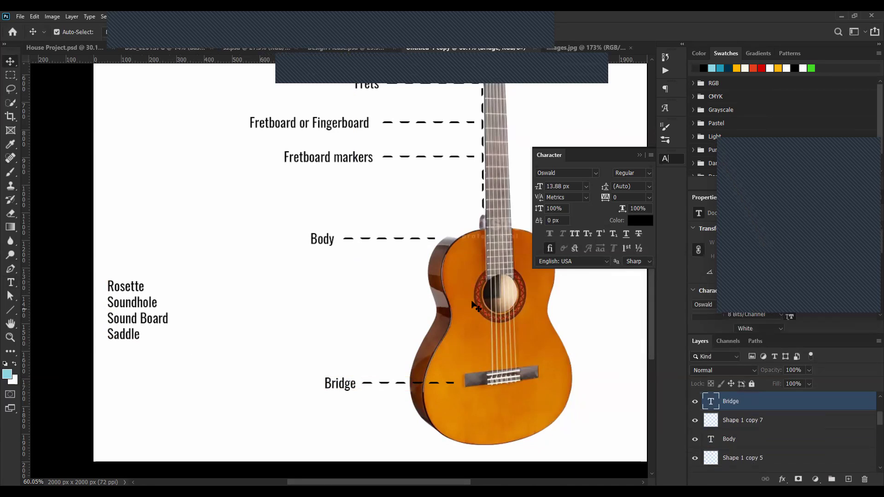
- Duplicate the upper Body label with its dashed line and place the copy lower, with the line reaching into the soundhole
left_click(475, 305)
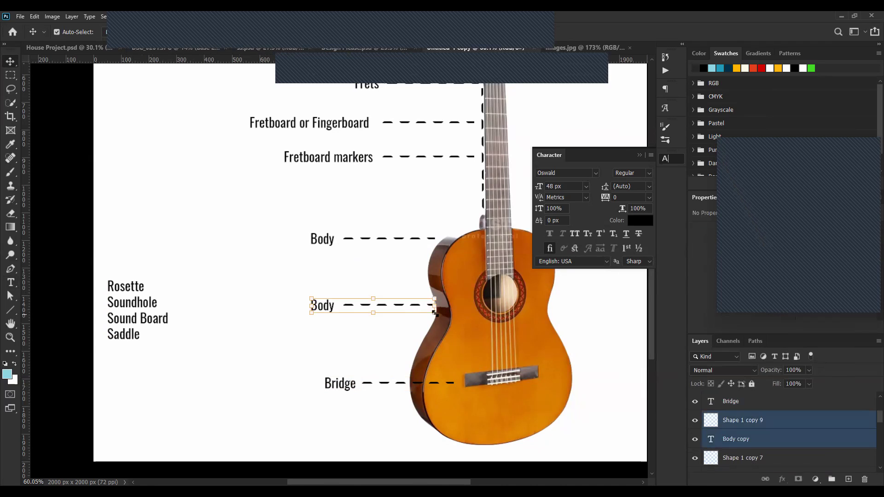
left_click(434, 313)
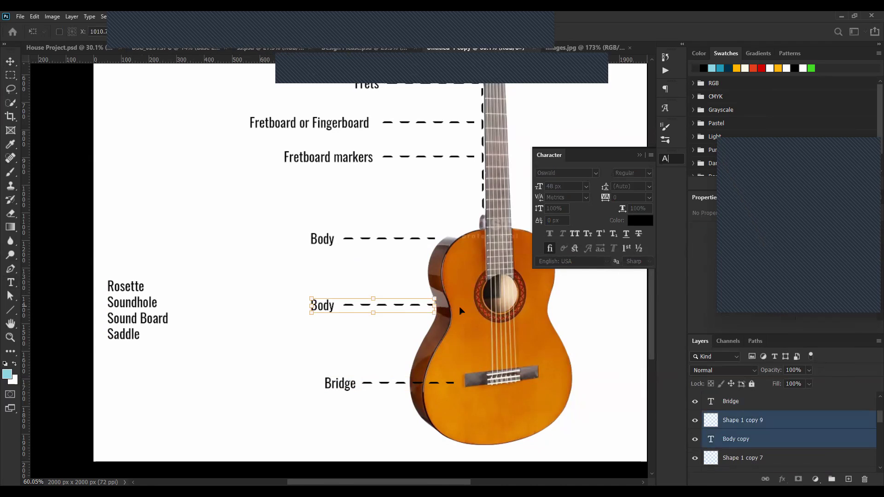
left_click_drag(471, 306, 467, 299)
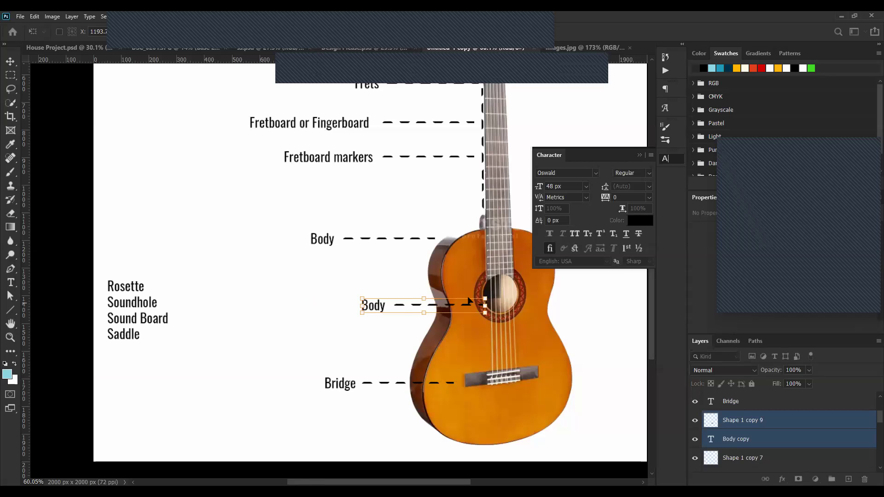
left_click_drag(468, 297, 466, 292)
key("Return")
- Cut the words Sound Board out of the remaining parts list
key("t")
left_click(157, 318)
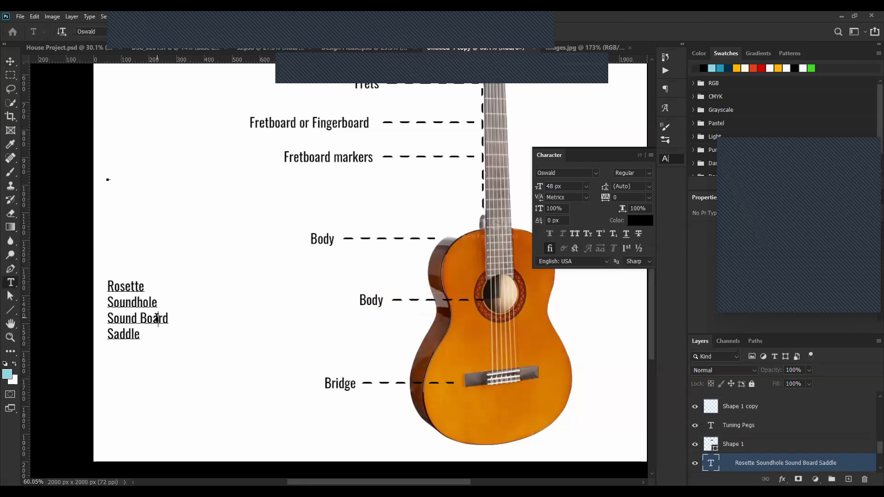
double_click(157, 318)
triple_click(157, 319)
key("ctrl+x")
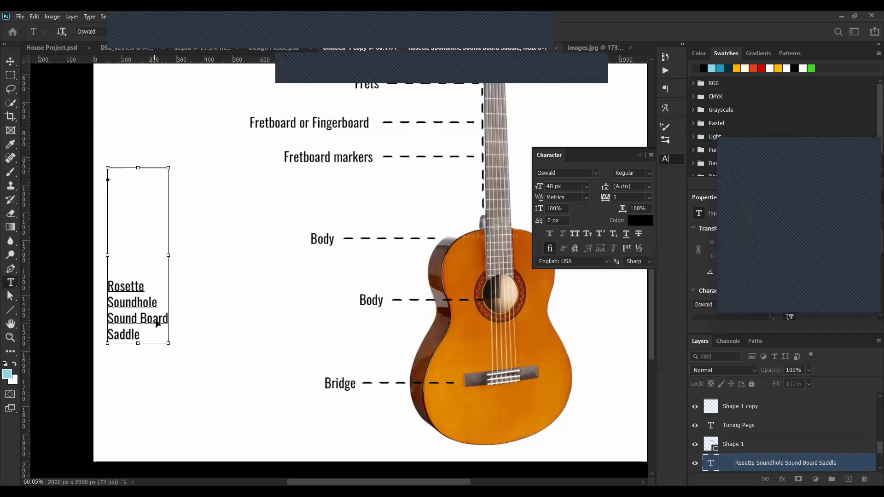
key("v")
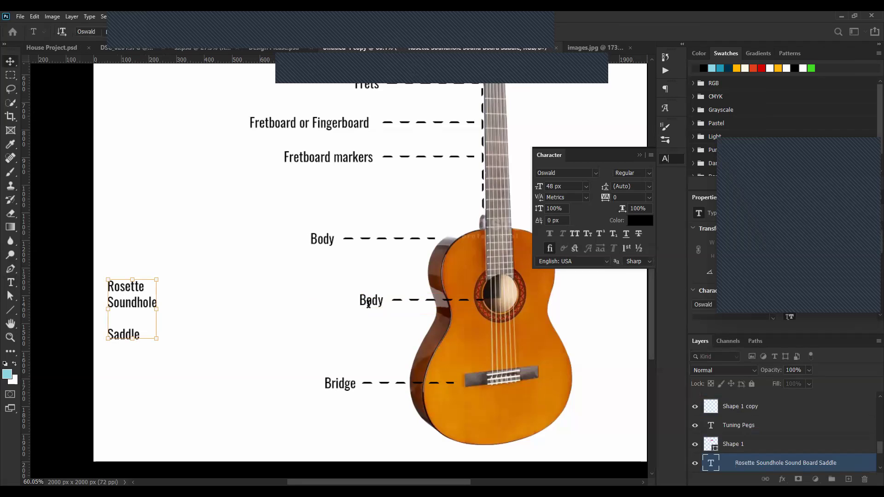
- Replace the text of the duplicated label beside the soundhole with Sound Board and move it left, clear of its dashed line
left_click(370, 302, "alt")
key("t")
double_click(371, 300)
key("ctrl+v")
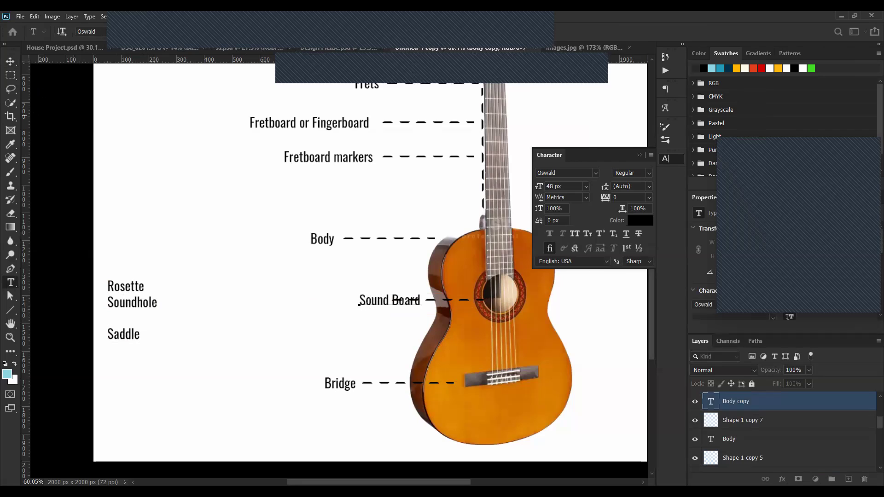
left_click(10, 61)
key("ctrl+Return")
key("v")
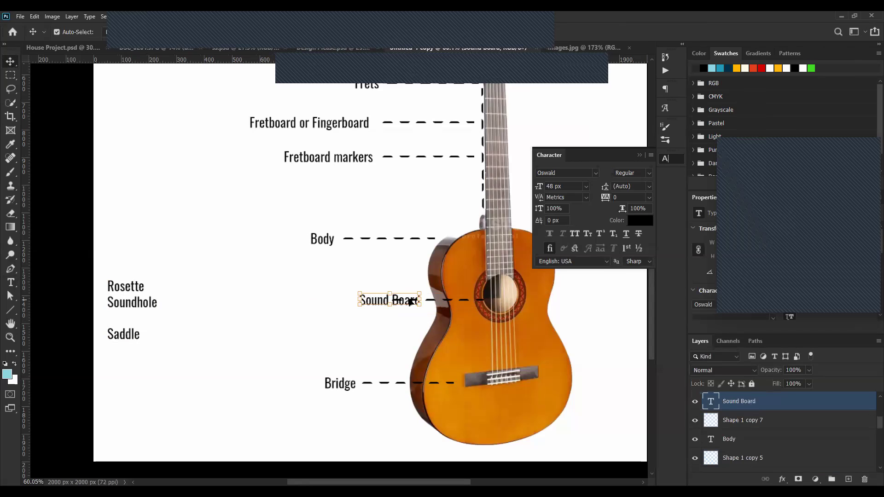
mouse_move(410, 302)
left_mouse_down()
mouse_move(374, 302)
mouse_move(411, 302)
left_mouse_up()
left_click(131, 304, "ctrl")
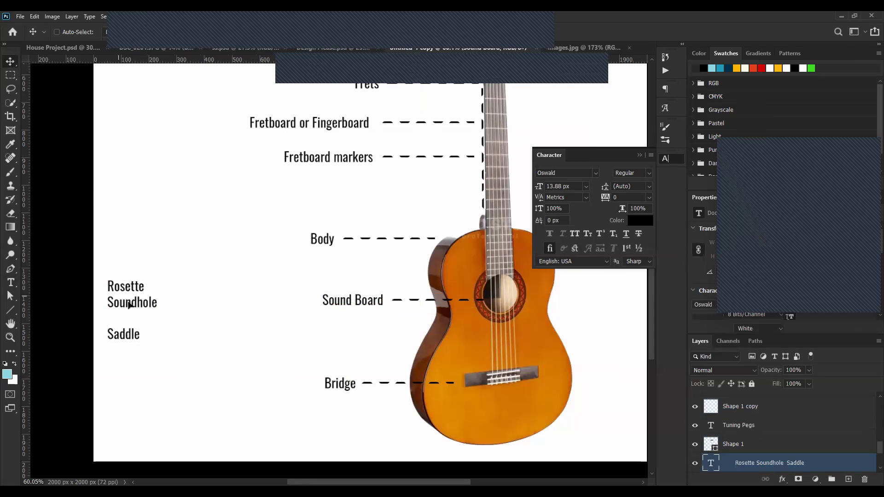
left_click(272, 308, "ctrl")
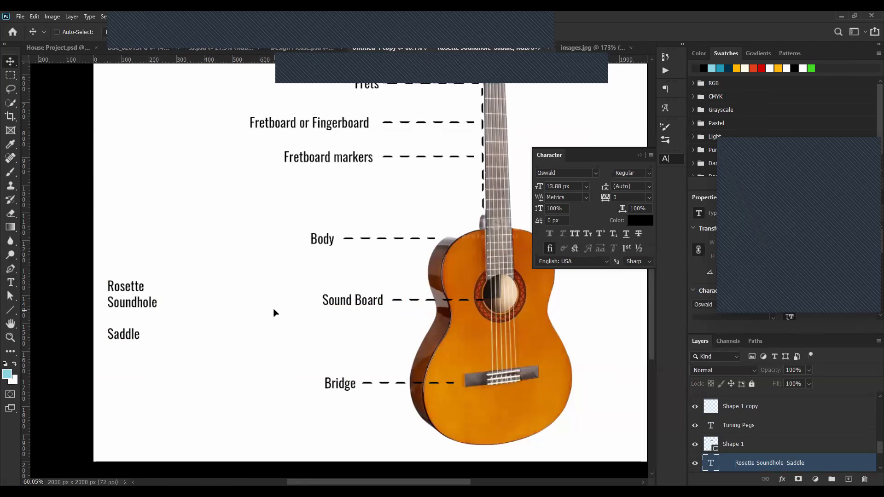
left_click(106, 293)
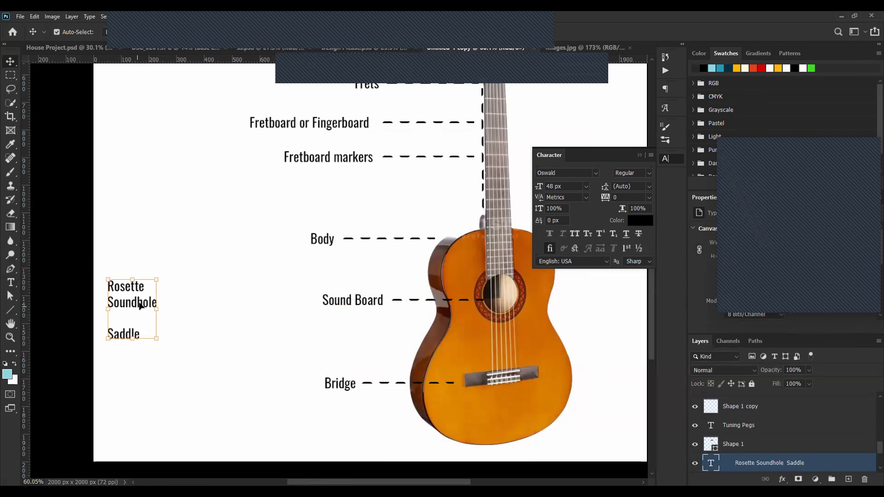
key("t")
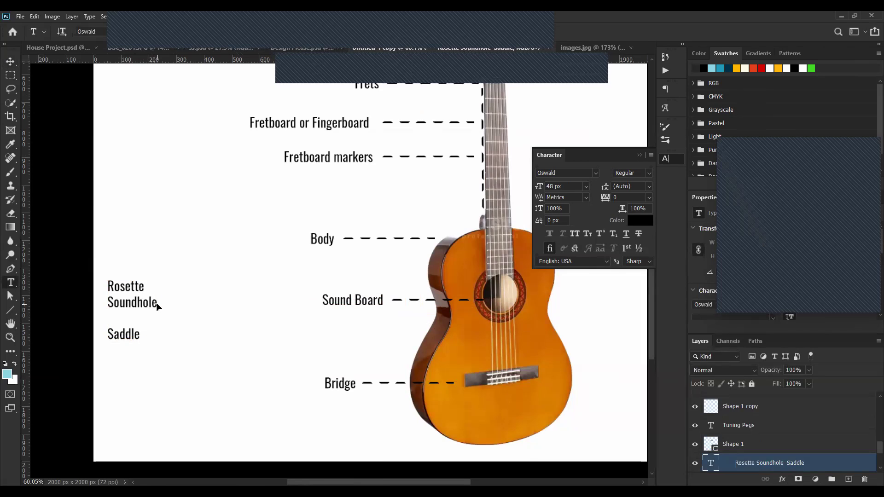
left_click_drag(157, 303, 157, 305)
key("Escape")
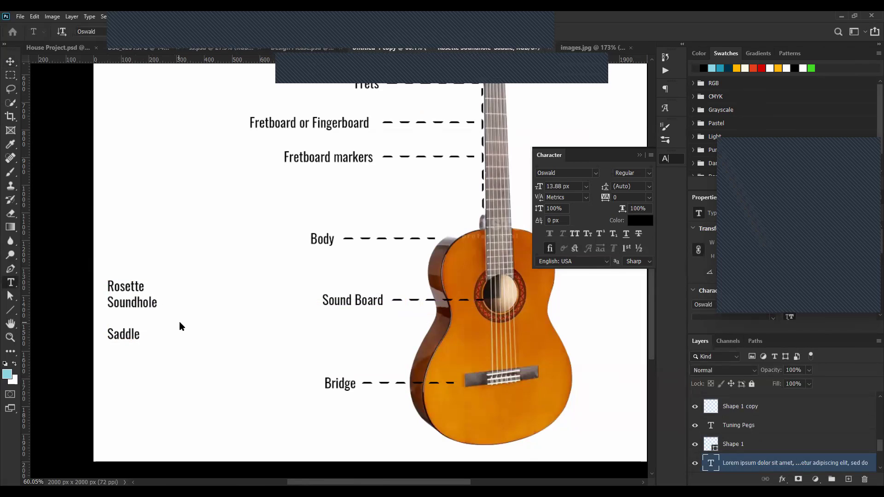
key("v")
key("Delete")
- Cut the word Soundhole out of the remaining parts list
double_click(142, 302)
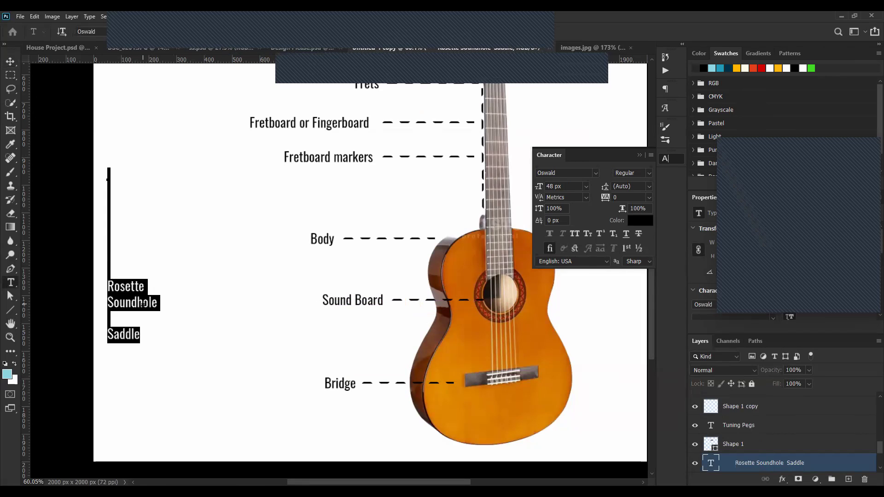
double_click(142, 302)
key("ctrl+c")
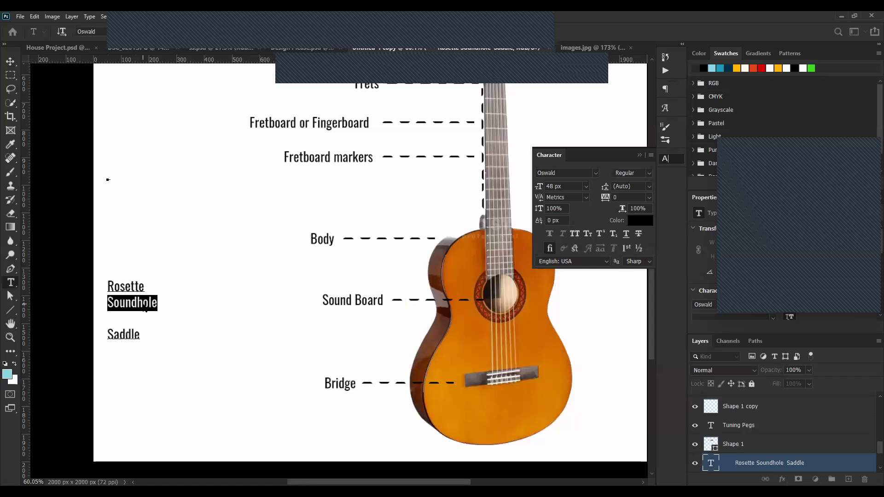
key("F1")
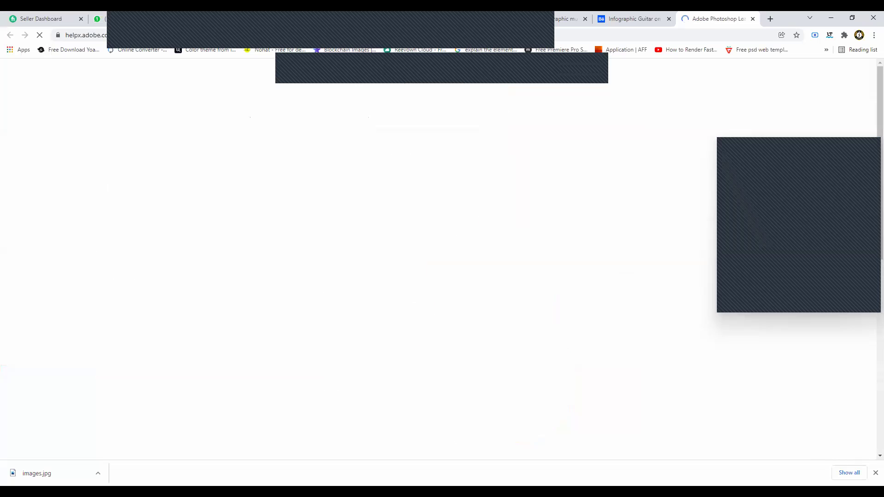
key("alt+Tab")
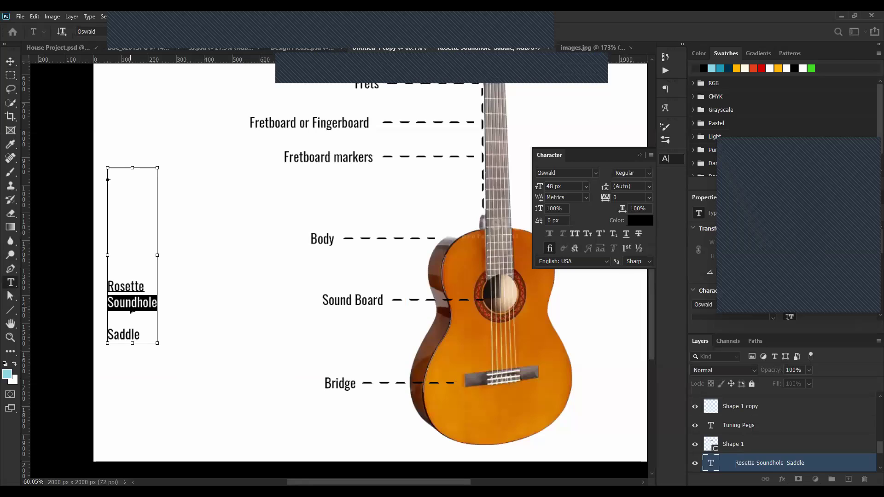
key("BackSpace")
key("ctrl+Return")
key("v")
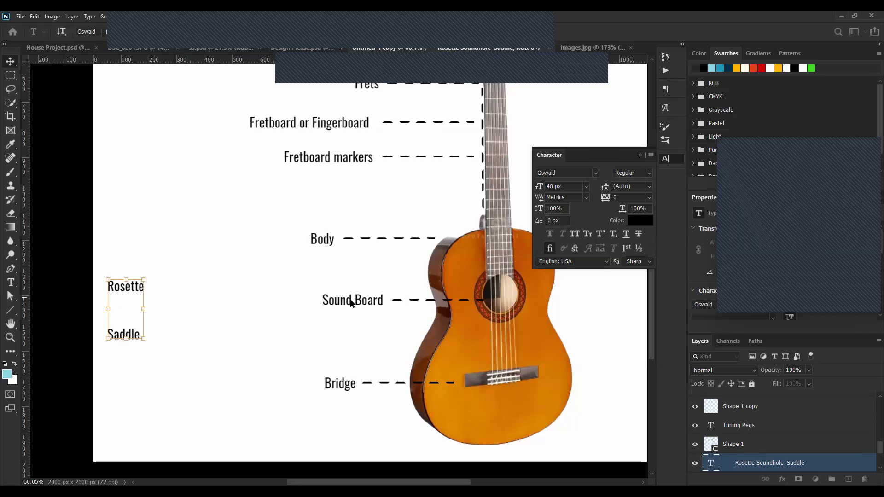
- Replace the Sound Board label's text with Soundhole and nudge it right, next to its dashed line
left_click(351, 302)
key("t")
left_click(352, 301)
key("ctrl+a")
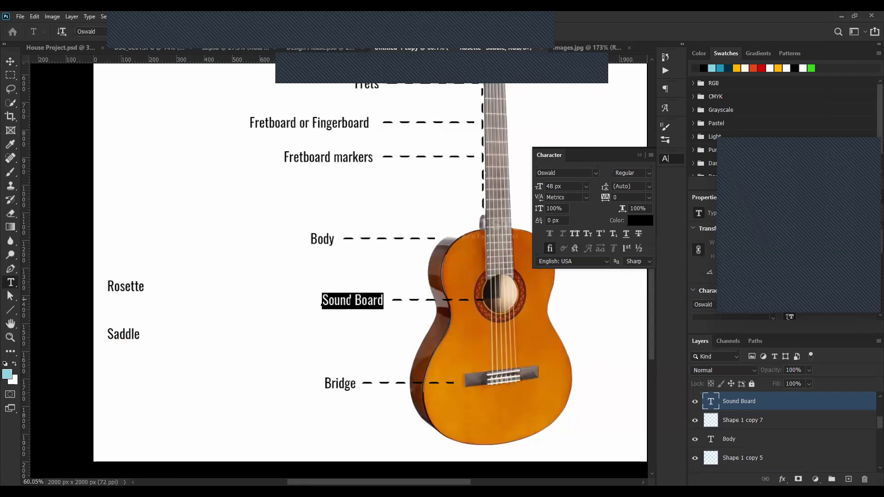
key("ctrl+v")
left_click(10, 65)
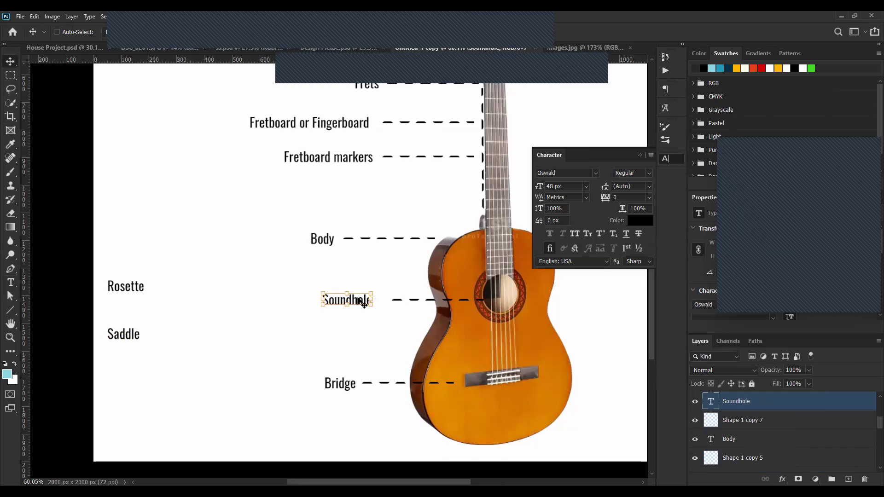
key("shift+Right")
key("shift+Right")
key("shift+Right")
key("shift+Right")
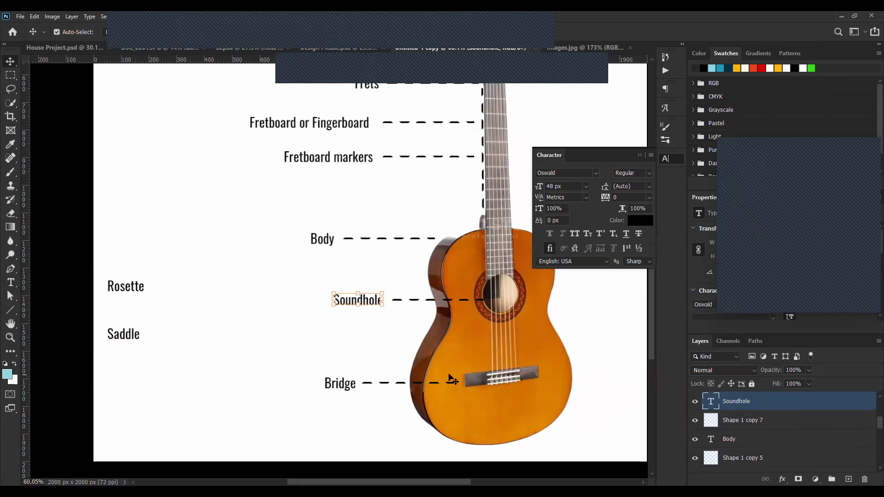
- Draw an unfilled rectangle with a thick black outline around the guitar using the Rectangle tool
scroll(449, 377, "down", 5)
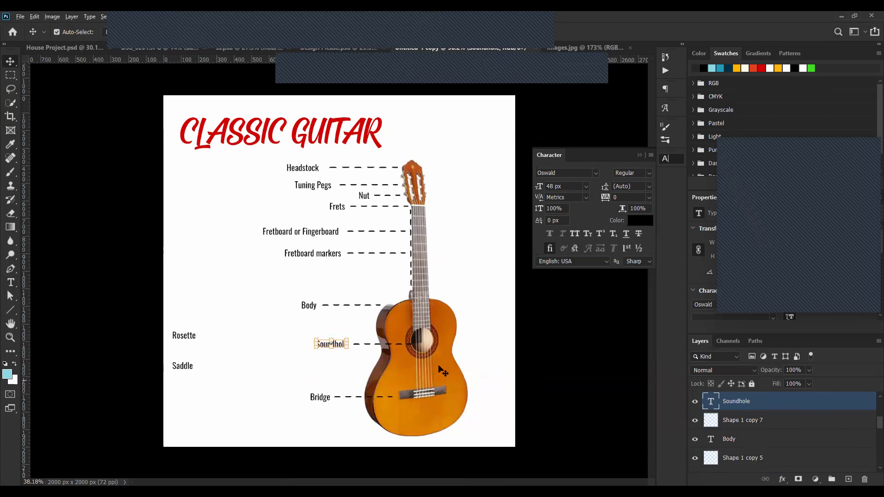
scroll(444, 371, "up", 3)
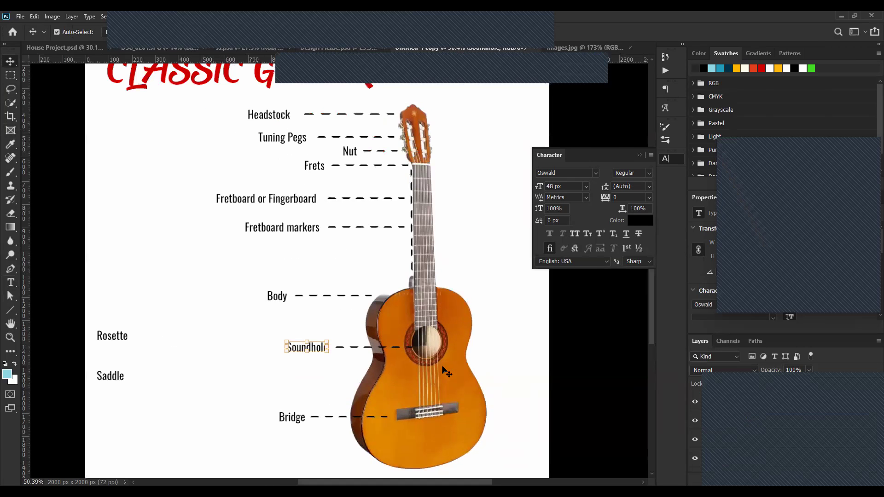
left_click(11, 311)
key("v")
key("u")
right_click(11, 309)
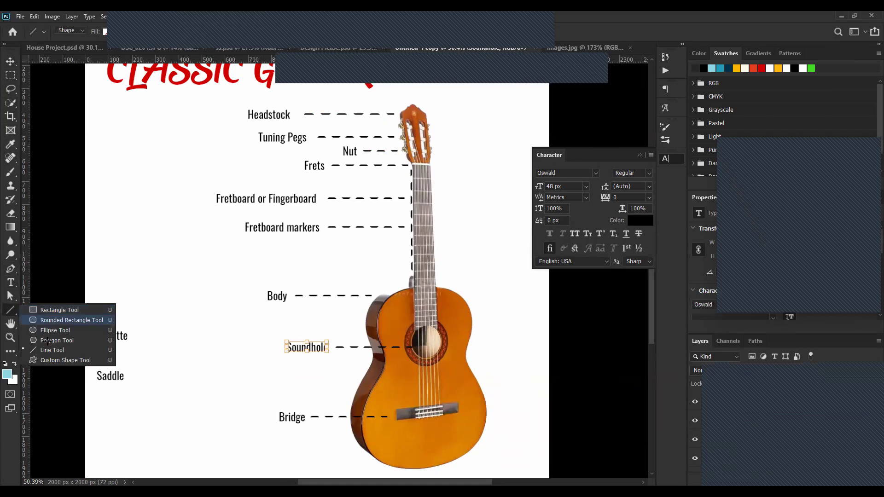
left_click(49, 311)
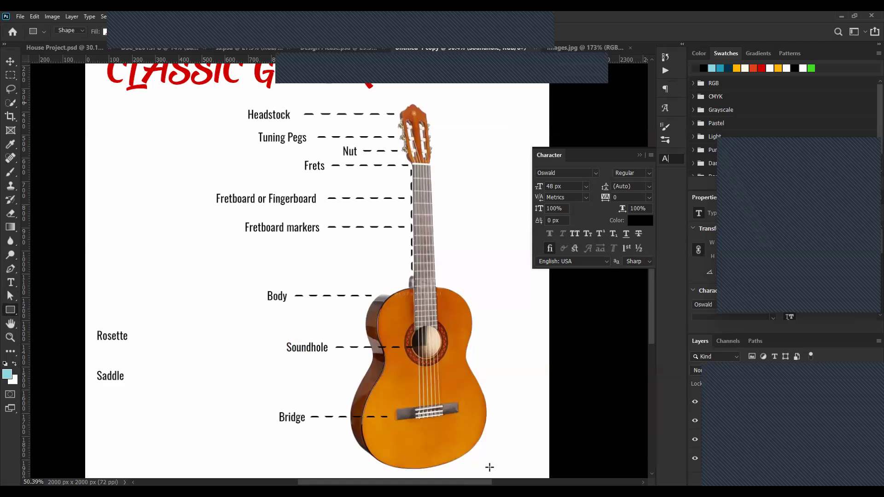
left_click_drag(489, 467, 362, 103)
- Widen the rectangle on both sides so that it encloses the full width of the guitar's body
key("v")
left_click(355, 285)
left_click_drag(340, 286, 348, 286)
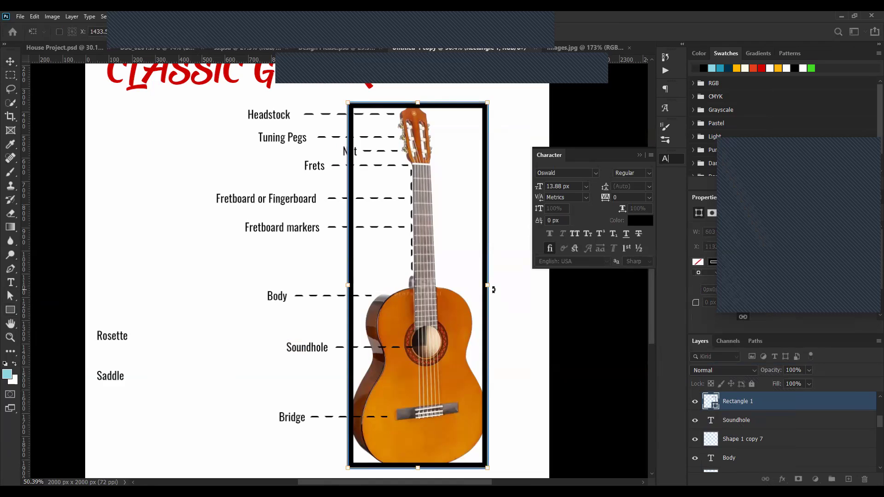
left_click_drag(490, 289, 495, 290)
key("Return")
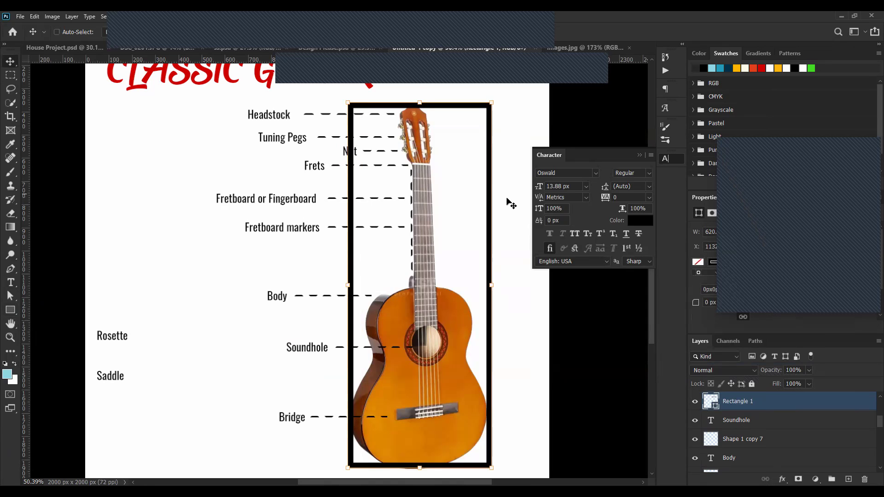
- Duplicate the rectangle and narrow the copy into a thin vertical bar along the middle of the frame
key("ctrl+j")
left_click_drag(490, 286, 423, 284)
key("Return")
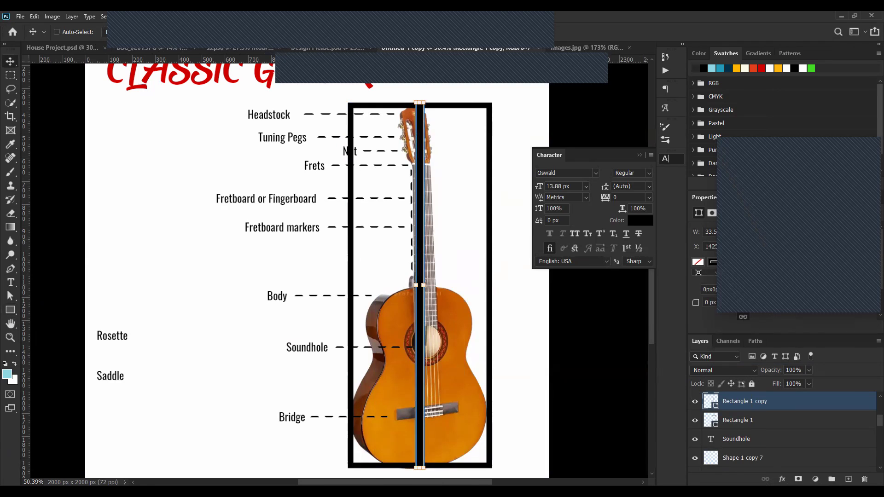
- Duplicate the vertical bar and rotate the copy 90 degrees into a horizontal bar crossing the middle of the frame
key("ctrl+j")
key("ctrl+t")
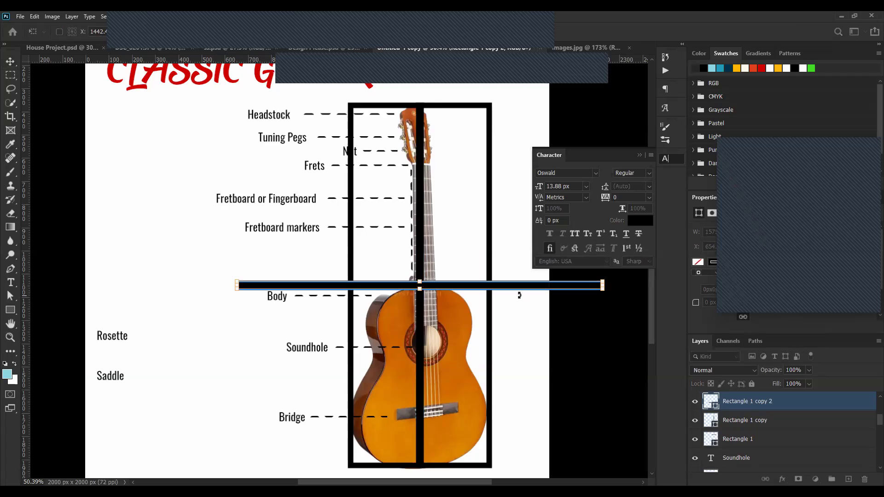
key("v")
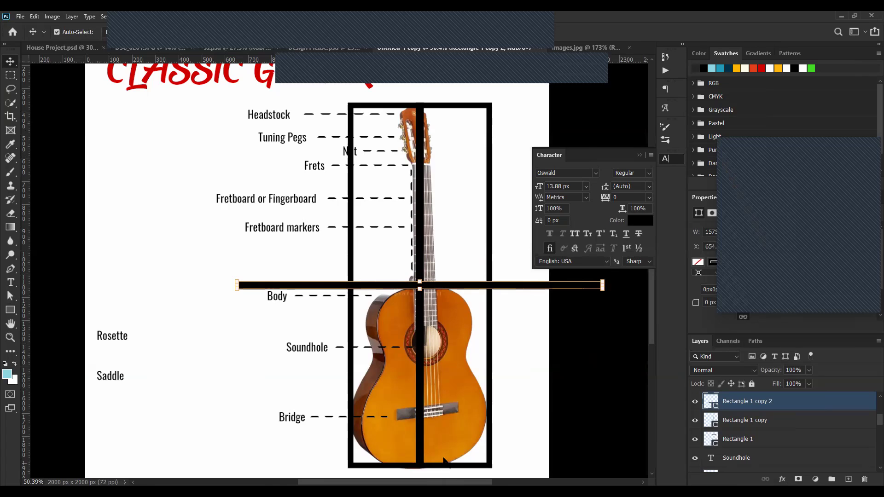
- Delete the black rectangle frame around the guitar along with the horizontal and vertical bars
left_click(493, 240, "shift")
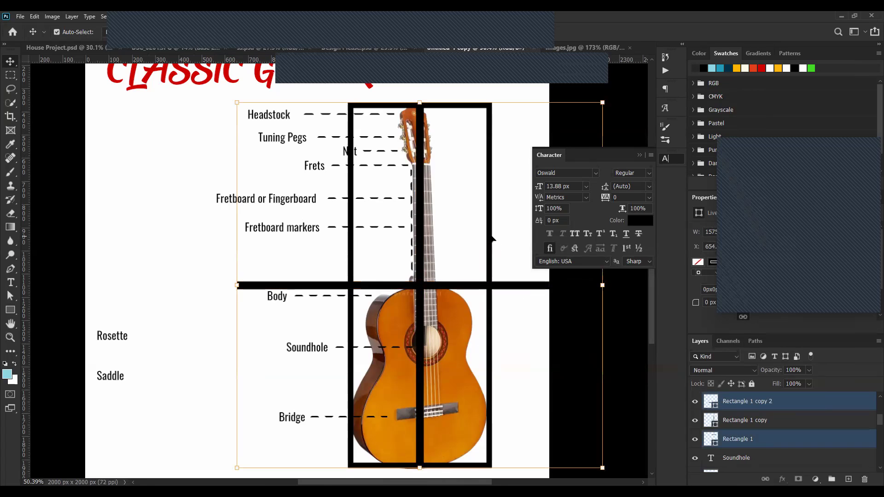
key("Delete")
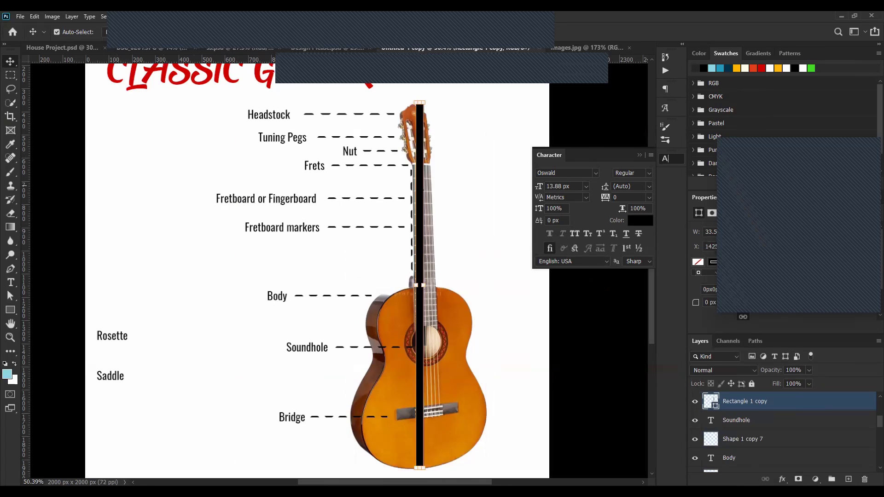
key("Delete")
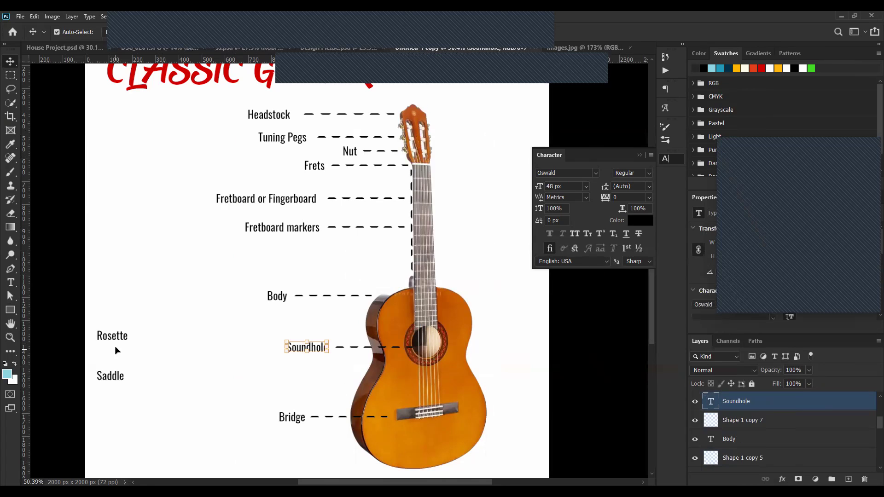
- Delete the leftover Rosette and Saddle labels beside the guitar
left_click(118, 340)
key("Delete")
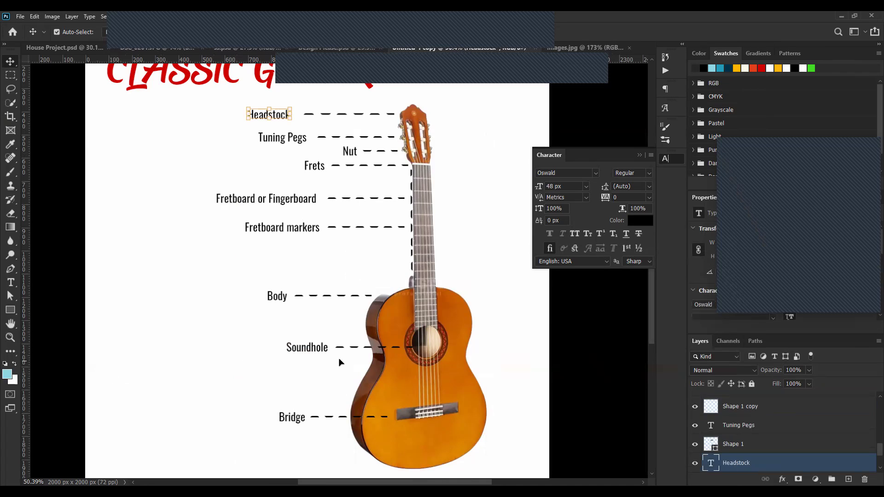
scroll(310, 359, "down", 3)
left_click(219, 282)
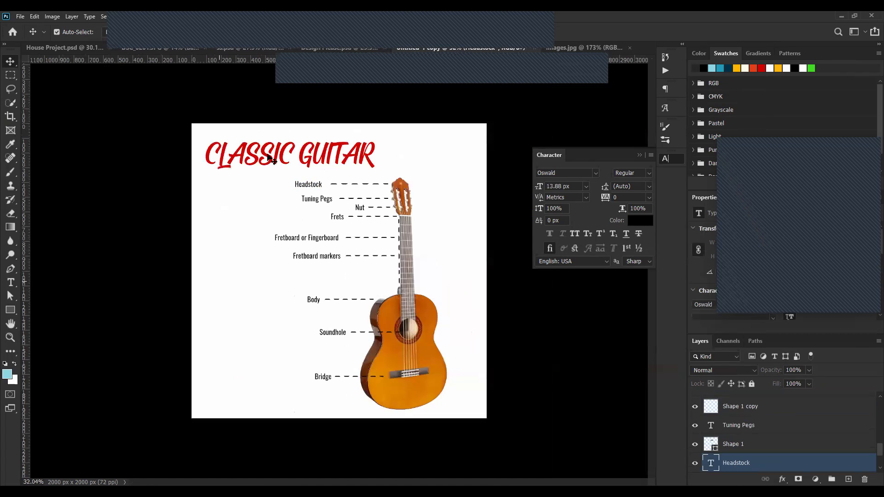
- Centre the CLASSIC GUITAR title horizontally on the canvas by aligning it with the Background layer
left_click(270, 155)
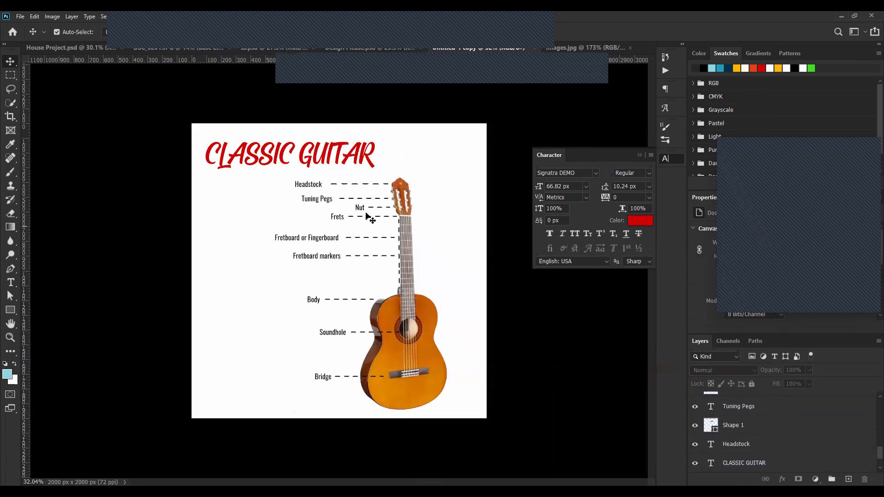
left_click(321, 152)
scroll(764, 460, "down", 2)
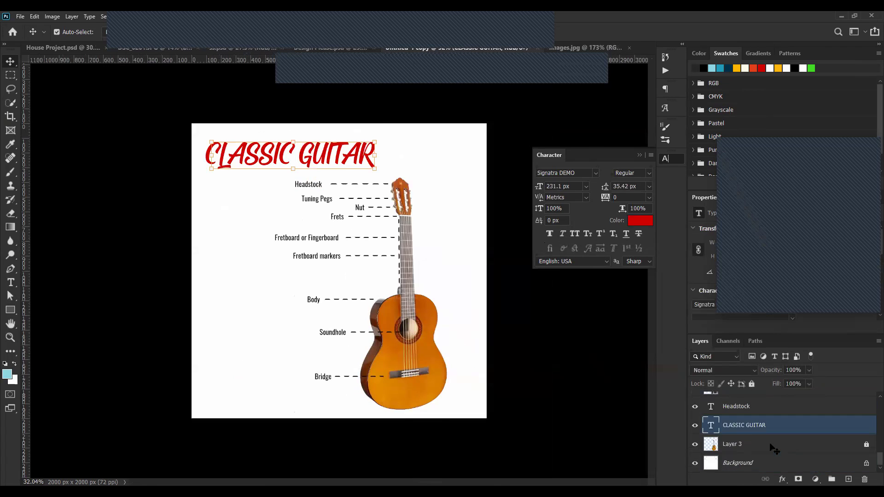
left_click(760, 464, "ctrl")
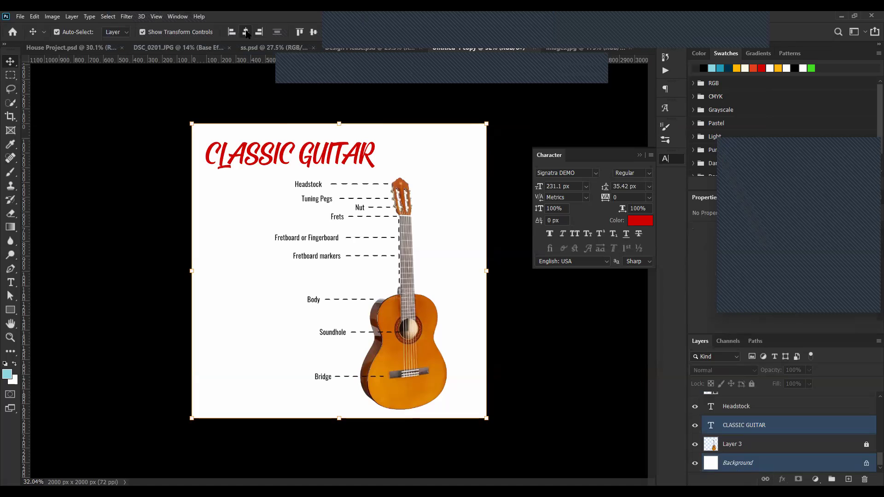
left_click(246, 32)
left_click(485, 364)
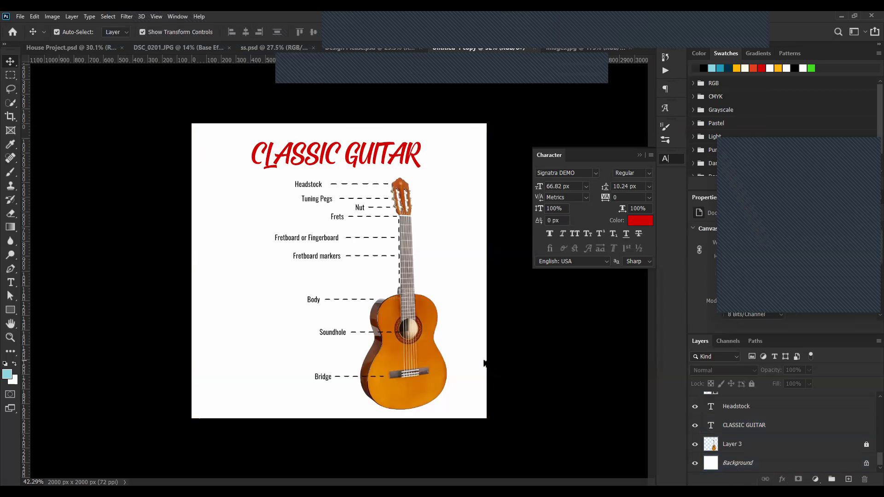
- Add a new layer directly above the Background and fill it with light blue
key("ctrl+plus")
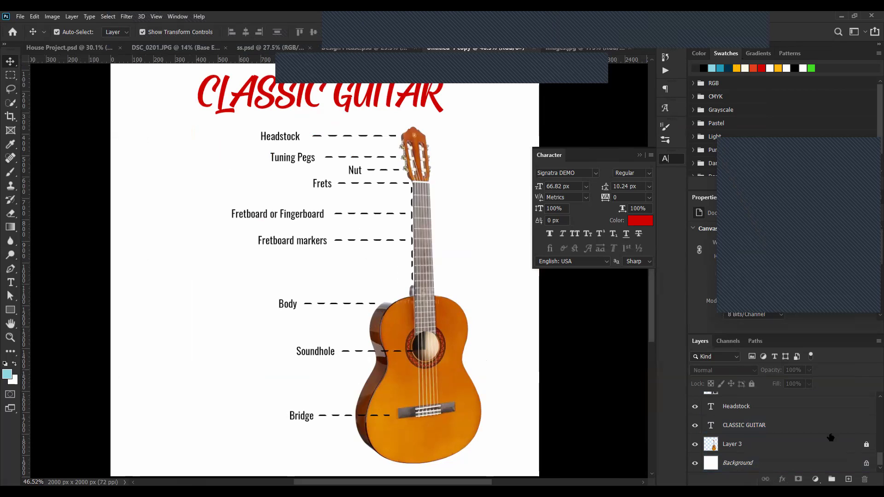
left_click(771, 465)
left_click(849, 480)
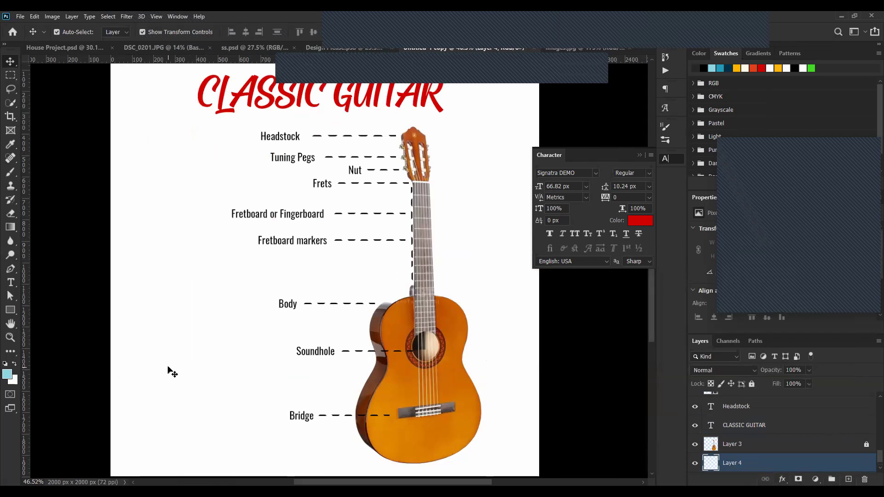
key("x")
key("ctrl+BackSpace")
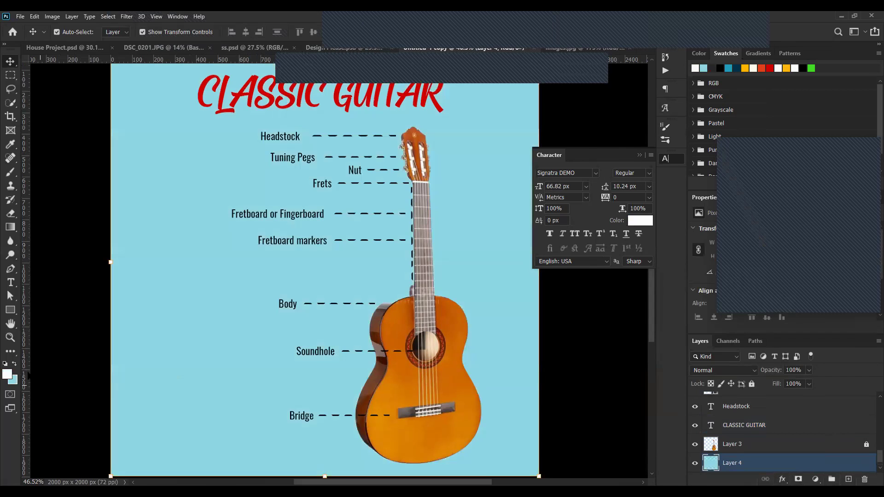
scroll(267, 341, "down", 3)
scroll(266, 341, "up", 1)
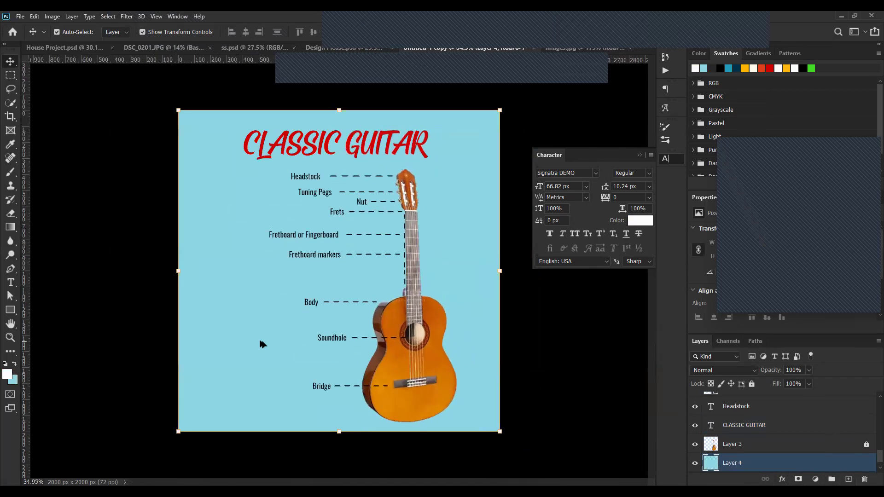
scroll(261, 344, "up", 1)
scroll(261, 342, "down", 1)
- Switch to the Chrome browser and search Google Images for "music notes"
key("alt+Tab")
left_click(762, 41)
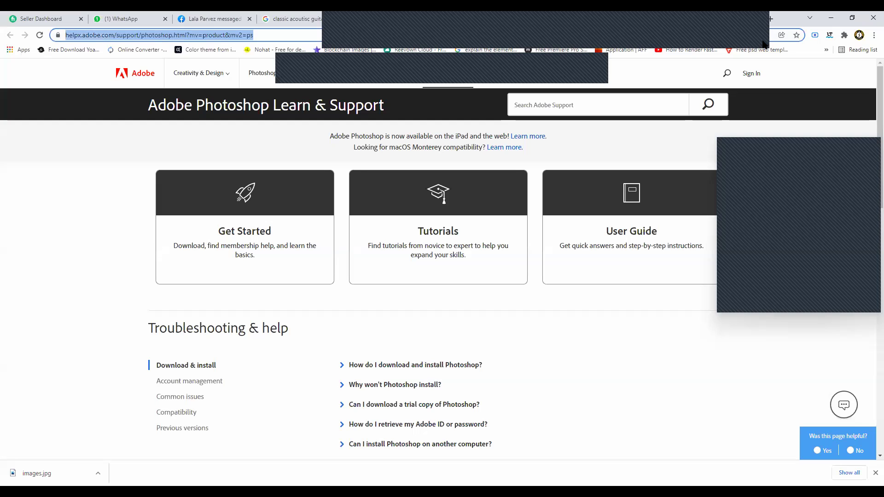
type("myu")
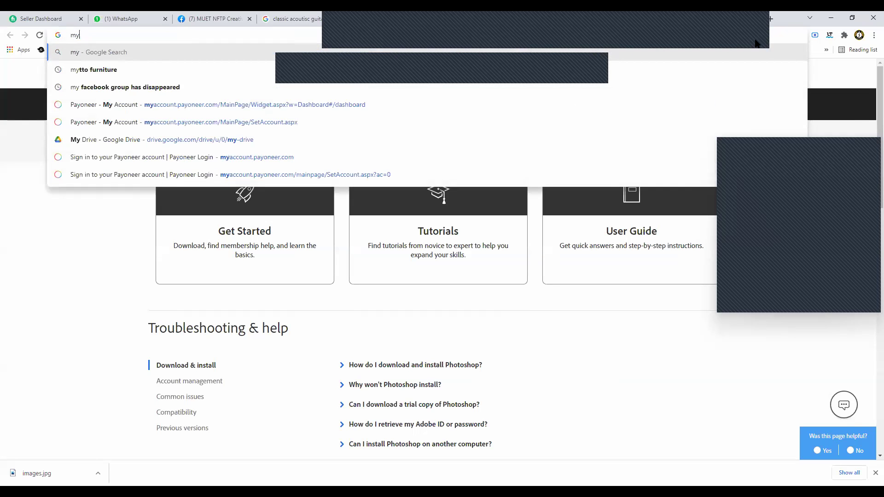
key("BackSpace")
key("BackSpace")
key("BackSpace")
type("usic ")
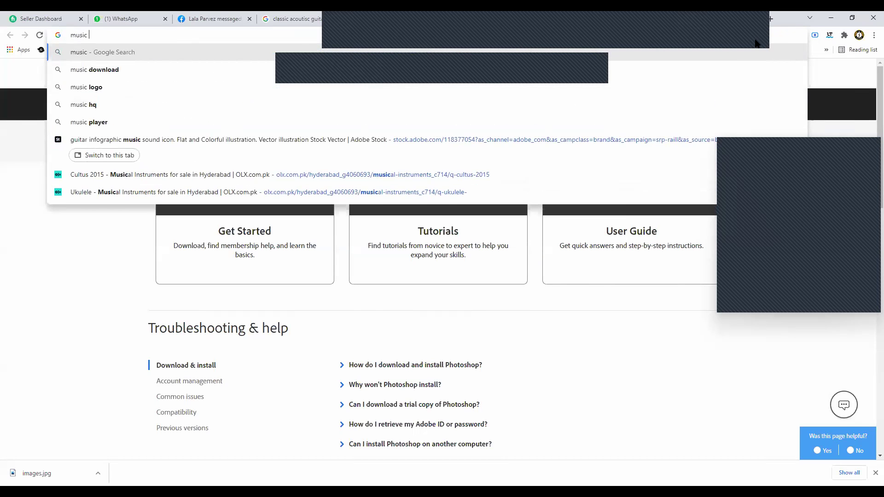
type("notes")
key("Return")
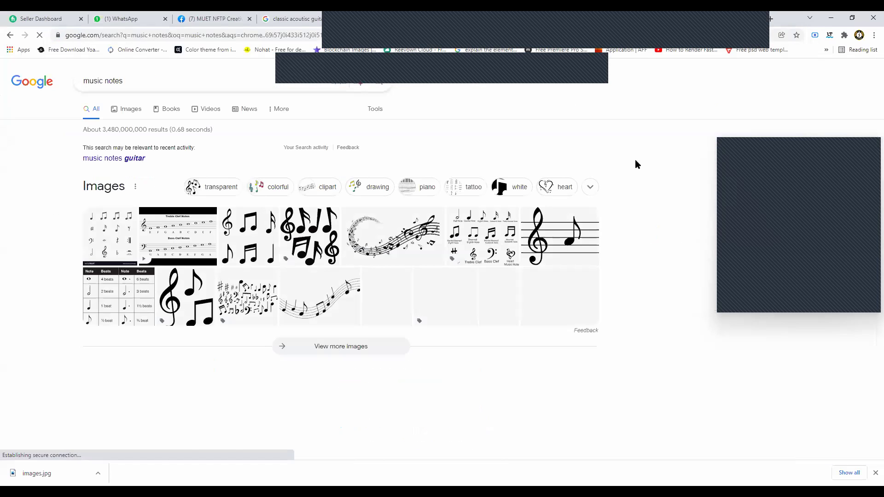
left_click(133, 110)
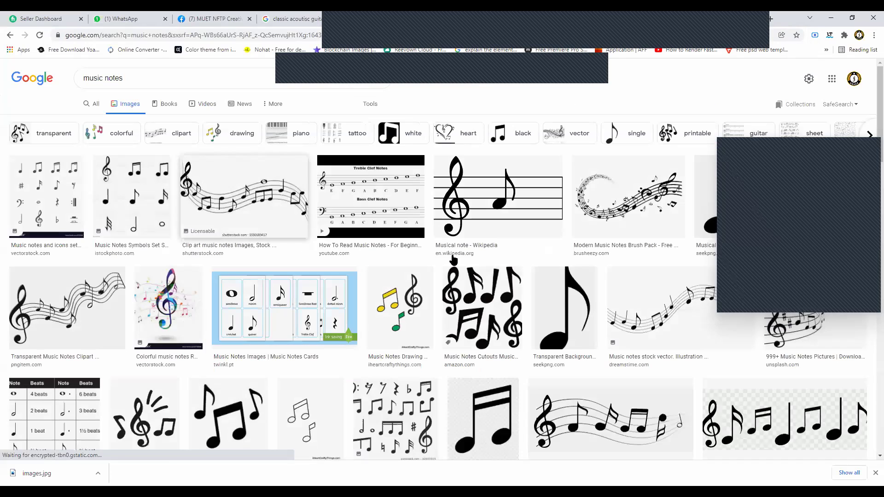
- Preview several music note images and copy the iStock one with a treble clef between two notes
left_click(456, 254)
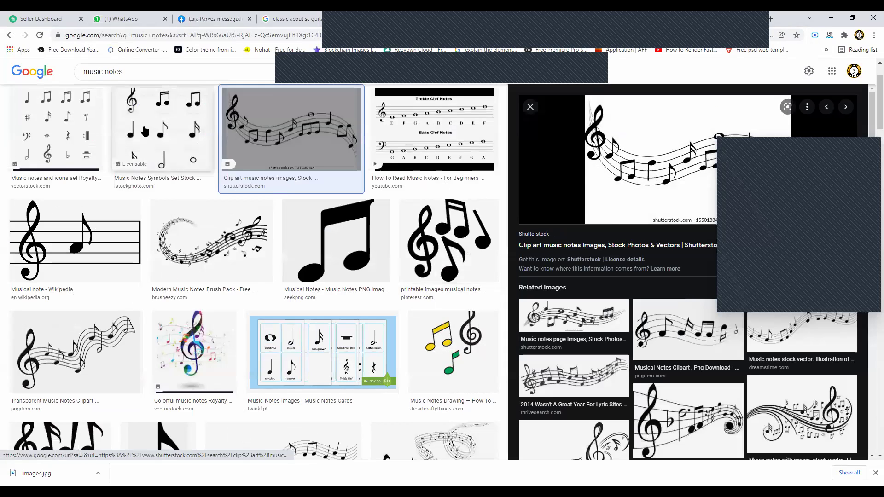
left_click(94, 262)
left_click(201, 248)
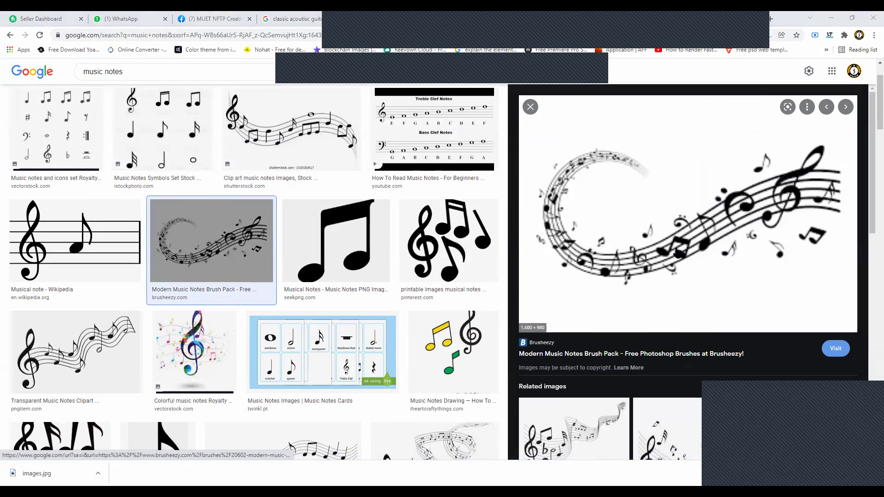
scroll(562, 388, "down", 1)
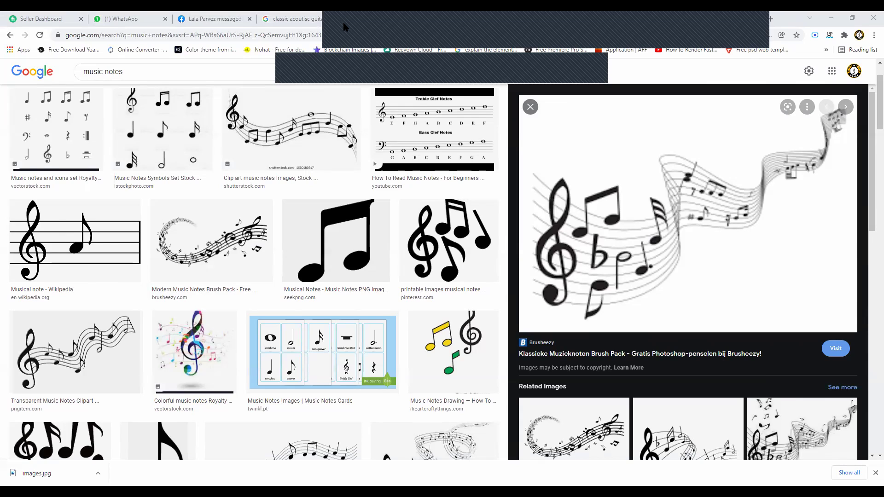
scroll(373, 184, "down", 3)
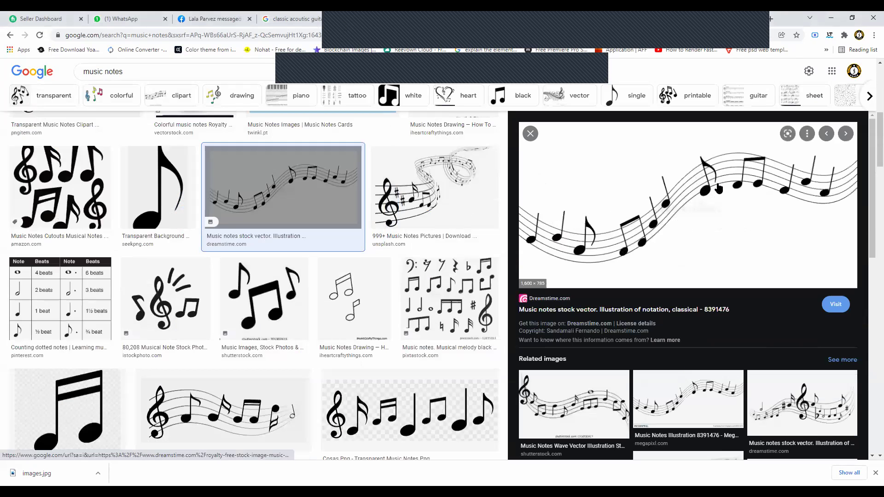
left_click(173, 299)
right_click(667, 245)
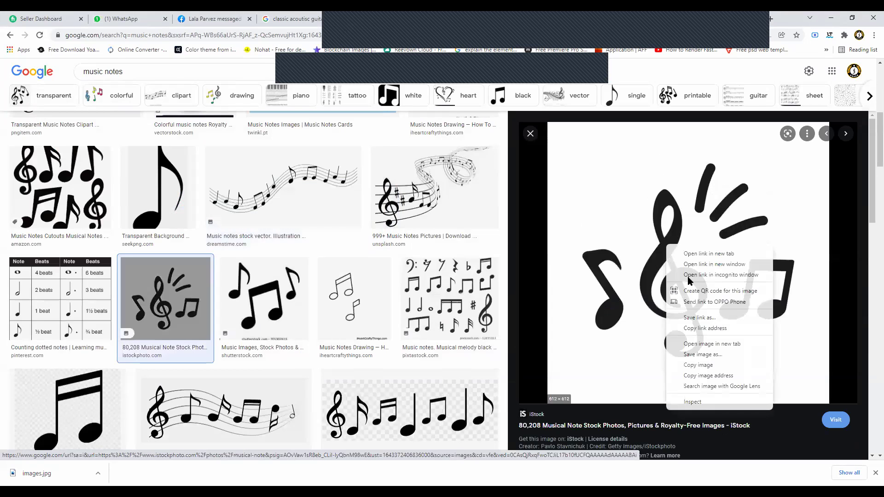
left_click(697, 365)
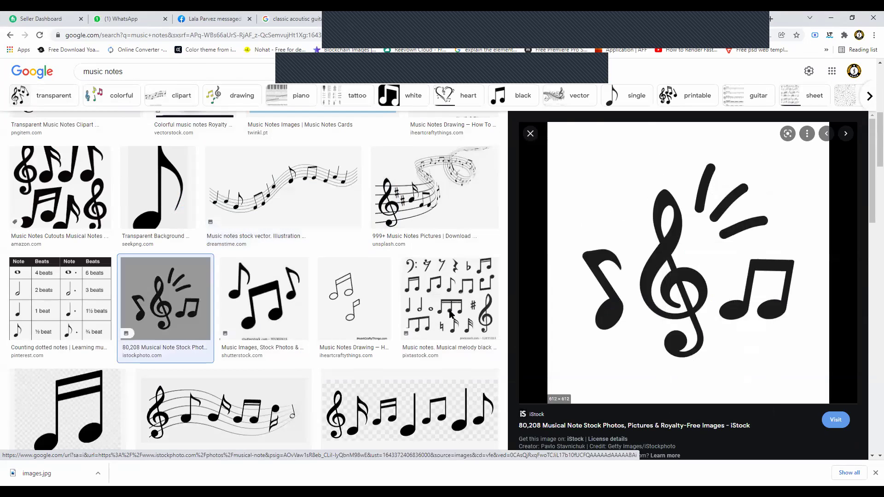
- Return to Photoshop, paste the music notes image beside the Body label and remove its background
key("alt+Tab")
key("ctrl+v")
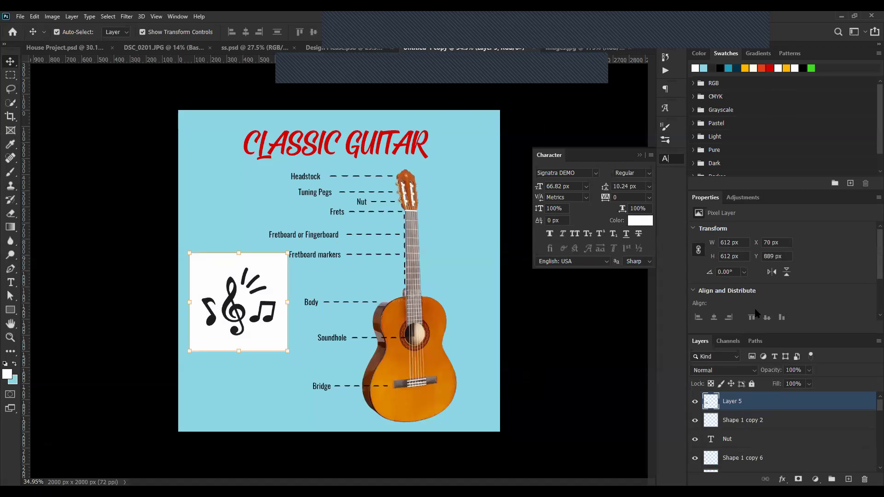
scroll(756, 314, "down", 3)
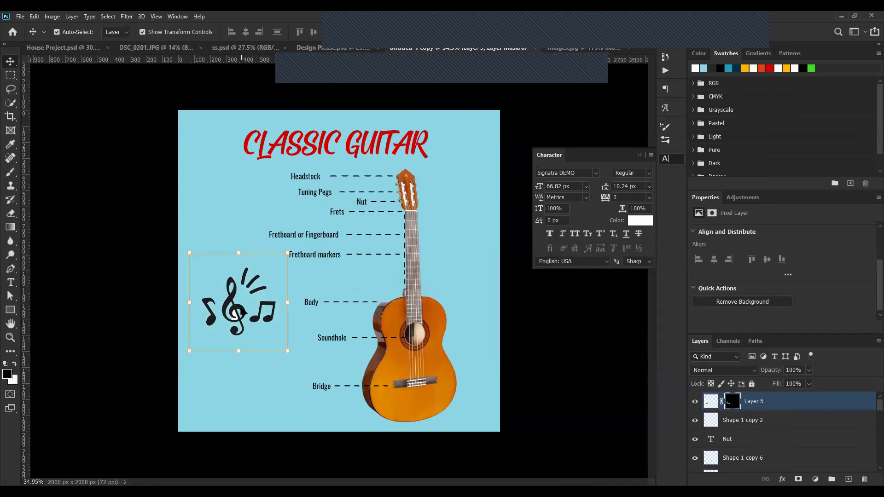
- Select the leftover white area inside the treble clef's curl using the Quick Selection tool with a brush size of 7
scroll(246, 309, "up", 8)
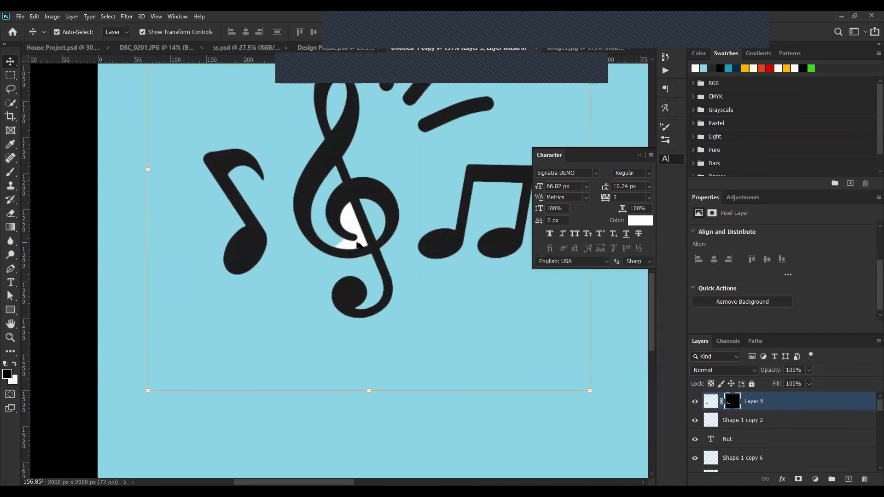
scroll(363, 216, "up", 4)
left_click(10, 103)
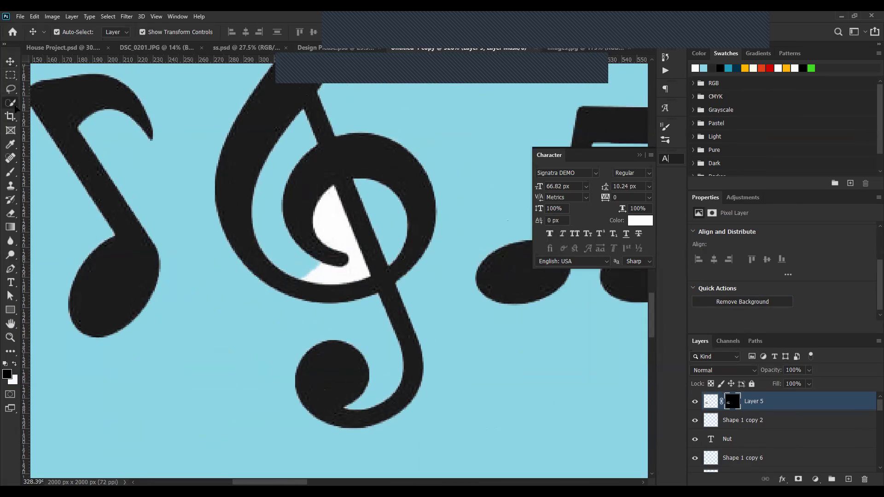
key("bracketleft")
key("bracketleft")
key("bracketleft")
key("bracketleft")
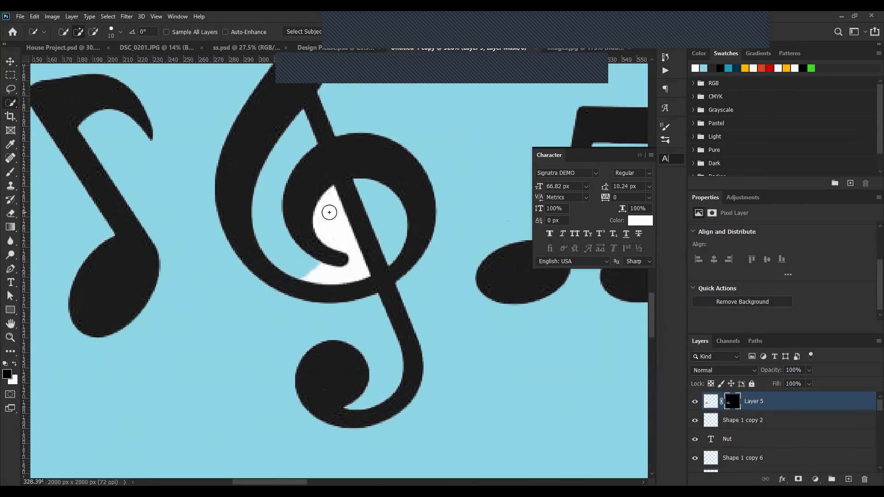
left_click_drag(331, 222, 335, 225)
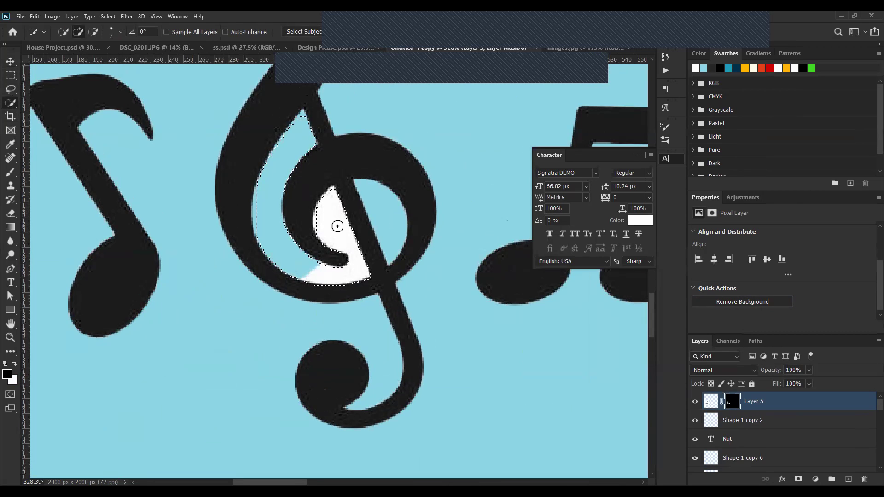
- Try filling the selected area on the layer mask with white, and undo the fill
key("ctrl+BackSpace")
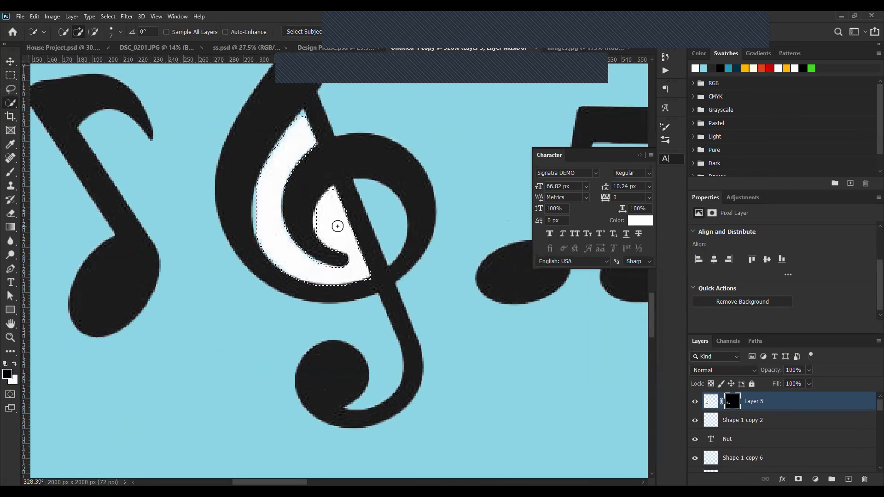
key("ctrl+z")
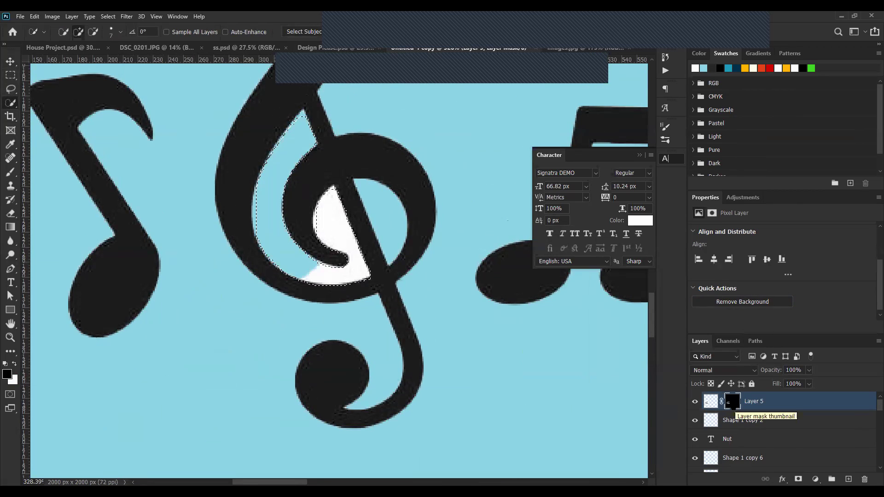
- Fill the selected area inside the treble clef's curl with black on the music notes layer mask, and deselect
right_click(733, 403)
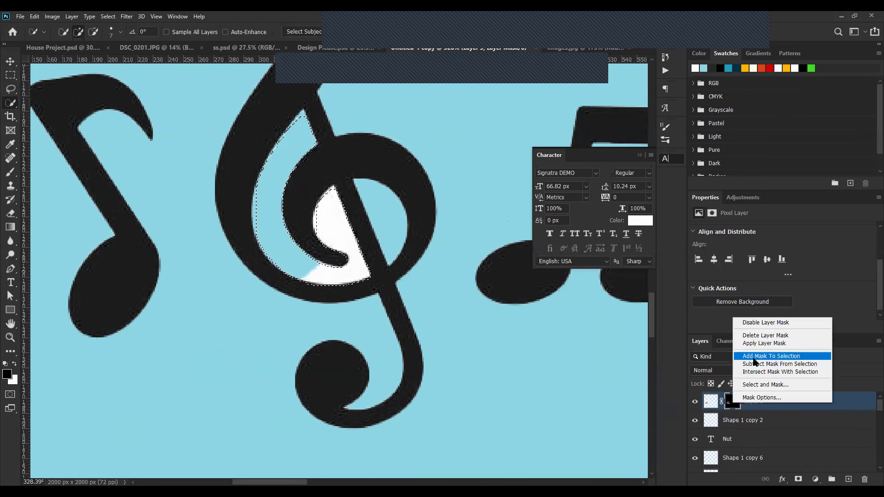
left_click(838, 401)
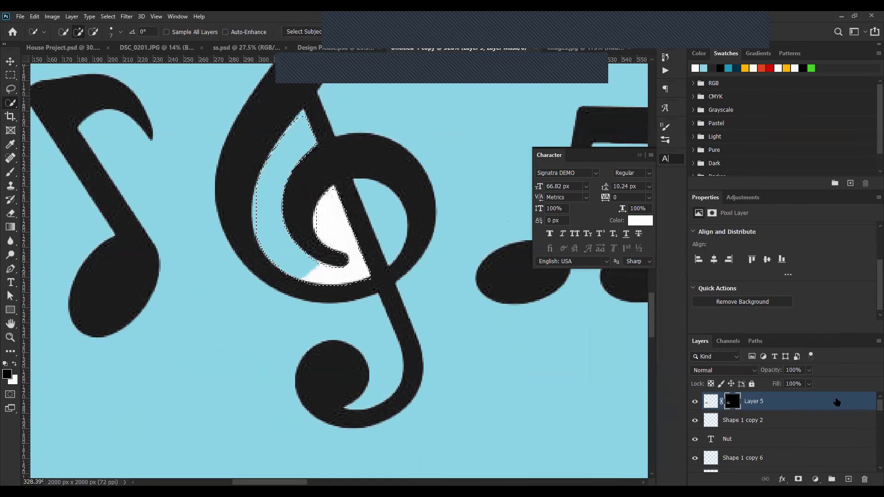
key("x")
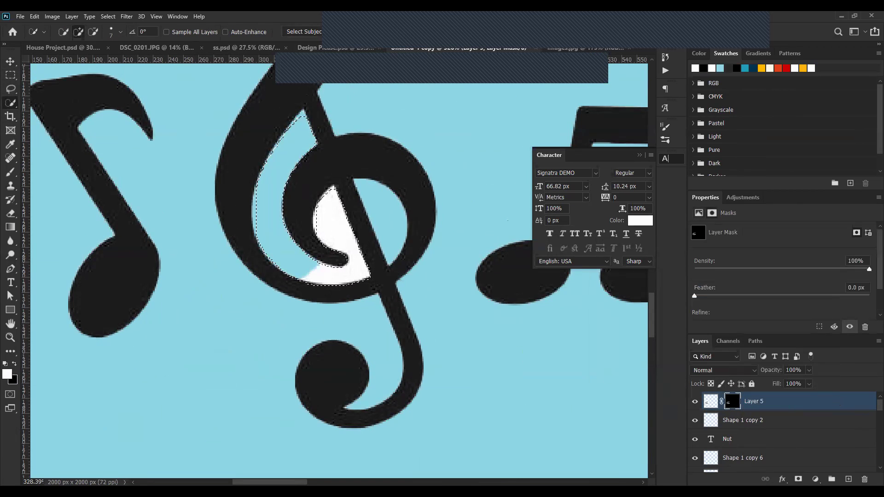
key("alt+BackSpace")
key("ctrl+d")
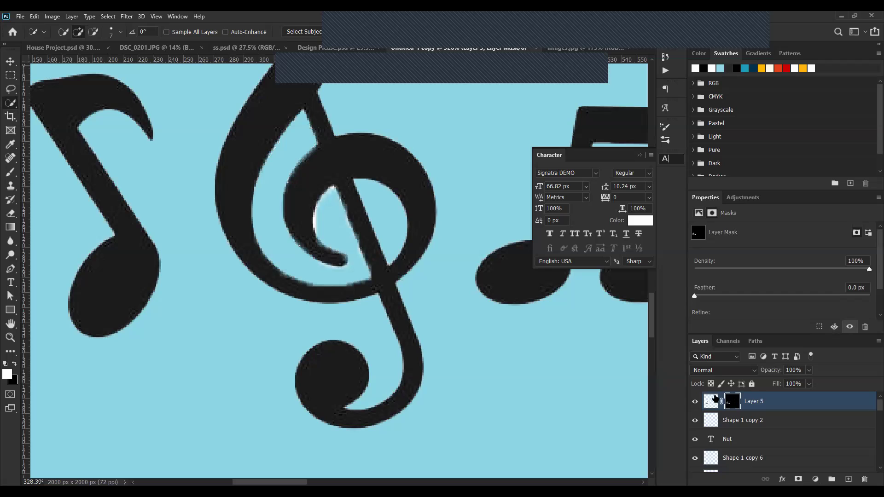
- Paint out the leftover white fringe inside the treble clef's curl on the layer mask with a black brush of size 5
key("x")
left_click_drag(327, 194, 319, 218)
key("alt+BackSpace")
key("ctrl+d")
key("v")
key("b")
mouse_move(319, 212)
left_mouse_down()
mouse_move(323, 236)
mouse_move(331, 192)
left_mouse_up()
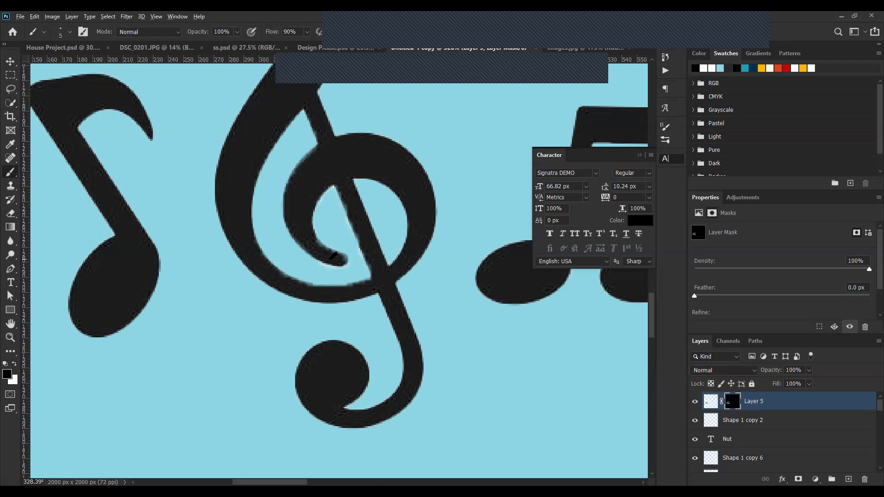
- Apply the layer mask permanently to the music notes layer
scroll(336, 256, "down", 6)
key("v")
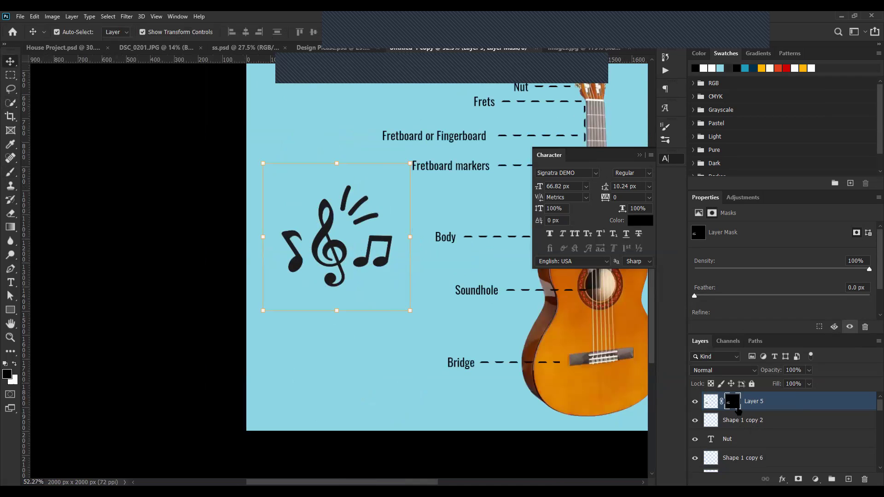
right_click(733, 403)
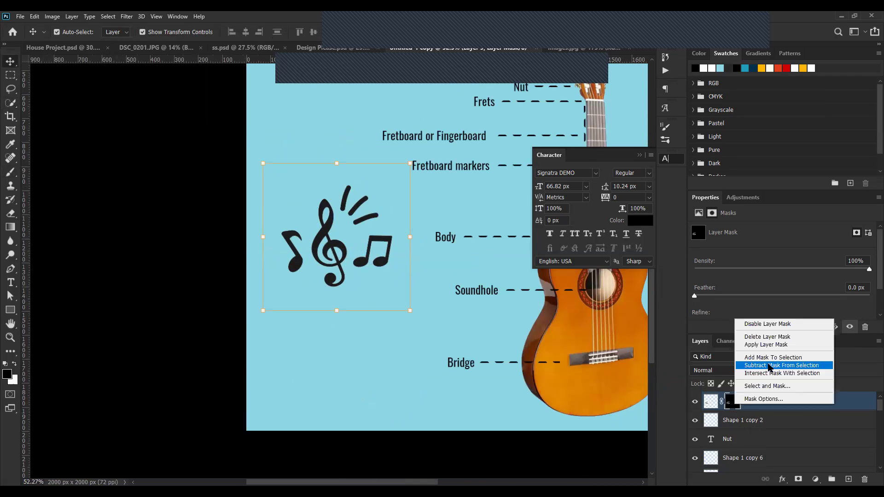
left_click(768, 346)
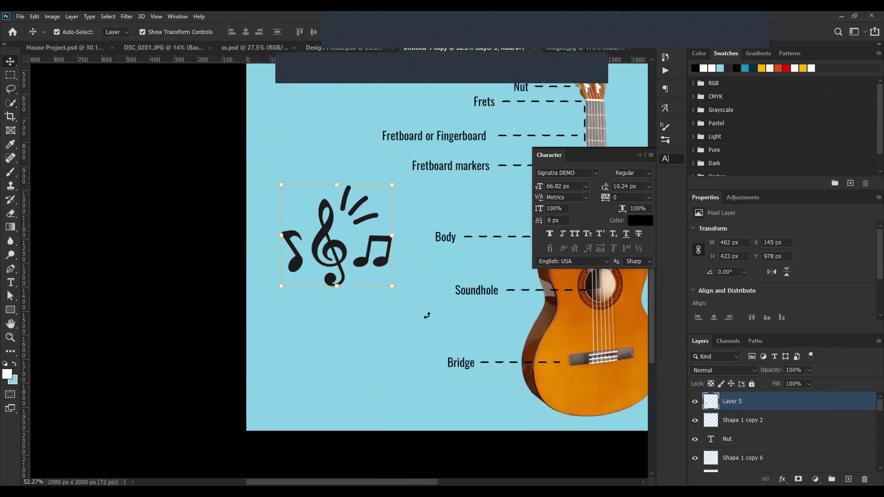
- Load the music notes' outline as a selection and fill it with the orange-yellow swatch
left_click(711, 404, "ctrl")
left_click(761, 68)
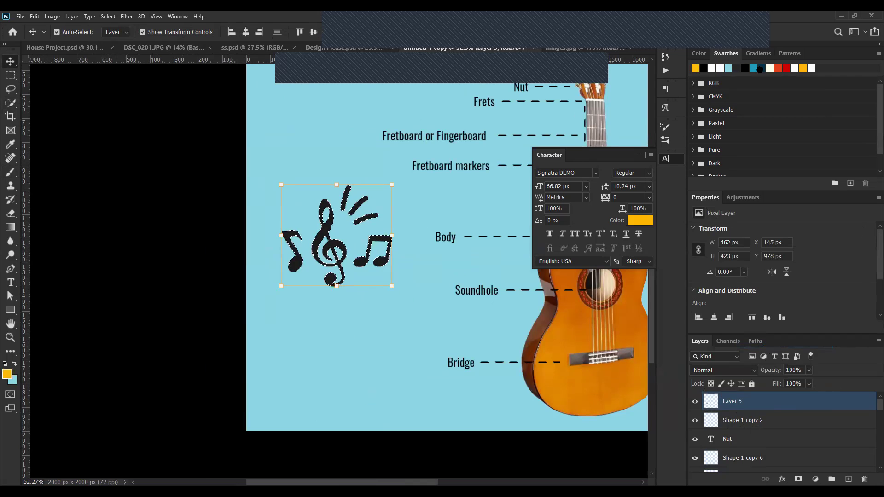
key("x")
key("ctrl+BackSpace")
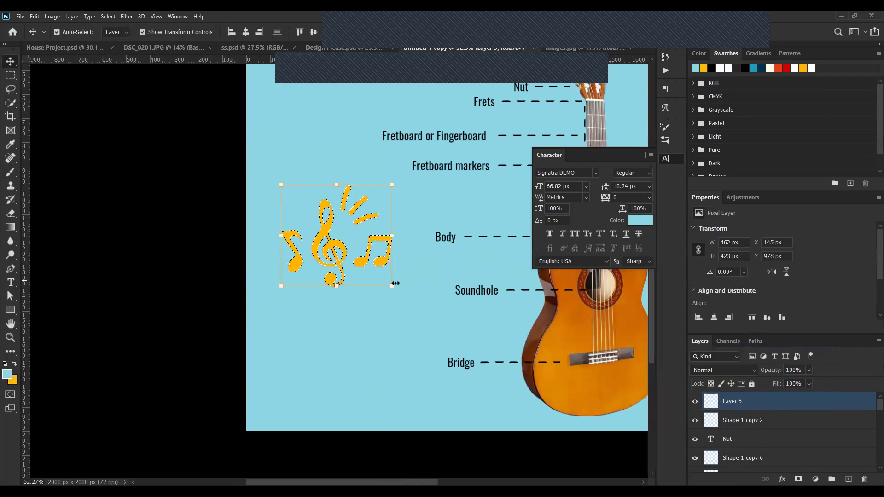
- Try filling the selected music notes with white using the default colours
key("d")
key("x")
key("x")
key("ctrl+BackSpace")
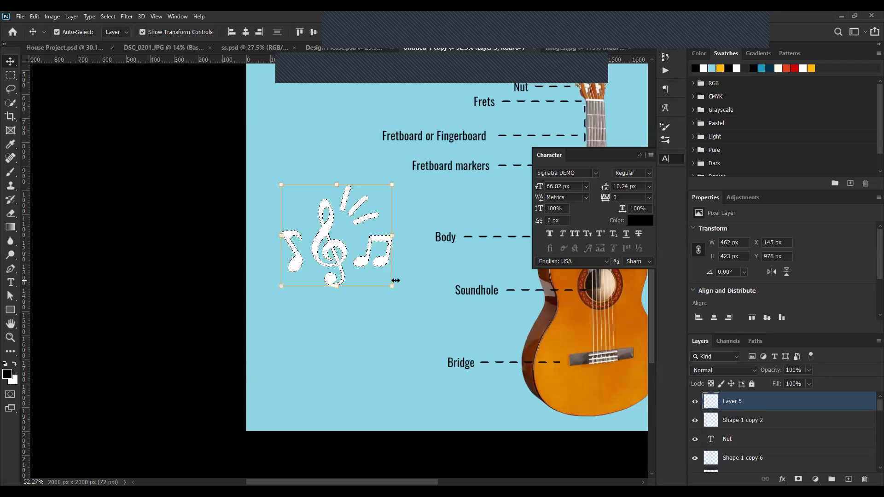
- Fill the selected music notes with the recently used orange-yellow colour again and deselect
left_click(720, 69)
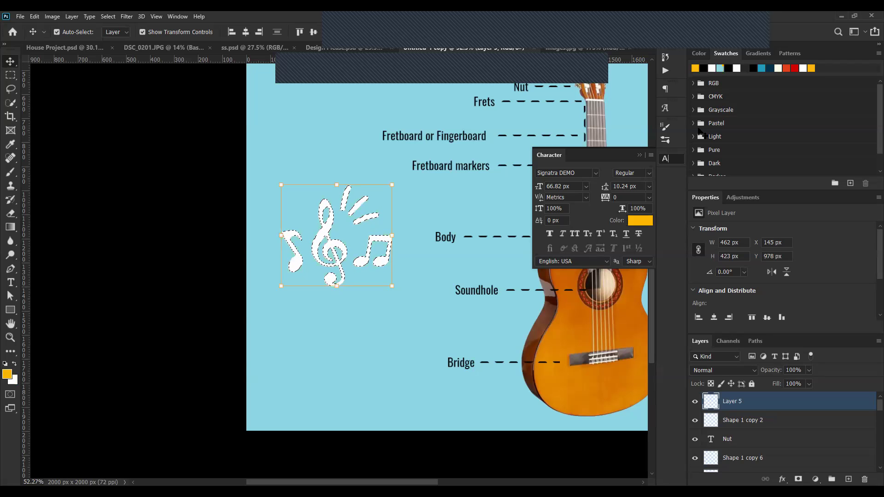
key("x")
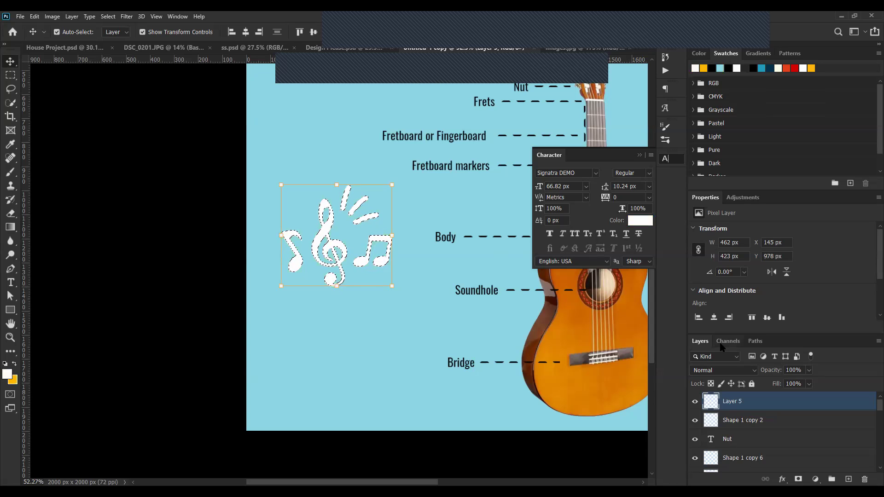
key("ctrl+BackSpace")
key("ctrl+d")
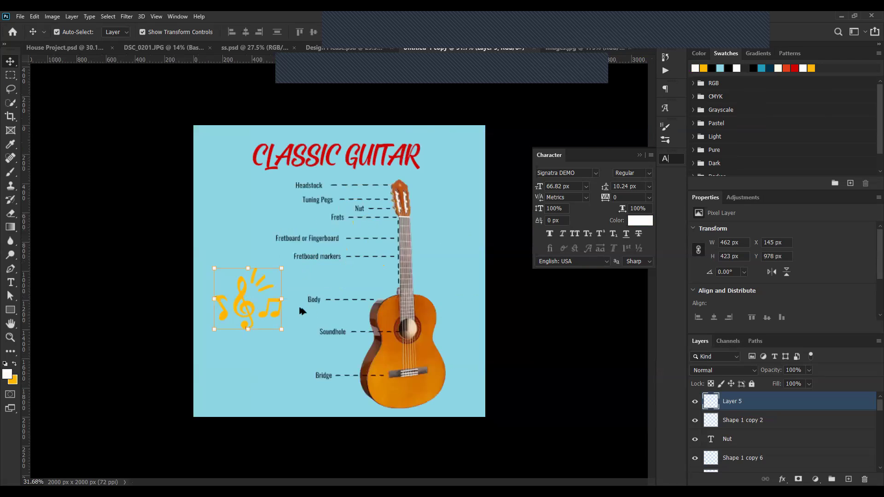
- Enlarge the music notes artwork to about 514 × 471 px and set its layer opacity to 43%
scroll(307, 302, "down", 5)
key("ctrl+t")
mouse_move(297, 310)
left_mouse_down()
mouse_move(323, 346)
mouse_move(334, 344)
mouse_move(294, 316)
left_mouse_up()
key("Return")
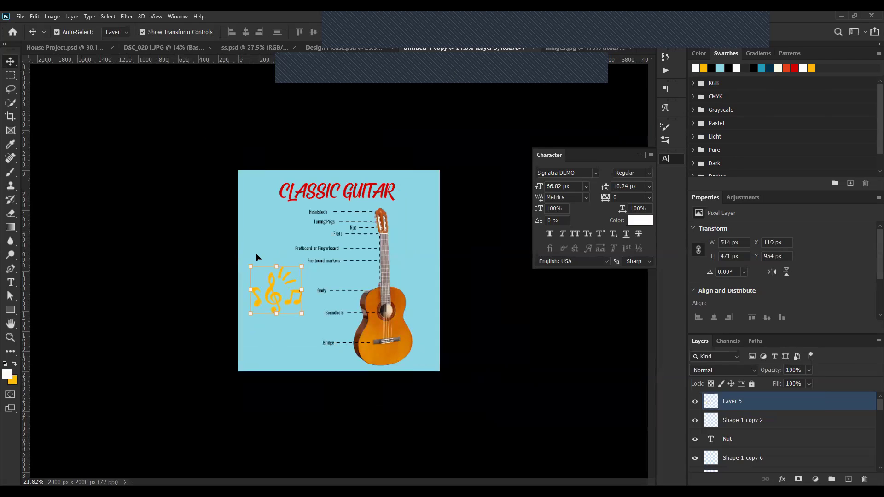
left_click_drag(265, 296, 266, 295)
left_click_drag(809, 370, 785, 383)
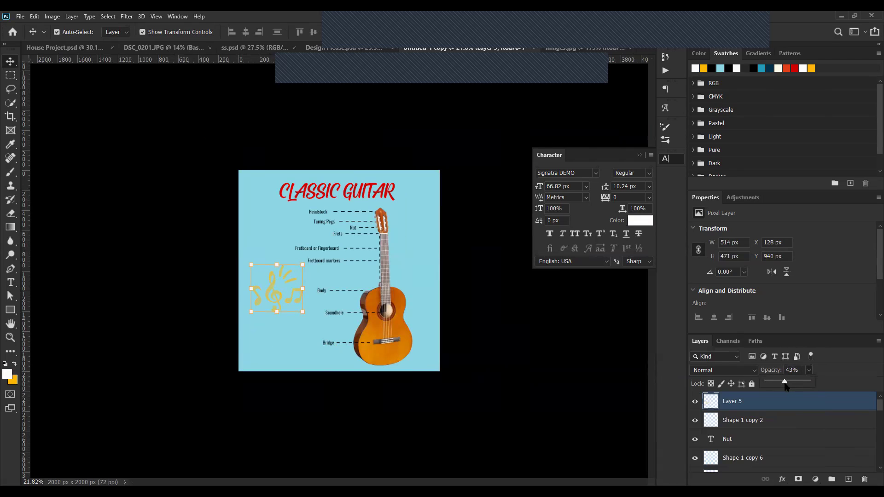
- Duplicate the music notes to the right of the guitar neck and scale the copy down to about 338 × 310 px
left_click(263, 287)
left_click(273, 286)
left_click_drag(273, 287, 422, 253, "alt")
left_click(453, 232)
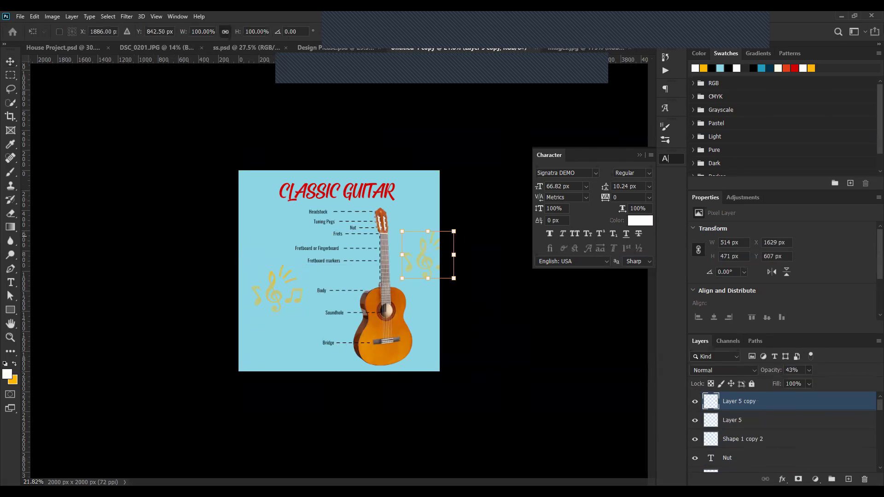
key("Return")
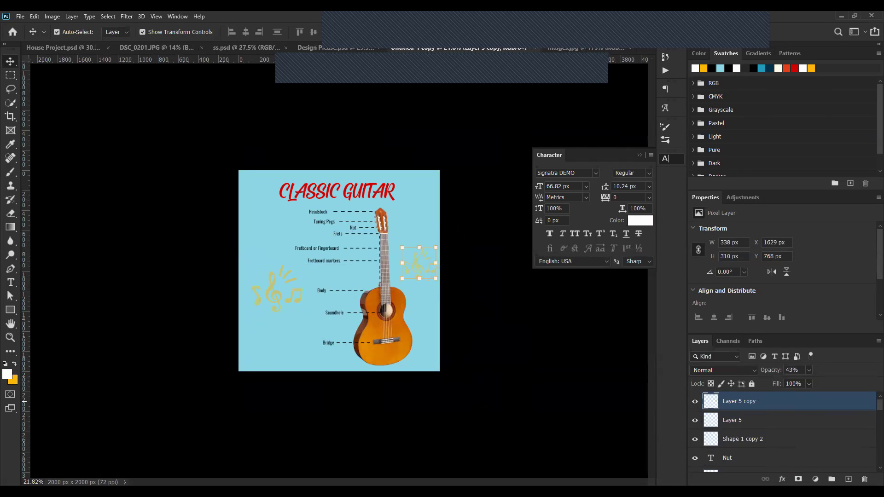
- Lock the light blue background layer and clear the layer selection
left_click(277, 294)
left_click(274, 316)
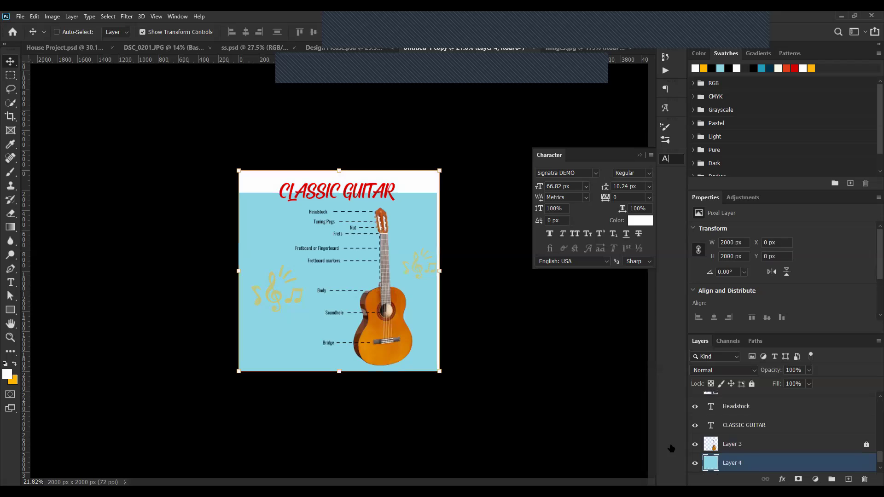
left_click(751, 384)
left_click(499, 374)
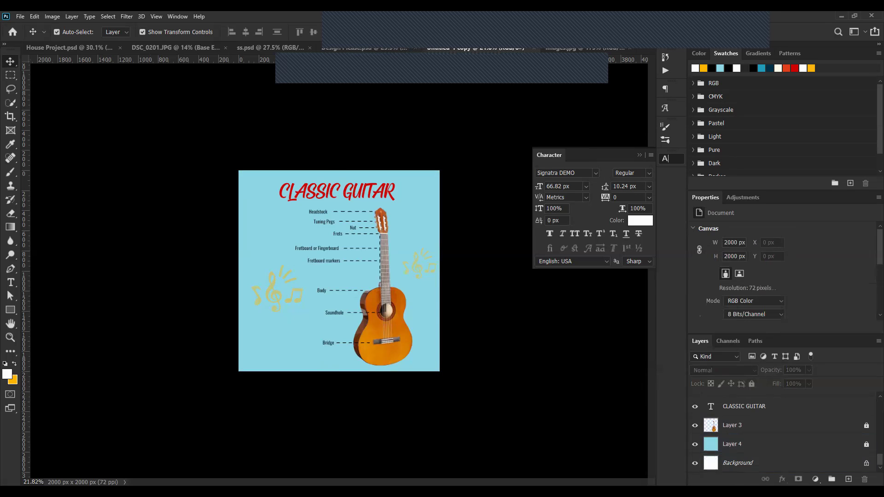
- Switch to the browser and search Google Images for "music texutre"
key("alt+Tab")
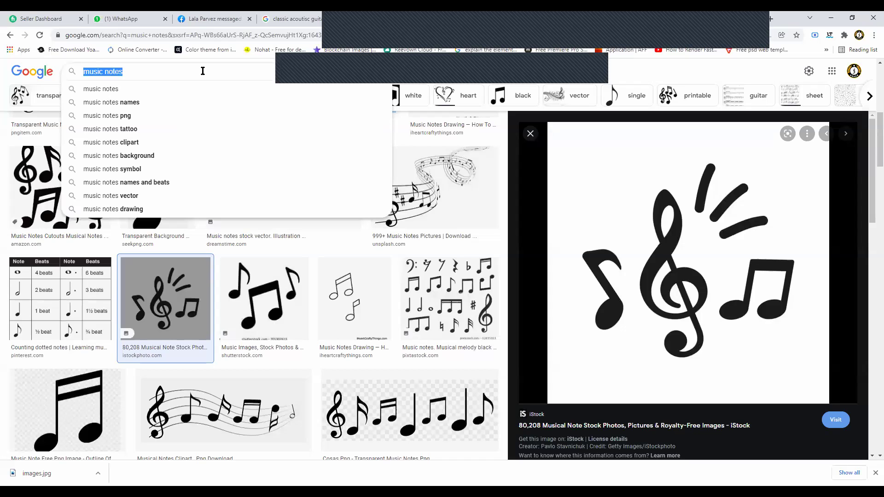
key("BackSpace")
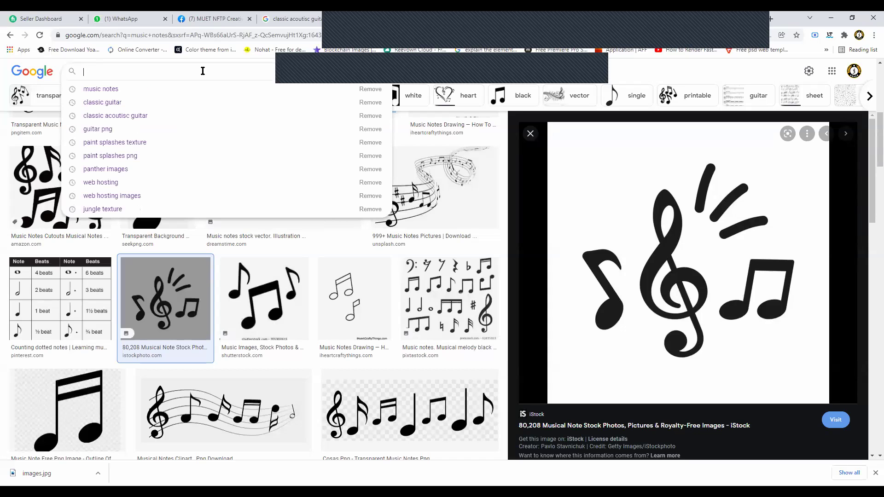
type("tex")
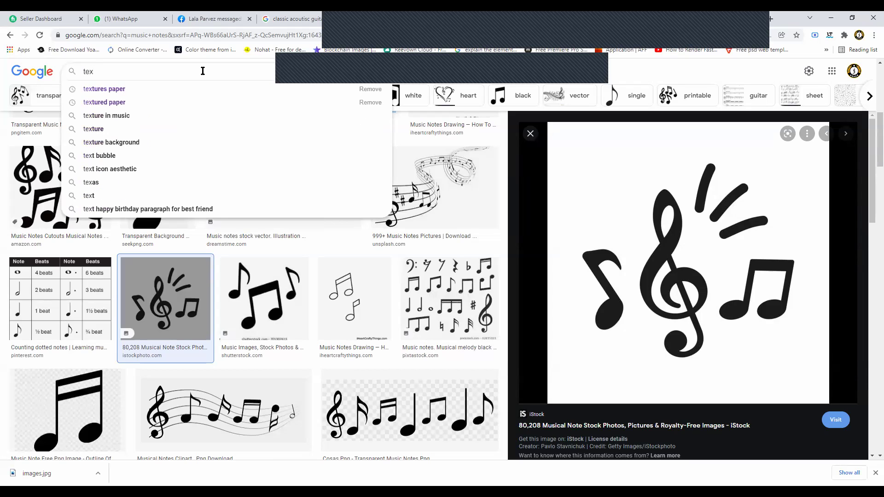
key("ctrl+a")
type("music e")
key("BackSpace")
type("texutre")
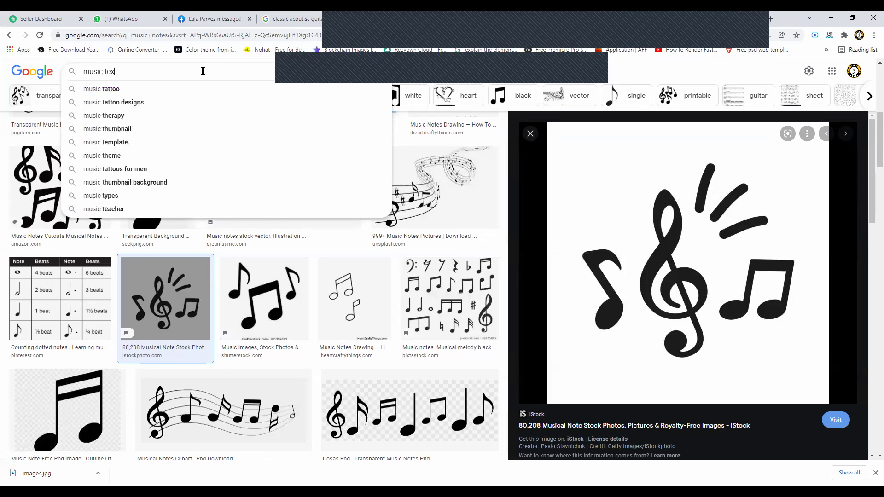
key("Return")
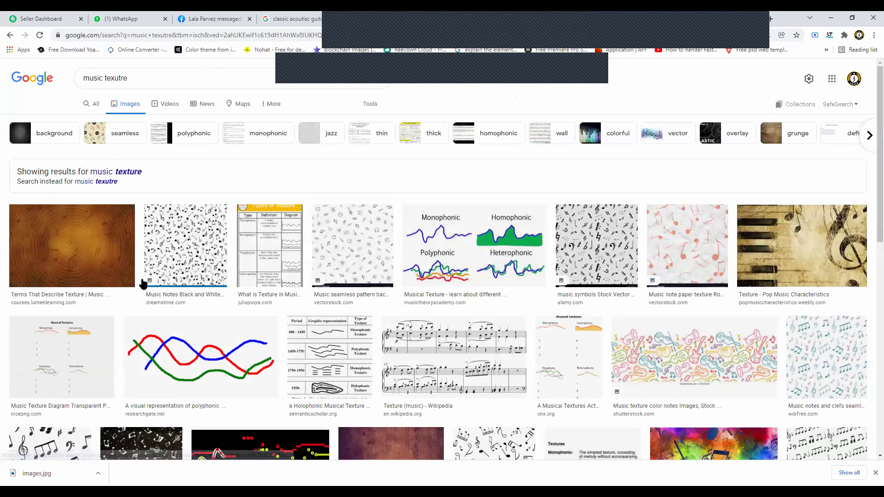
- Preview several music texture images and their related images, examining grunge paper designs with notes for a suitable background texture
left_click(103, 242)
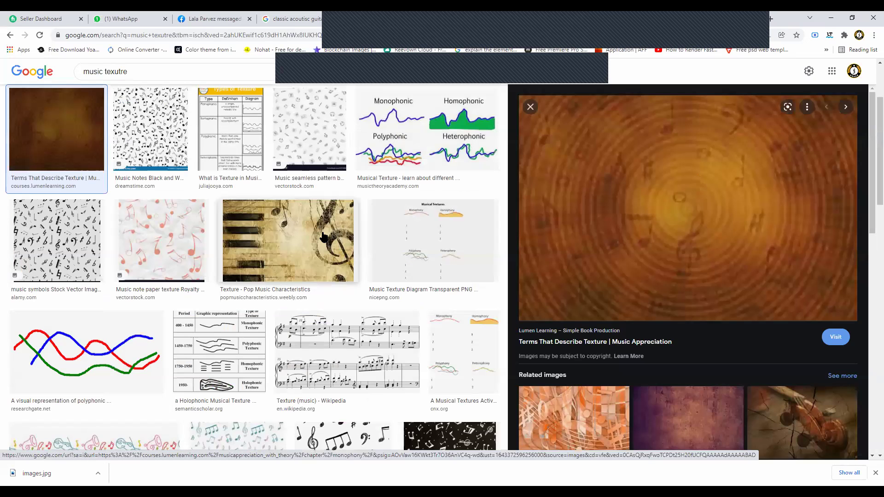
left_click(305, 237)
scroll(576, 322, "down", 2)
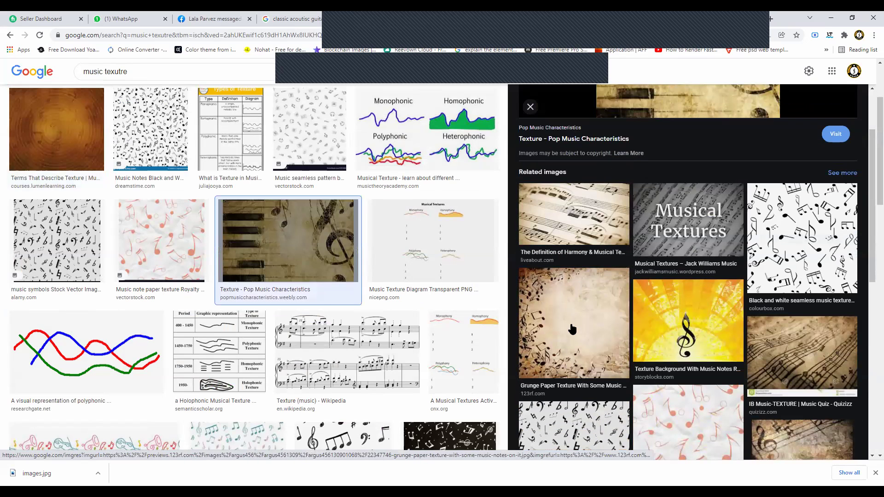
left_click(688, 216)
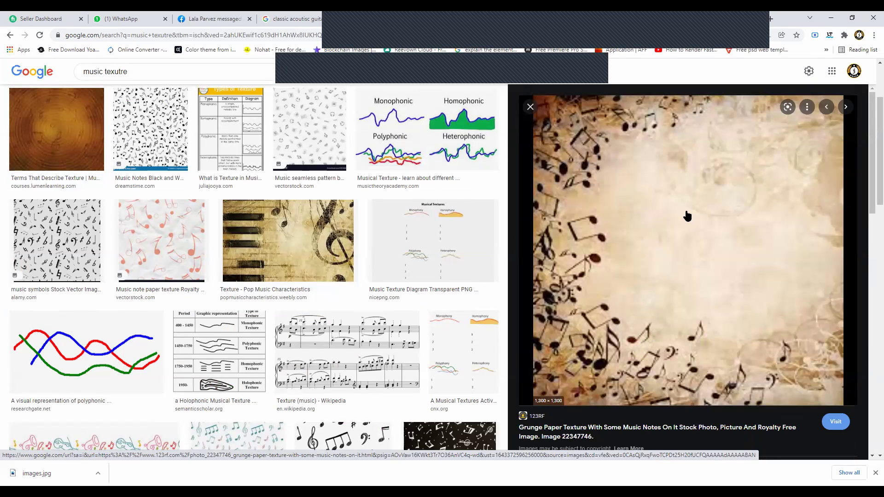
scroll(688, 216, "down", 2)
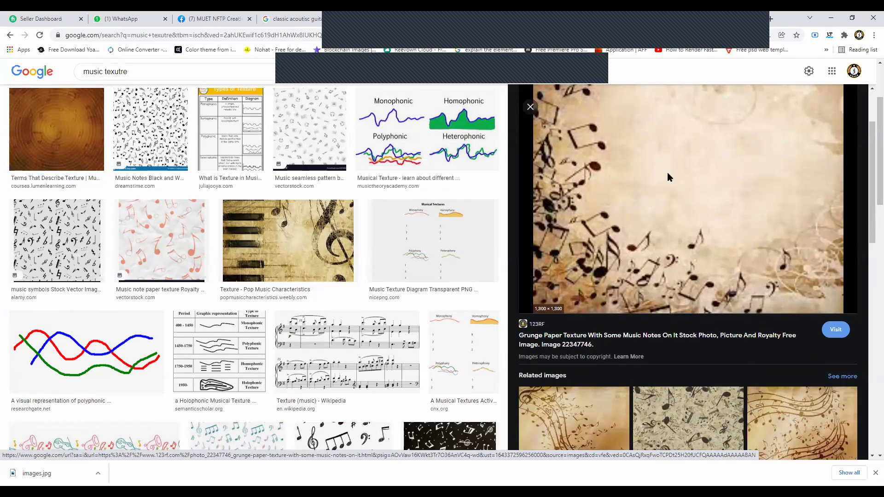
scroll(694, 214, "down", 2)
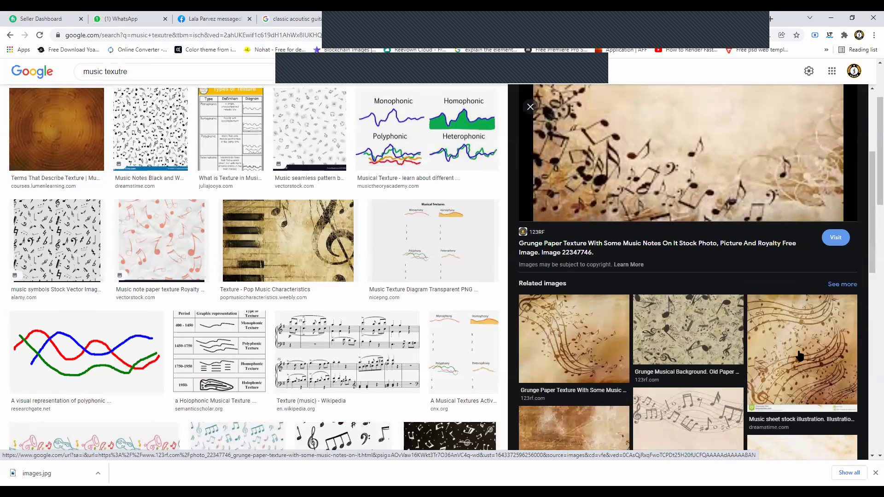
key("alt+Left")
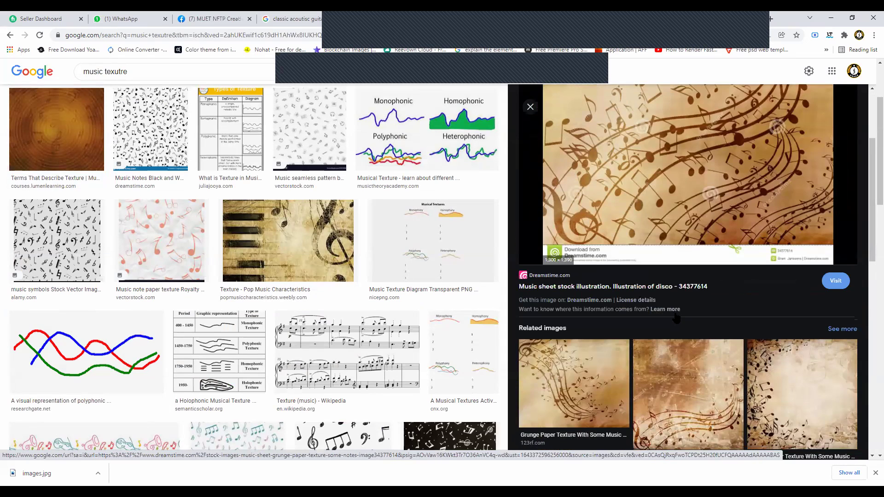
scroll(670, 314, "down", 2)
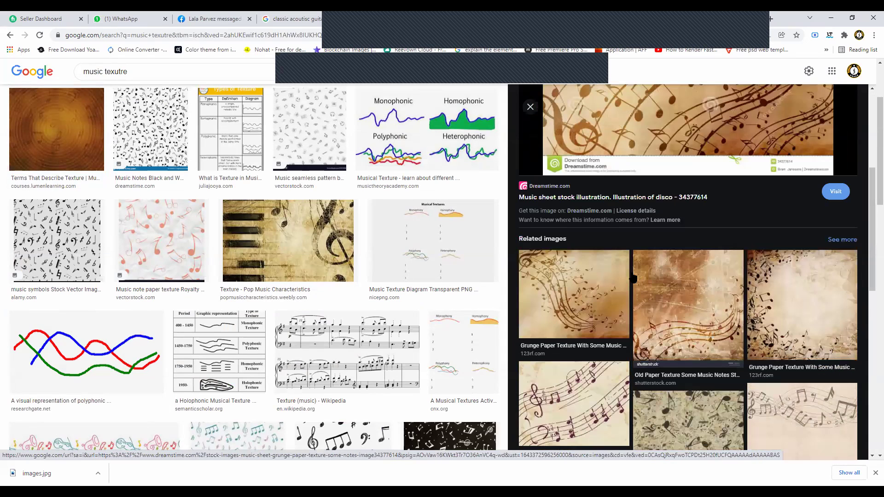
key("Left")
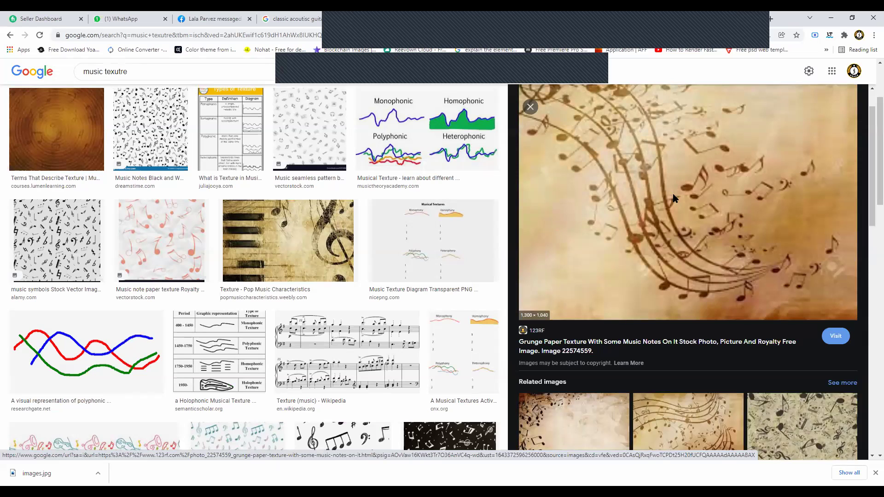
scroll(675, 199, "down", 7)
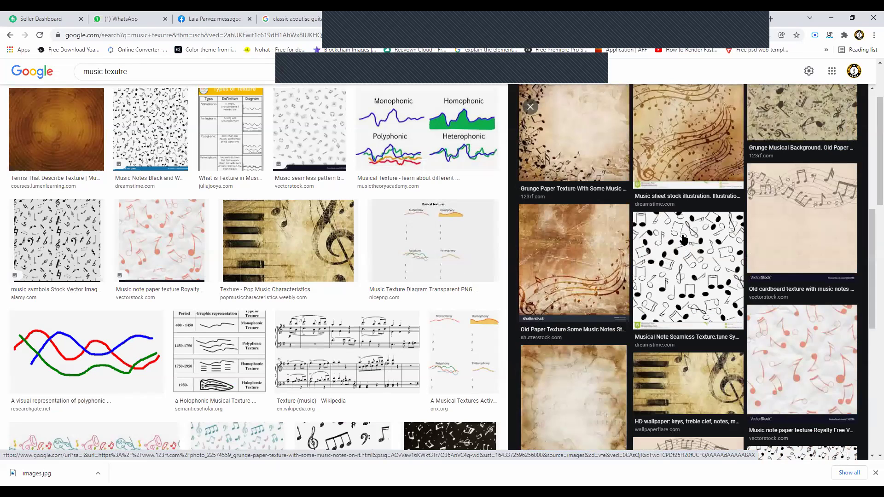
scroll(680, 237, "down", 4)
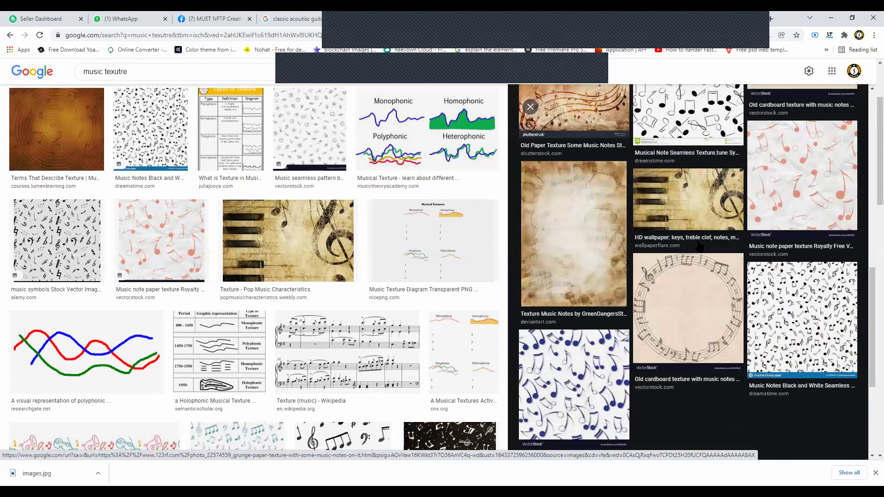
- Copy the antique piano keys and treble clef texture image from the browser and paste it into the guitar infographic in Photoshop
left_click(670, 175)
right_click(671, 175)
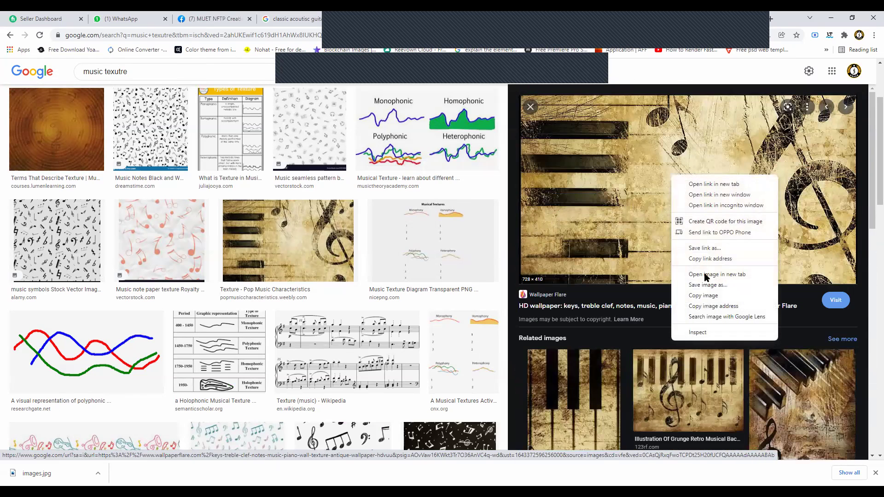
left_click(708, 301)
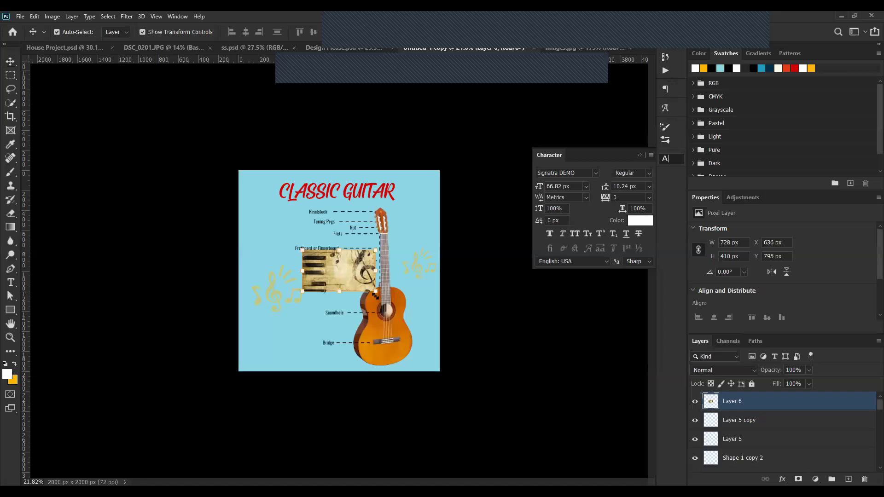
left_click(376, 294)
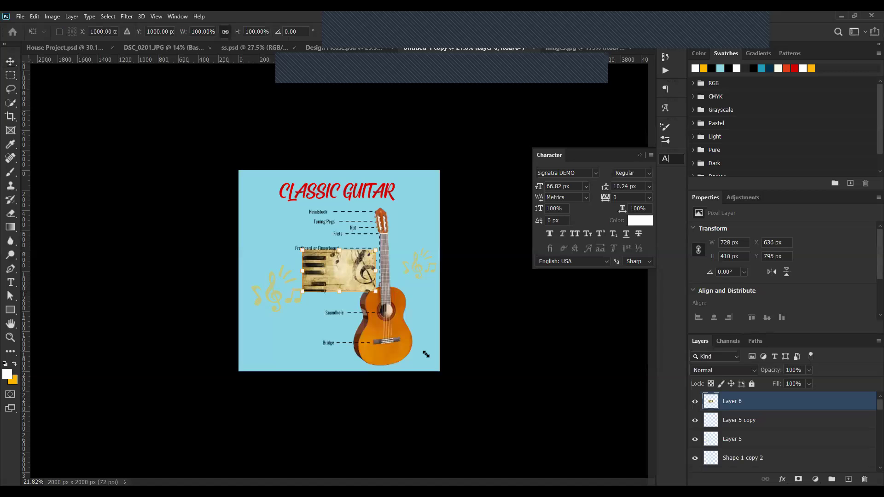
- Rotate the pasted texture about 90°, scale it to about 2036 × 3607 px to cover the canvas, and place it directly beneath the guitar layer
left_click_drag(375, 291, 442, 328)
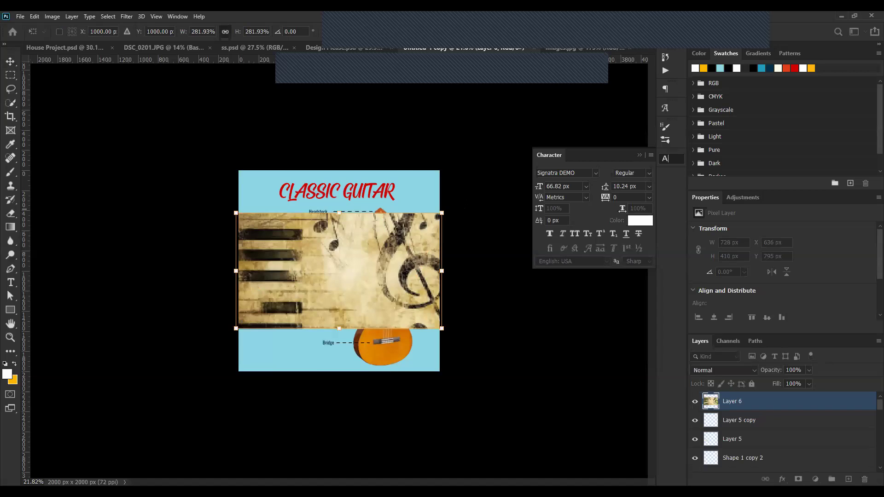
left_click_drag(435, 334, 397, 374)
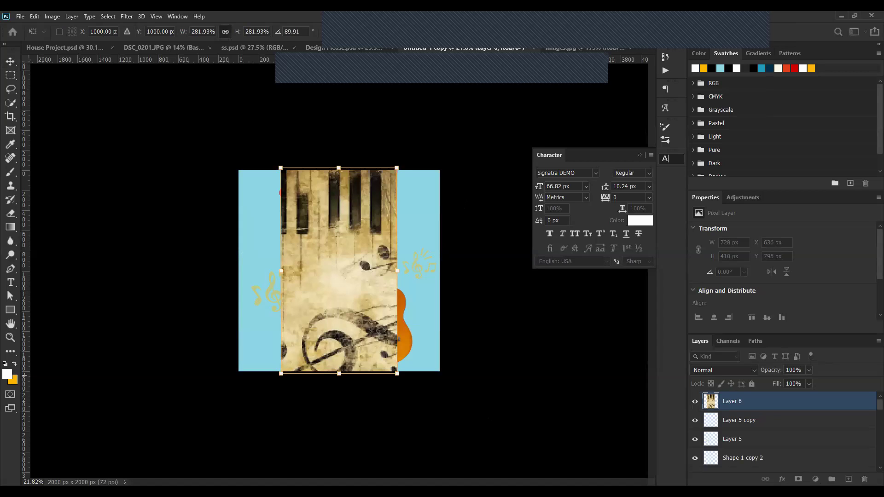
left_click_drag(397, 373, 439, 448)
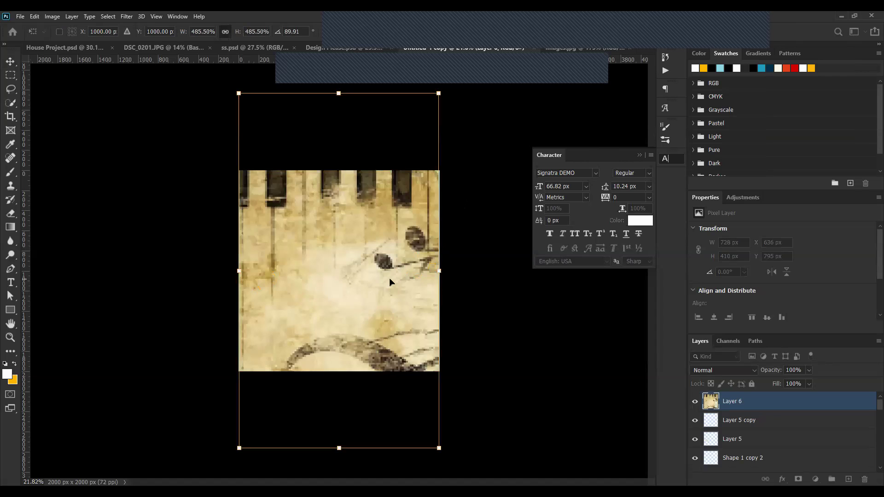
left_click_drag(343, 279, 343, 325)
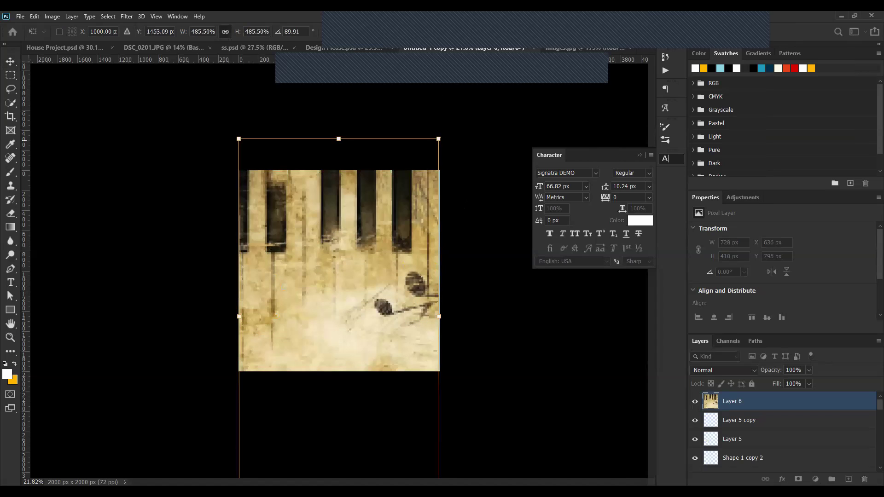
left_click_drag(439, 139, 440, 135)
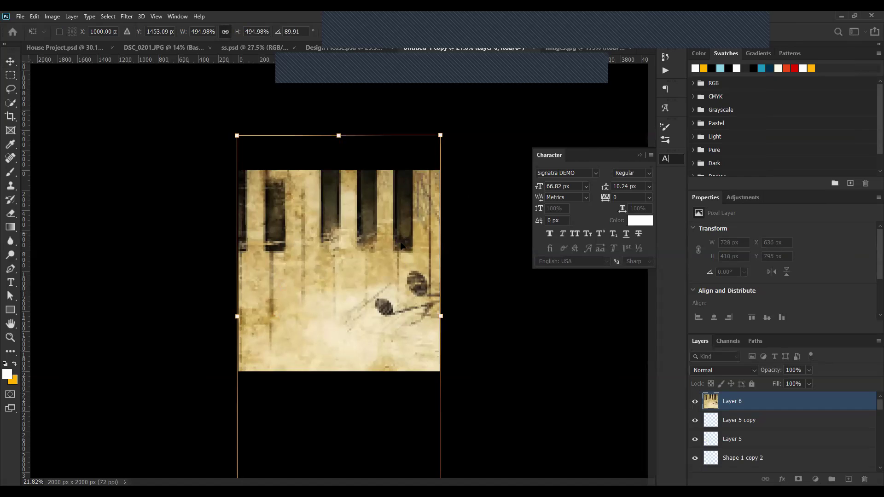
key("Return")
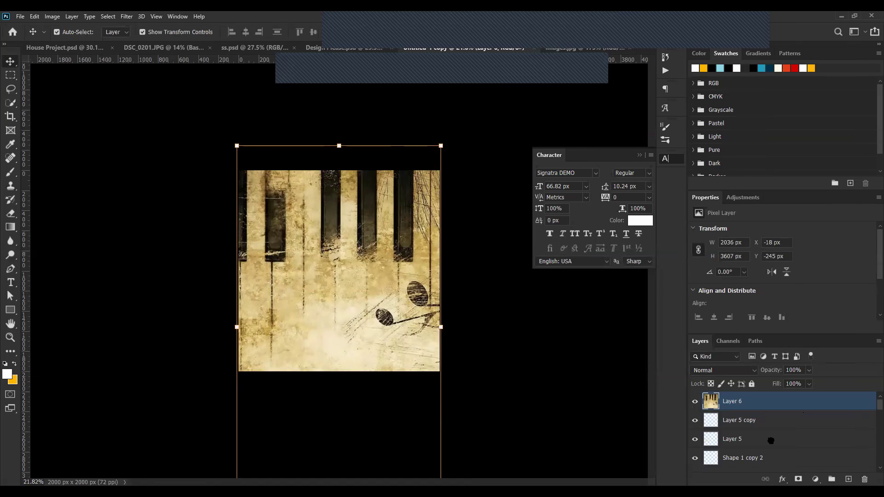
left_click_drag(771, 441, 732, 413)
- Set the texture layer's blend mode to Multiply and its opacity to 10%
left_click(751, 370)
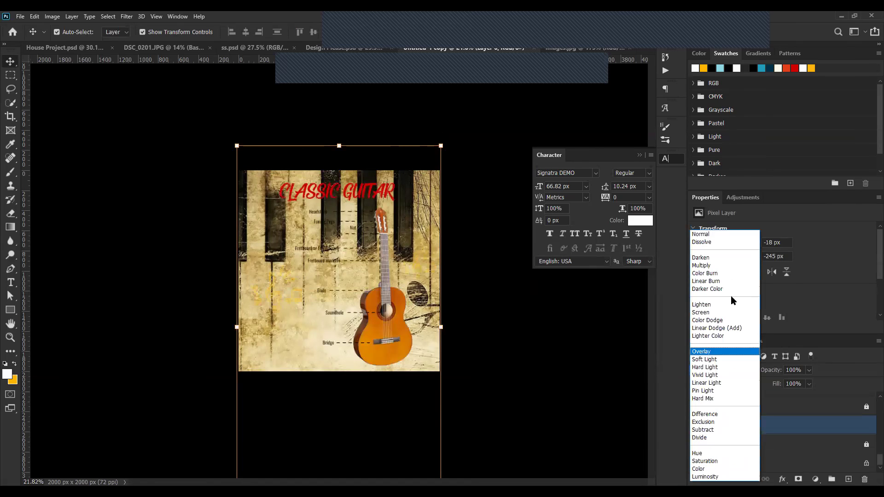
left_click(728, 267)
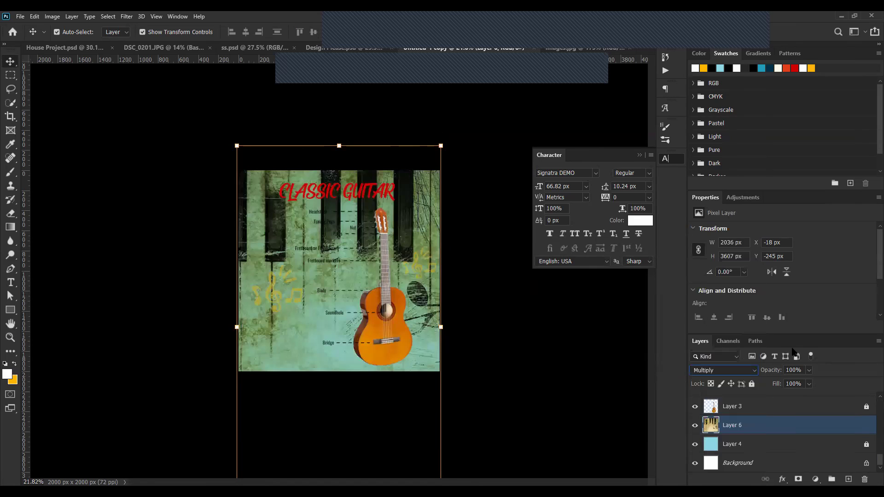
left_click(809, 371)
left_click_drag(811, 381, 773, 385)
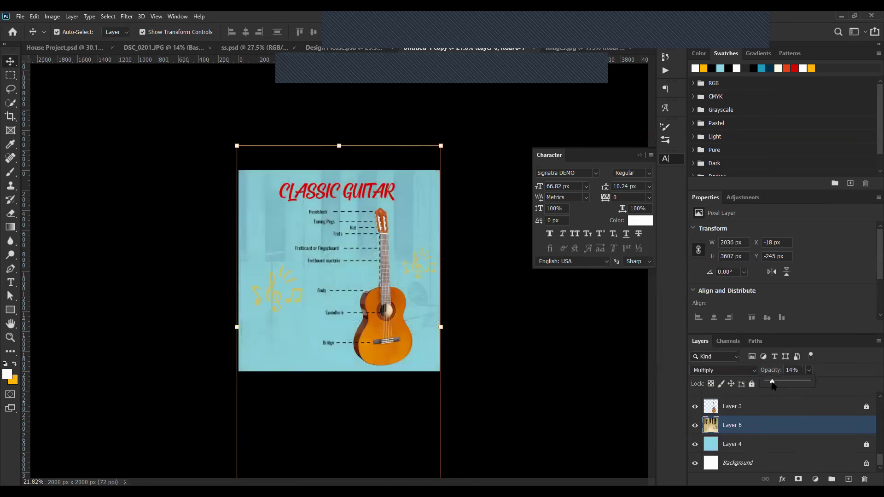
left_click(796, 370)
type("10")
key("Return")
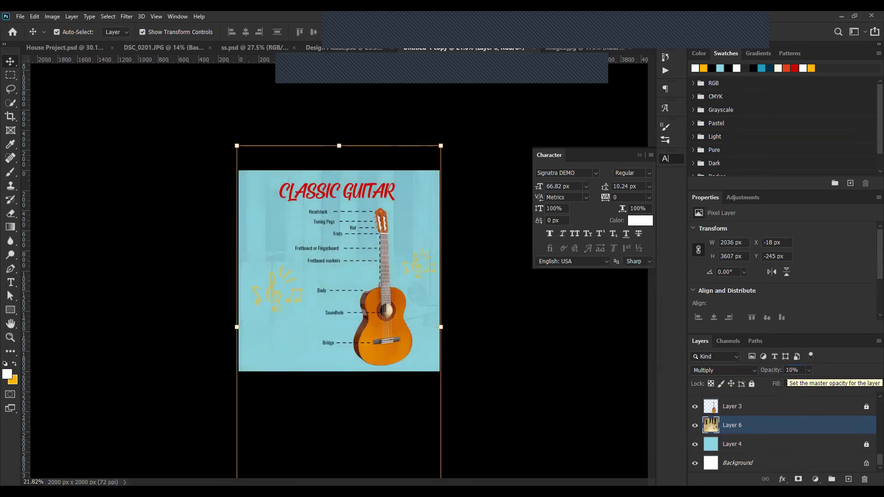
left_click(516, 364)
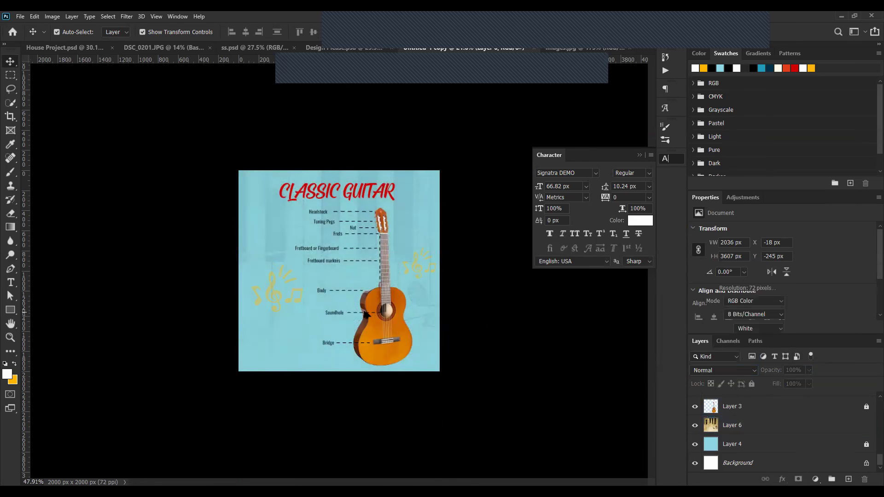
- Set the texture layer's blend mode to Soft Light and its opacity to 32%
scroll(367, 315, "up", 6)
key("ctrl+0")
left_click(746, 426)
left_click(736, 371)
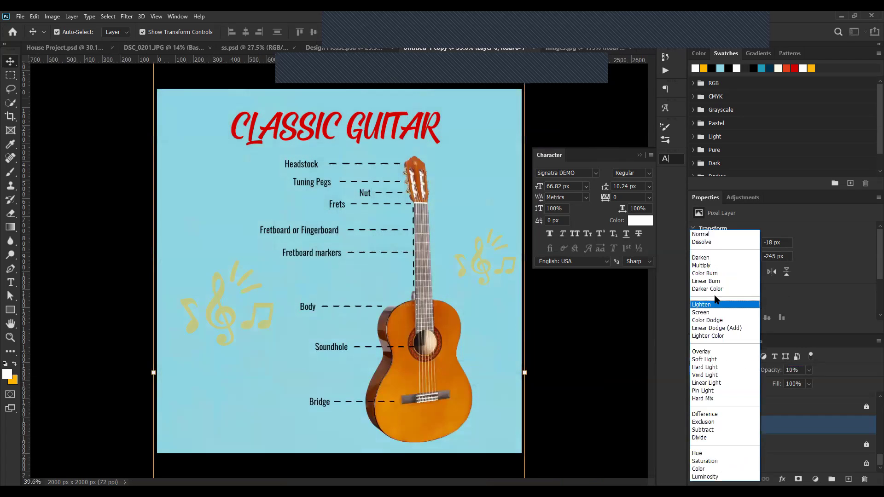
left_click(714, 360)
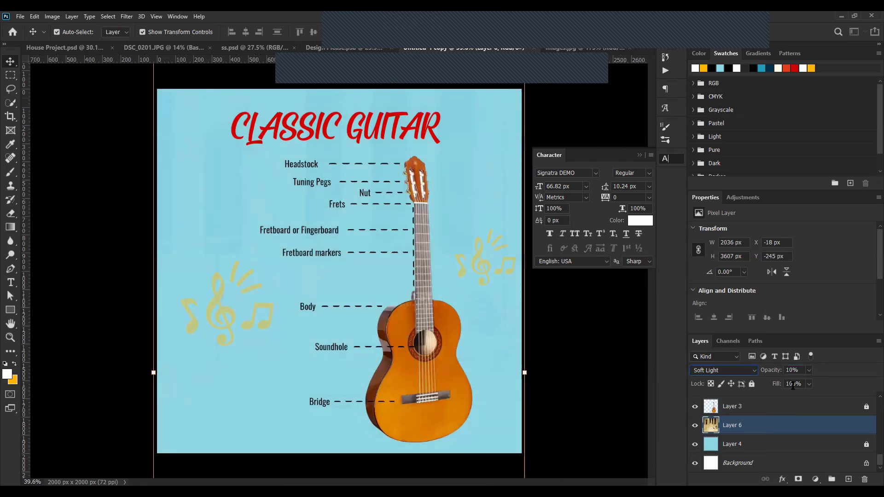
left_click(809, 370)
left_click_drag(808, 381, 818, 382)
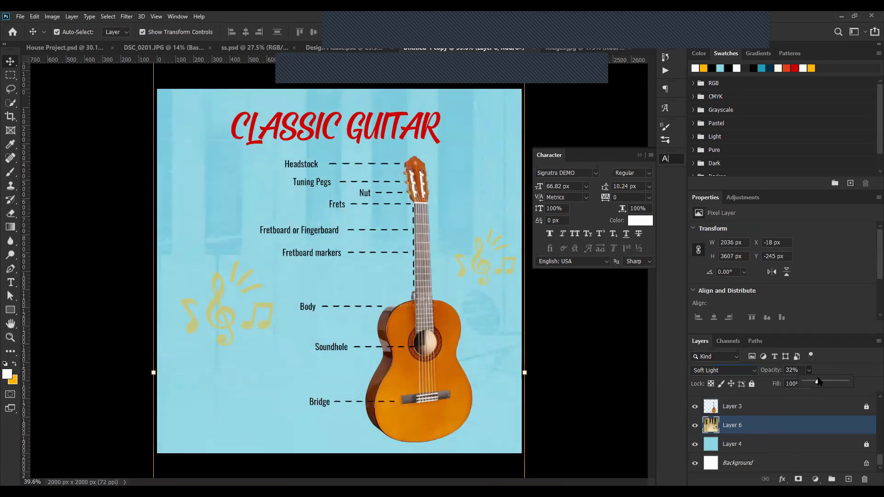
left_click(447, 412)
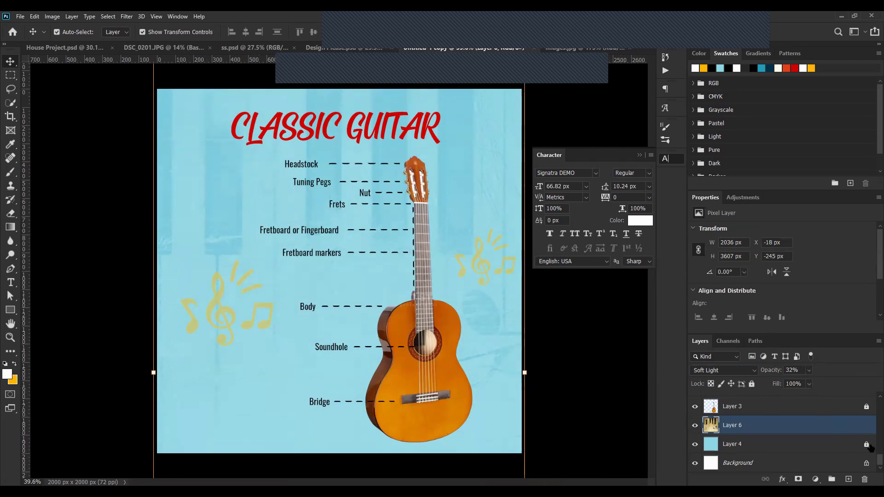
- Unlock and duplicate the guitar layer, shifting the copy about 10 px to the left
left_click(866, 407)
left_click(819, 412)
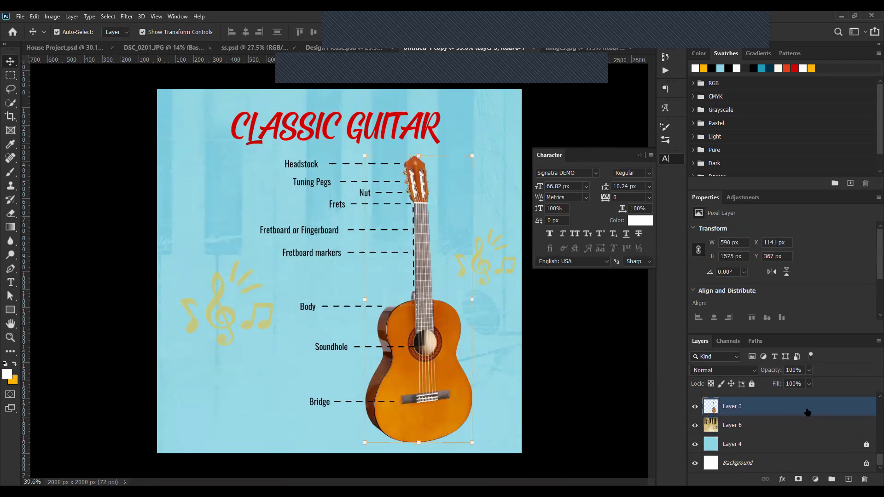
key("ctrl+j")
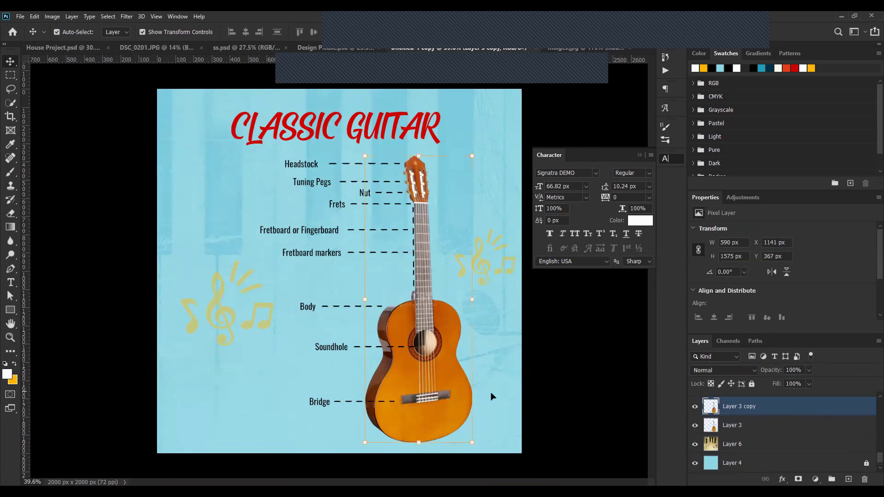
left_click_drag(442, 394, 440, 396)
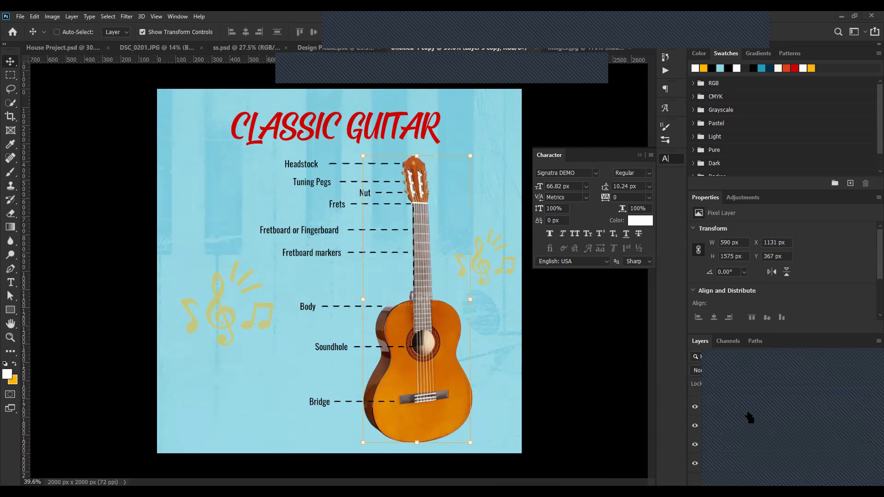
- Fill the guitar copy's silhouette with white and place its layer beneath the original guitar to form a white edge
left_click(712, 407, "ctrl")
key("x")
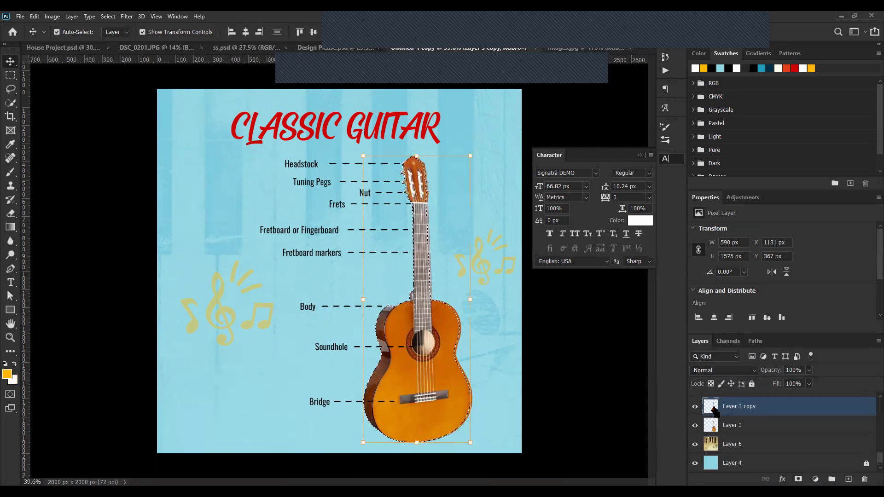
key("ctrl+BackSpace")
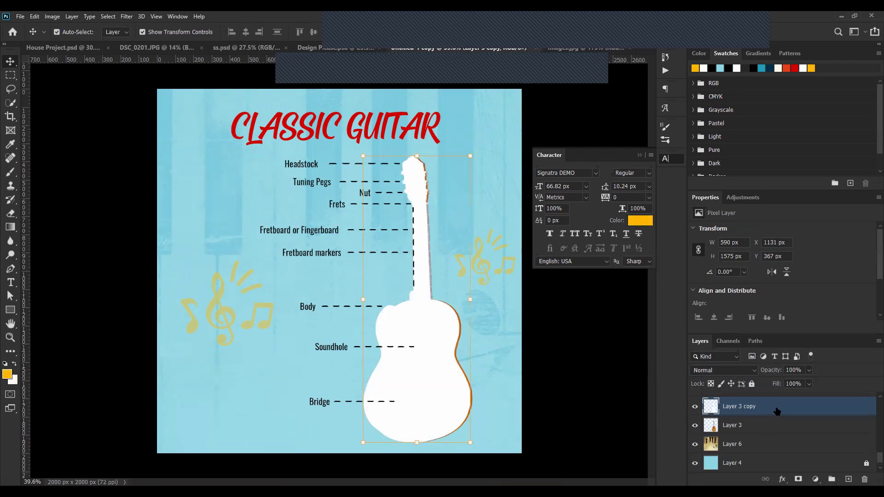
left_click_drag(778, 410, 776, 435)
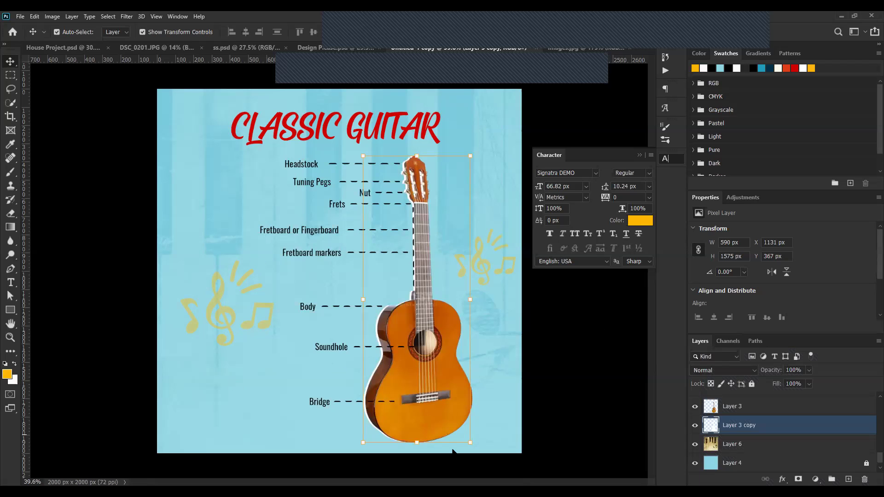
left_click(323, 305)
- Enlarge the CLASSIC GUITAR title to span about three quarters of the canvas width
scroll(364, 266, "down", 2)
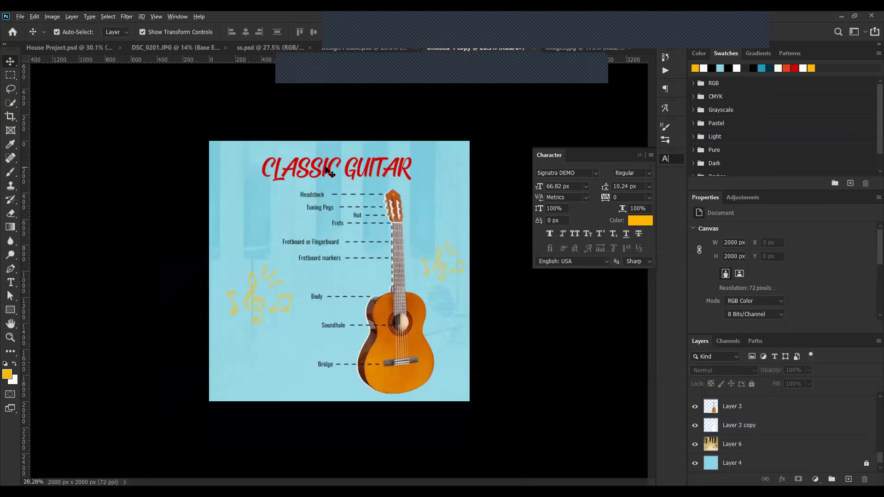
left_click(329, 170)
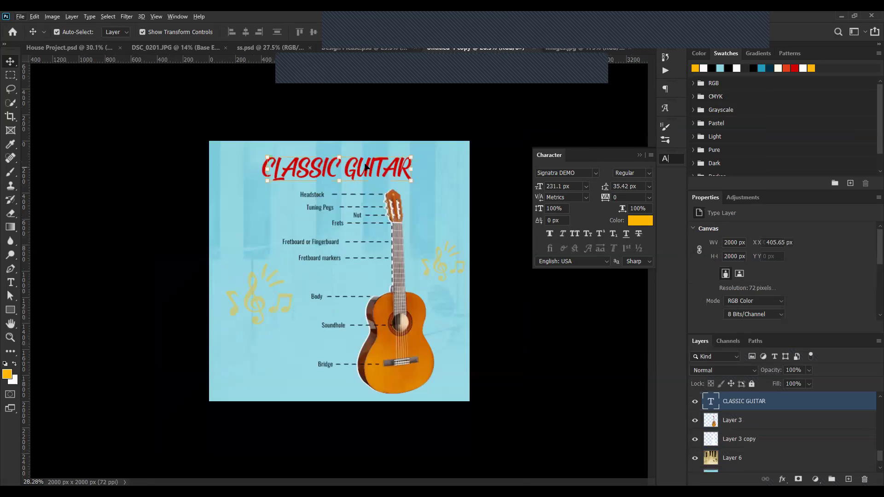
mouse_move(411, 180)
left_mouse_down()
mouse_move(429, 182)
mouse_move(421, 178)
left_mouse_up()
key("Return")
- Enlarge the music notes on the guitar's left side and move them lower, beside the Body, Soundhole and Bridge labels
left_click(247, 298)
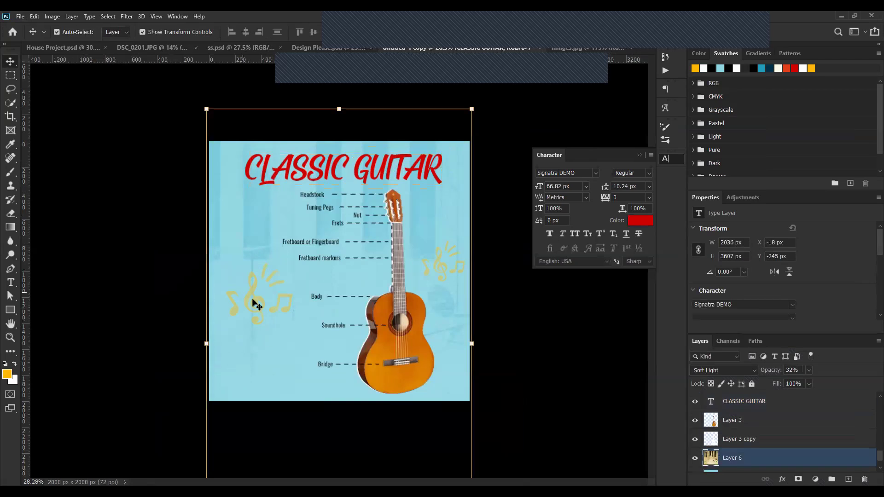
left_click(252, 294)
left_click(293, 324)
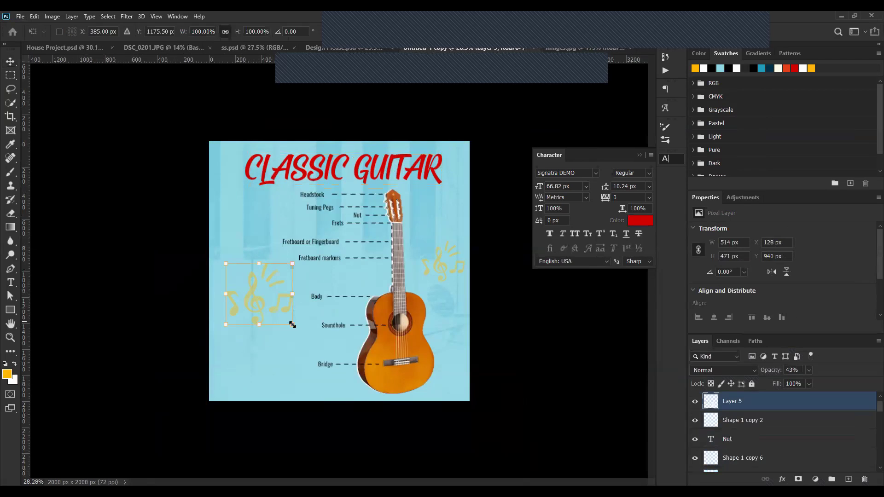
left_click_drag(293, 324, 297, 281)
key("Return")
left_click(521, 356)
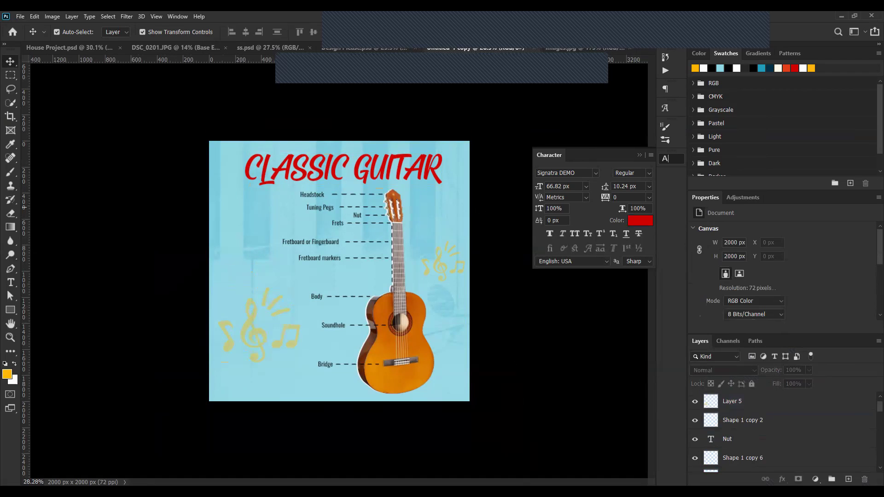
- Examine the finished infographic in full-screen view, checking the labels, texture, music notes and white guitar edge
scroll(405, 253, "up", 3)
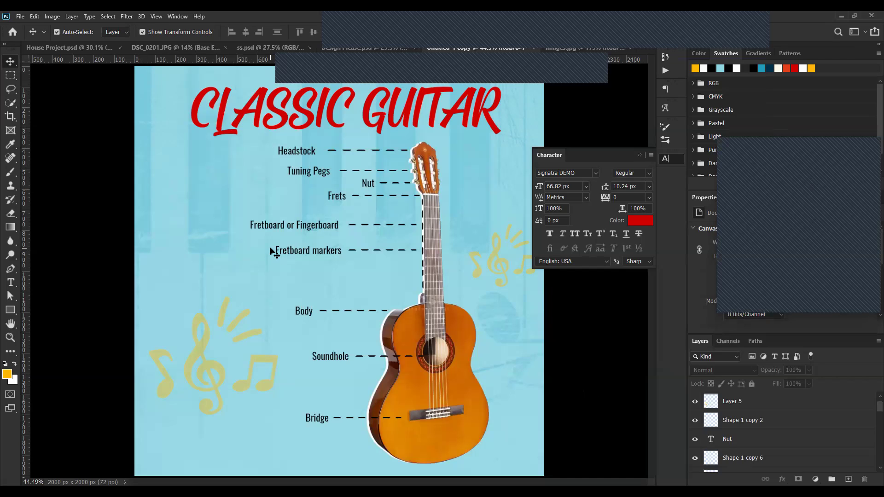
scroll(275, 253, "down", 2)
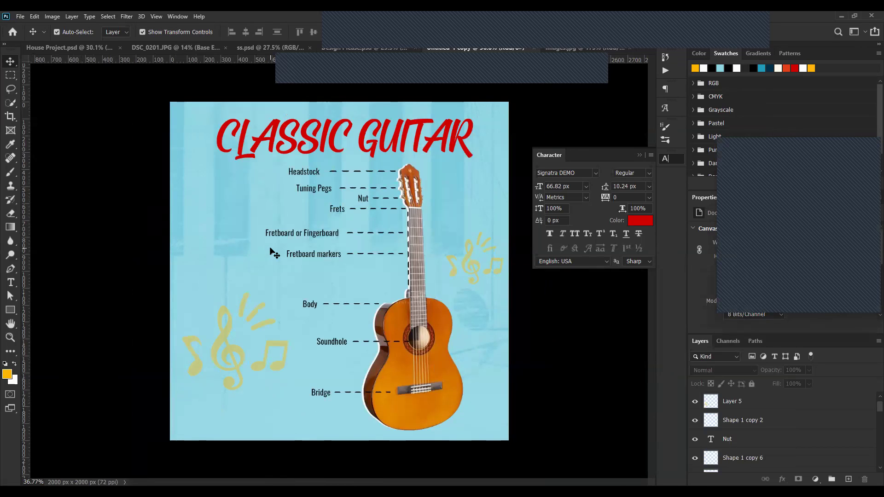
key("f")
key("f")
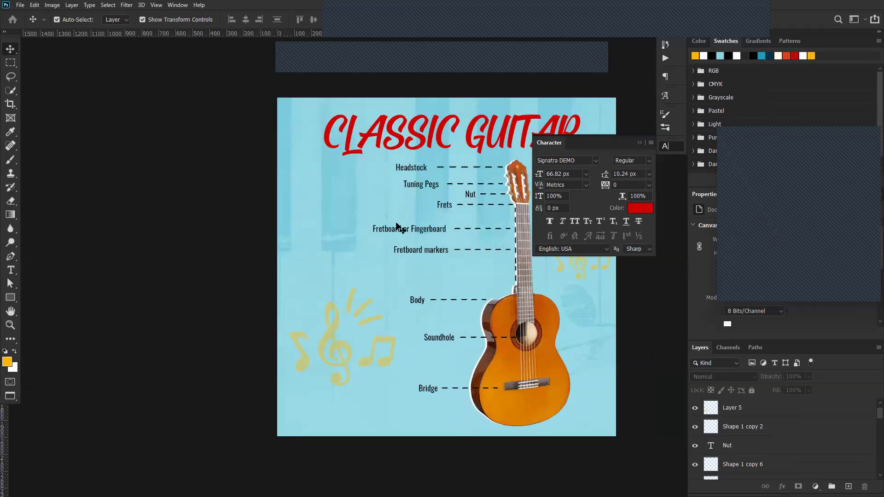
key("f")
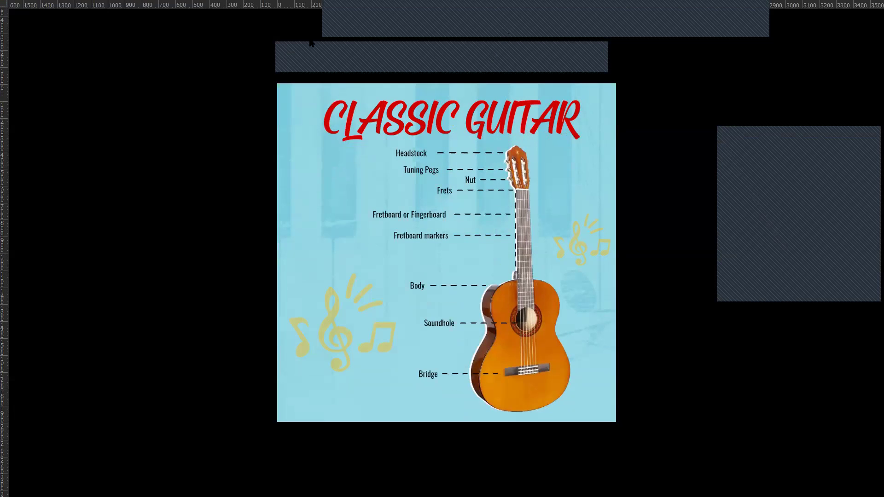
scroll(535, 217, "up", 2)
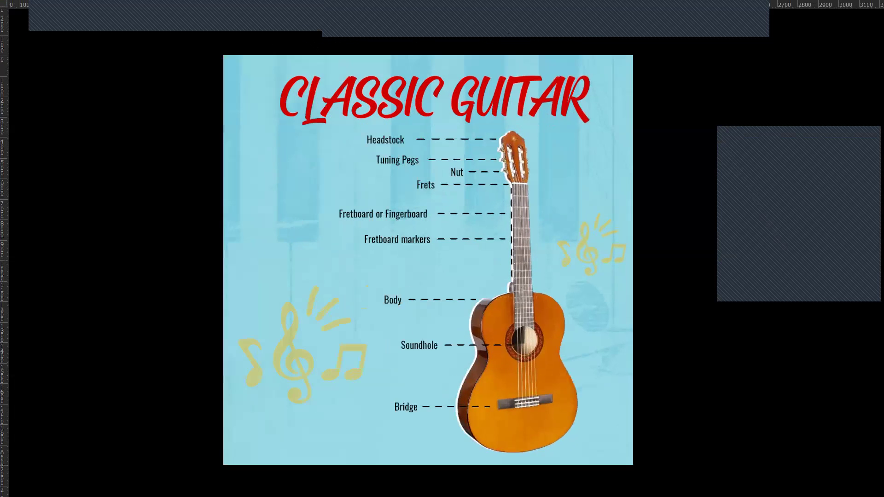
scroll(535, 217, "up", 2)
scroll(535, 217, "down", 1)
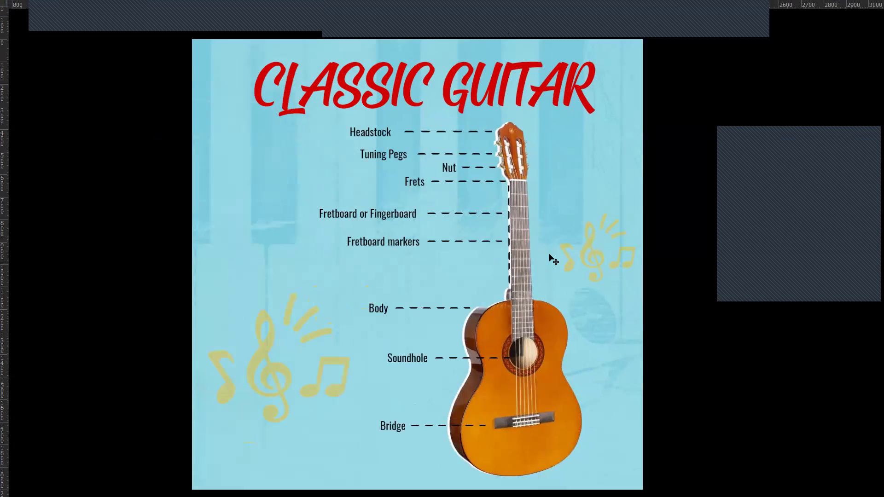
- Leave the full-screen preview and return the infographic to the standard editing view
left_click_drag(547, 255, 549, 245)
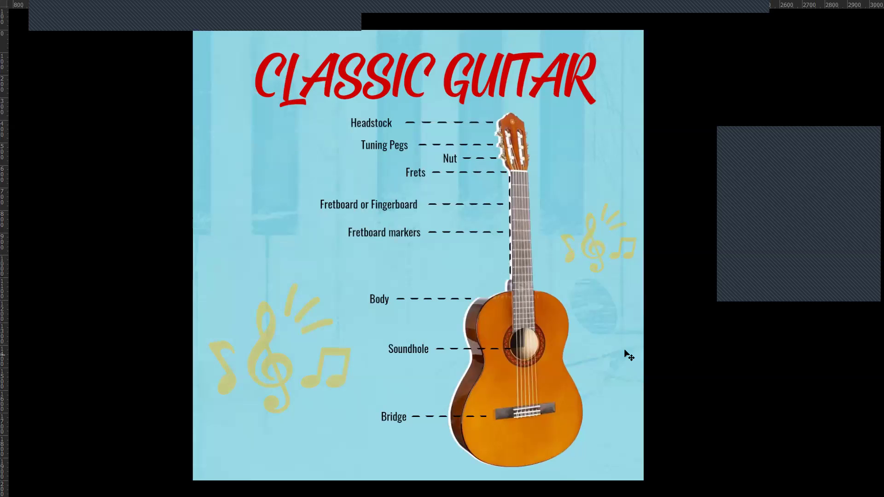
key("f")
scroll(628, 356, "down", 4)
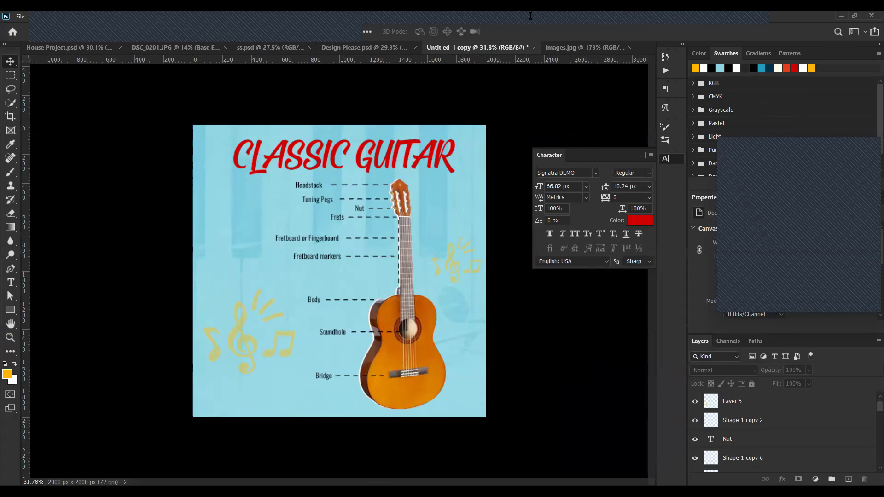
- Switch to the browser and search Google Images for "newyork city walls"
type("ne")
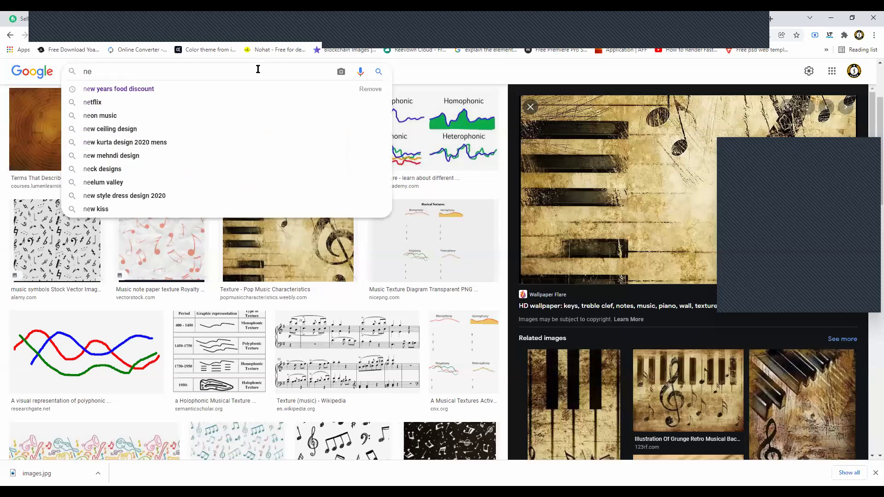
type("wyourk")
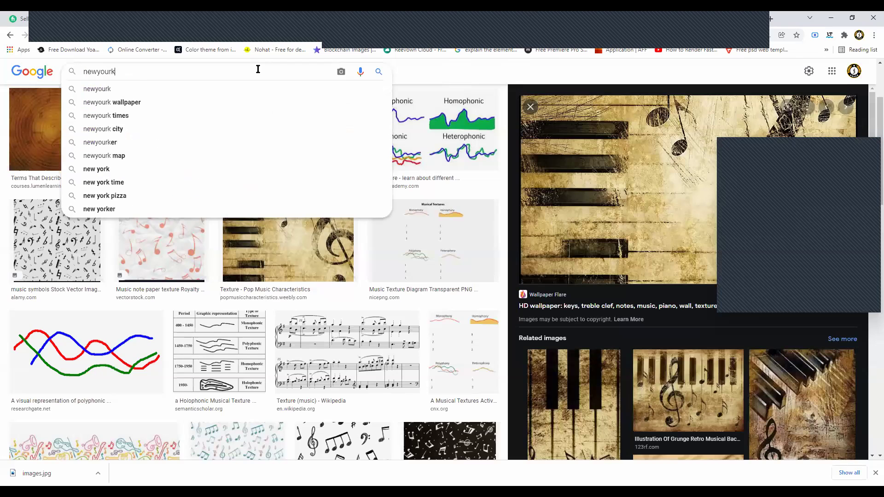
key("BackSpace")
key("BackSpace")
key("BackSpace")
type("rk city ")
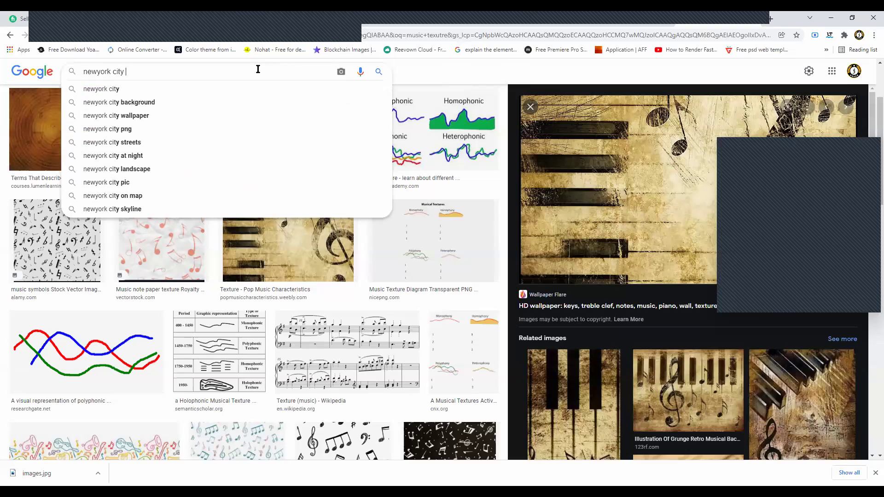
type("walls")
key("Return")
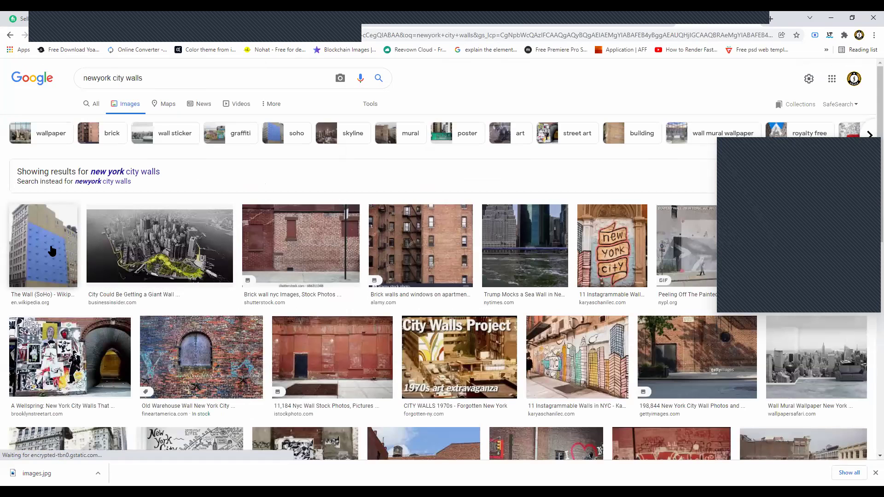
- Preview the SoHo wall and Bowery wall photos and limit the image results to large sizes
left_click(56, 252)
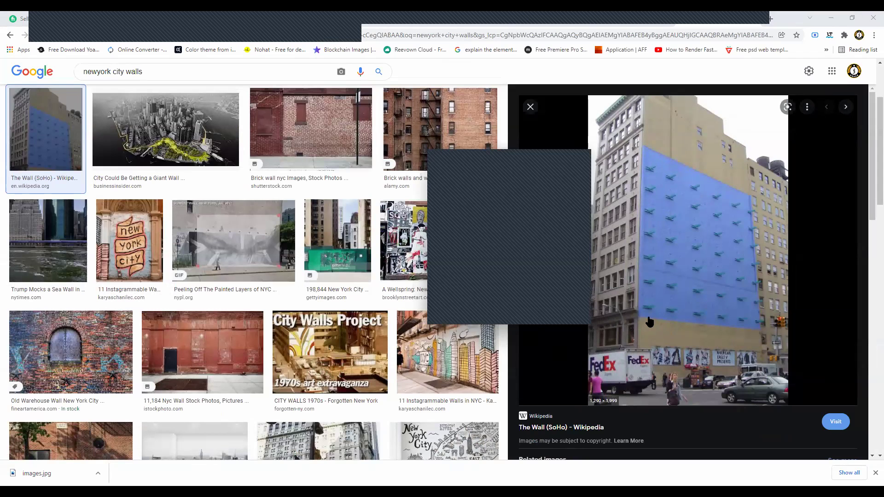
left_click(243, 230)
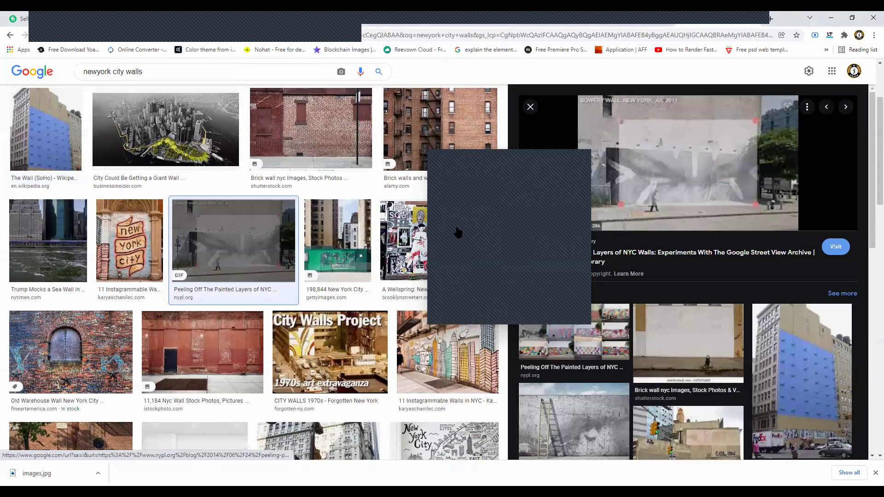
scroll(119, 144, "up", 3)
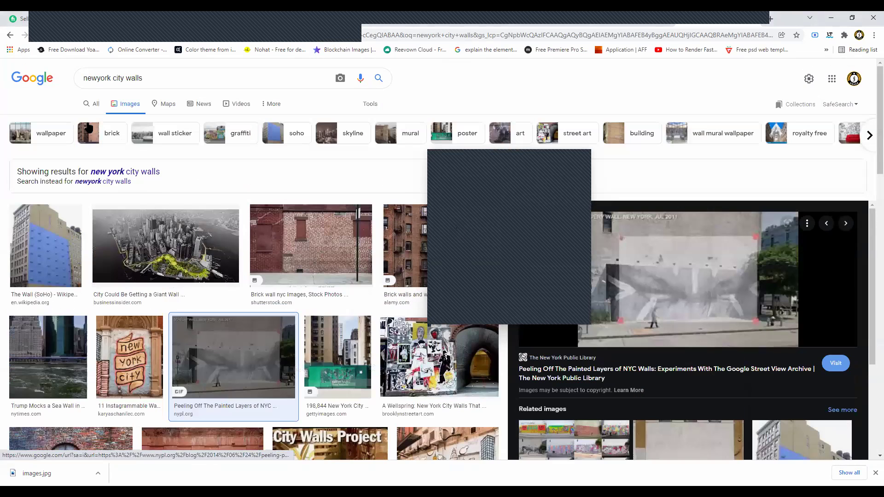
left_click(87, 153)
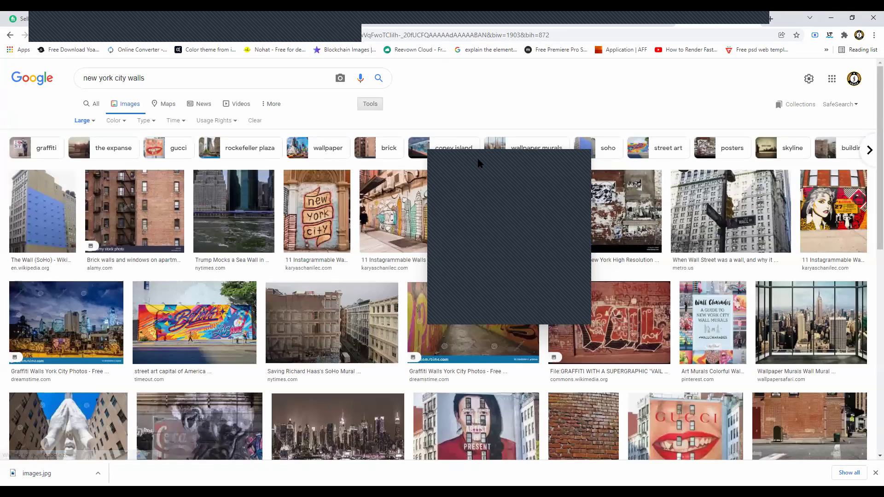
- Find the building wall with the GUCCI lips mural among the large results and copy its preview image
left_click_drag(479, 163, 480, 130)
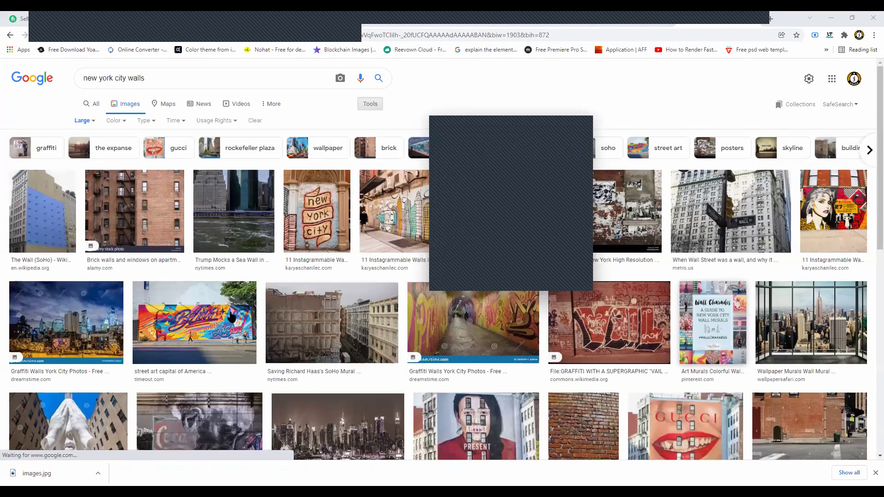
scroll(705, 332, "down", 1)
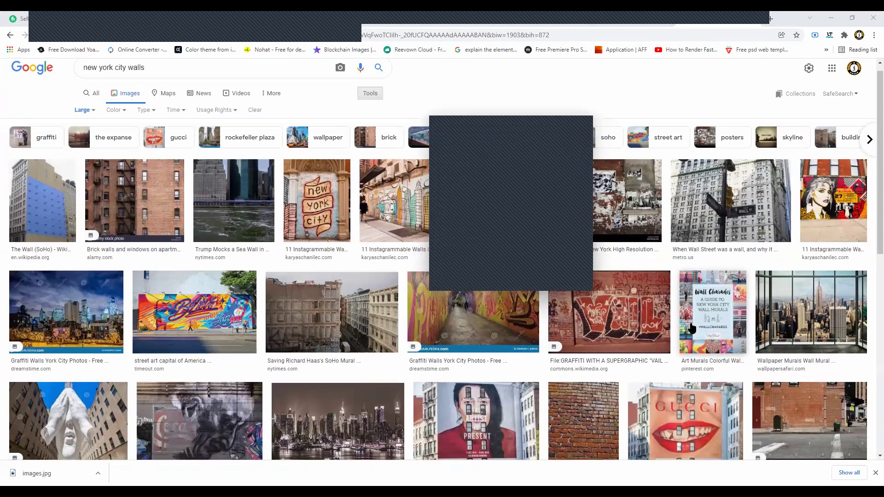
scroll(692, 328, "down", 3)
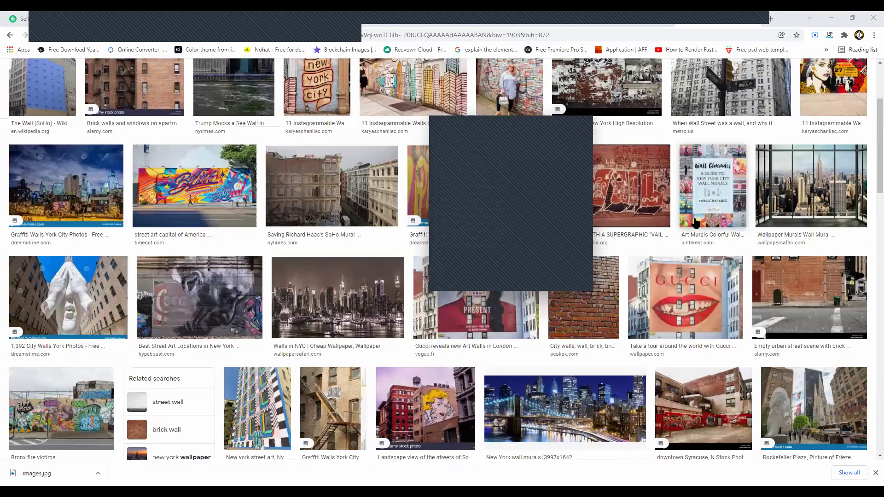
scroll(680, 188, "down", 2)
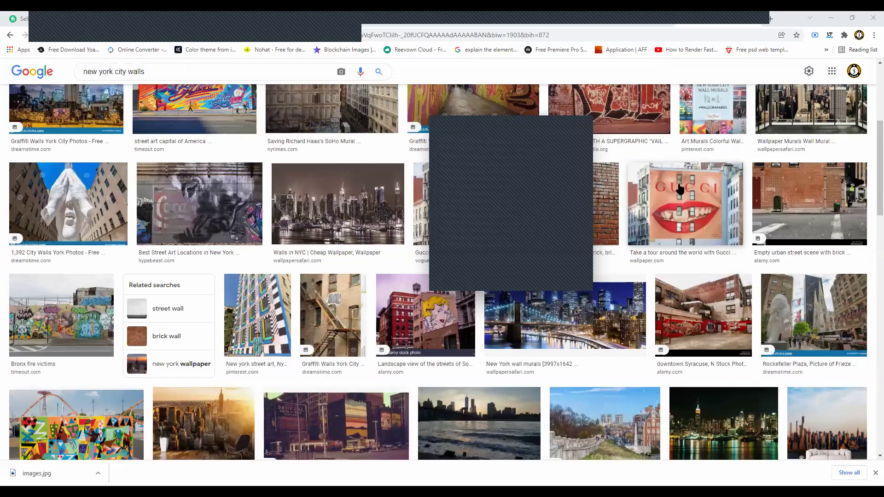
left_click(680, 188)
right_click(716, 307)
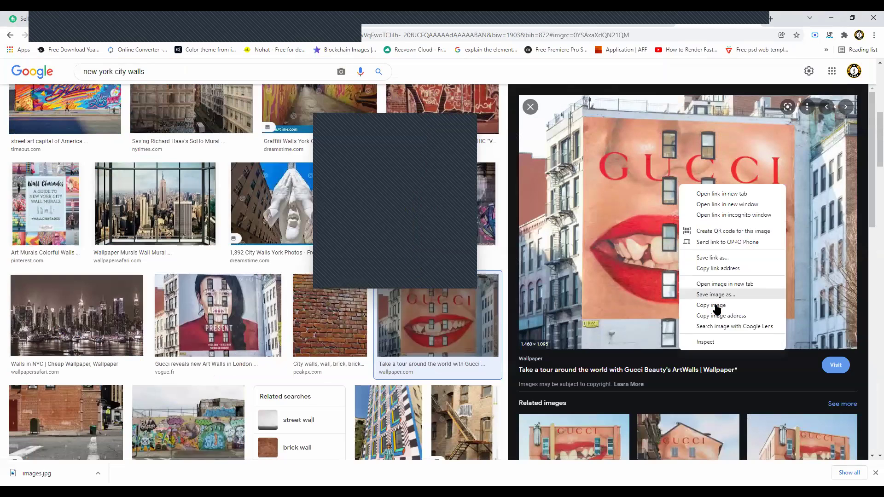
left_click(711, 306)
- Switch to Photoshop, create a 1460 x 1095 px document and paste the copied GUCCI wall photo into it
key("alt+Tab")
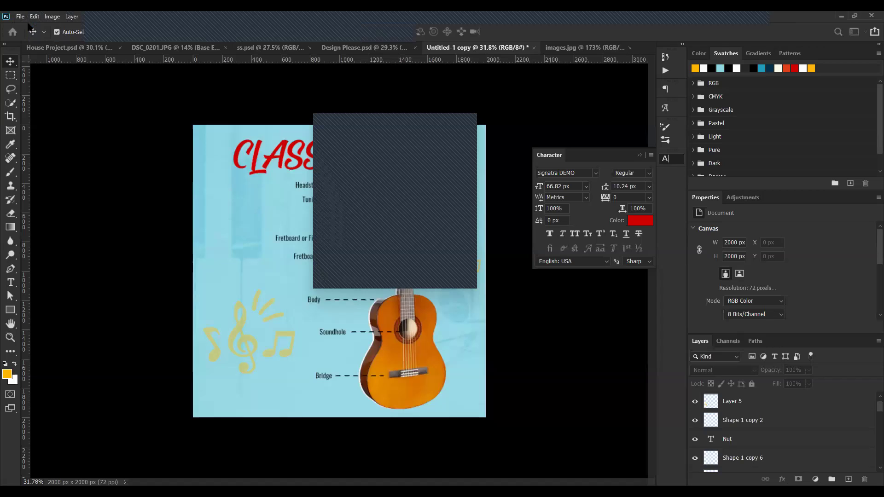
key("ctrl+n")
key("Return")
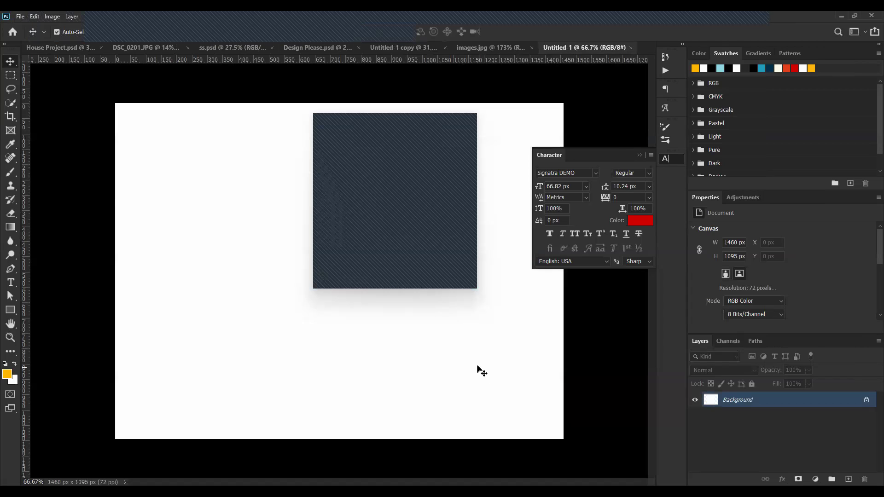
key("ctrl+v")
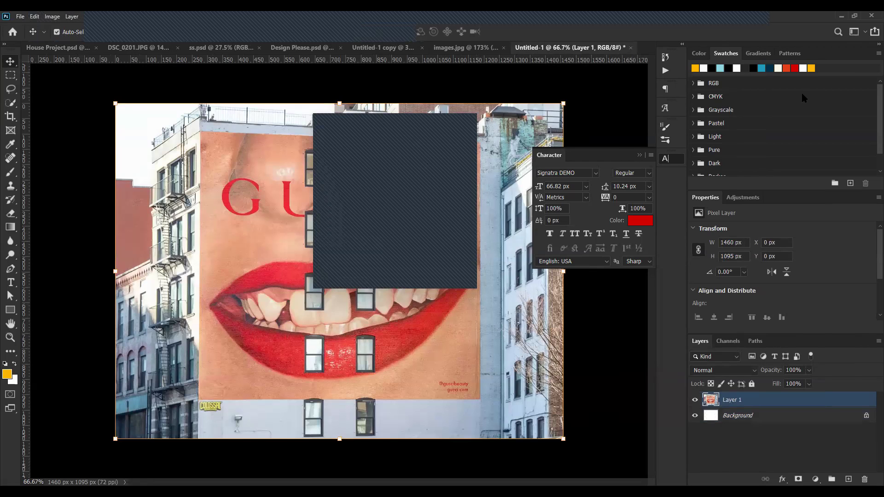
- Fully lock the pasted wall photo's layer
left_click(524, 254)
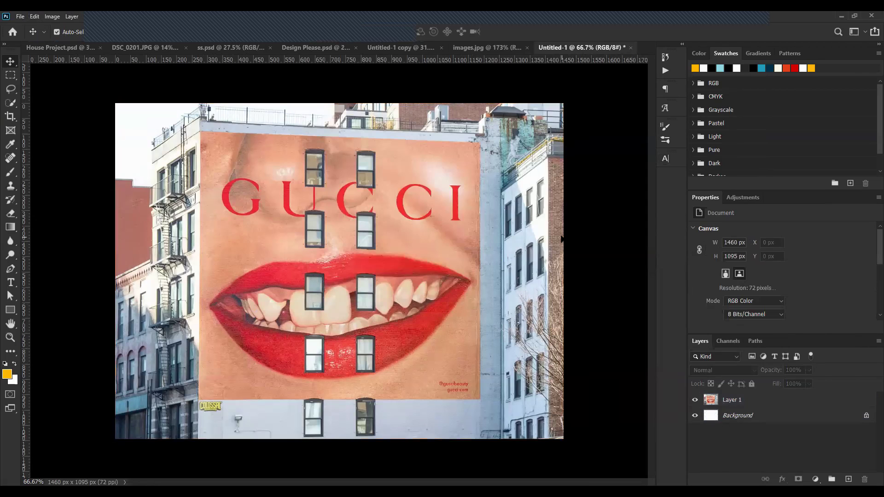
left_click(752, 383)
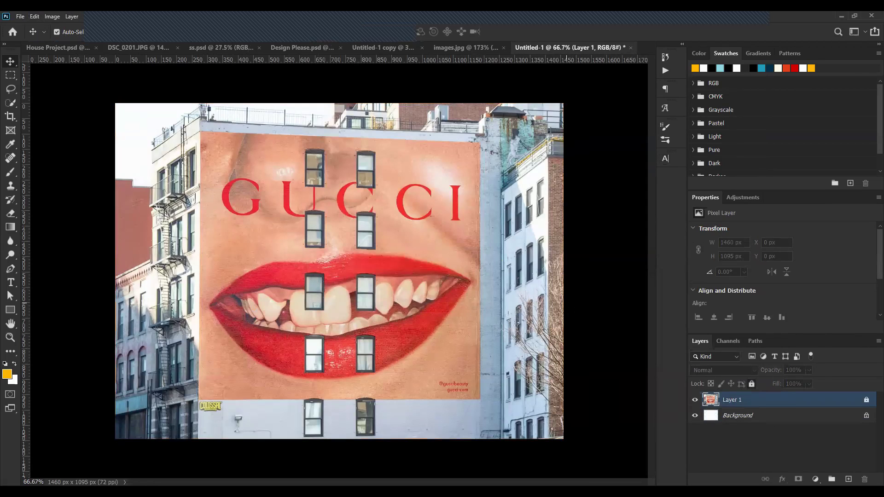
left_click(356, 304)
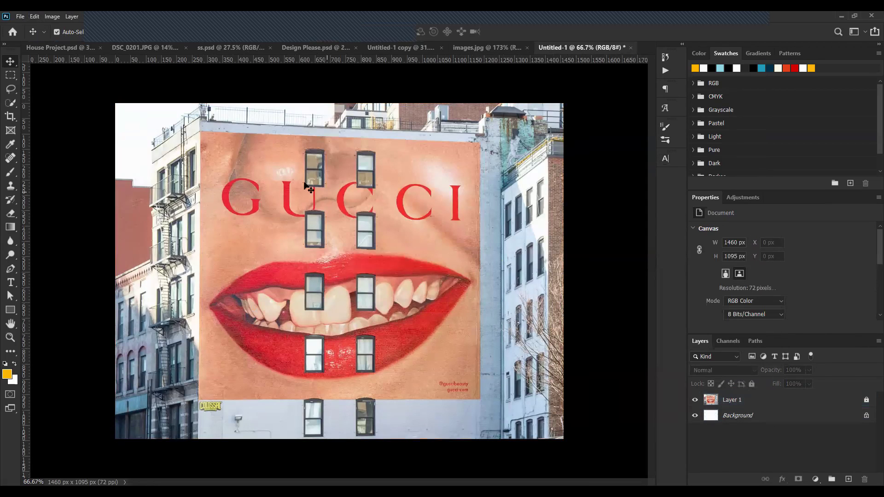
- In the CLASSIC GUITAR document, stamp all visible layers into one merged layer at the top of the stack
left_click(483, 49)
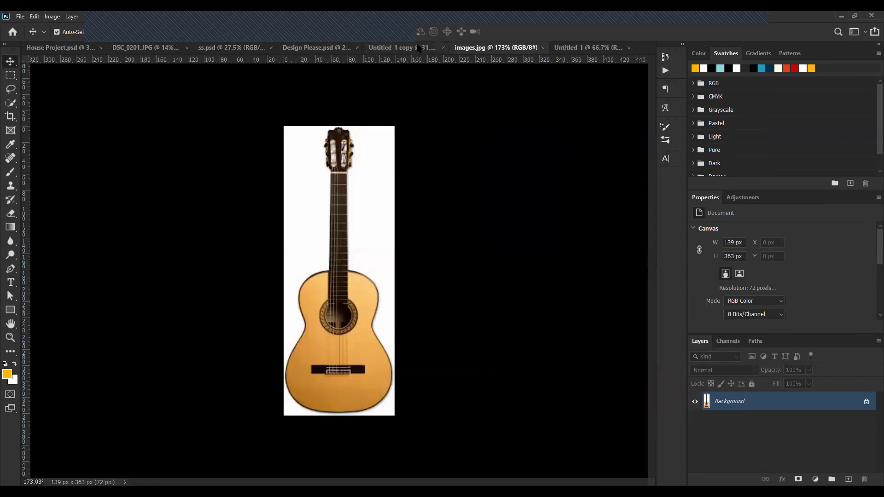
left_click(401, 48)
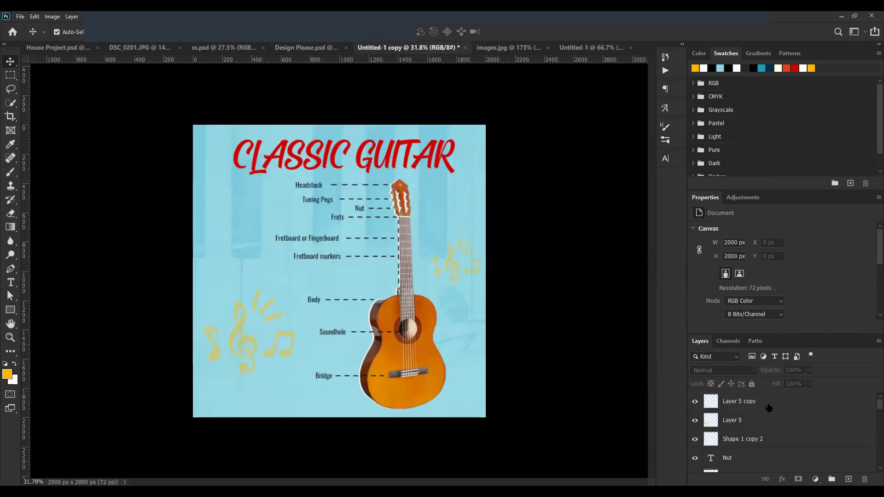
left_click(840, 408)
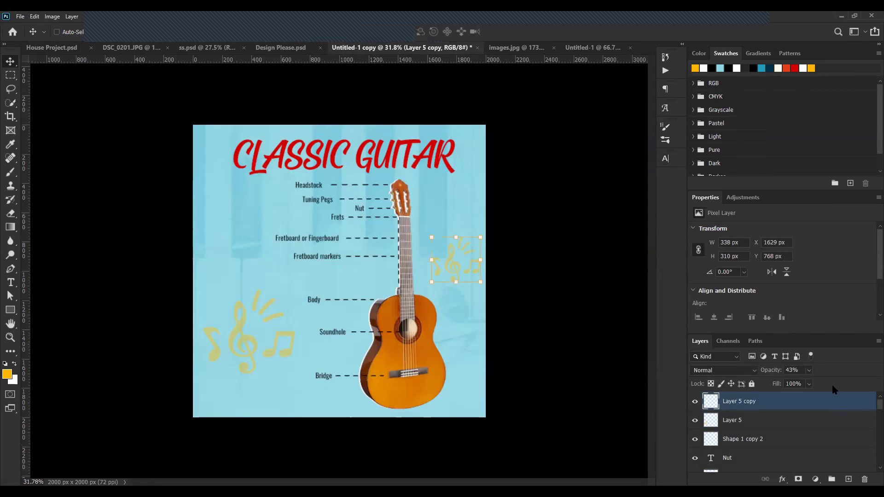
key("ctrl+shift+alt+e")
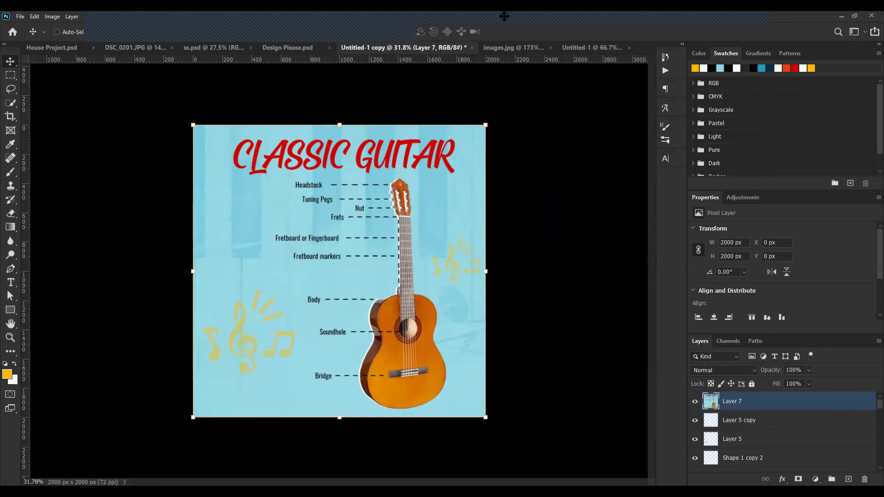
- Paste the merged infographic as a new layer in the GUCCI wall document
key("ctrl+Tab")
key("ctrl+Tab")
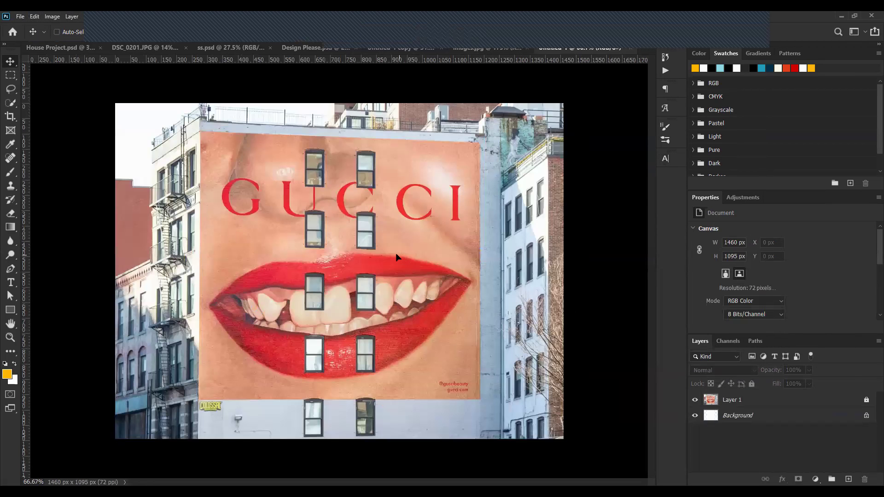
key("ctrl+v")
scroll(450, 276, "down", 8)
- Move the infographic onto the mural, aligned to its lower-left corner, and scale it to about 840 px square
key("ctrl+t")
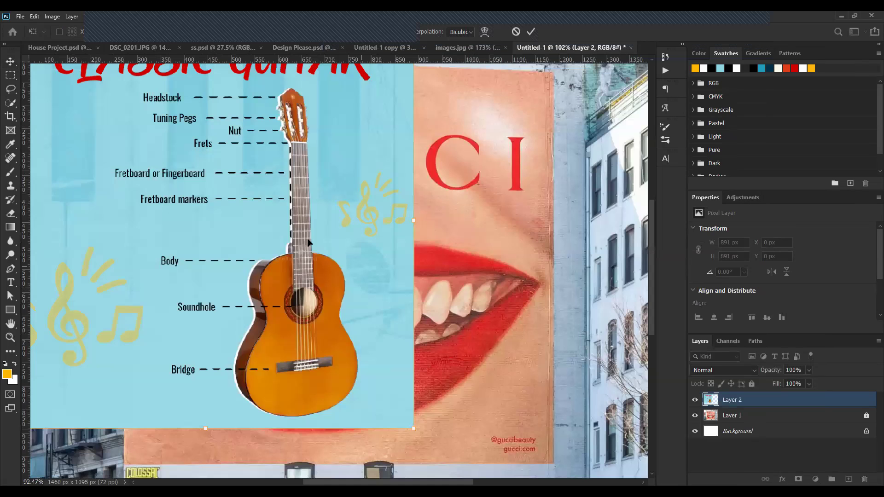
scroll(307, 239, "down", 2)
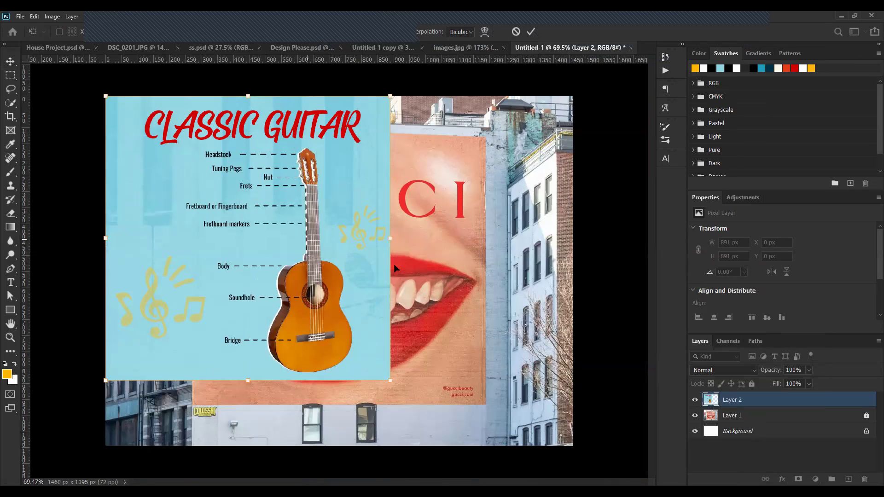
left_click_drag(307, 239, 395, 266)
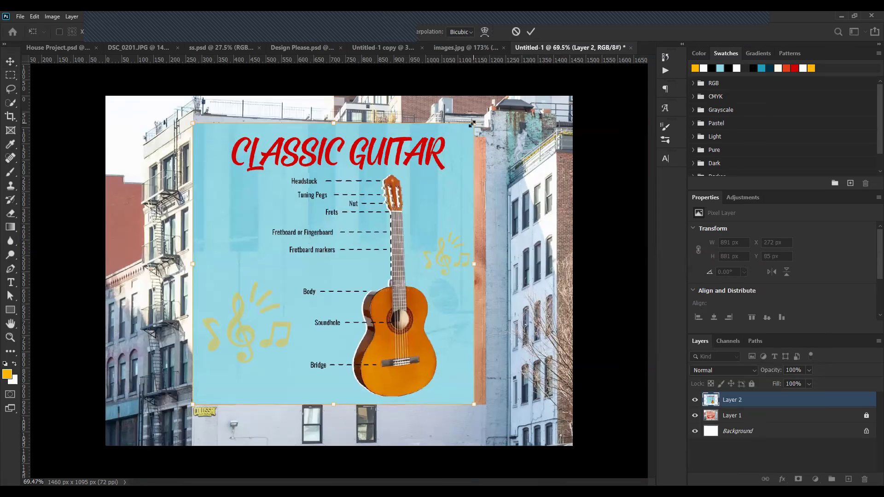
left_click_drag(463, 134, 460, 136)
left_click(530, 33)
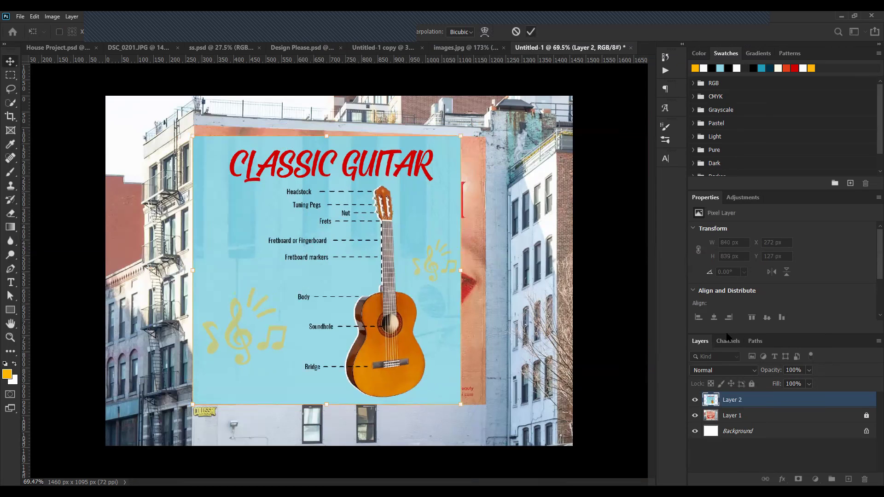
- Lower the infographic layer's opacity to 62% so the mural shows through
left_click(809, 370)
left_click_drag(801, 382, 794, 384)
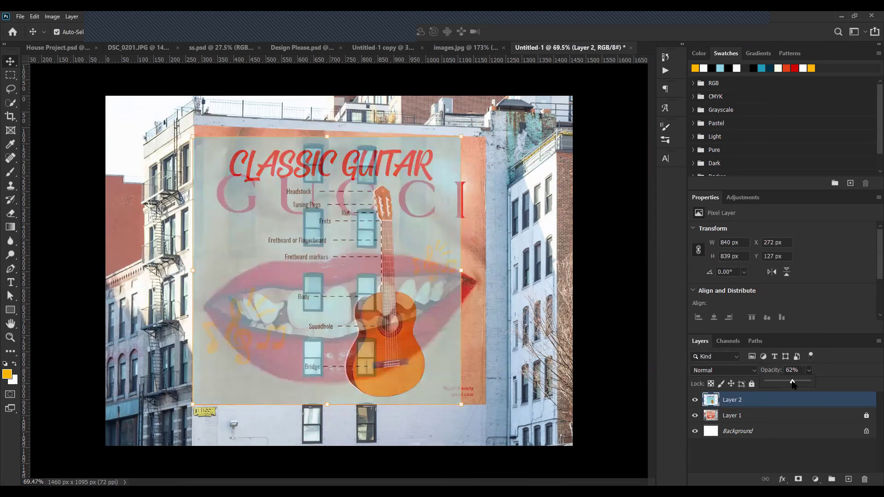
left_click(236, 272)
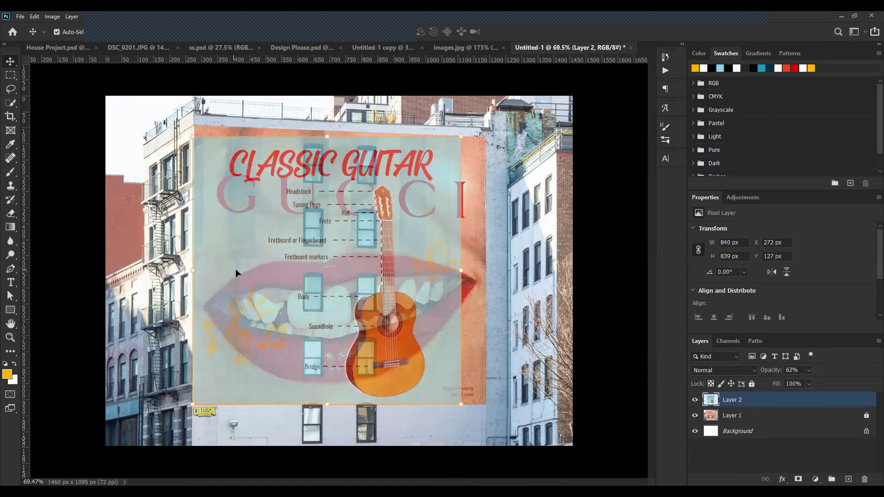
- Distort the infographic layer so its two upper corners meet the upper corners of the GUCCI mural
scroll(183, 126, "up", 5)
left_click_drag(184, 126, 190, 176)
scroll(191, 176, "up", 1)
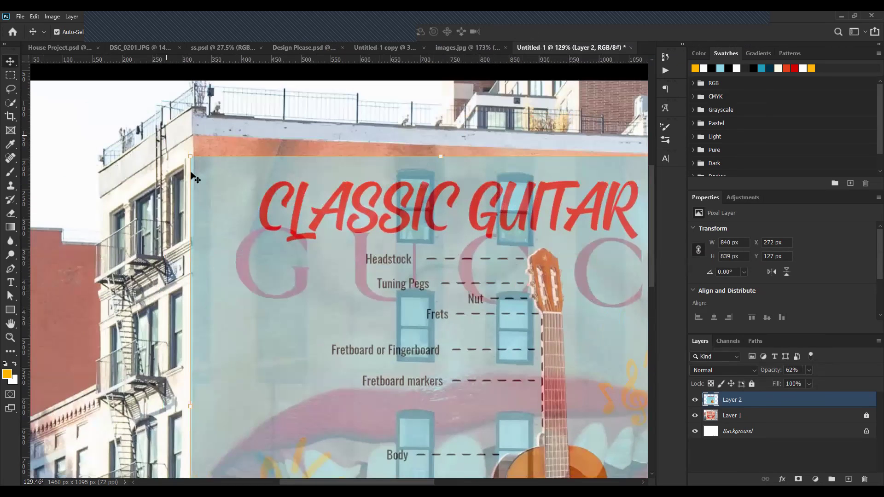
key("ctrl+t")
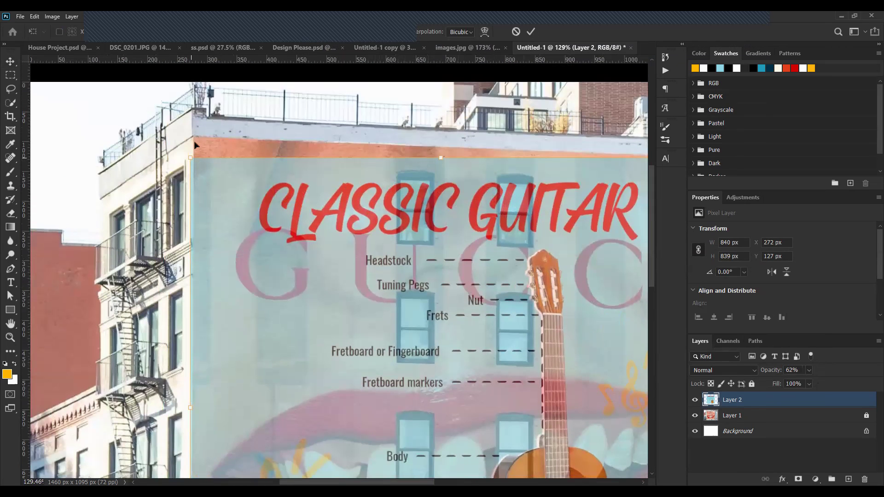
left_click_drag(191, 158, 193, 135)
left_click_drag(492, 236, 264, 229)
scroll(380, 157, "right", 2)
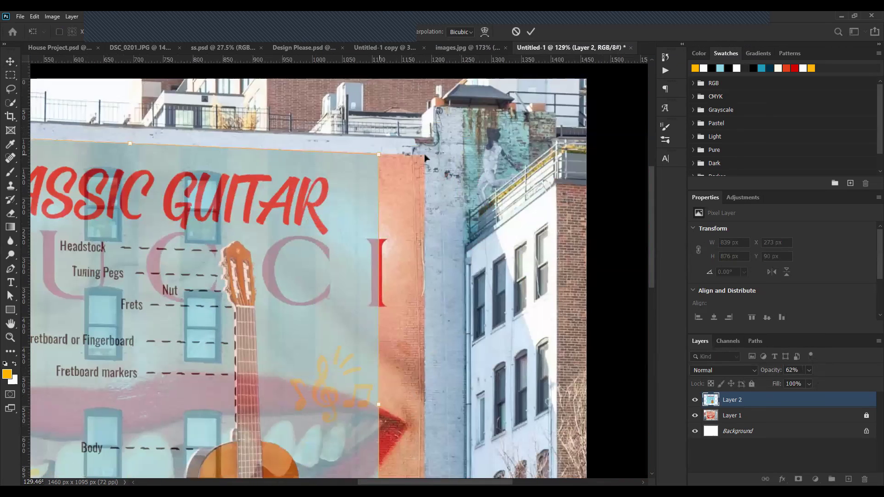
left_click_drag(379, 155, 425, 155)
- Pull the infographic's lower-right corner to the mural's lower-right corner and align its lower edge with the mural's edge
left_click_drag(377, 386, 321, 252)
scroll(322, 252, "down", 10)
scroll(322, 252, "right", 2)
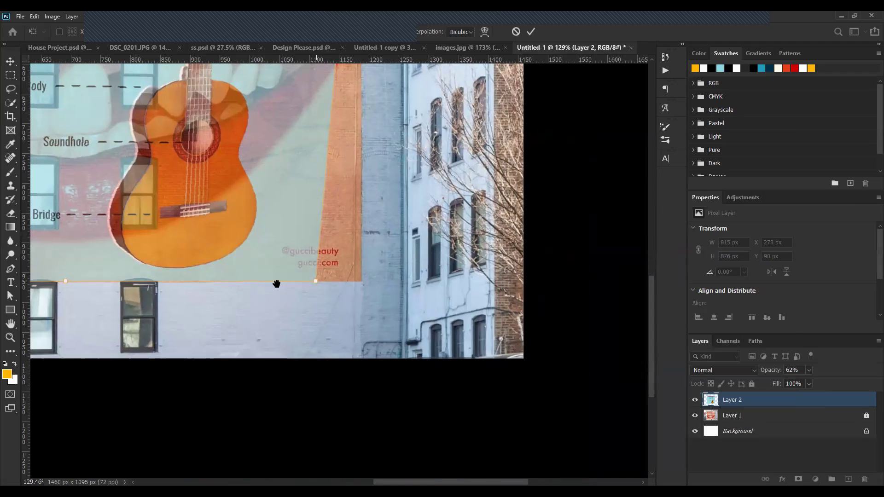
scroll(277, 282, "left", 5)
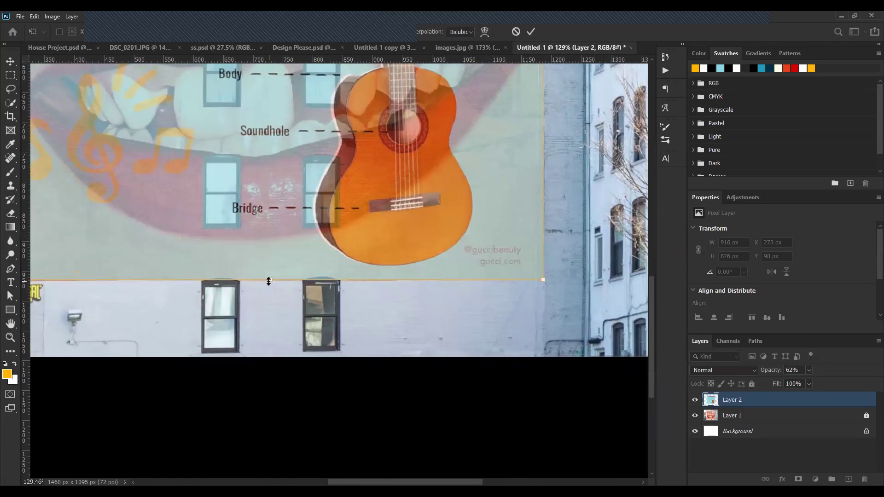
left_click_drag(269, 281, 269, 282)
scroll(435, 281, "up", 1)
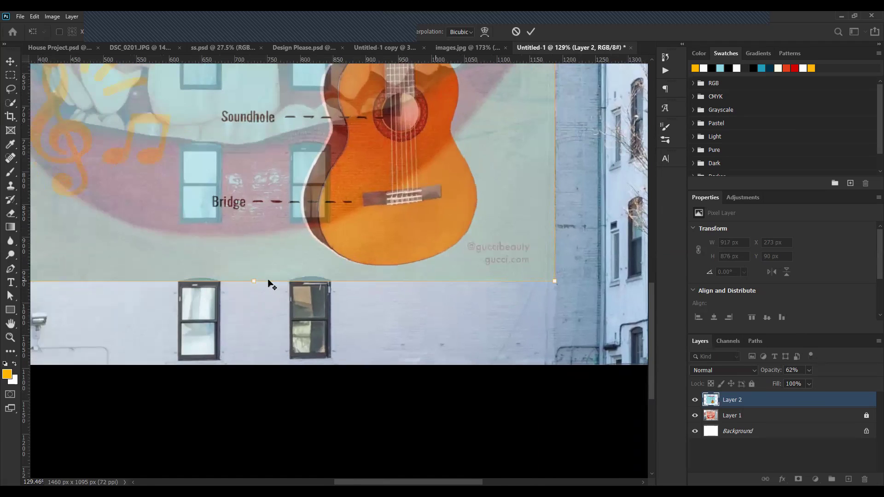
scroll(435, 280, "down", 9)
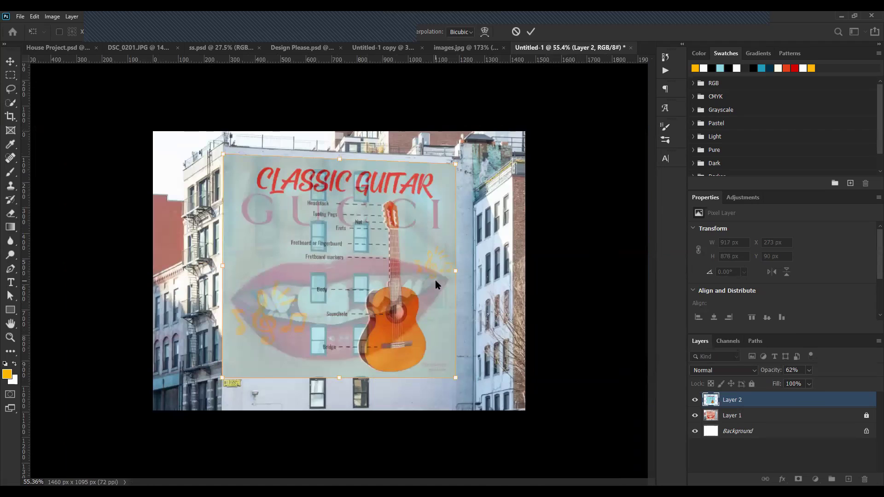
- Apply the distortion and raise the infographic layer's opacity to 100%
key("alt+space")
left_click(532, 32)
left_click(530, 30)
left_click_drag(809, 370, 865, 381)
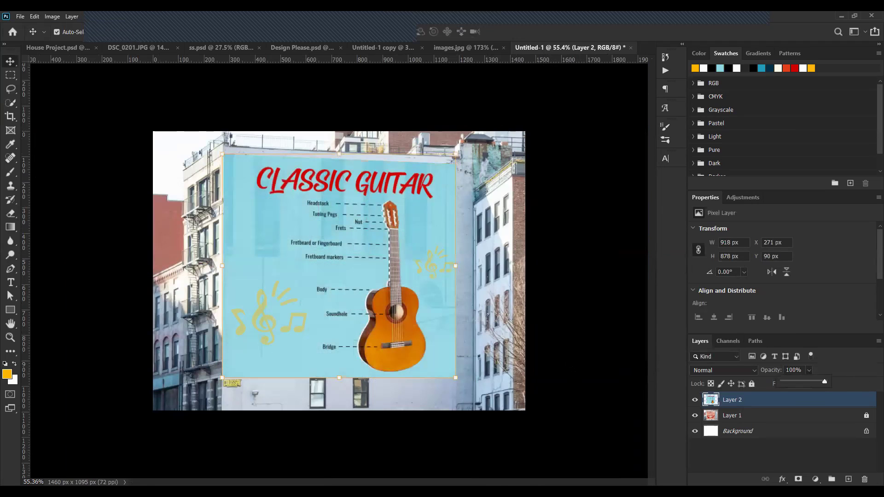
left_click(572, 385)
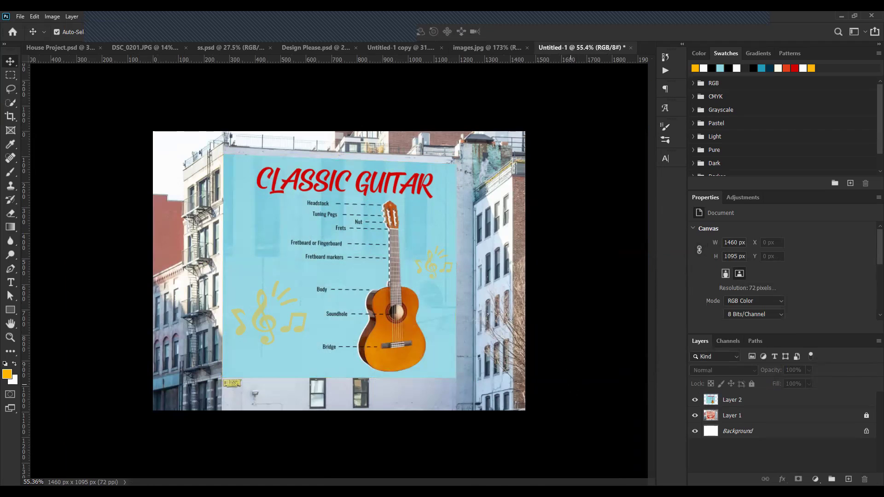
- Add a Levels adjustment clipped to the infographic layer, with midtones at 0.58 and the Soft Light blend mode
left_click(774, 399)
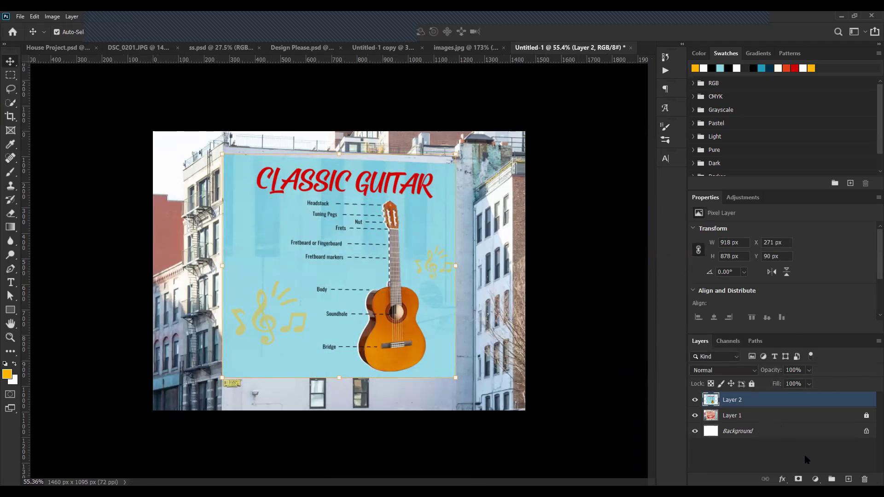
left_click(816, 479)
left_click(846, 359)
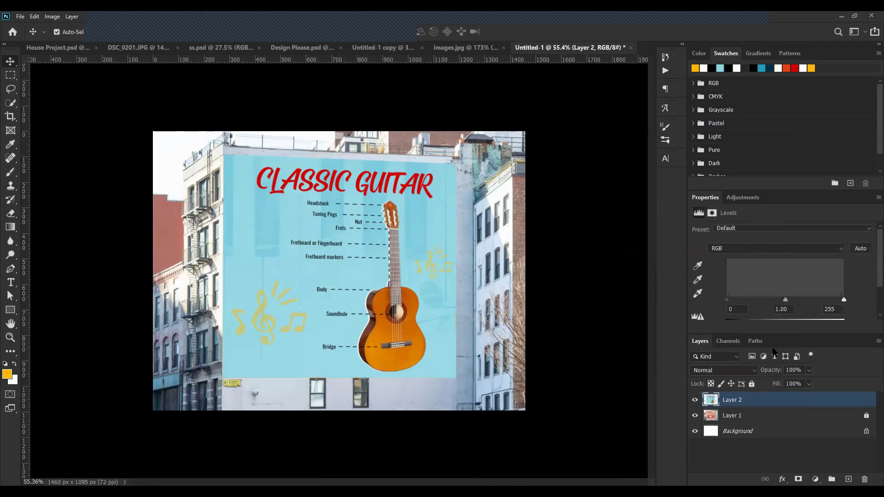
left_click_drag(788, 304, 798, 303)
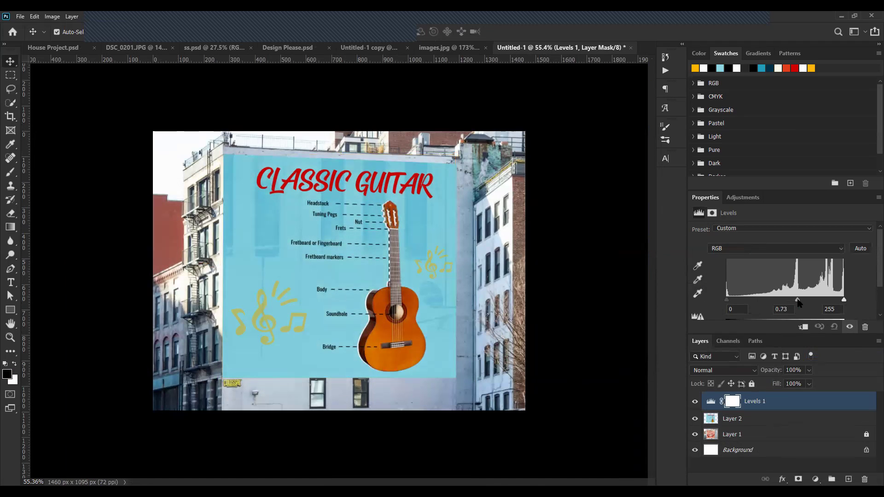
left_click(804, 326)
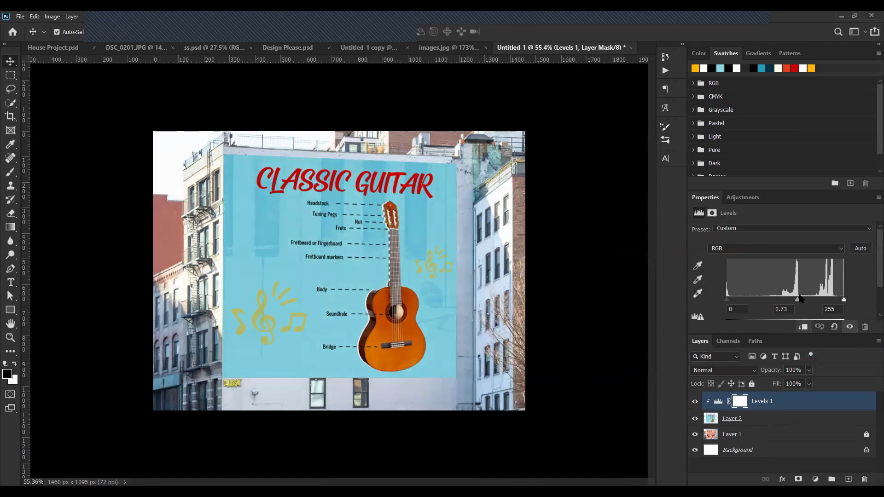
left_click_drag(799, 300, 804, 301)
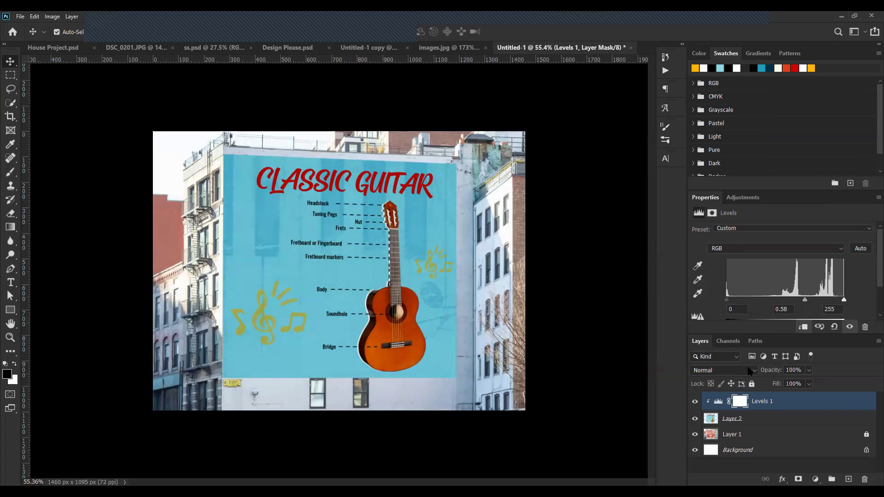
left_click(749, 371)
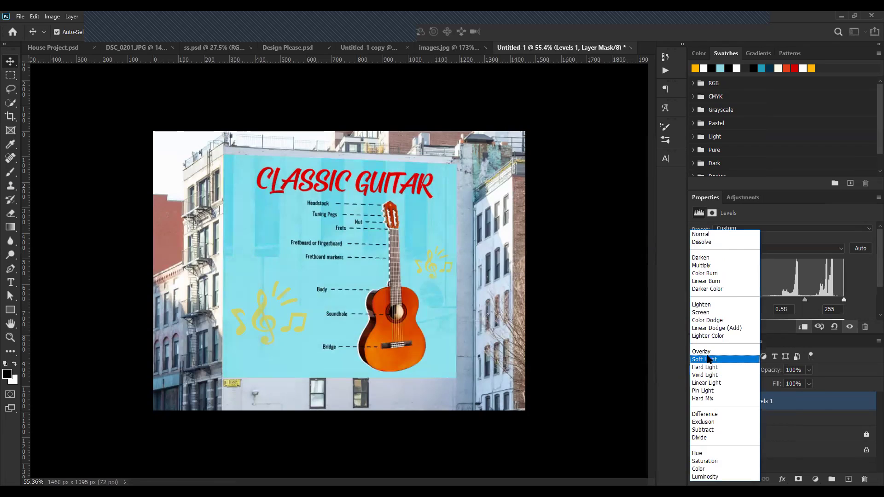
left_click(708, 357)
- Lower the infographic layer's opacity to 39% and add a layer mask to it
left_click(385, 308)
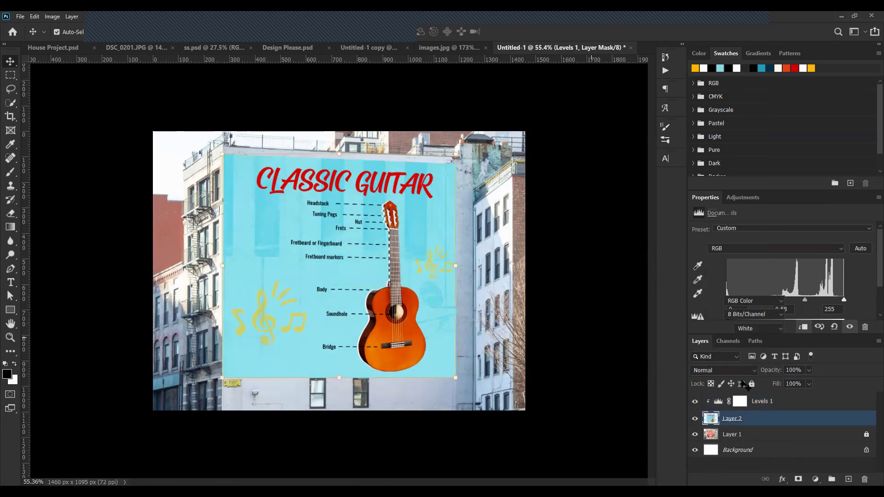
left_click(424, 282)
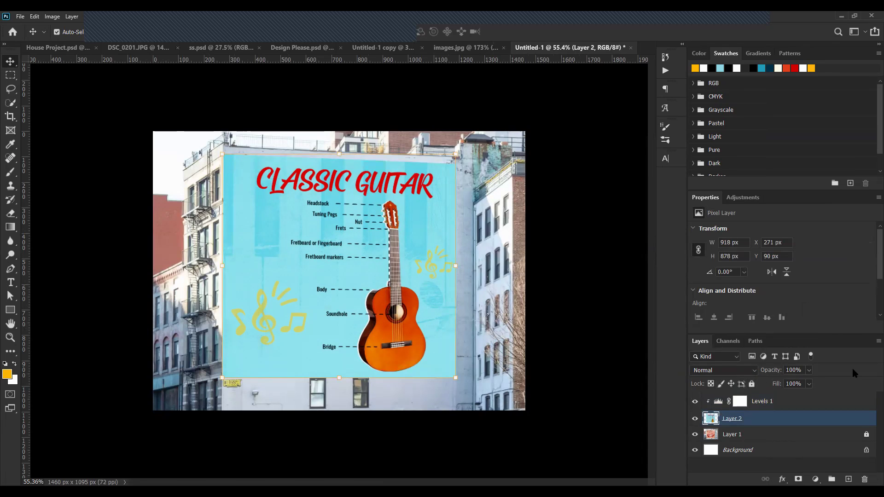
left_click(808, 370)
left_click_drag(792, 383, 784, 383)
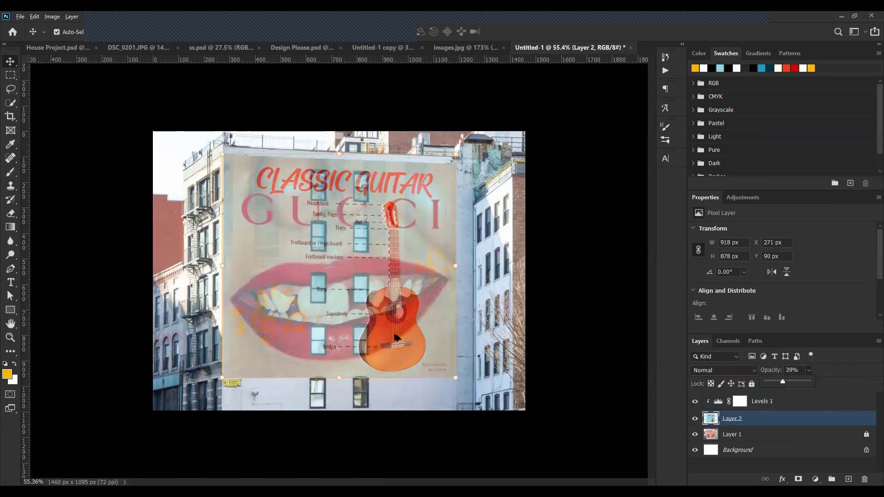
scroll(395, 339, "up", 5)
scroll(364, 343, "up", 4)
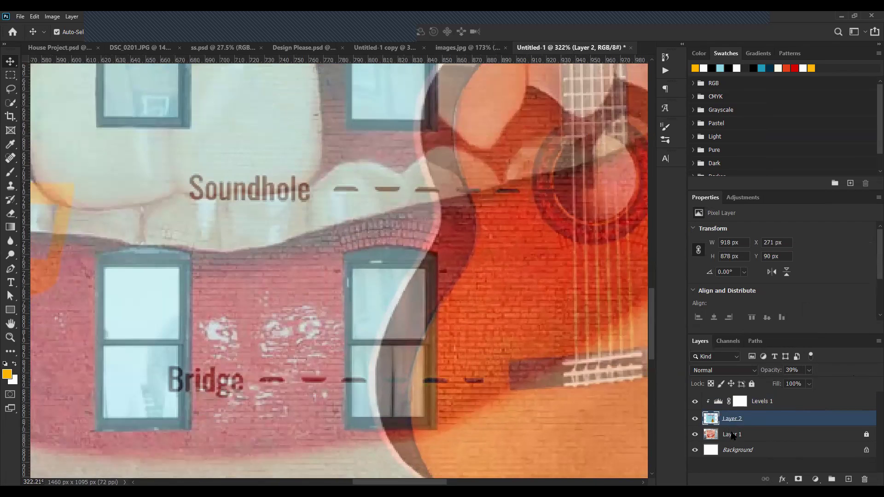
left_click(798, 479)
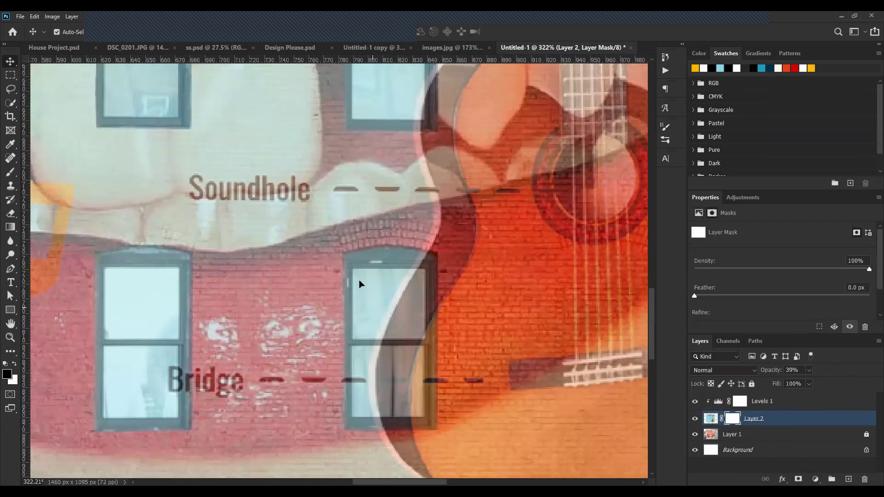
- Paint black on the infographic's mask over the window overlapping the guitar body, covering its frame and panes, to reveal it
key("b")
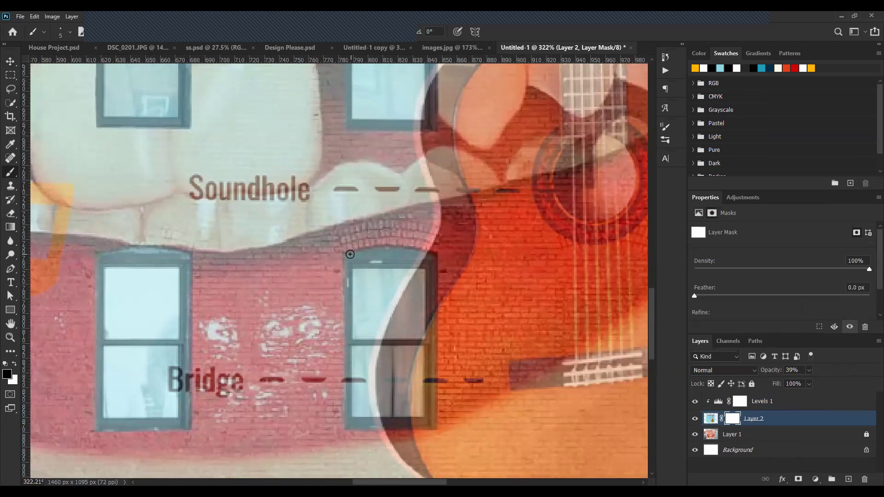
mouse_move(348, 259)
left_mouse_down()
mouse_move(349, 423)
mouse_move(425, 426)
mouse_move(438, 319)
mouse_move(434, 258)
mouse_move(431, 283)
mouse_move(430, 264)
mouse_move(410, 252)
mouse_move(353, 255)
mouse_move(387, 270)
left_mouse_up()
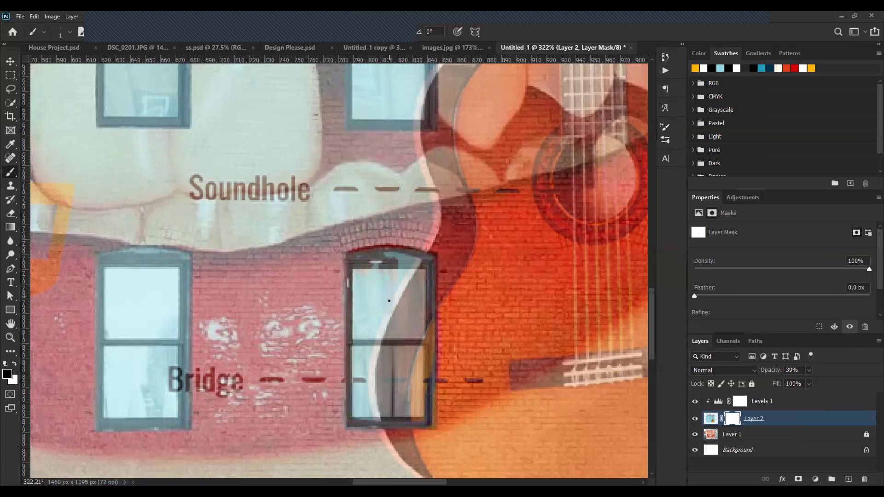
key("bracketright")
key("bracketright")
key("bracketright")
key("bracketright")
key("bracketright")
key("bracketright")
key("bracketright")
key("bracketright")
key("bracketright")
key("bracketright")
mouse_move(384, 268)
left_mouse_down()
mouse_move(376, 336)
mouse_move(371, 285)
left_mouse_up()
mouse_move(361, 371)
left_mouse_down()
mouse_move(359, 414)
mouse_move(420, 409)
mouse_move(405, 315)
mouse_move(389, 366)
mouse_move(389, 346)
mouse_move(387, 387)
mouse_move(413, 369)
mouse_move(405, 264)
mouse_move(389, 264)
mouse_move(413, 388)
left_mouse_up()
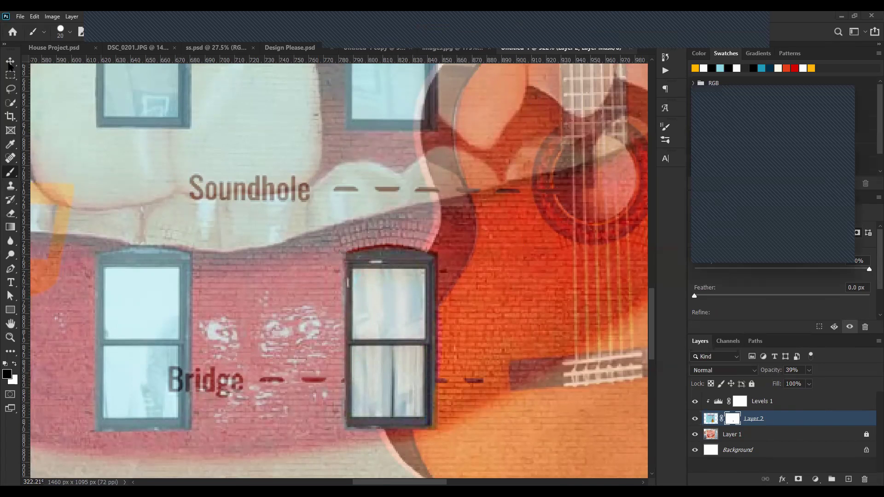
- Raise the infographic layer's opacity to 100% to check how the unmasked window looks against the artwork
scroll(394, 268, "down", 3)
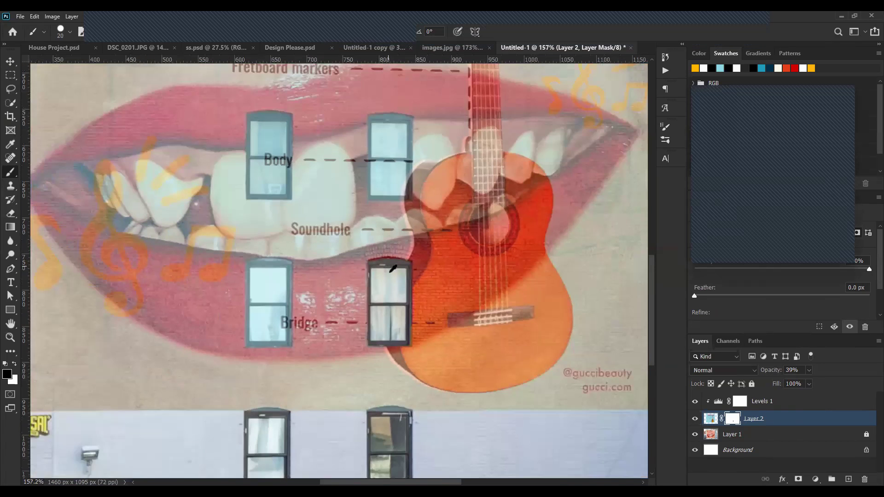
scroll(389, 280, "down", 2)
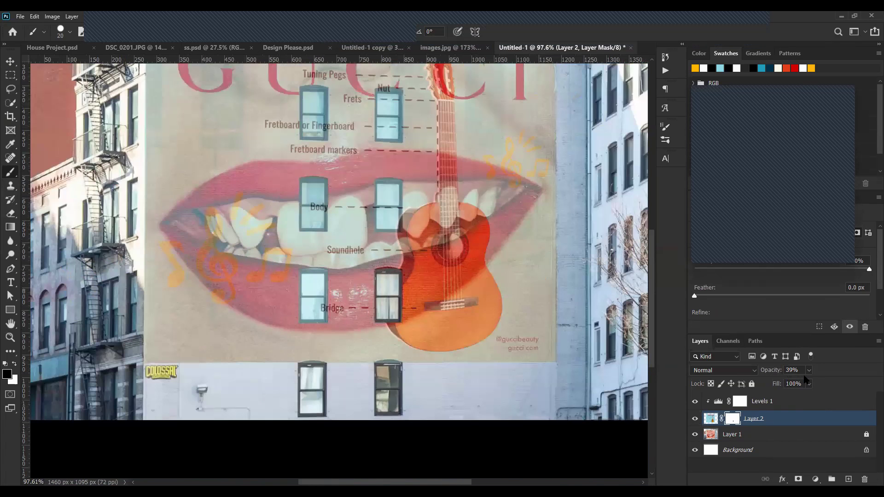
left_click_drag(809, 371, 841, 385)
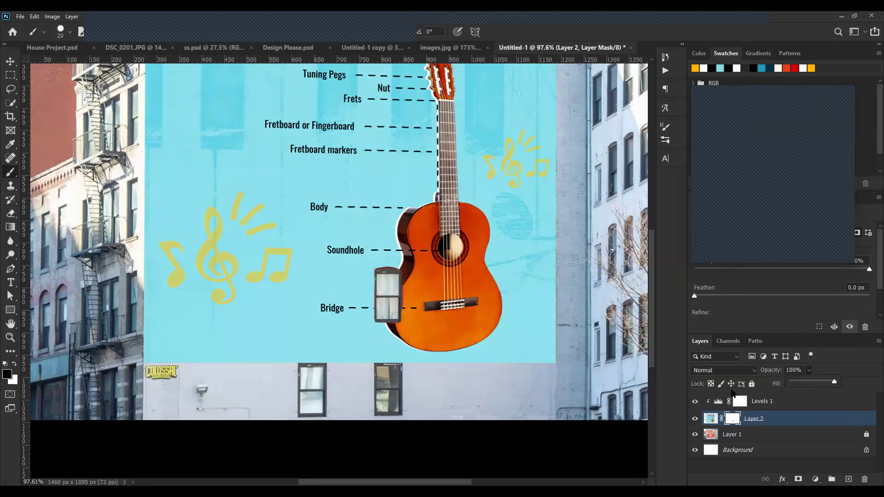
key("v")
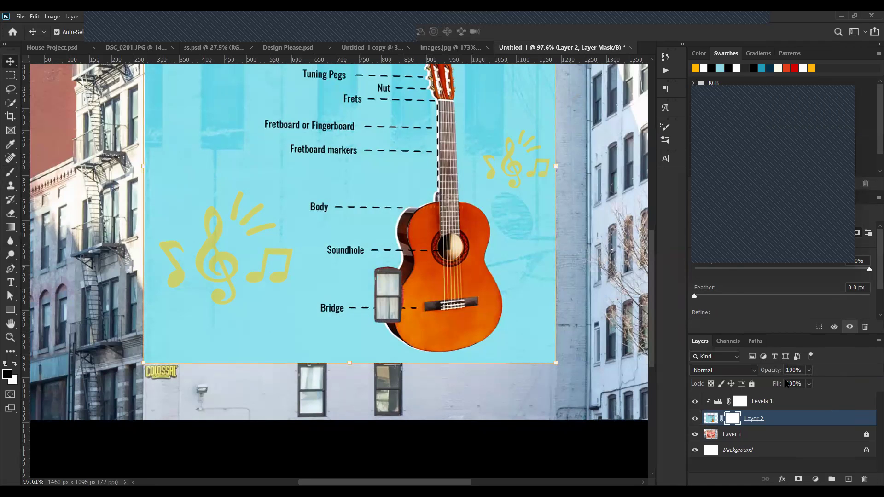
- Lower the infographic layer's opacity to 45% so the remaining windows show through
left_click_drag(809, 371, 786, 383)
scroll(318, 276, "up", 3)
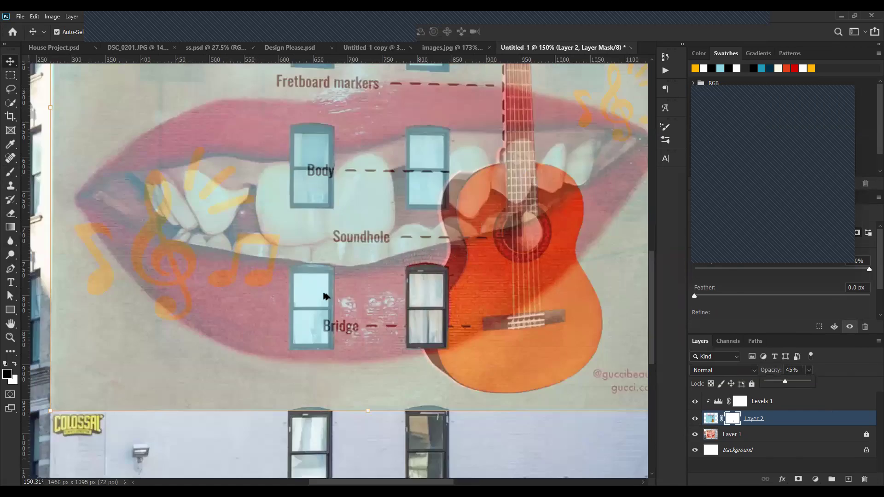
scroll(325, 296, "up", 4)
- Try to select the window beside the Bridge label with the Quick Selection tool, and clear the selection
key("w")
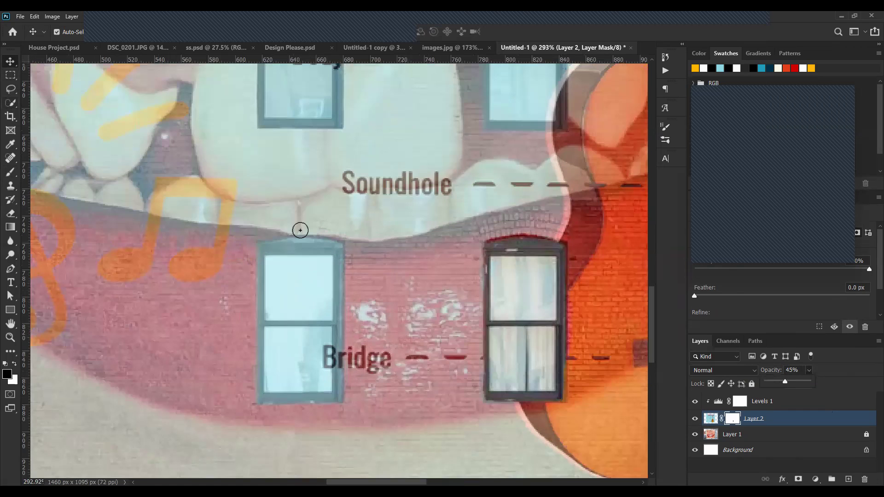
scroll(299, 231, "up", 3)
mouse_move(306, 221)
left_mouse_down()
mouse_move(269, 238)
mouse_move(267, 220)
mouse_move(257, 228)
mouse_move(299, 210)
left_mouse_up()
mouse_move(360, 216)
left_mouse_down()
mouse_move(374, 248)
mouse_move(375, 216)
mouse_move(370, 223)
left_mouse_up()
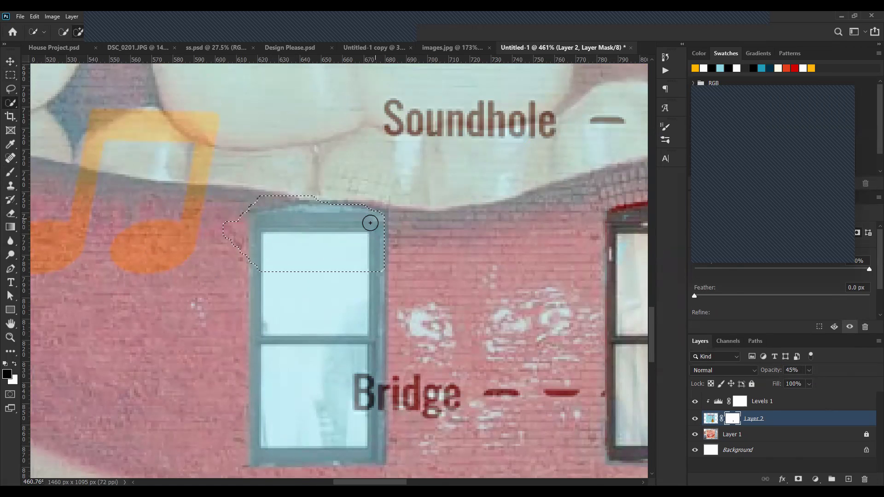
left_click_drag(285, 241, 288, 159)
mouse_move(265, 146)
left_mouse_down()
mouse_move(263, 239)
mouse_move(275, 302)
left_mouse_up()
key("ctrl+z")
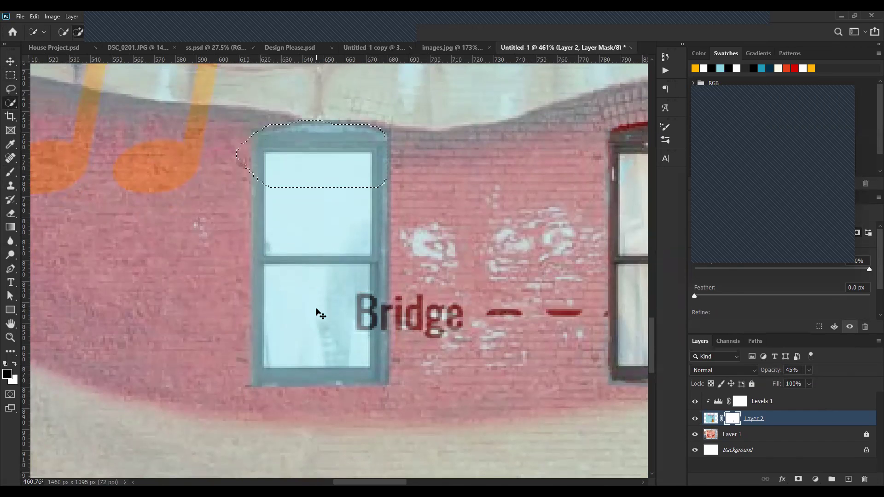
left_click(233, 172, "alt")
left_click_drag(233, 173, 240, 137)
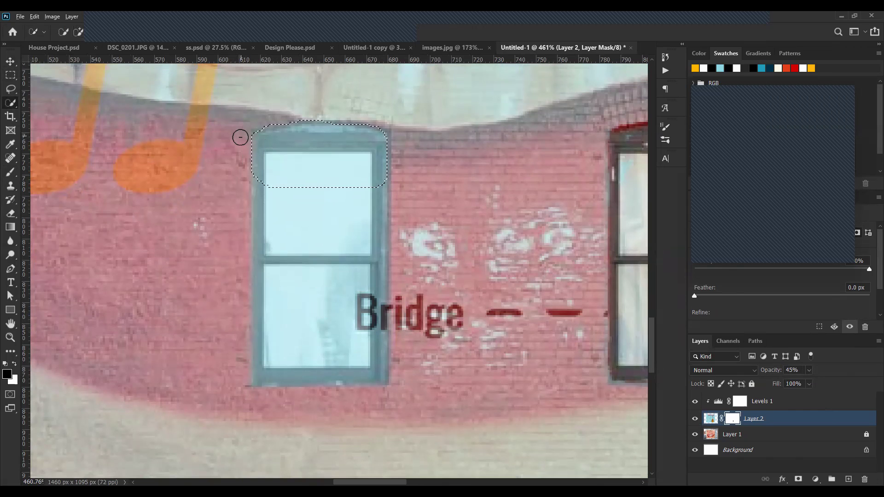
mouse_move(266, 182)
left_mouse_down()
mouse_move(266, 219)
mouse_move(312, 243)
left_mouse_up()
key("ctrl+d")
- Outline the window beside the Bridge label, including its frame, with a freehand Lasso selection
left_click(11, 75)
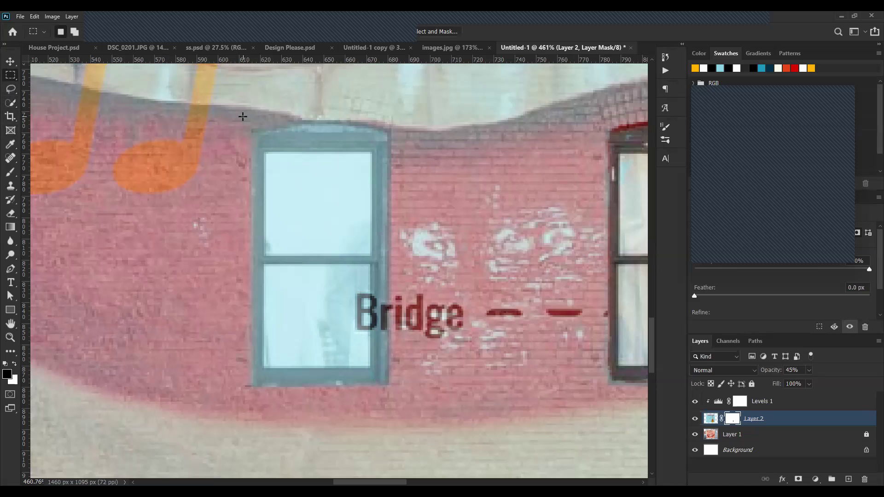
left_click(11, 92)
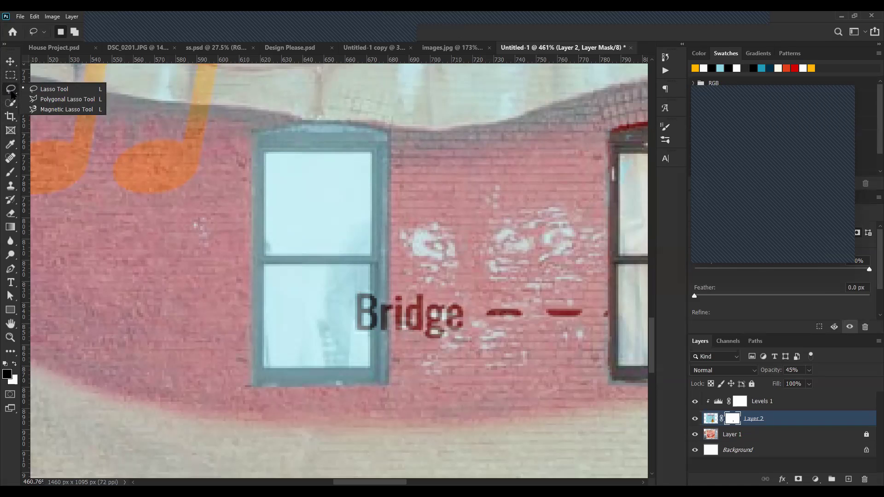
left_click(35, 91)
left_click_drag(253, 132, 256, 335)
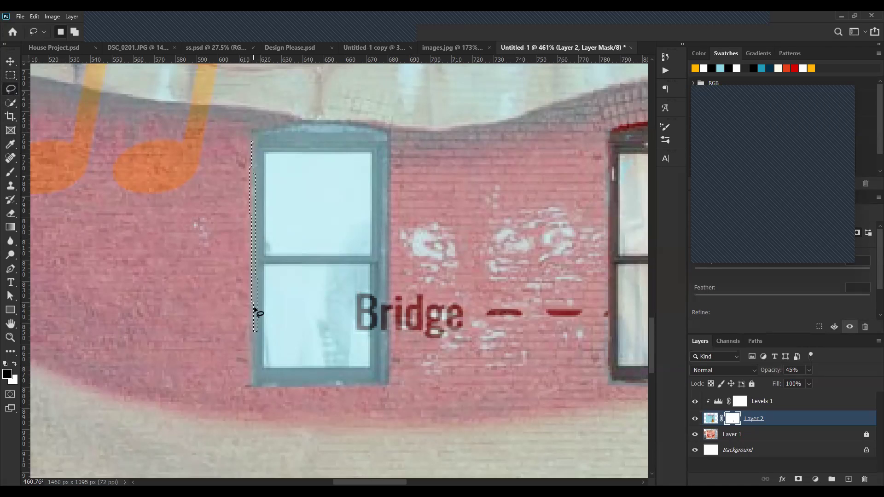
mouse_move(251, 134)
left_mouse_down()
mouse_move(255, 385)
mouse_move(356, 389)
mouse_move(391, 375)
mouse_move(390, 324)
left_mouse_up()
mouse_move(389, 283)
left_mouse_down()
mouse_move(385, 128)
mouse_move(299, 122)
mouse_move(252, 138)
left_mouse_up()
scroll(251, 244, "down", 5)
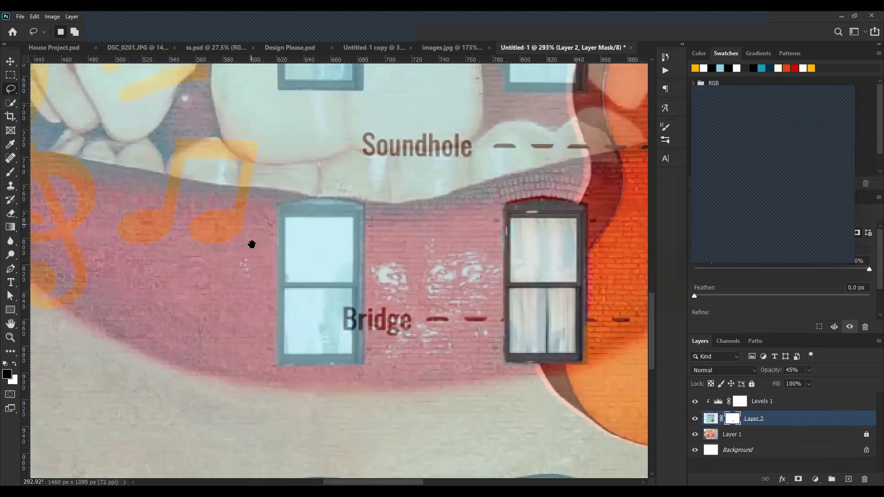
- Add both windows in the row crossed by the Body label and its dashed line to the Lasso selection
scroll(251, 239, "up", 10)
scroll(251, 240, "left", 4)
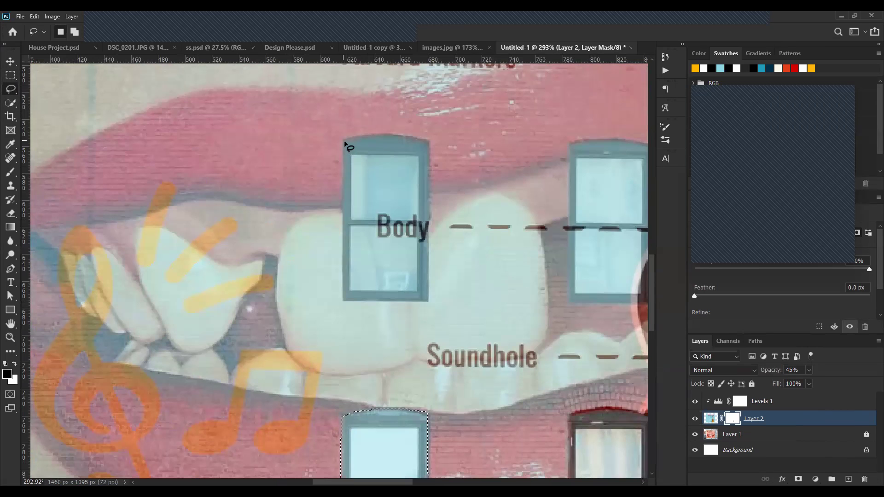
key("shift")
mouse_move(343, 140)
left_mouse_down()
mouse_move(343, 300)
mouse_move(428, 301)
mouse_move(428, 149)
mouse_move(374, 132)
mouse_move(344, 146)
left_mouse_up()
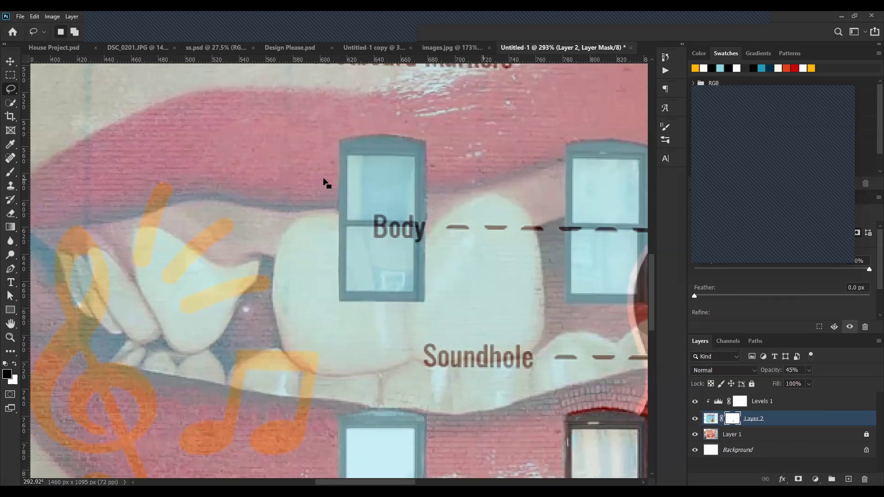
scroll(427, 192, "right", 5)
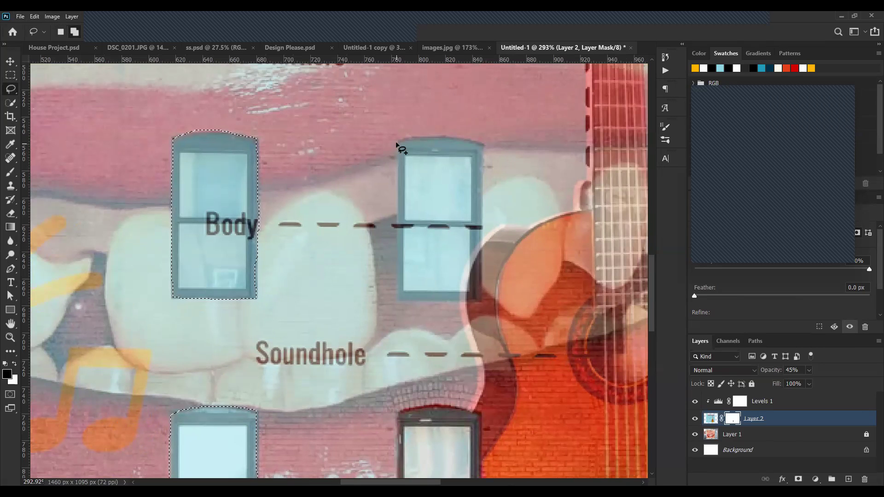
mouse_move(397, 144)
left_mouse_down()
mouse_move(398, 295)
mouse_move(482, 299)
mouse_move(480, 143)
mouse_move(397, 141)
left_mouse_up()
left_click_drag(461, 316, 416, 243)
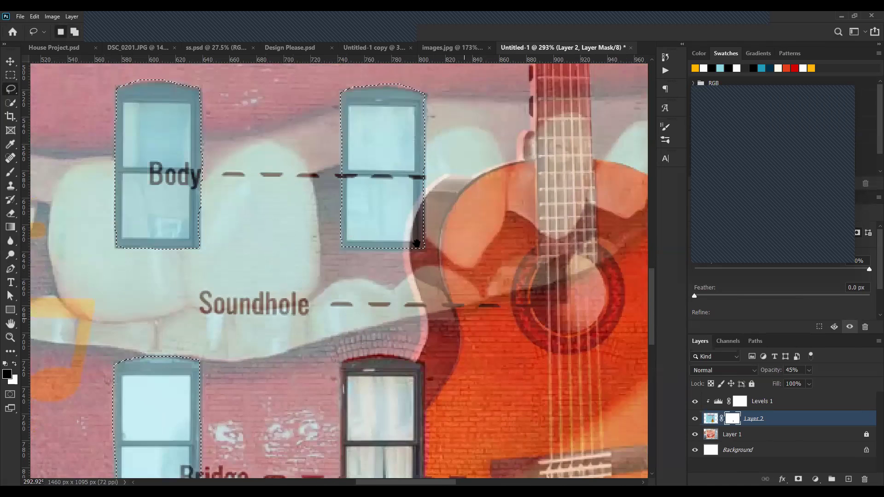
- Add the two windows in the row at the Nut, Frets and Fretboard or Fingerboard labels to the Lasso selection
scroll(416, 242, "down", 6)
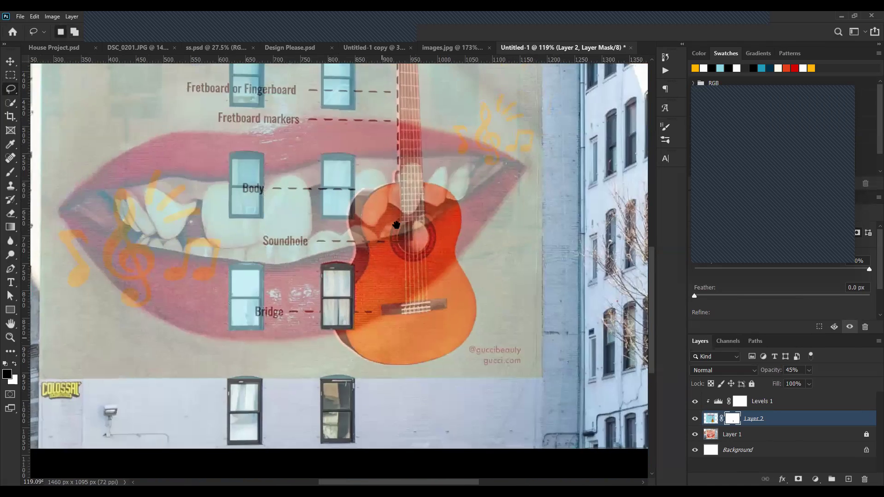
left_click_drag(382, 335, 397, 225)
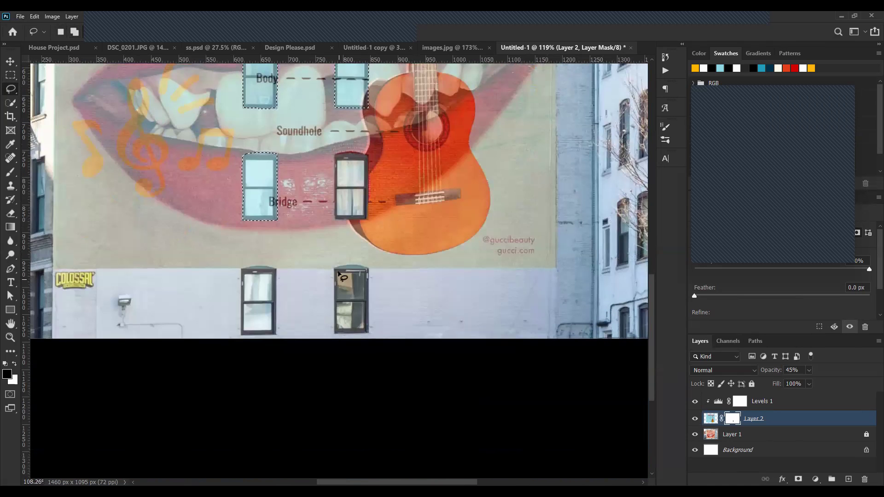
scroll(339, 276, "down", 1)
key("ctrl+0")
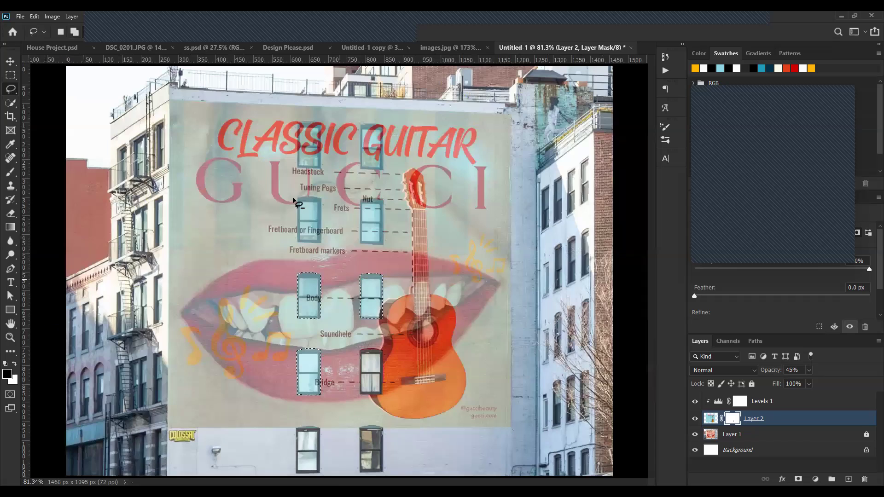
scroll(304, 197, "up", 4)
mouse_move(304, 197)
left_mouse_down()
mouse_move(304, 343)
mouse_move(383, 346)
mouse_move(385, 199)
mouse_move(320, 194)
mouse_move(304, 205)
left_mouse_up()
left_click_drag(449, 227, 335, 213)
left_click_drag(407, 193, 412, 335)
mouse_move(420, 337)
left_mouse_down()
mouse_move(487, 341)
mouse_move(489, 198)
mouse_move(449, 184)
mouse_move(415, 192)
mouse_move(407, 257)
left_mouse_up()
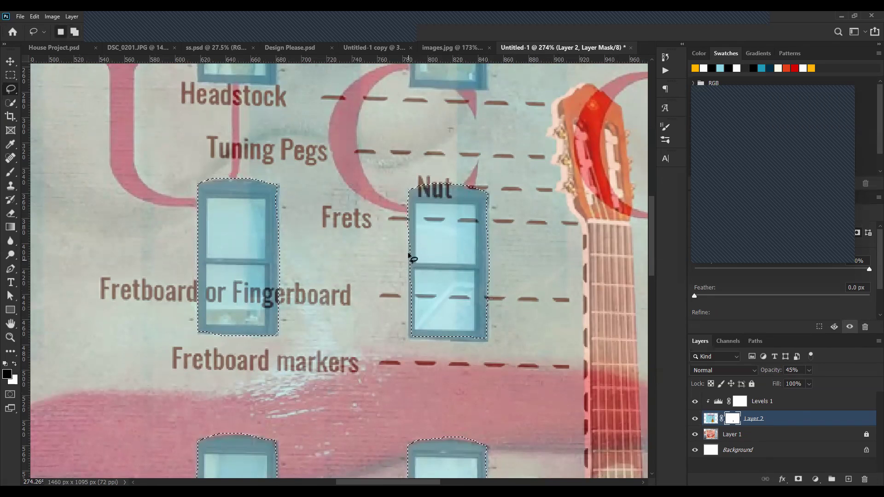
mouse_move(408, 295)
left_mouse_down()
mouse_move(412, 342)
mouse_move(477, 341)
mouse_move(487, 330)
mouse_move(483, 257)
mouse_move(484, 271)
left_mouse_up()
- Add the two uppermost windows behind the CLASSIC GUITAR title to the Lasso selection
scroll(399, 198, "up", 3)
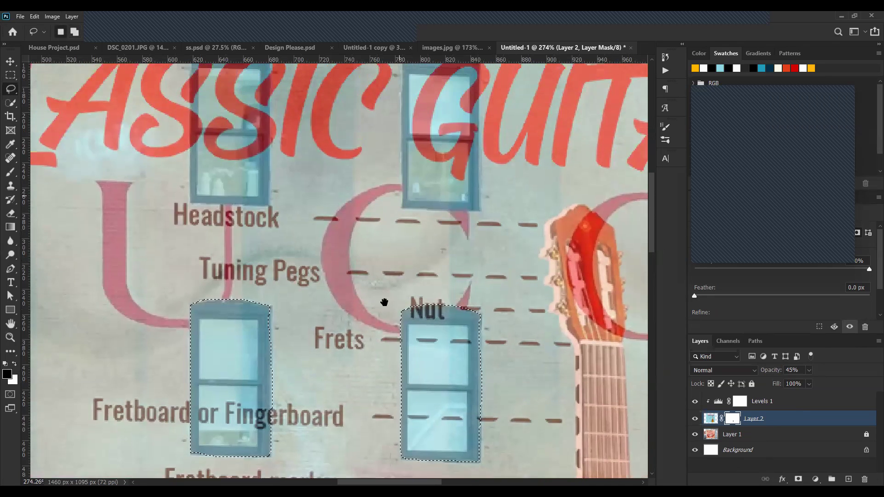
scroll(387, 184, "up", 3)
mouse_move(387, 176)
left_mouse_down()
mouse_move(386, 321)
mouse_move(469, 323)
mouse_move(462, 172)
mouse_move(385, 176)
left_mouse_up()
scroll(355, 227, "left", 3)
mouse_move(229, 173)
left_mouse_down()
mouse_move(230, 322)
mouse_move(308, 326)
mouse_move(308, 181)
mouse_move(260, 168)
mouse_move(231, 175)
left_mouse_up()
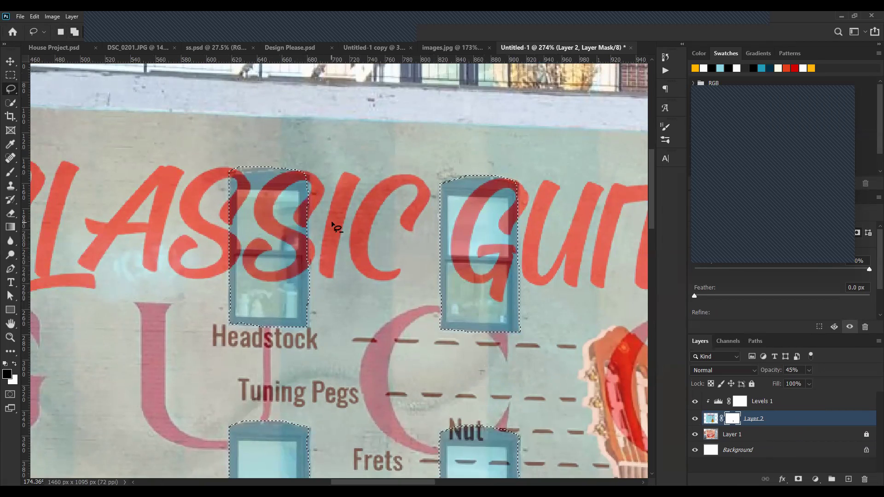
- Paint black on the infographic's mask across all selected windows with a 125 px brush to reveal them
scroll(405, 357, "down", 2)
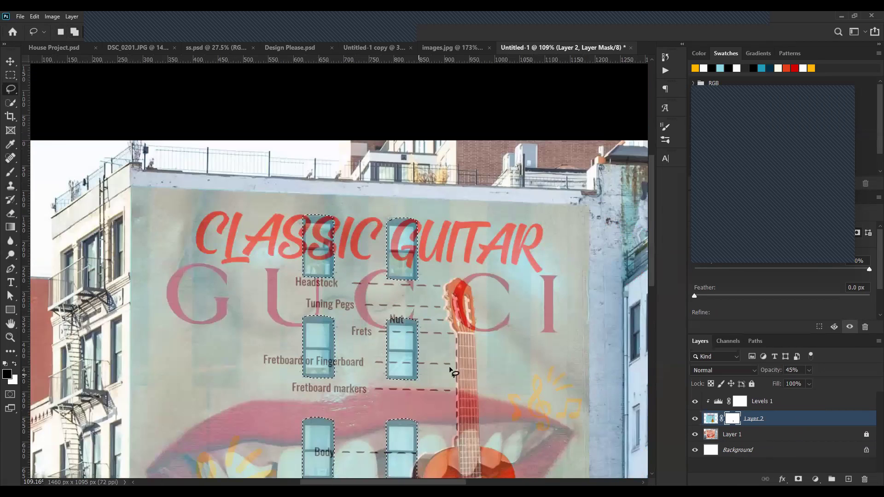
scroll(451, 370, "down", 1)
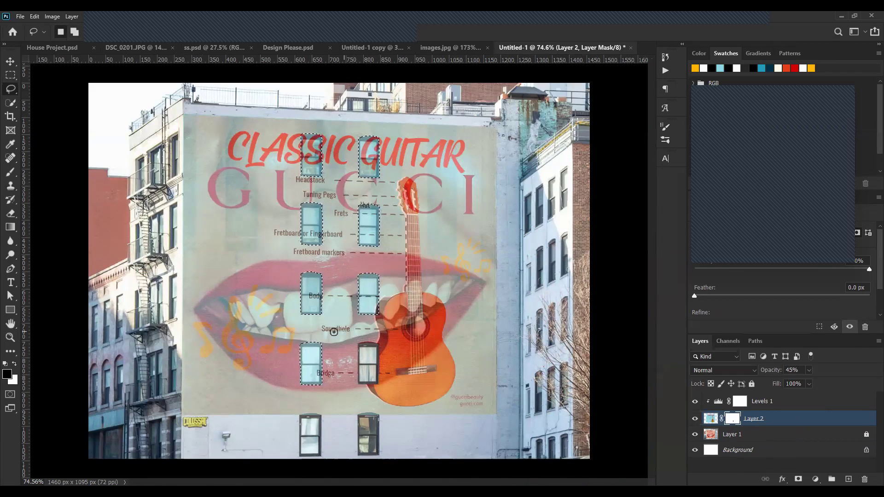
key("b")
key("bracketright")
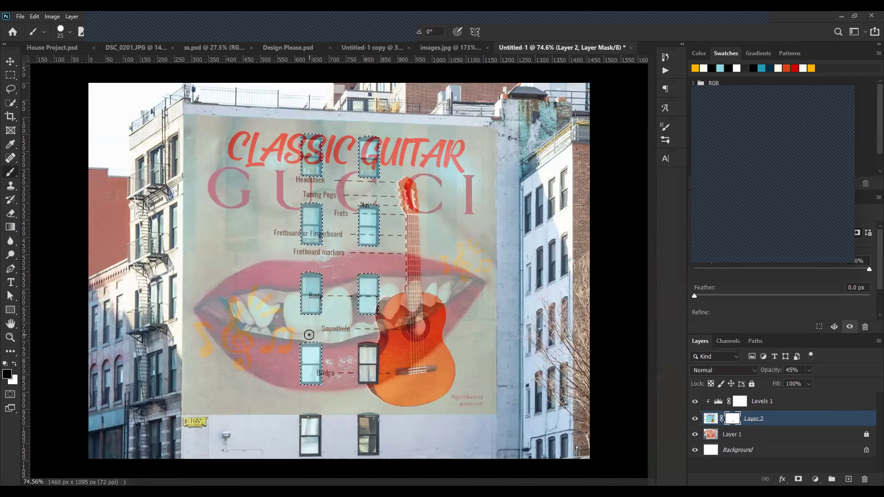
key("bracketright")
key("bracketright")
key("bracketright")
key("bracketright")
key("bracketright")
key("bracketright")
key("bracketright")
mouse_move(288, 189)
left_mouse_down()
mouse_move(299, 254)
mouse_move(342, 197)
mouse_move(414, 195)
left_mouse_up()
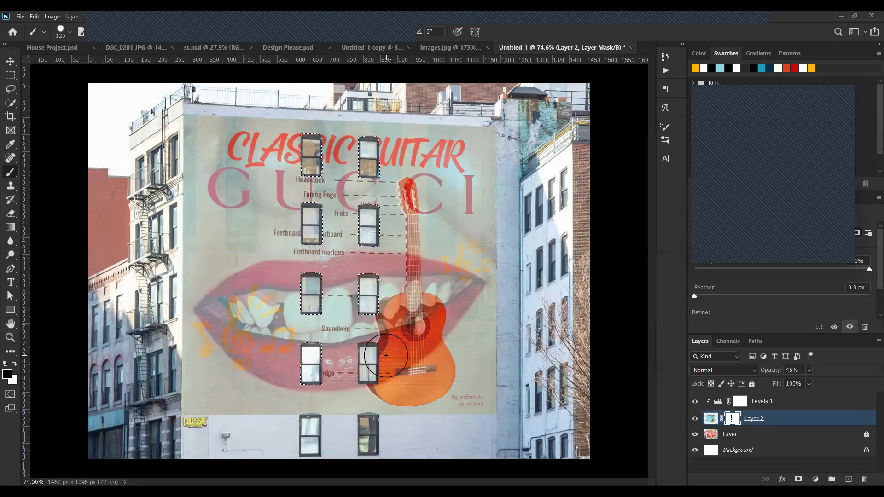
- Raise the infographic layer's opacity to 100% and set its blend mode to Multiply
key("v")
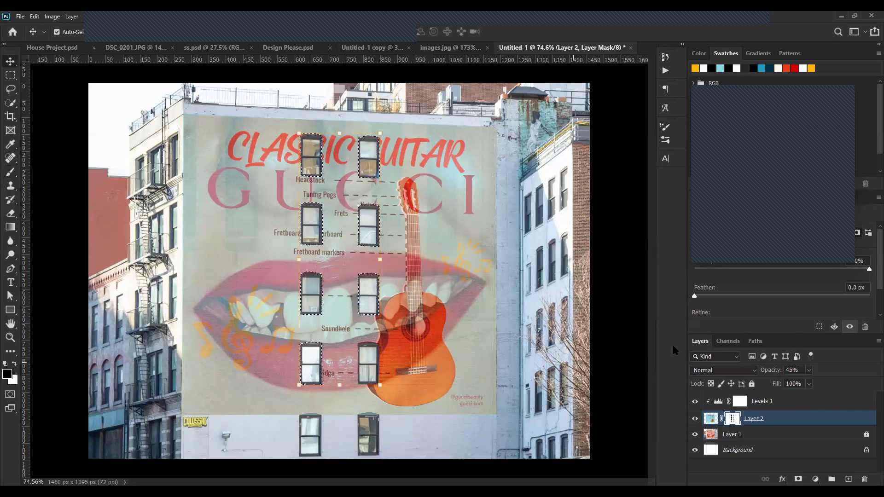
key("ctrl+2")
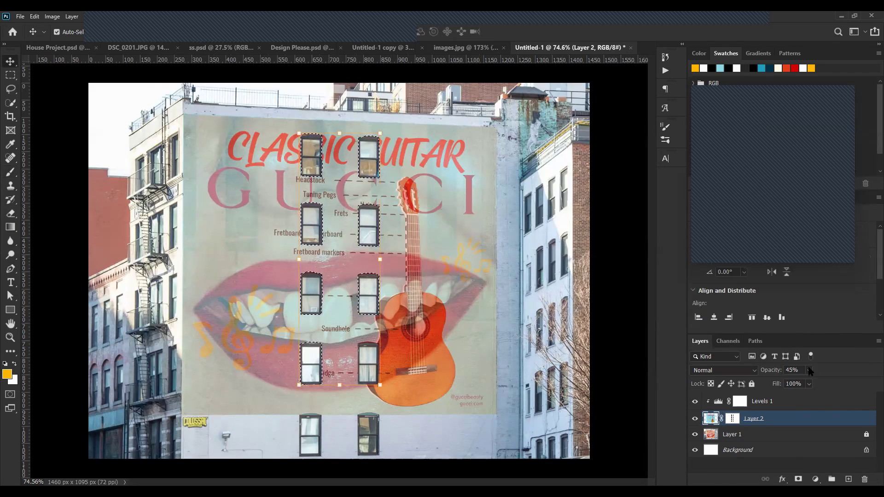
left_click_drag(810, 371, 862, 383)
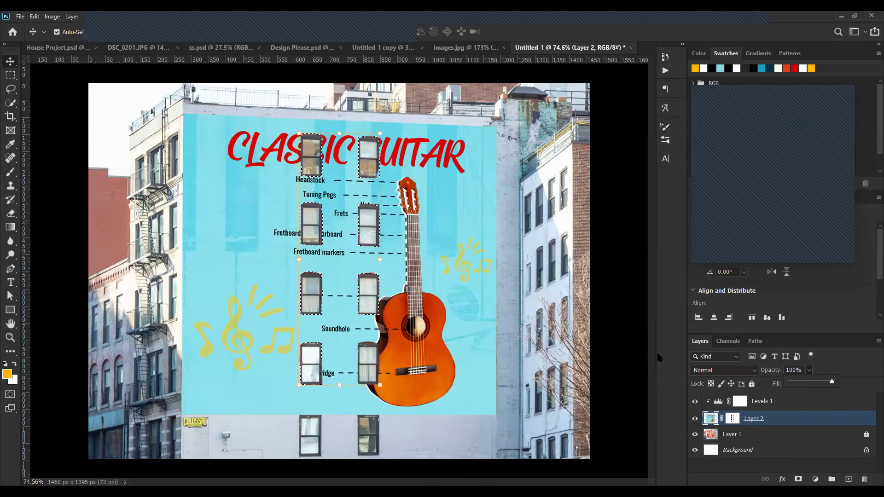
left_click(731, 372)
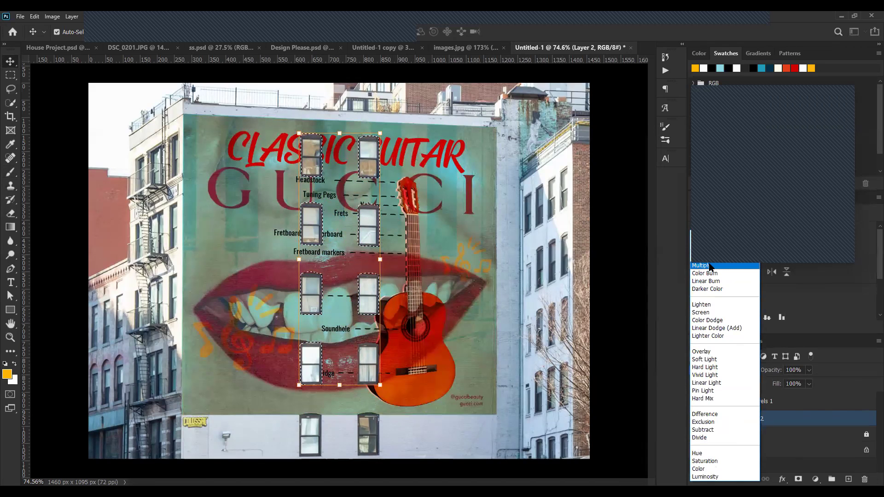
left_click(709, 265)
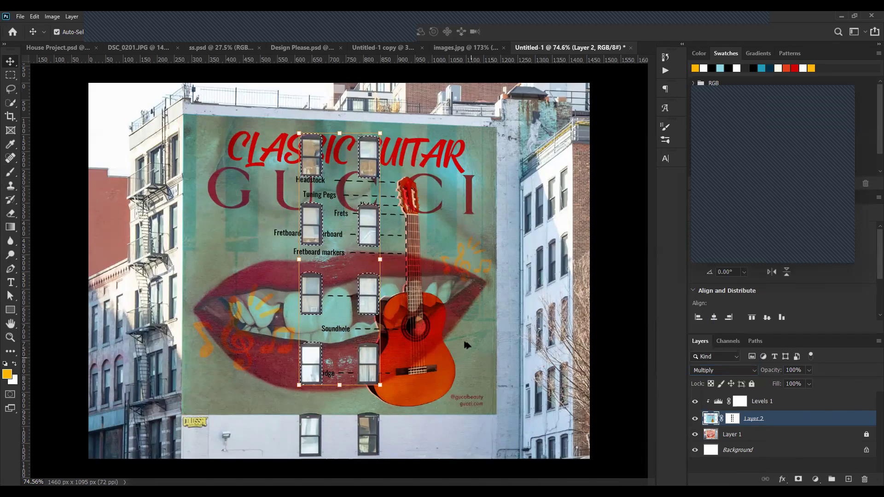
- Examine up close how the brick texture and the mural show through the multiplied infographic around the guitar body
scroll(463, 338, "up", 5)
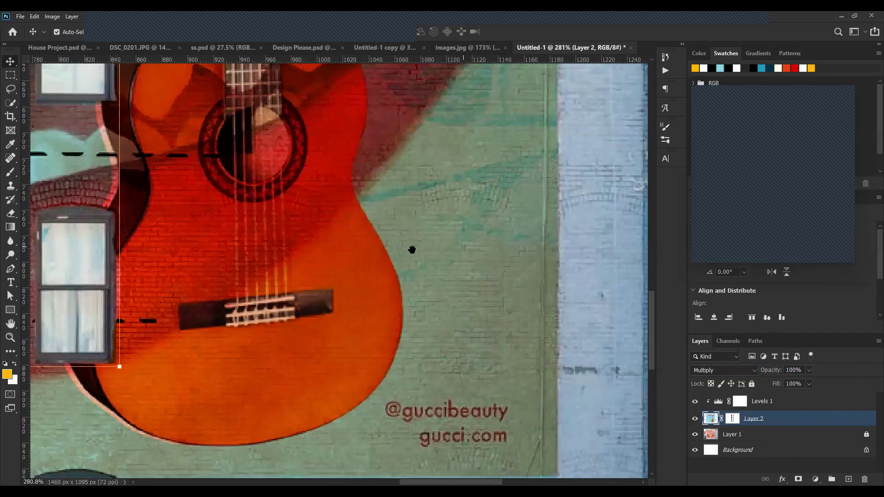
left_click_drag(412, 250, 358, 262)
left_click_drag(371, 275, 373, 201)
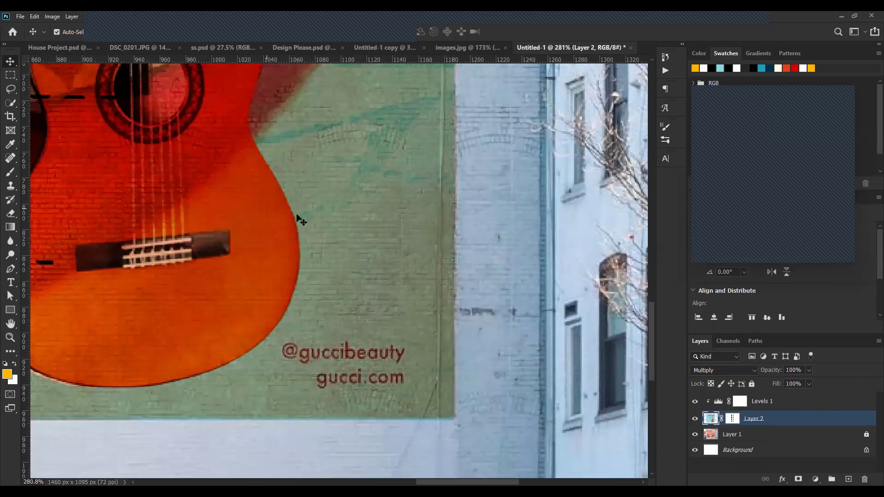
left_click_drag(396, 297, 391, 377)
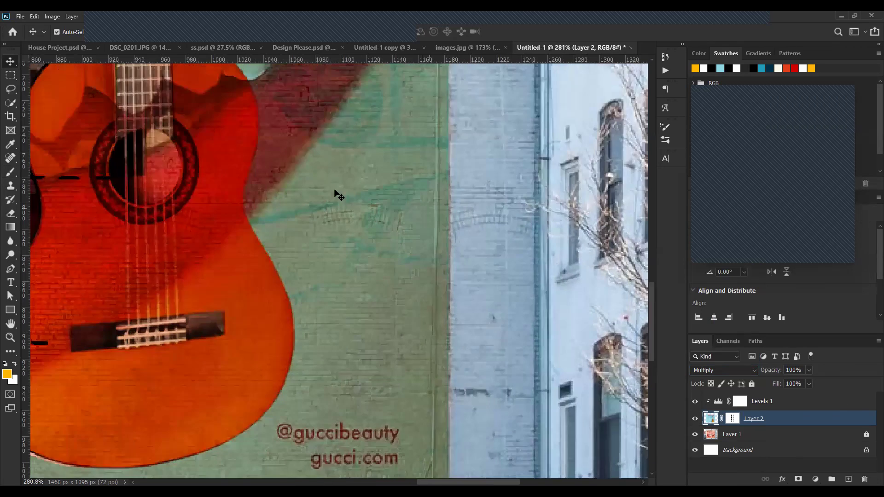
left_click_drag(386, 264, 383, 353)
left_click_drag(368, 193, 355, 338)
left_click_drag(348, 165, 349, 266)
left_click_drag(431, 186, 442, 241)
left_click_drag(231, 244, 419, 218)
left_click_drag(277, 255, 115, 246)
left_click_drag(397, 277, 276, 274)
left_click_drag(282, 219, 296, 296)
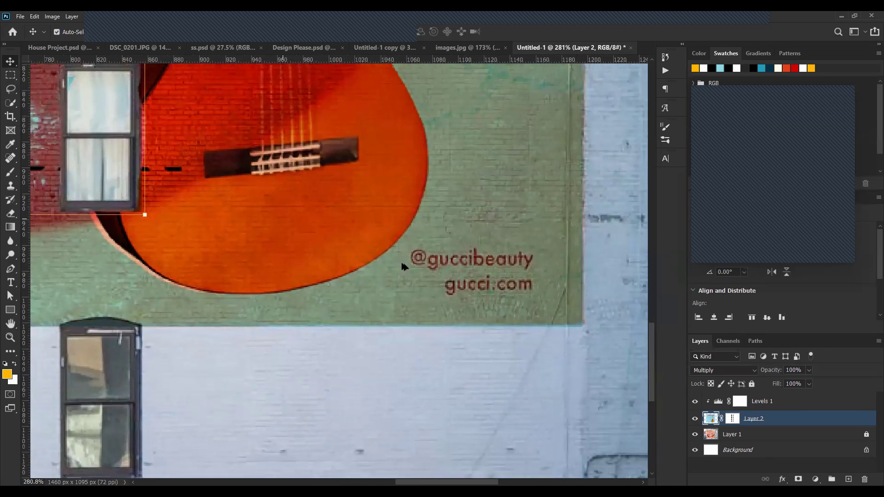
scroll(403, 252, "down", 3)
scroll(403, 256, "down", 4)
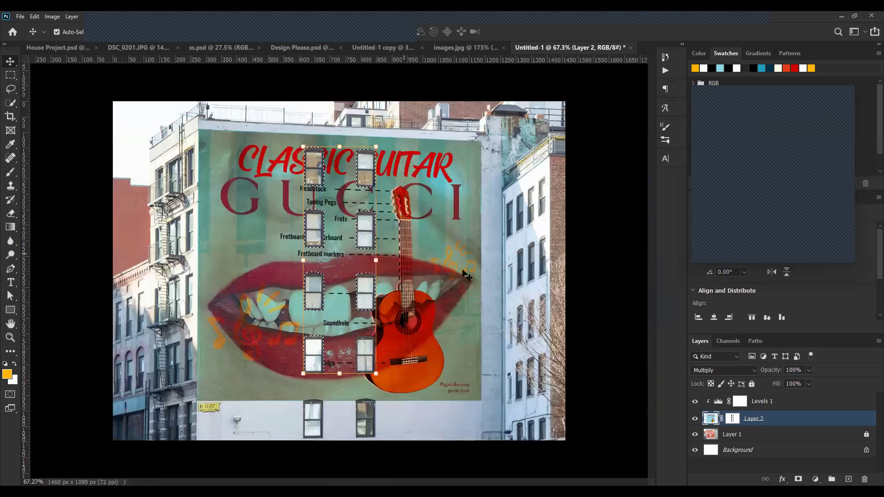
- Clear the window selection and hide the infographic layer to expose the GUCCI mural
key("ctrl+d")
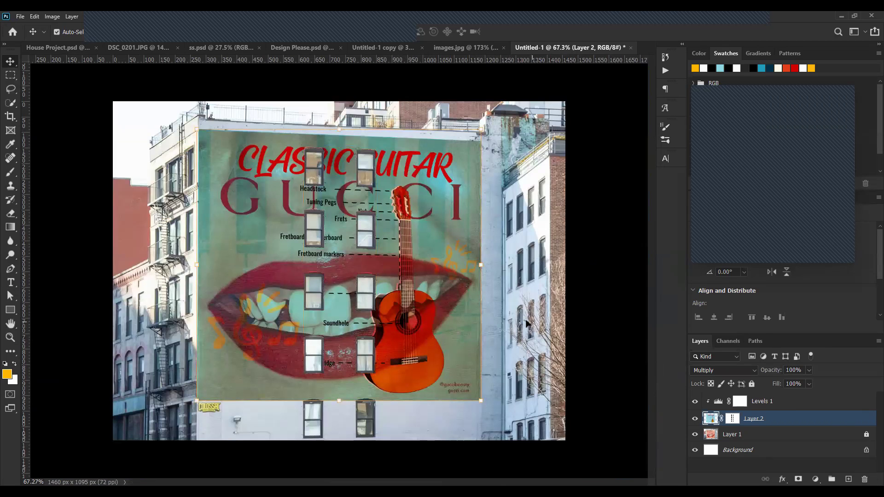
scroll(490, 328, "down", 2)
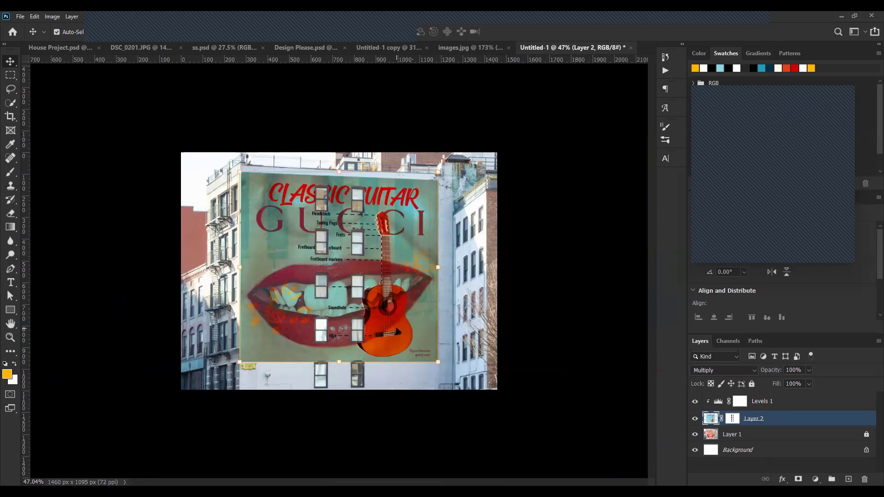
left_click(695, 420)
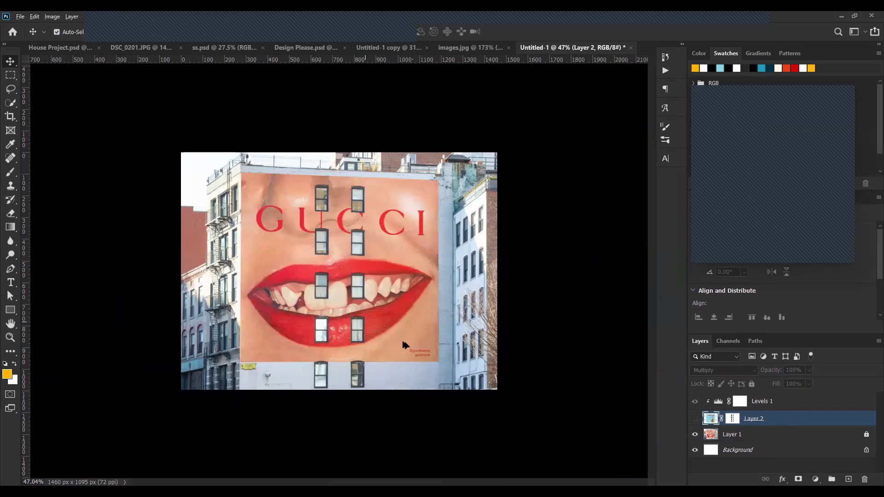
- Select the wall photo layer, Layer 1, and unlock it for retouching with the Clone Stamp tool
scroll(402, 338, "up", 3)
scroll(368, 297, "down", 4)
scroll(444, 299, "right", 3)
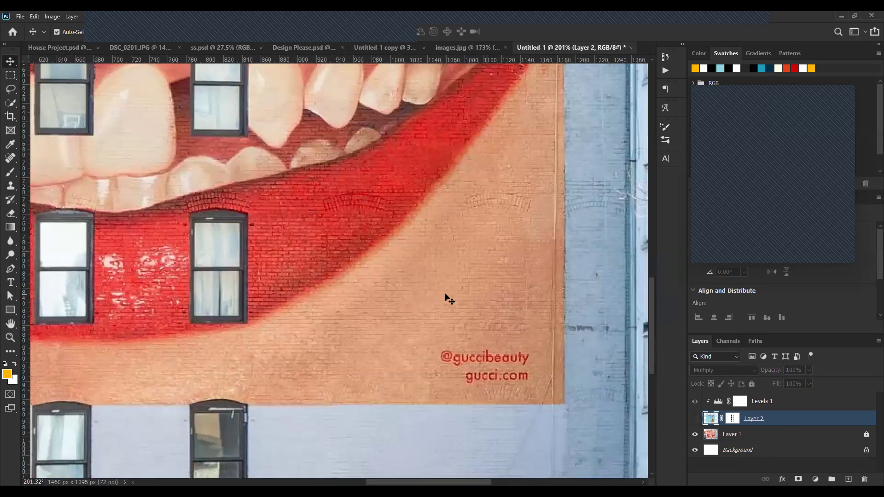
key("s")
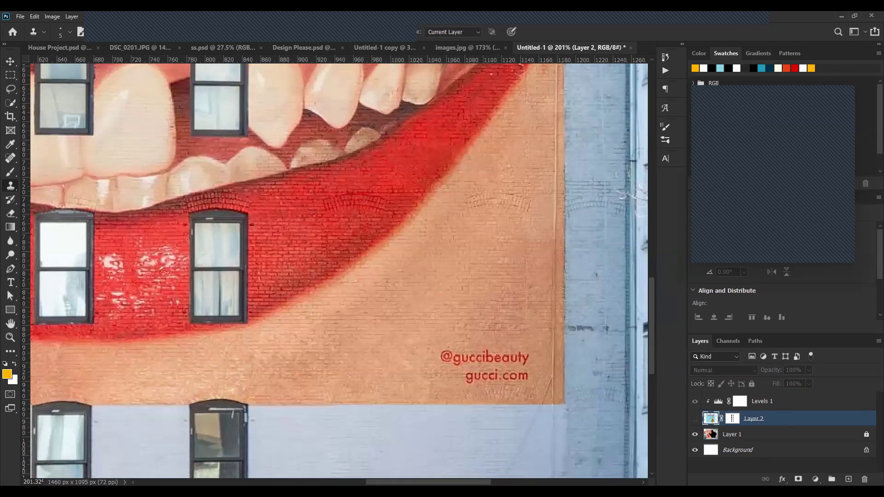
left_click(713, 434)
left_click(866, 434)
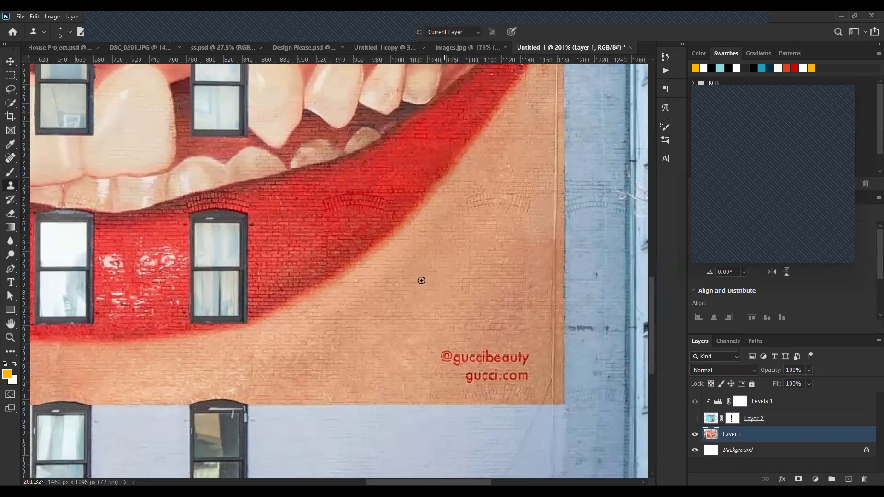
- Enlarge the Clone Stamp brush to 35 px and clone skin-coloured brick over the right part of the mural's lower lip
key("bracketright")
key("bracketright")
key("bracketright")
key("bracketright")
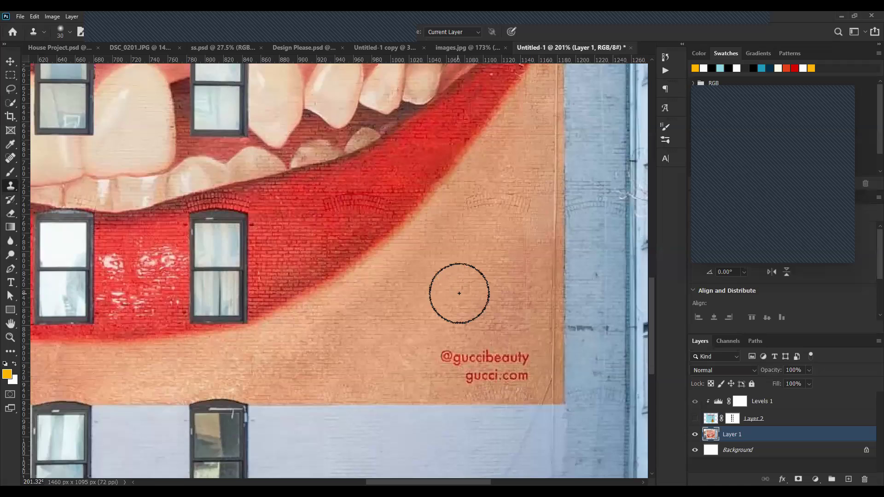
left_click(487, 287, "alt")
mouse_move(416, 205)
left_mouse_down()
mouse_move(394, 181)
mouse_move(448, 145)
mouse_move(416, 166)
mouse_move(452, 161)
mouse_move(396, 150)
mouse_move(351, 181)
mouse_move(399, 227)
mouse_move(318, 262)
mouse_move(364, 280)
left_mouse_up()
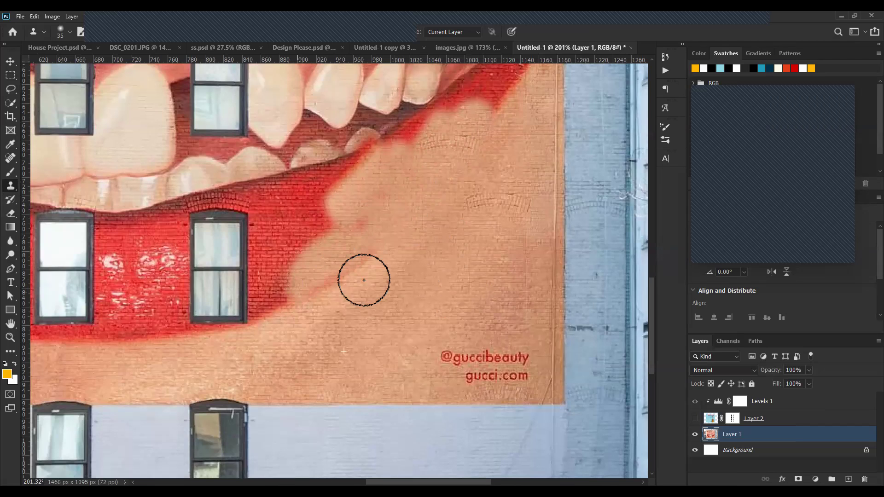
left_click(496, 251, "alt")
left_click_drag(478, 130, 382, 165)
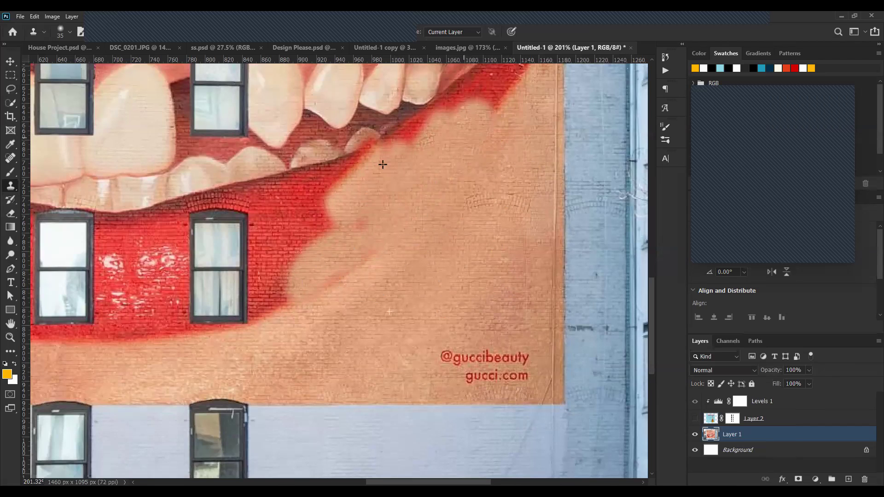
mouse_move(334, 189)
left_mouse_down()
mouse_move(316, 258)
mouse_move(323, 265)
mouse_move(361, 238)
mouse_move(367, 267)
left_mouse_up()
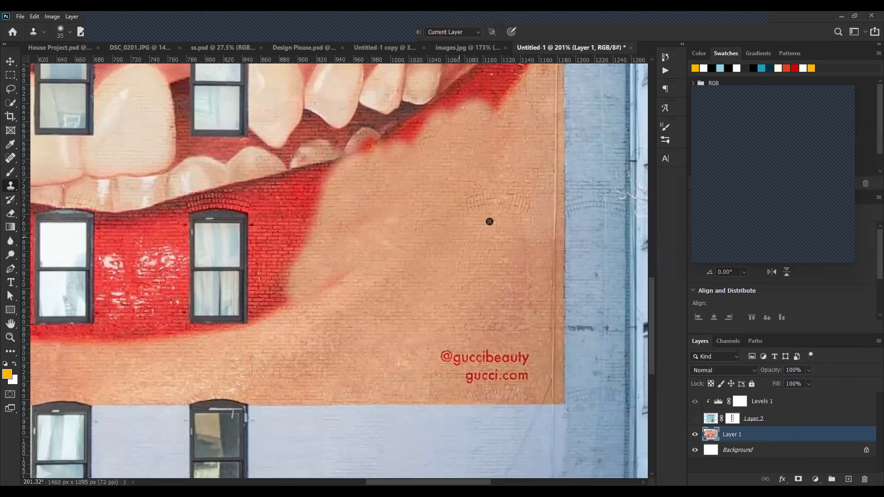
- Clone skin-coloured brick over the right corner of the mural's mouth, where the upper and lower lips meet
scroll(430, 306, "up", 5)
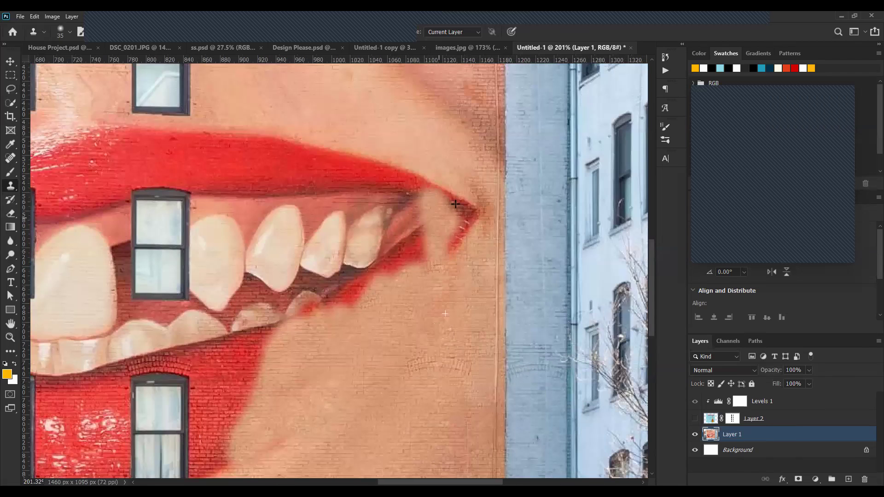
mouse_move(395, 253)
left_mouse_down()
mouse_move(425, 188)
mouse_move(431, 214)
mouse_move(404, 276)
mouse_move(460, 174)
mouse_move(417, 163)
mouse_move(421, 194)
mouse_move(383, 189)
mouse_move(405, 168)
mouse_move(362, 179)
left_mouse_up()
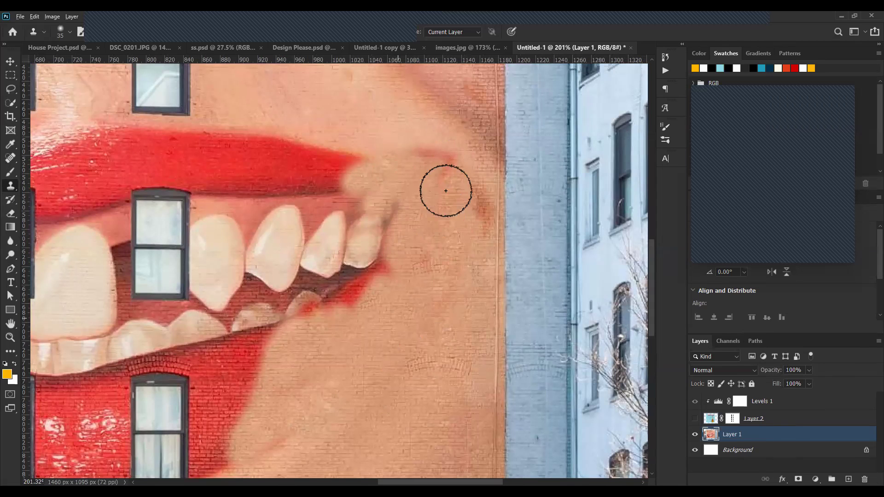
left_click_drag(413, 165, 449, 157)
- Clone the skin-coloured wall over the right end of the upper lip and the cheek area beside it
scroll(362, 259, "down", 5)
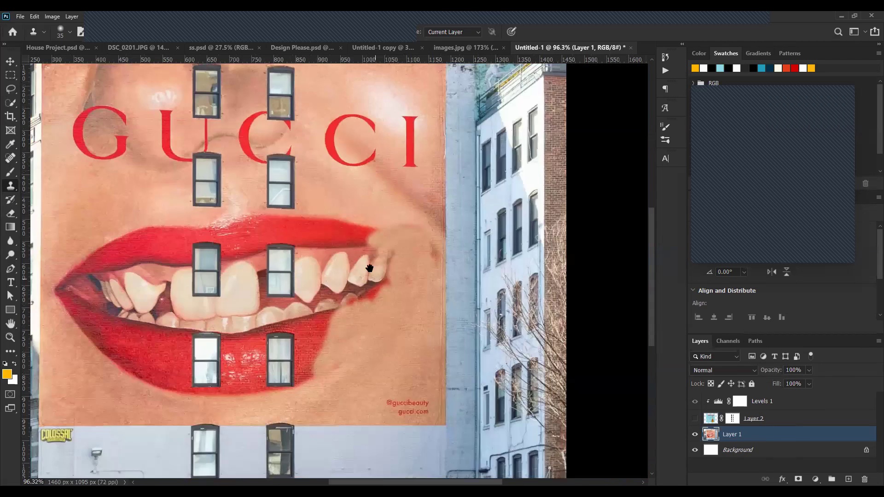
scroll(409, 229, "up", 1)
left_click_drag(391, 260, 322, 253)
left_click(392, 225, "alt")
left_click_drag(423, 228, 416, 263)
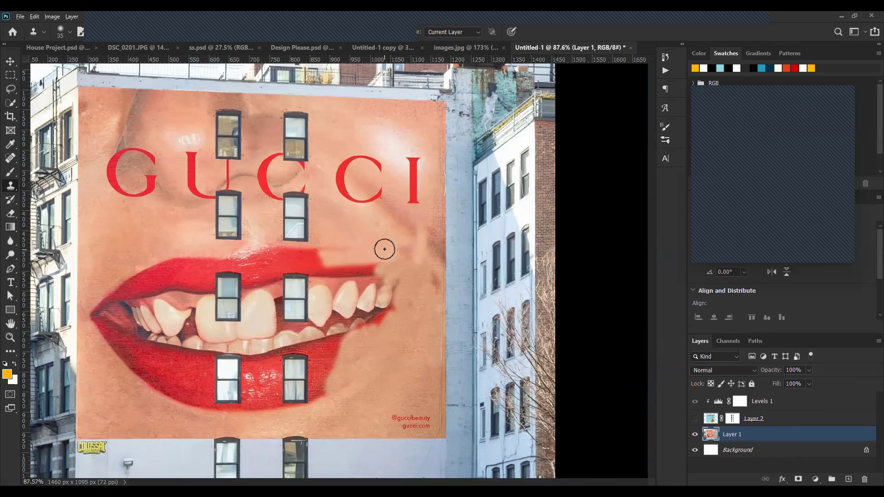
- Clone the plain wall over the rightmost teeth and the remaining lip edges, and smooth the blotches left beside them
scroll(387, 254, "down", 2)
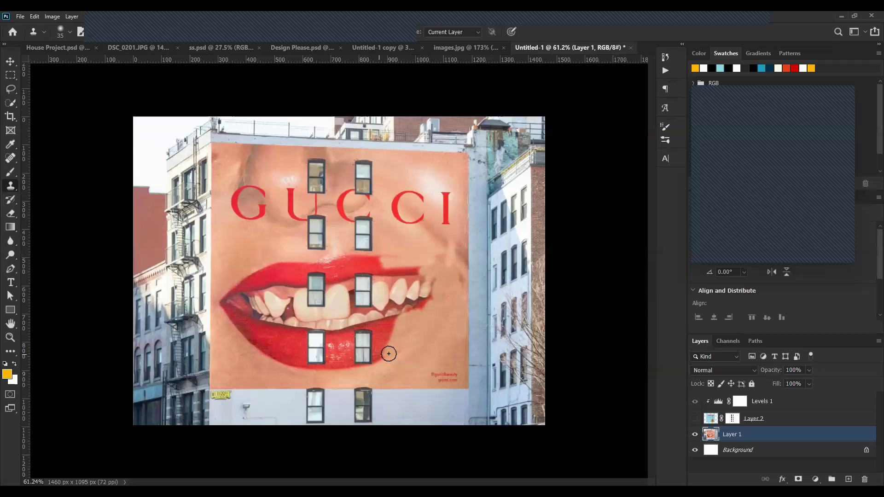
left_click_drag(387, 341, 395, 315)
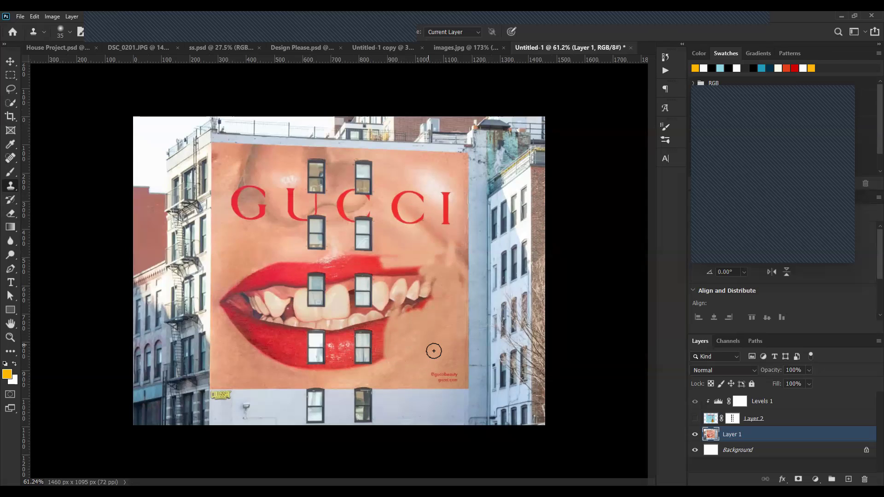
mouse_move(411, 319)
left_mouse_down()
mouse_move(402, 283)
mouse_move(401, 326)
mouse_move(396, 296)
mouse_move(405, 280)
mouse_move(413, 302)
mouse_move(430, 288)
left_mouse_up()
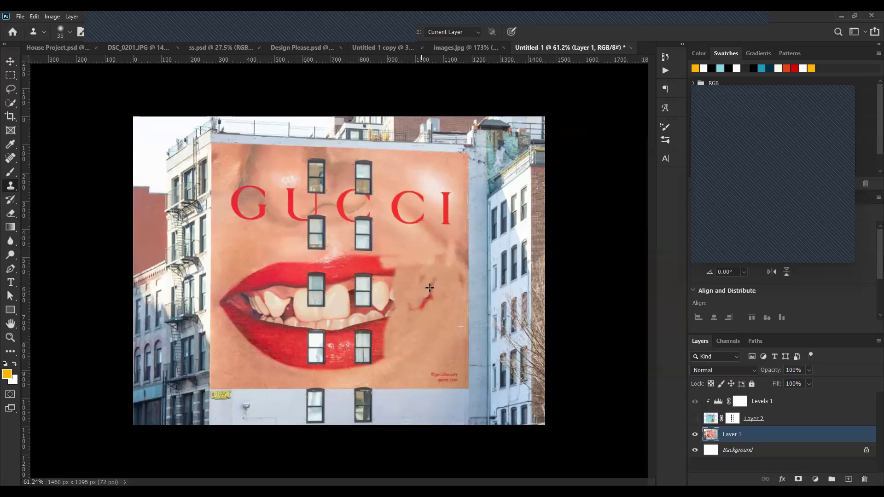
left_click(415, 331, "alt")
left_click_drag(423, 321, 440, 299)
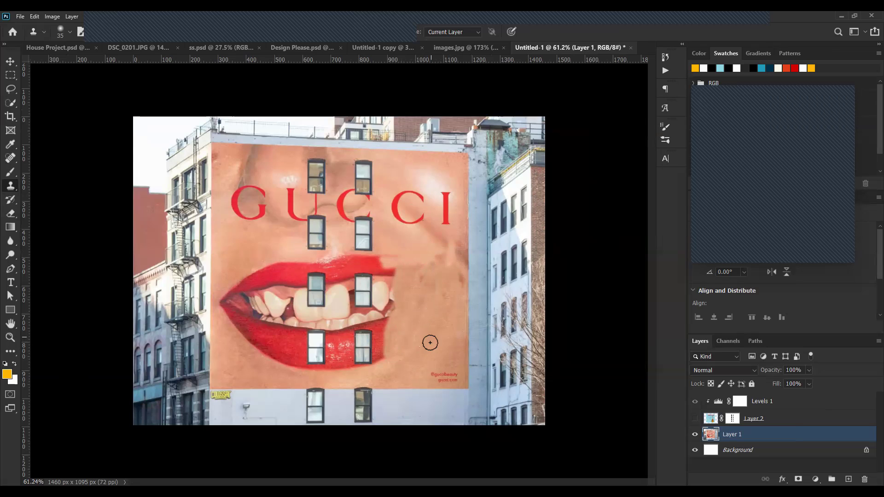
- Show the infographic layer, Layer 2, again, set its blend mode to Normal, and deselect it to check the whole wall
key("v")
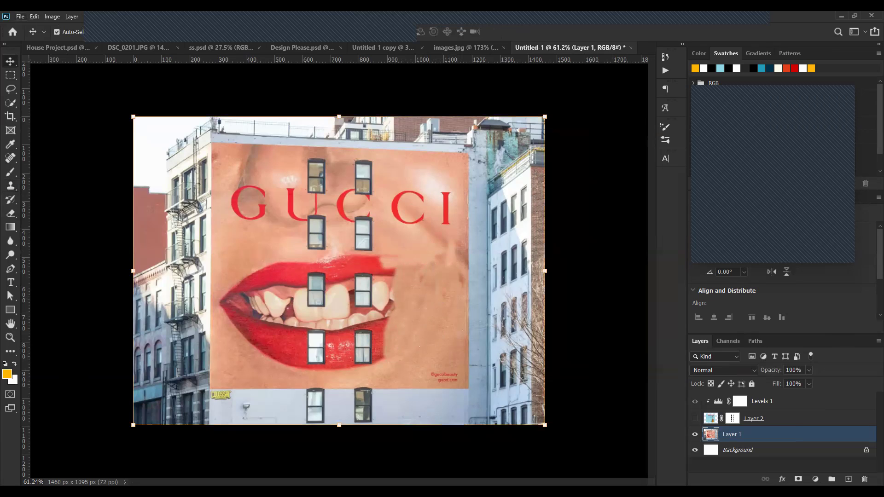
left_click(694, 419)
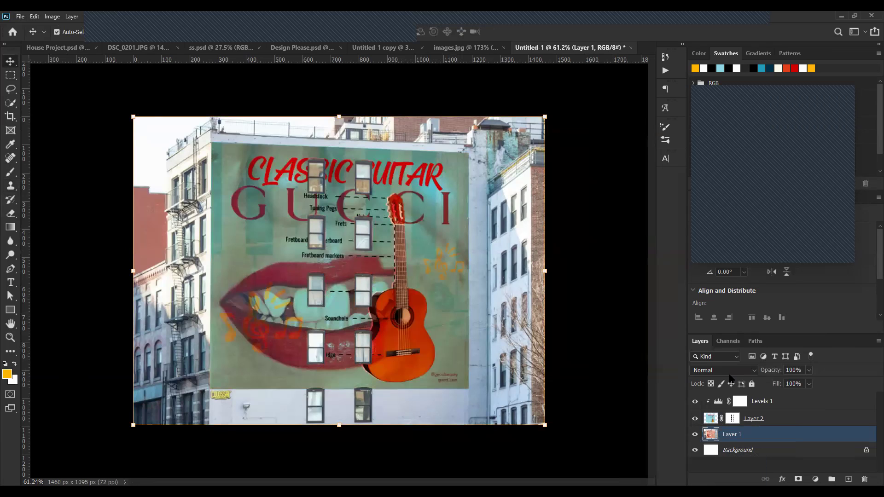
left_click(711, 419)
left_click(742, 372)
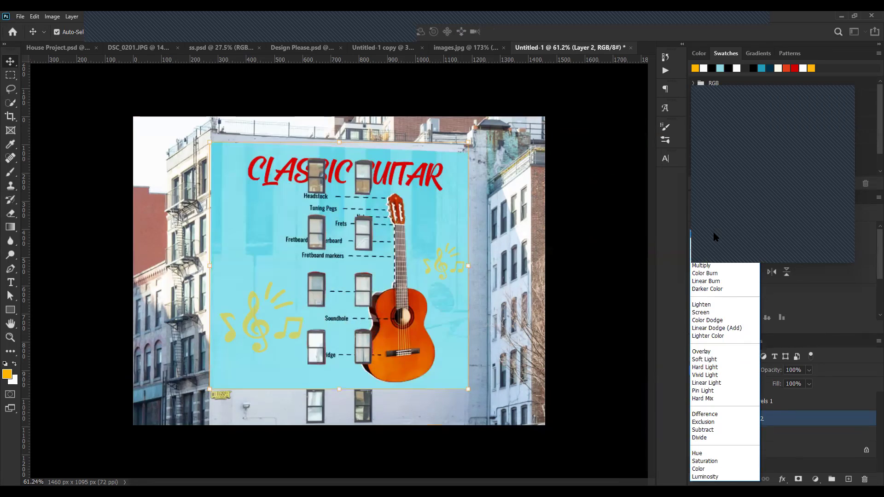
left_click(714, 235)
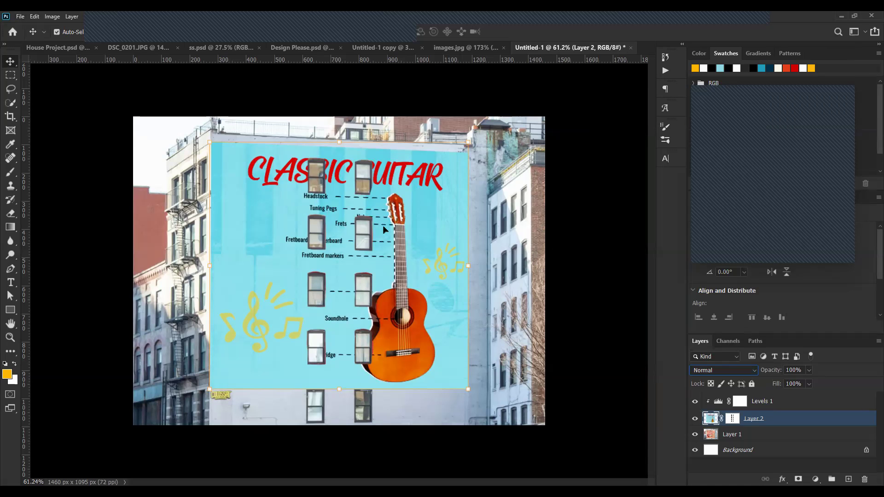
left_click(513, 235)
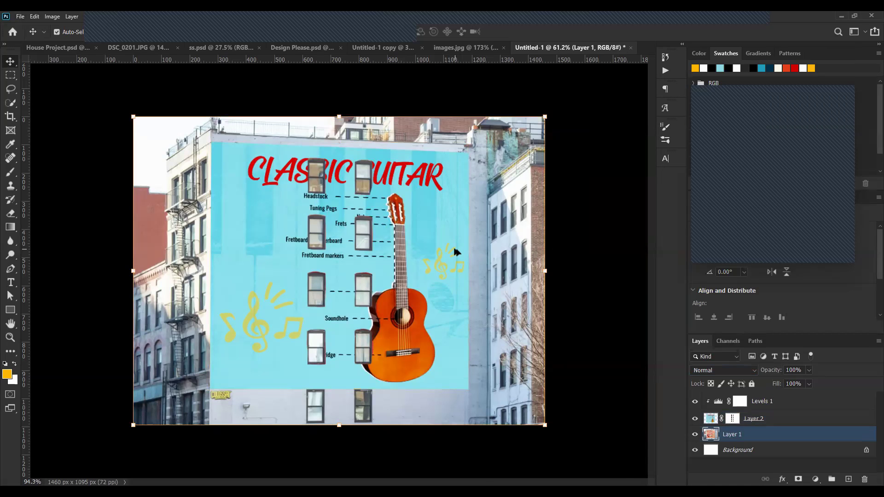
scroll(455, 250, "up", 3)
scroll(454, 247, "down", 2)
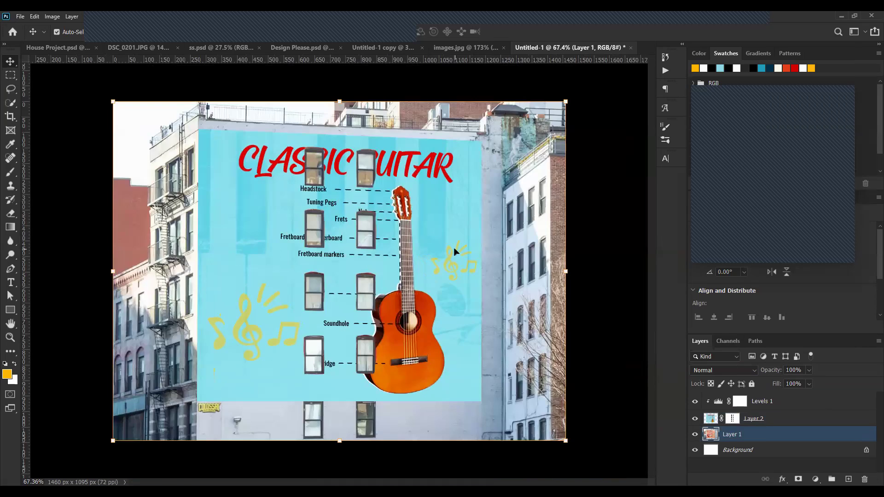